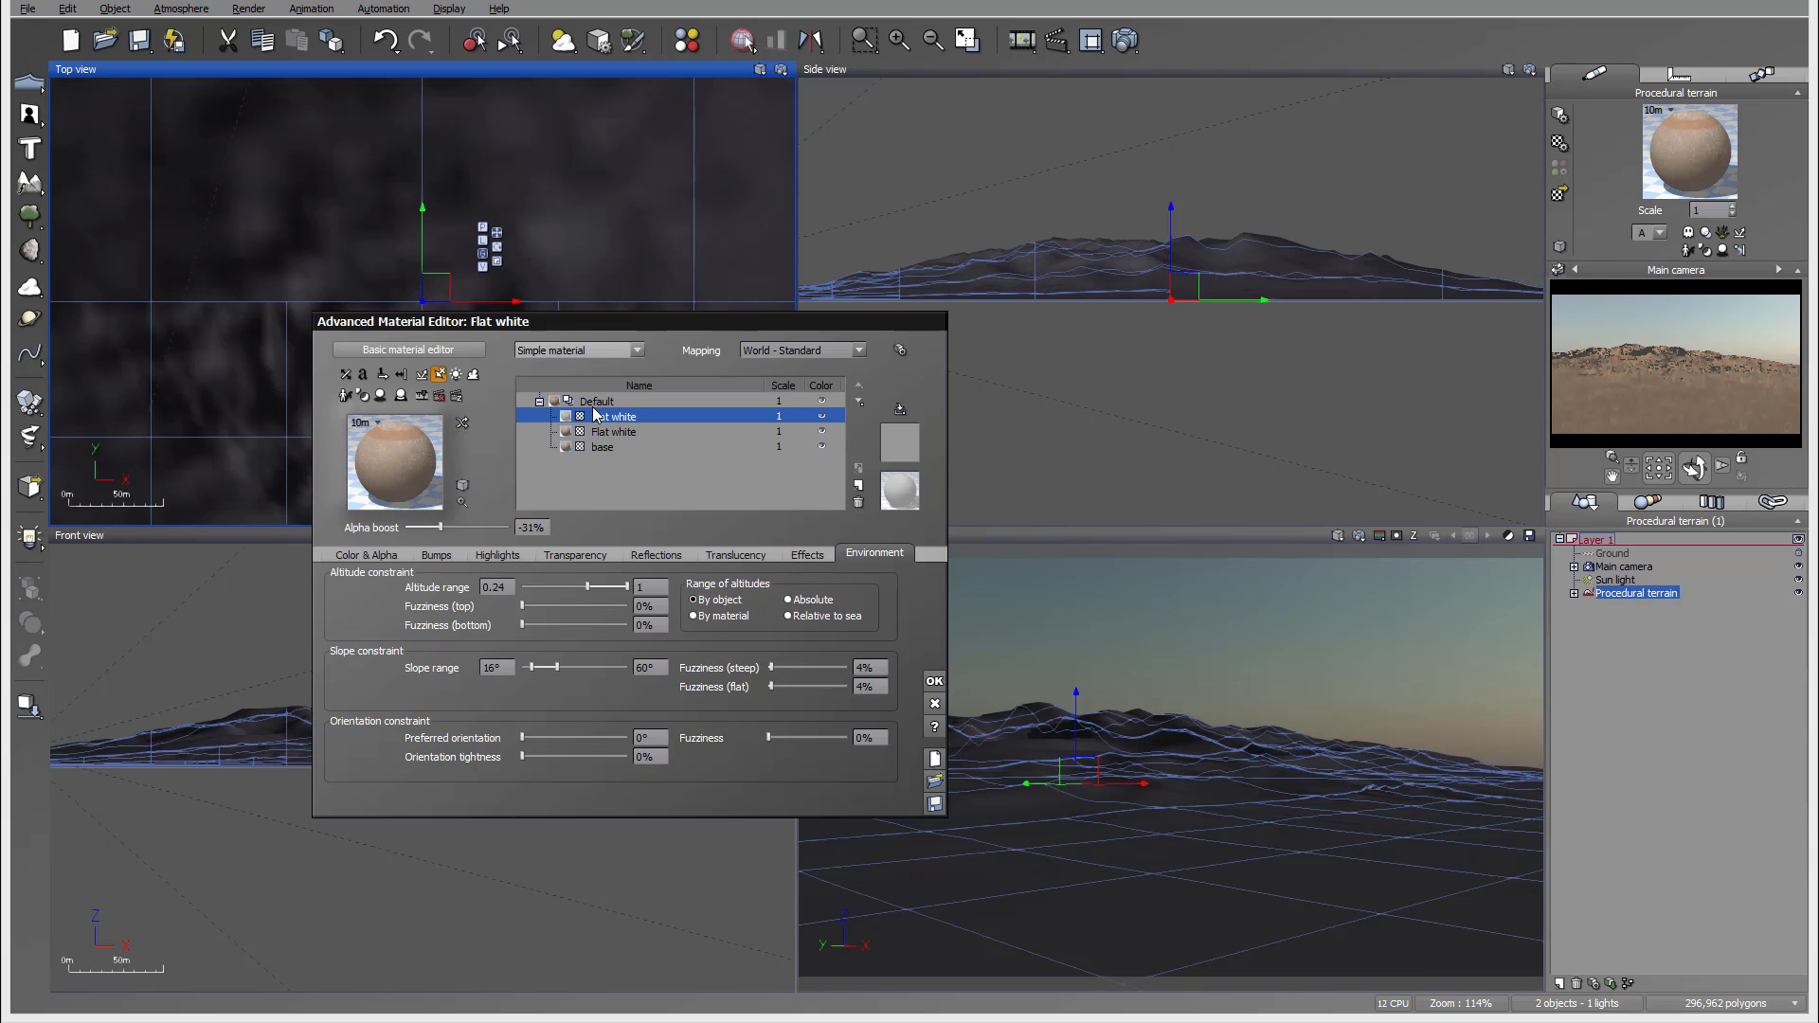
# Step: Add the Rough Desert Rock template to the EcoSystem population of the Flat white eco layer
pyautogui.click(370, 563)
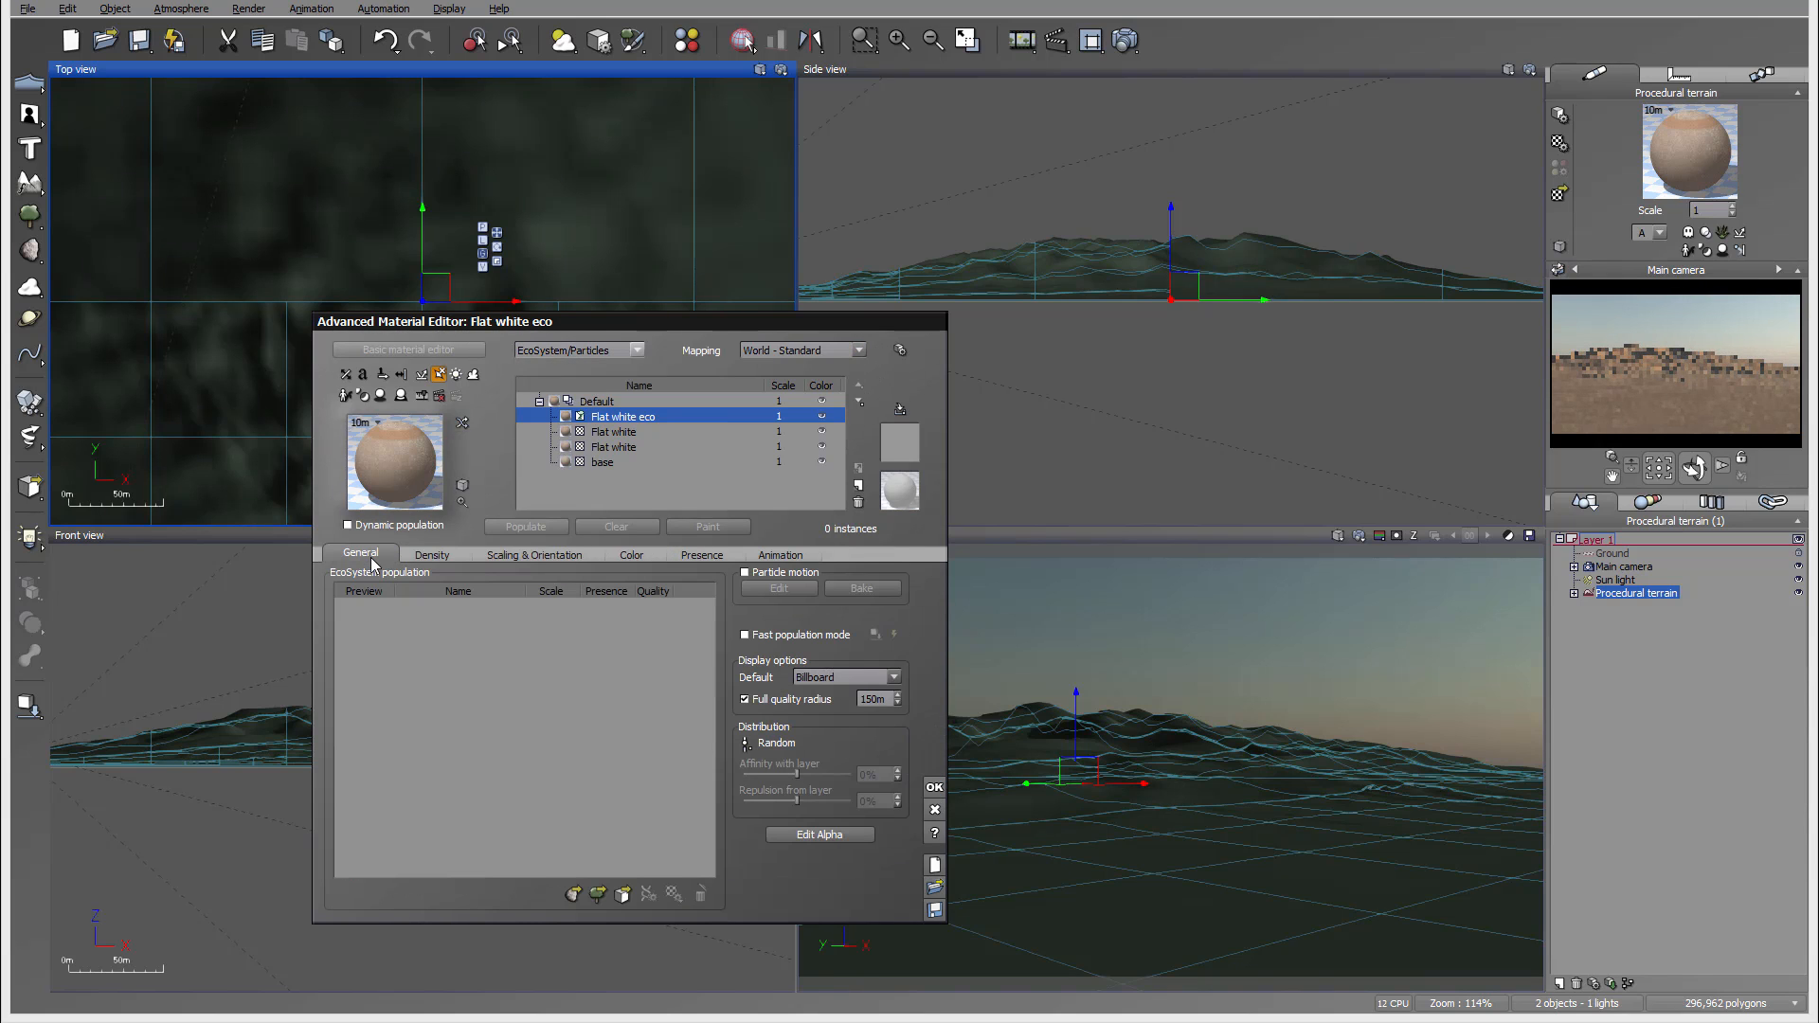
pyautogui.click(574, 894)
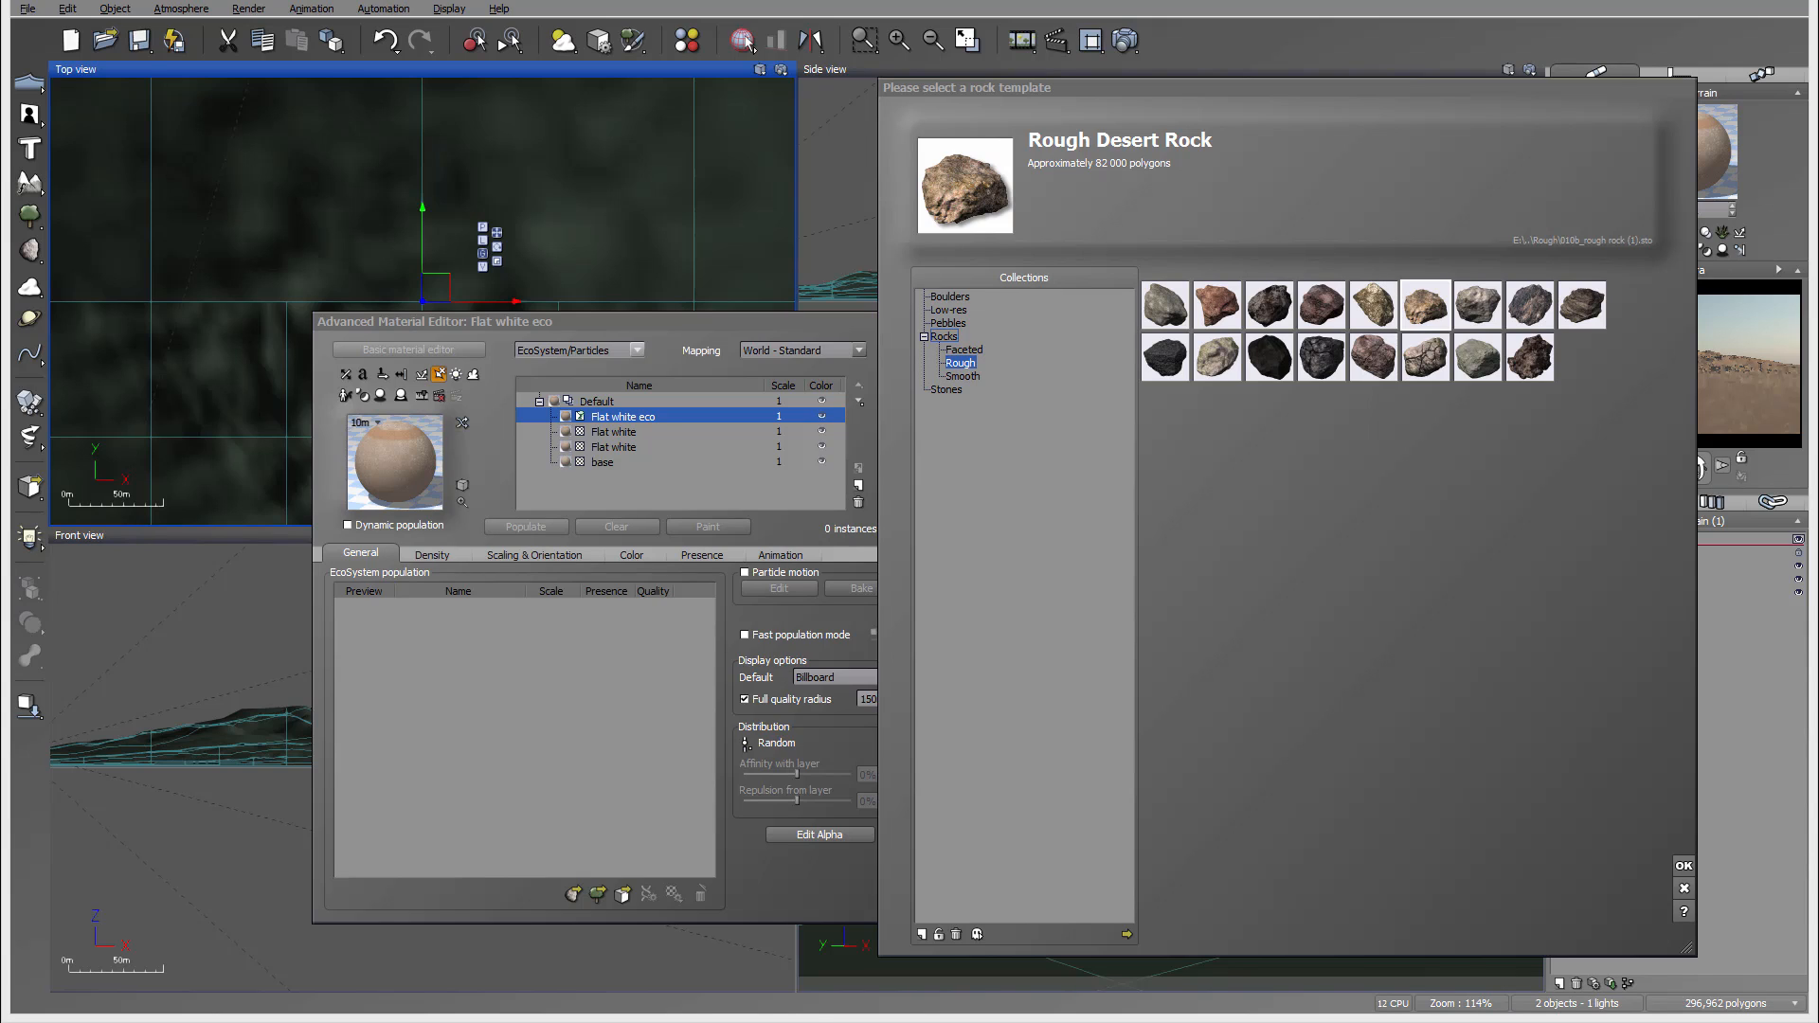
pyautogui.click(1442, 307)
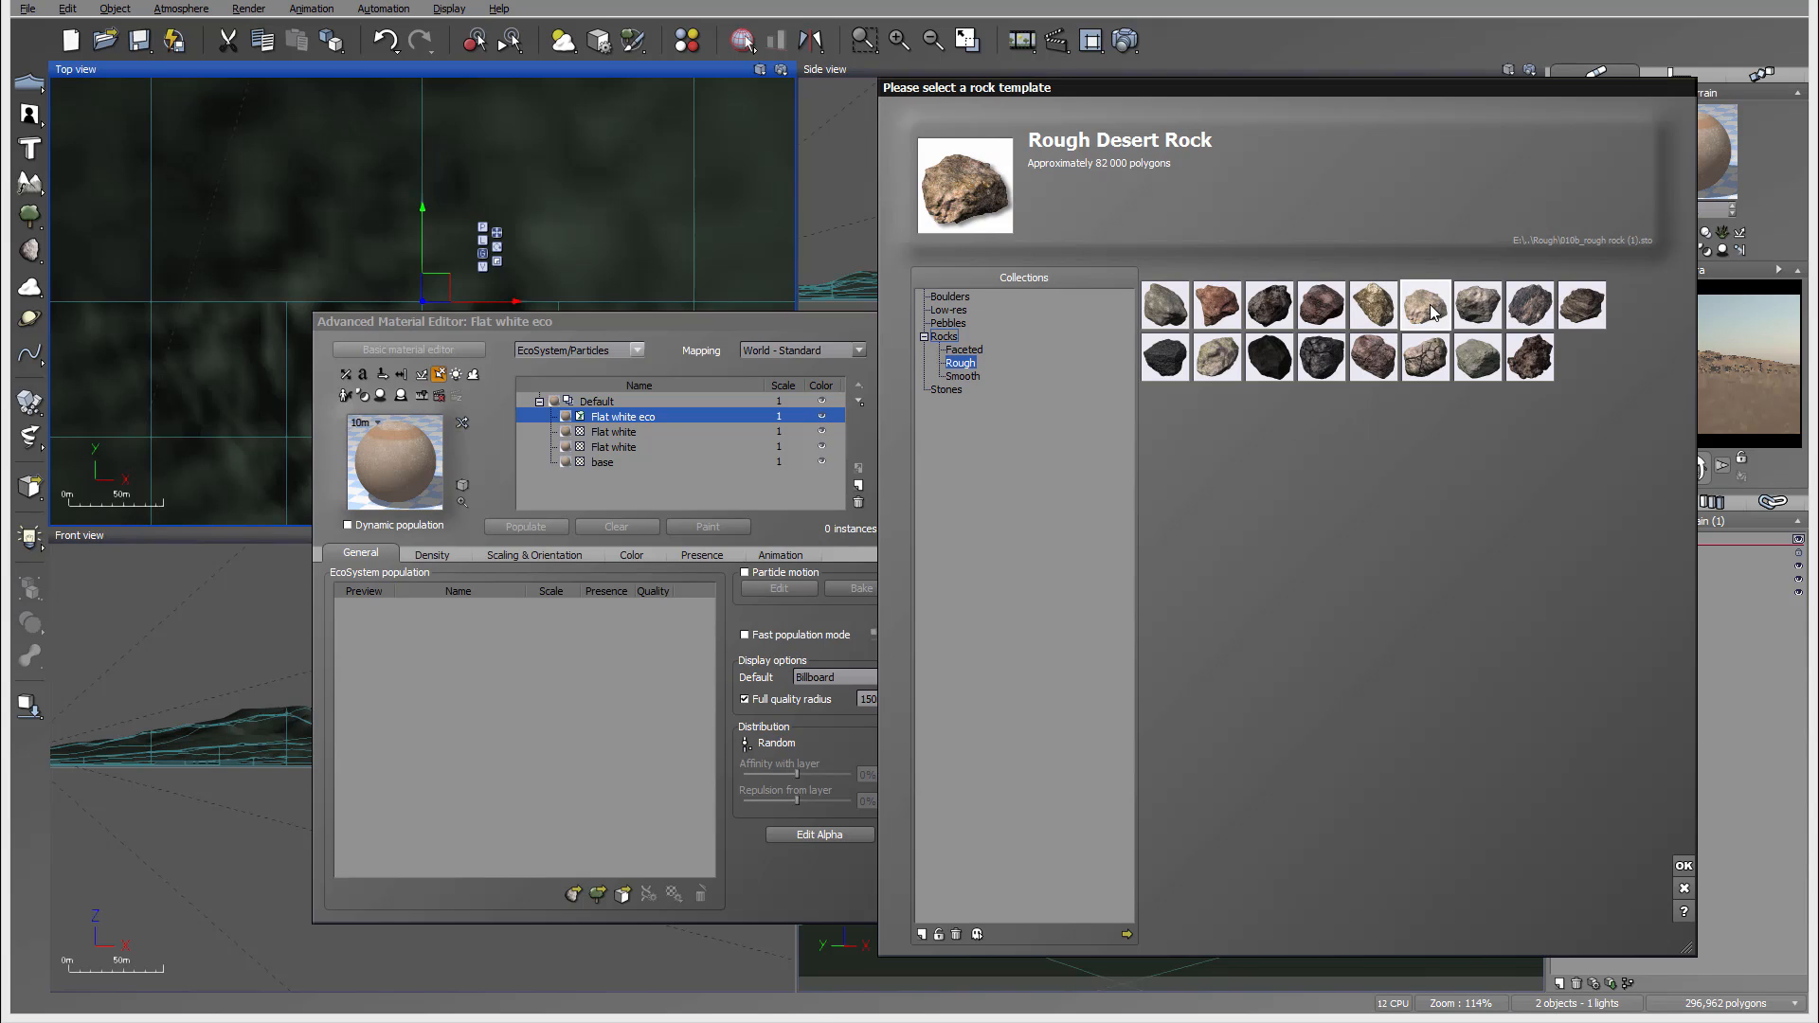
pyautogui.click(1684, 866)
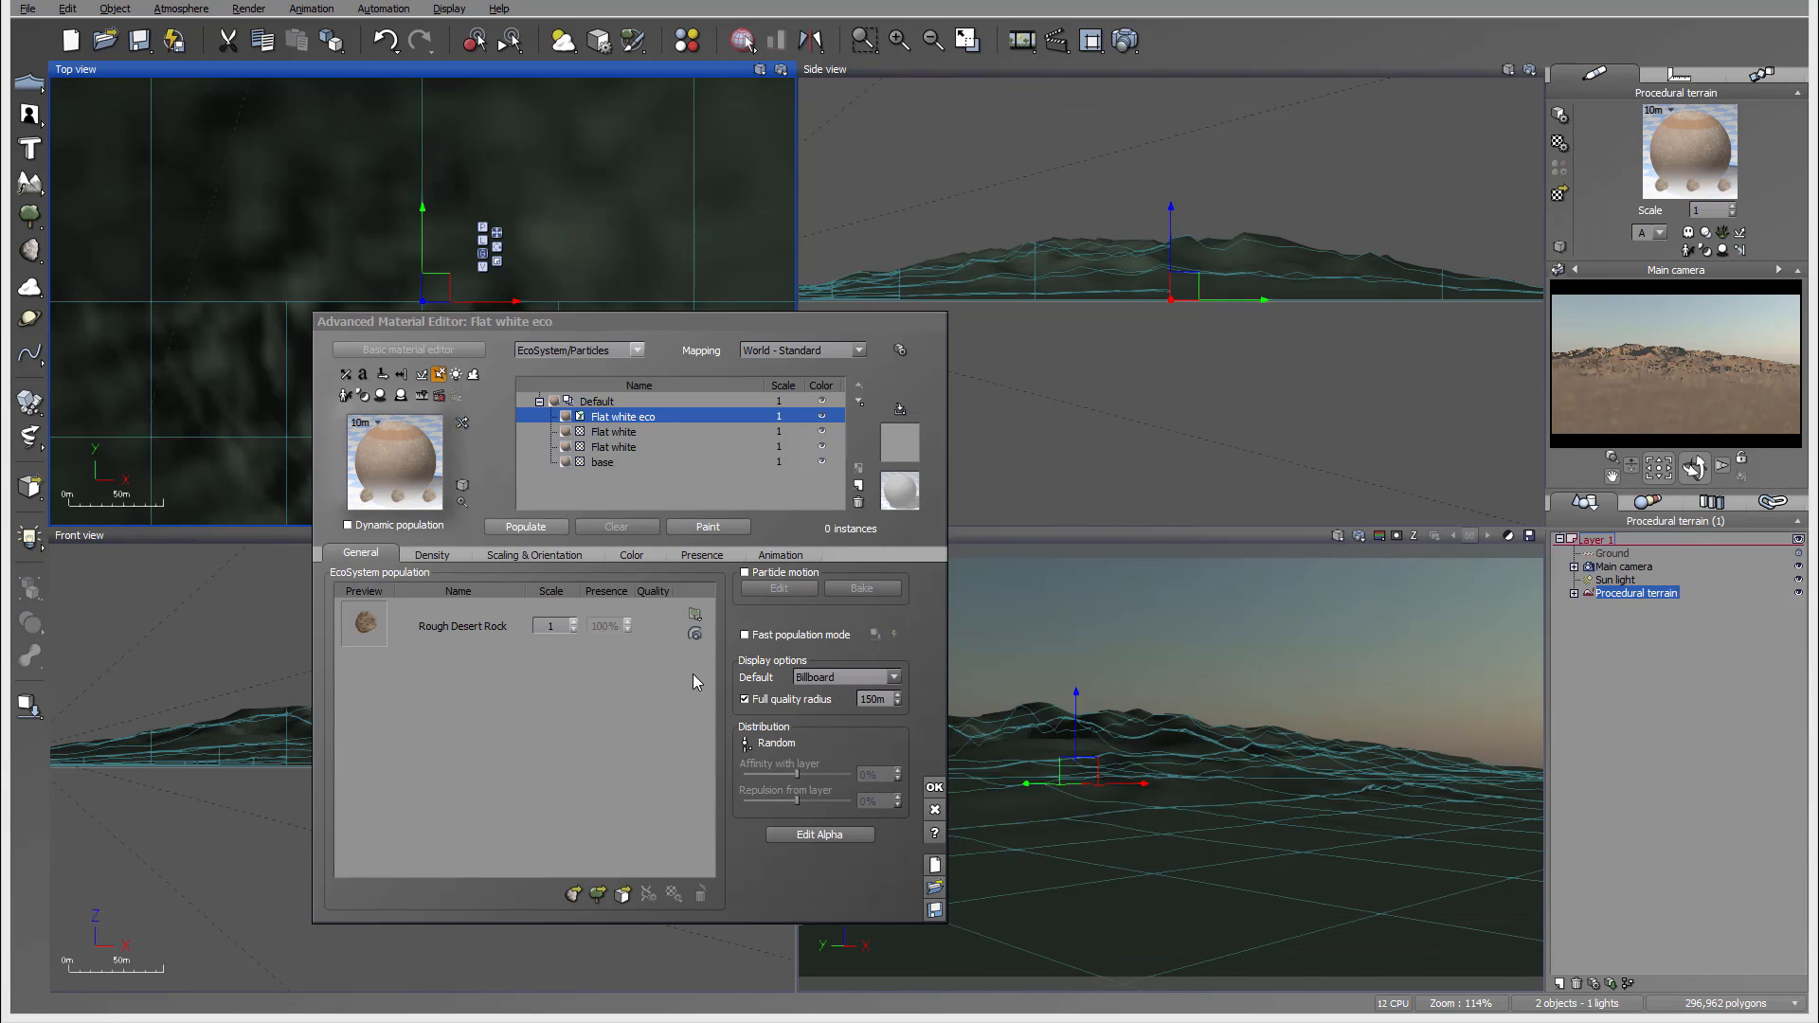
# Step: Set the rock population's overall density to 10% and its offset from the surface to -25 cm
pyautogui.click(435, 556)
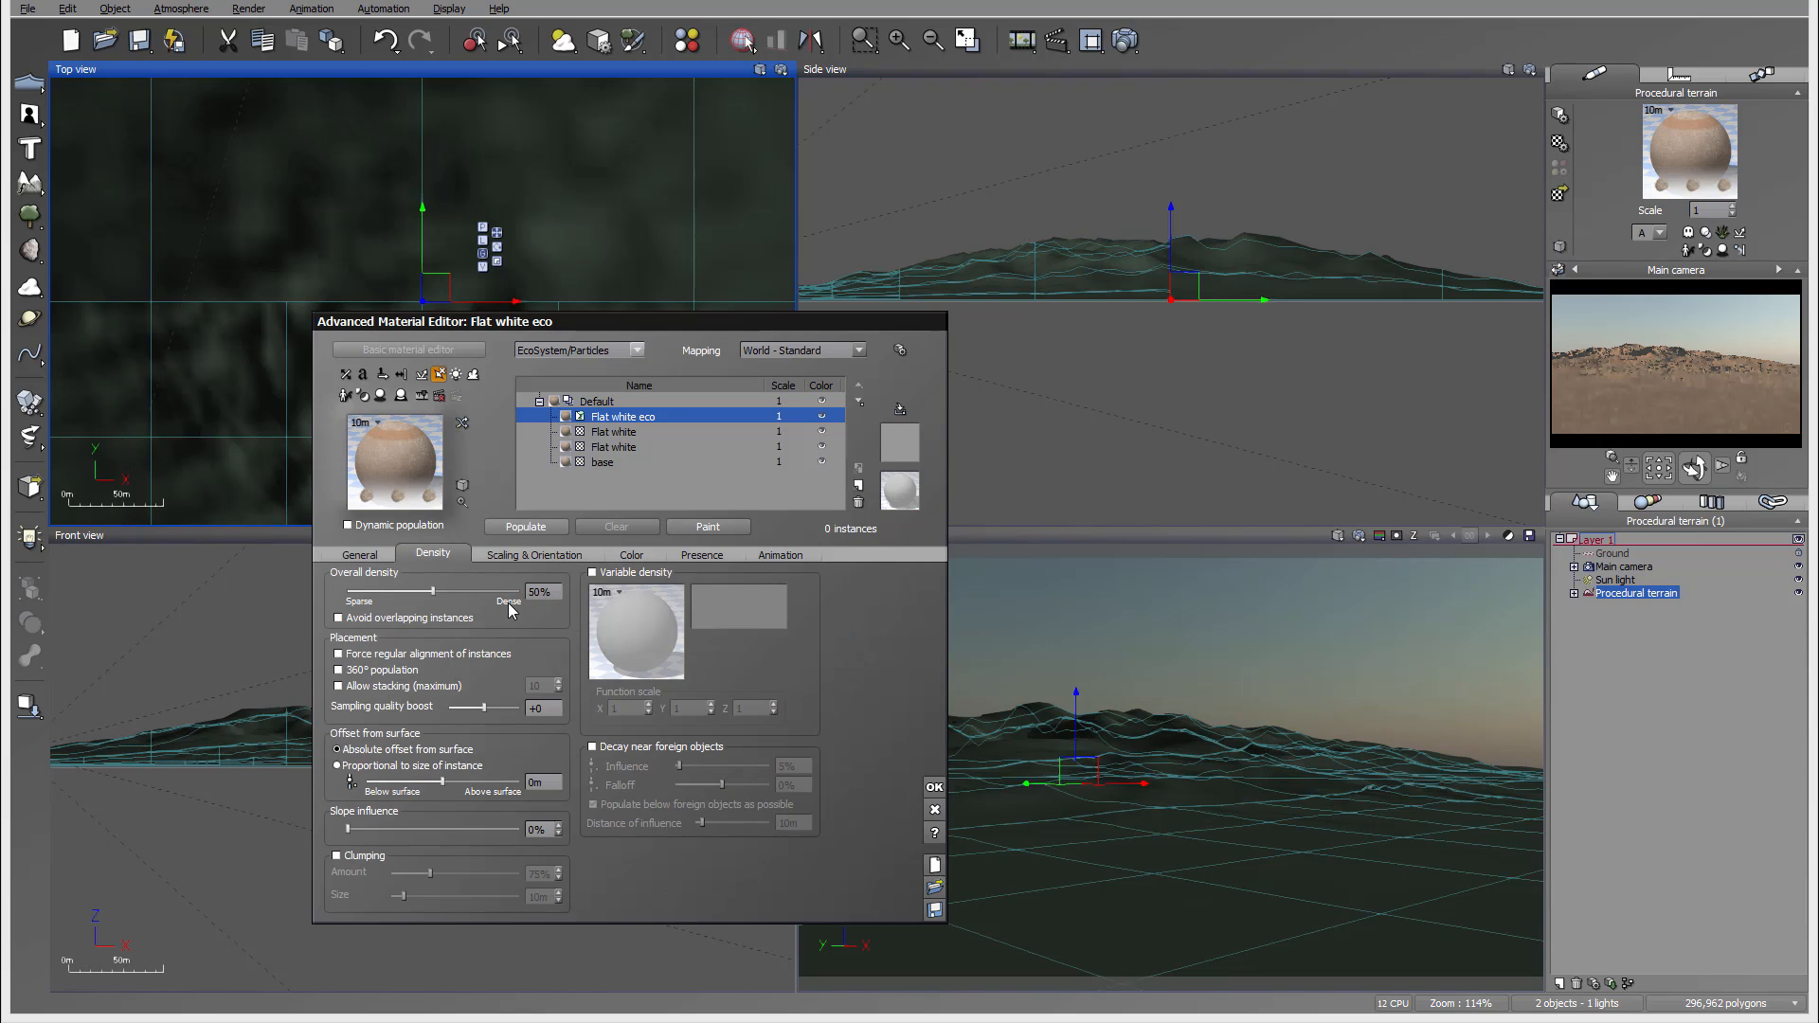
pyautogui.moveTo(437, 598); pyautogui.dragTo(384, 580)
pyautogui.click(554, 785)
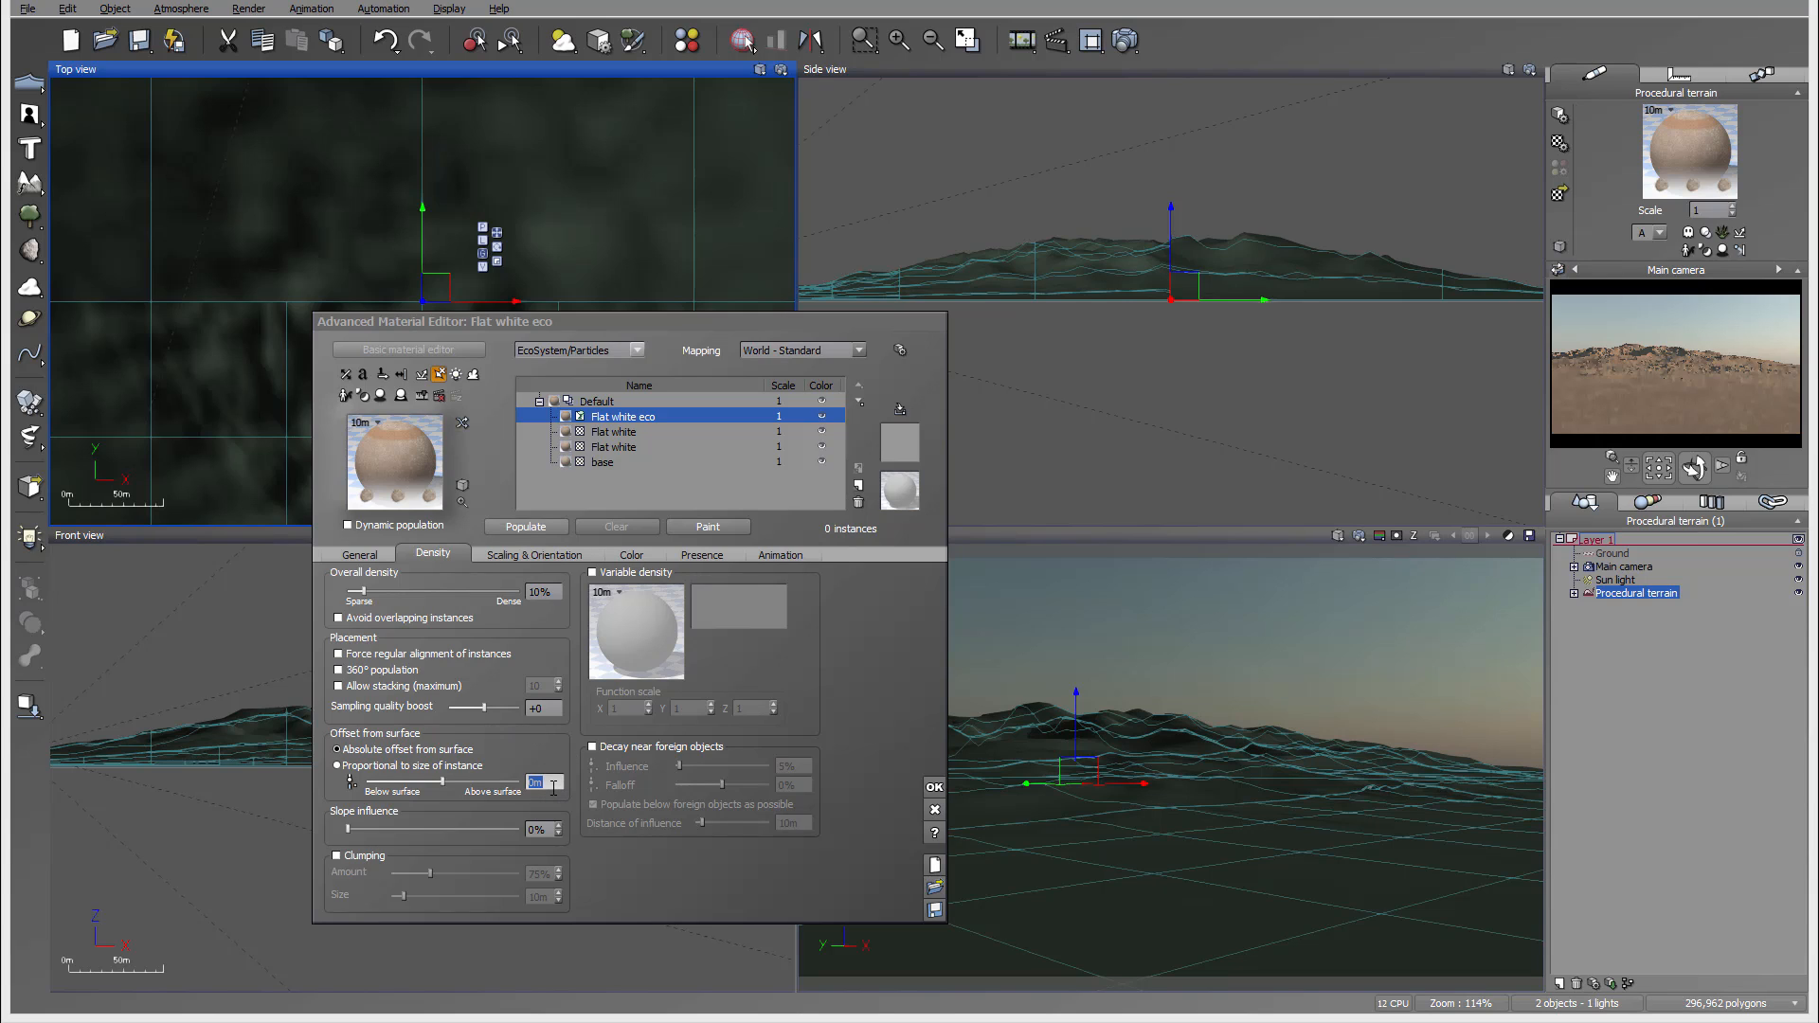
pyautogui.write('-25c')
pyautogui.click(593, 865)
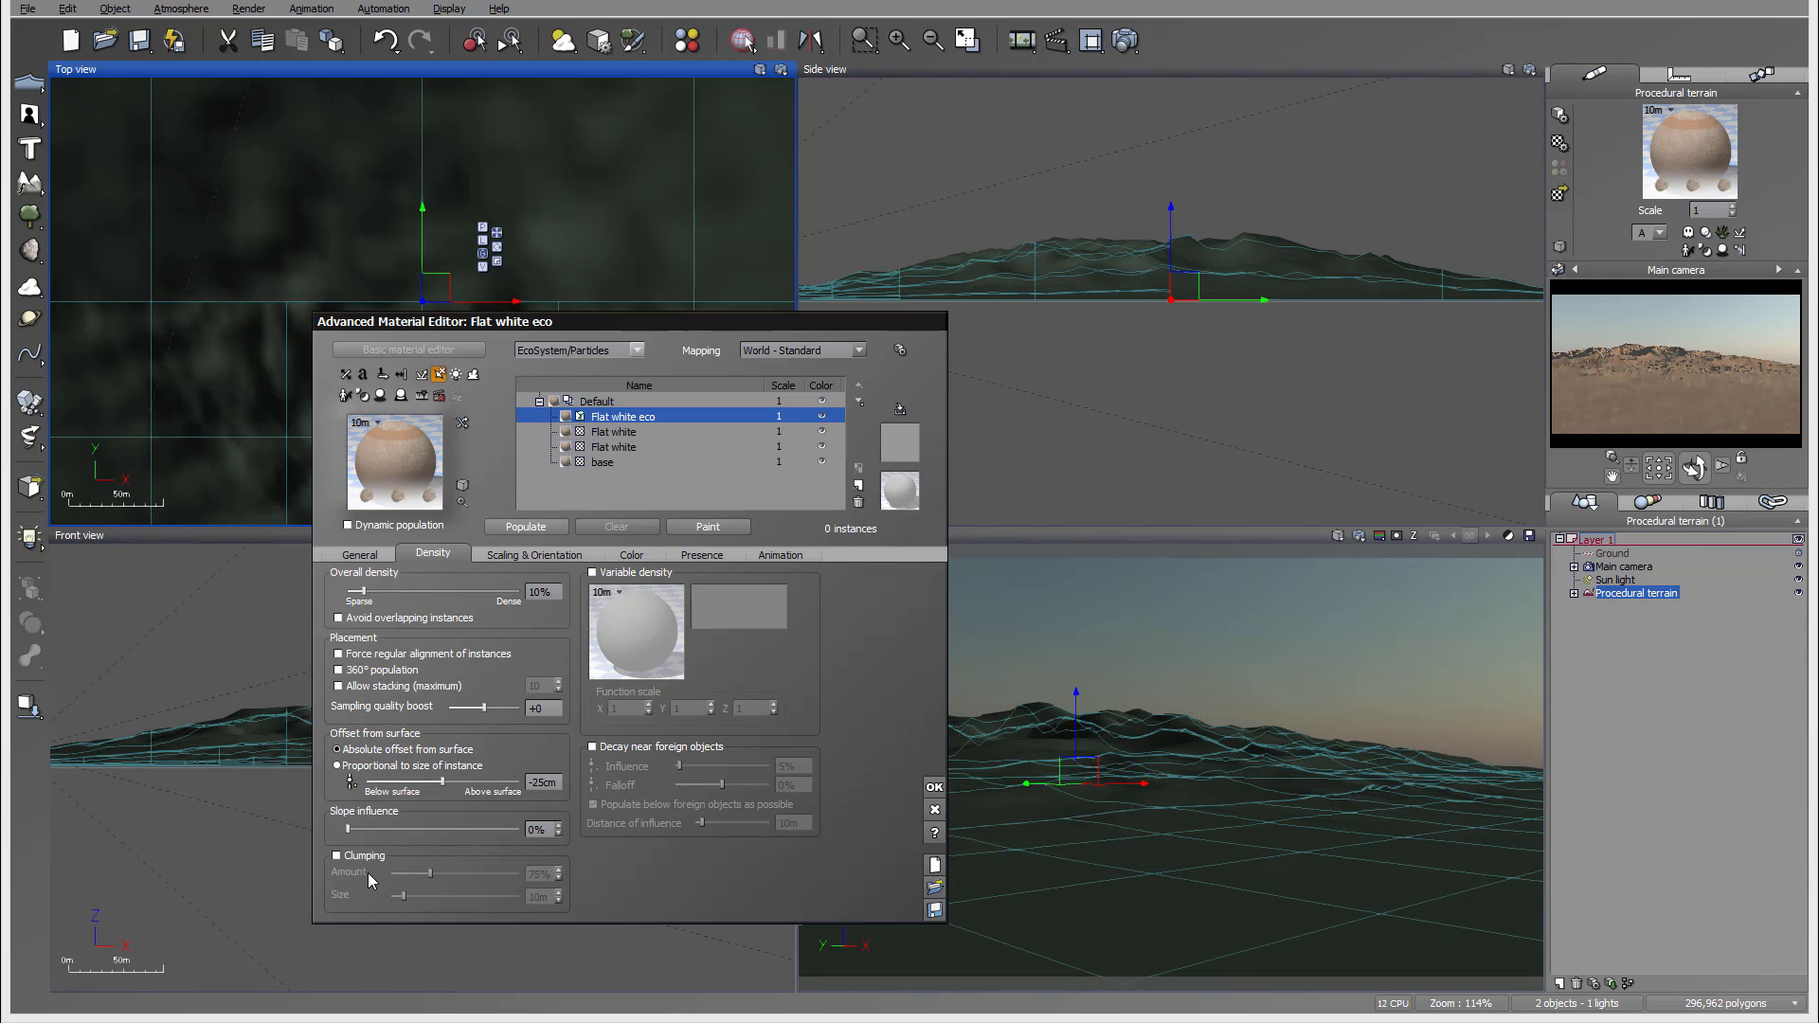
# Step: Enable clumping with an amount of 100% and a size of 15 m, and set the rocks' overall scaling to 2.133
pyautogui.click(336, 856)
pyautogui.moveTo(440, 872); pyautogui.dragTo(662, 881)
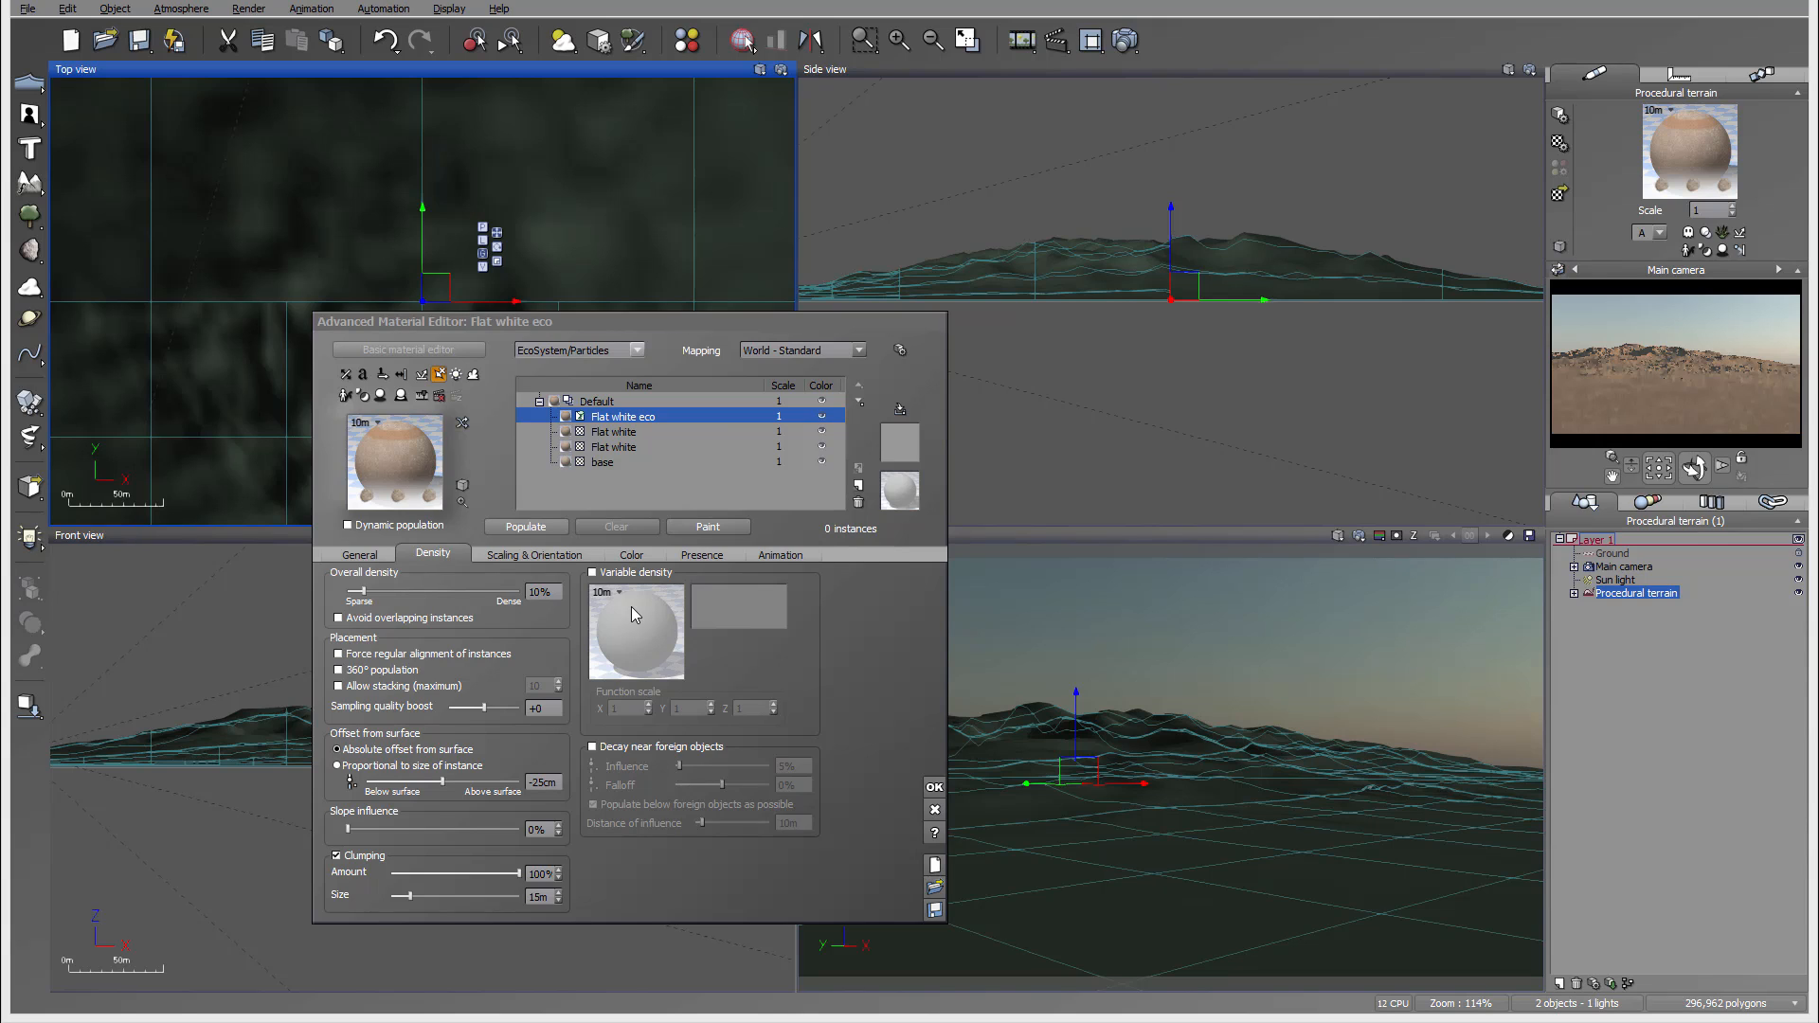
pyautogui.click(522, 557)
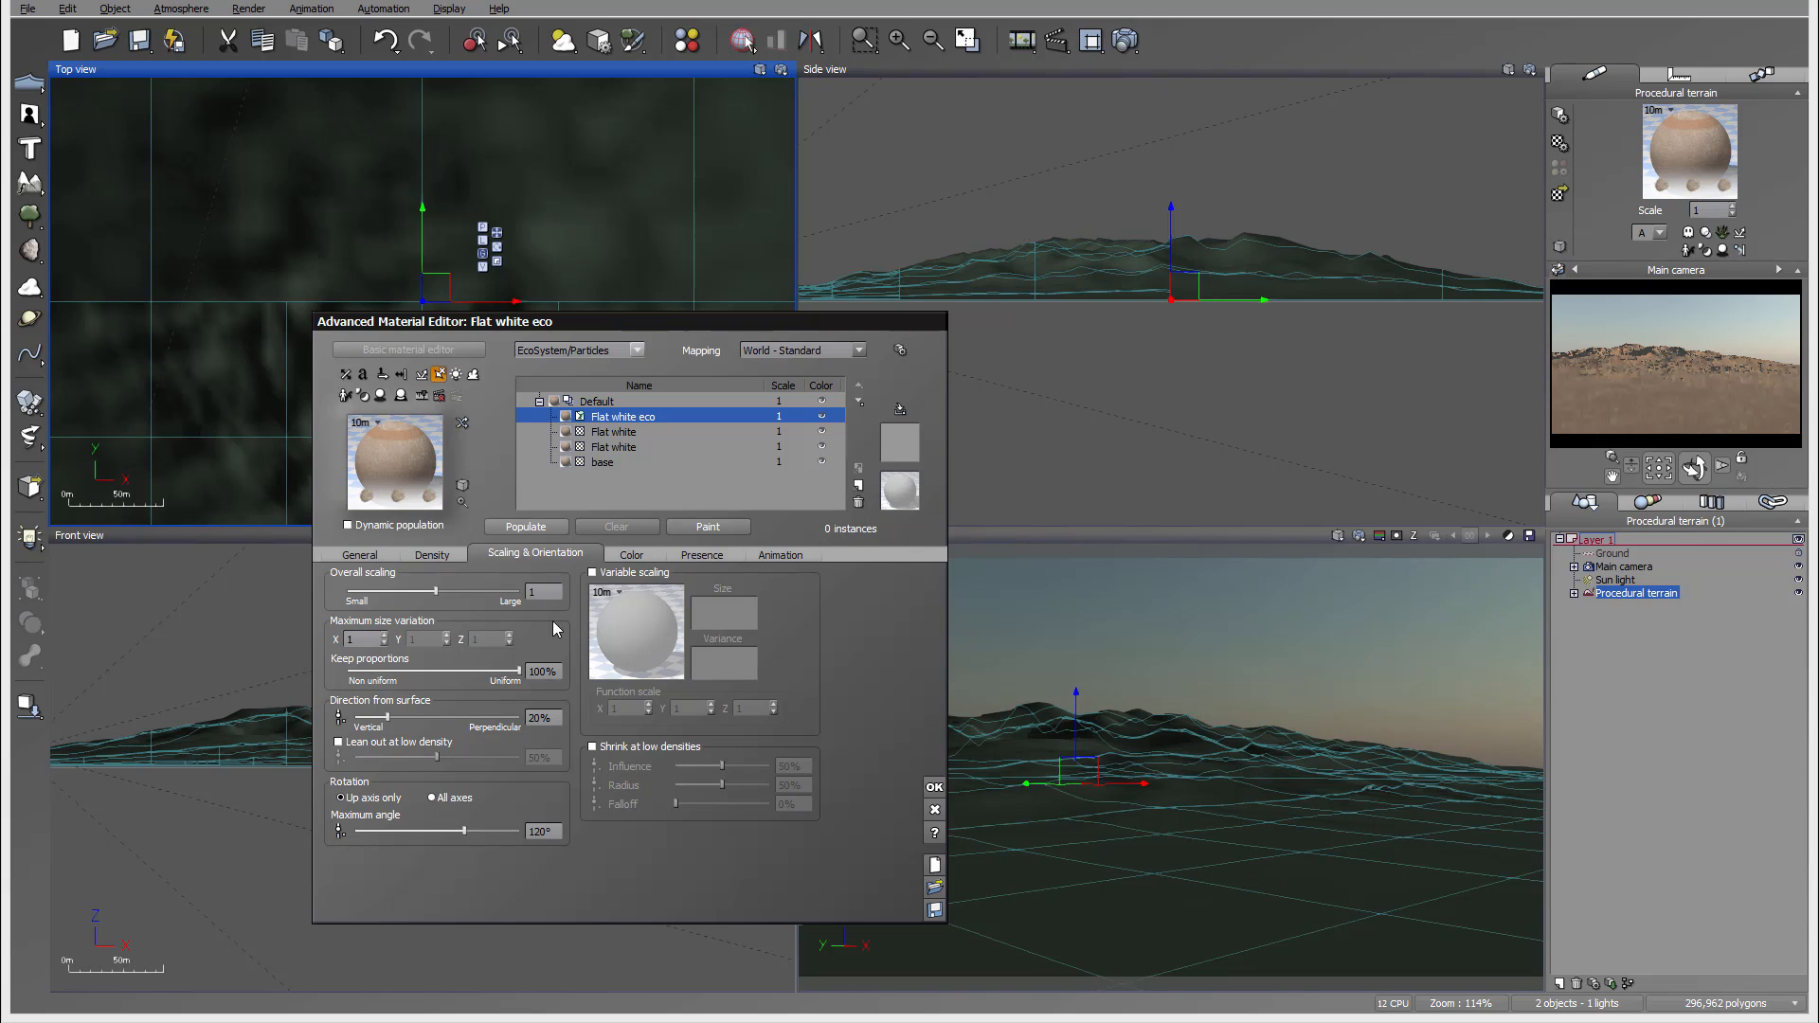
pyautogui.moveTo(459, 592); pyautogui.dragTo(483, 591)
# Step: Constrain the rocks' presence to an altitude range of -1 to -0.01 and a slope range of 0° to 31°
pyautogui.click(699, 554)
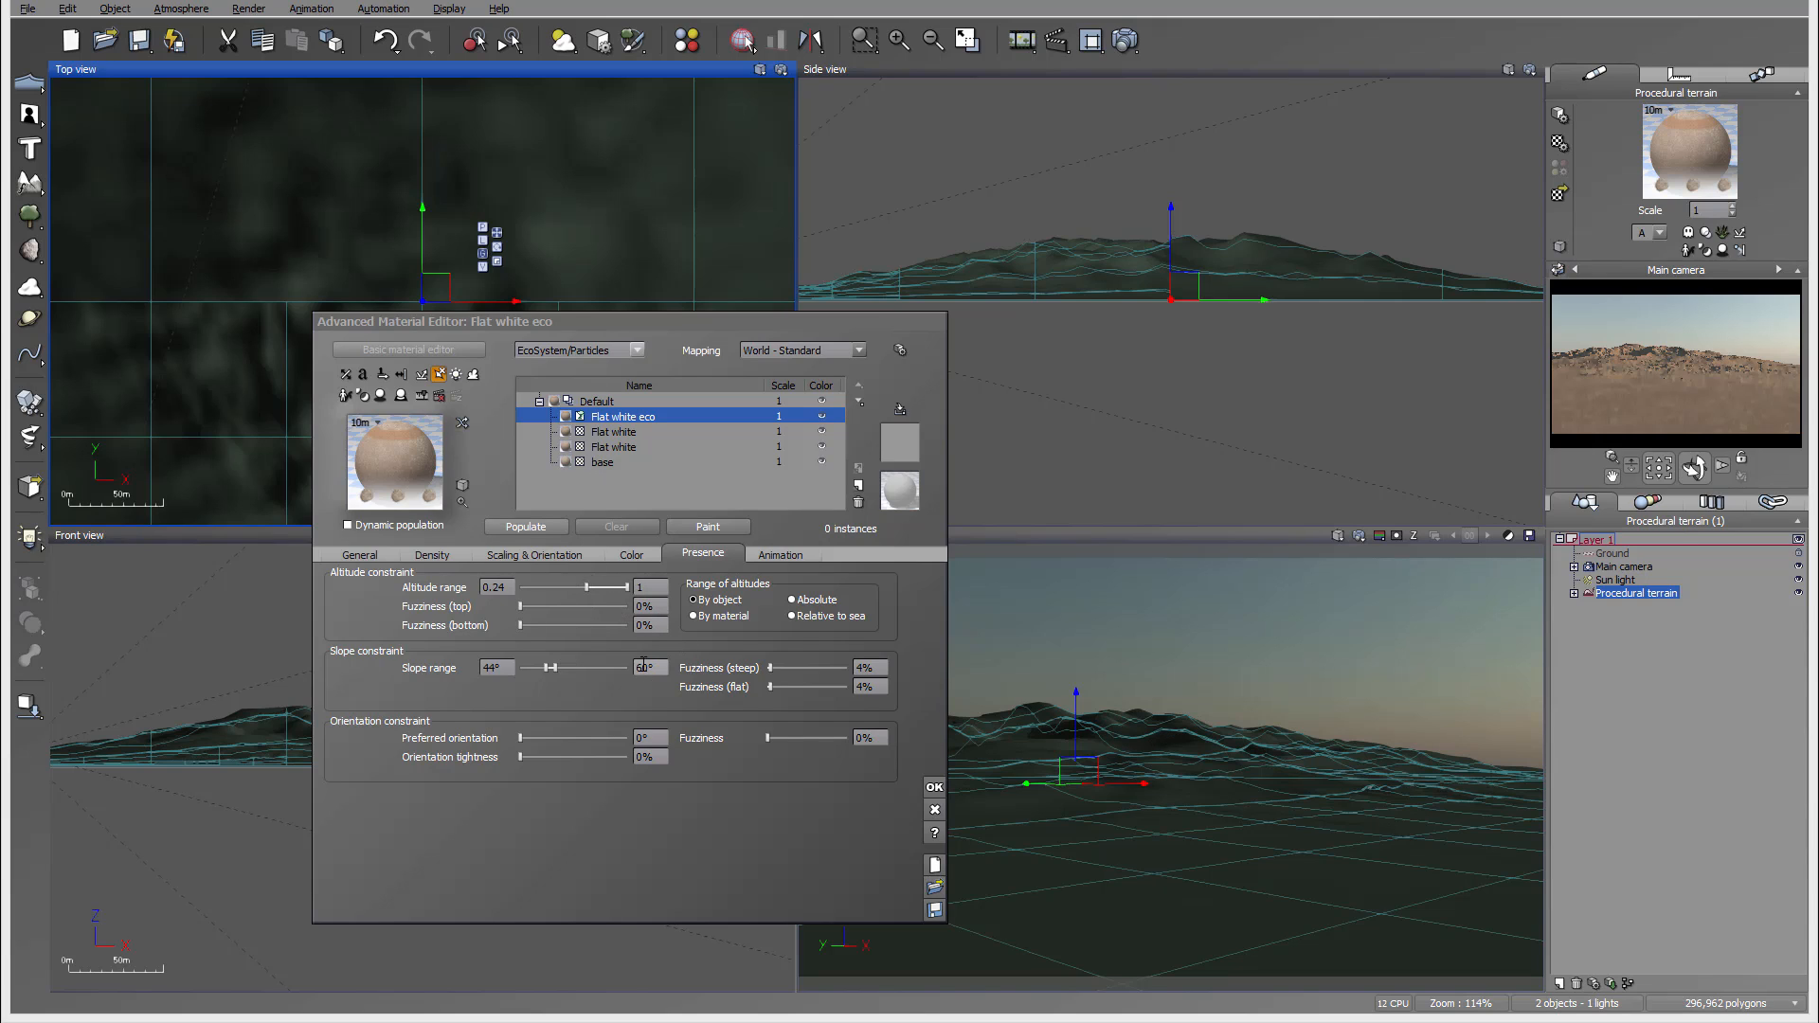
pyautogui.moveTo(581, 586); pyautogui.dragTo(520, 587)
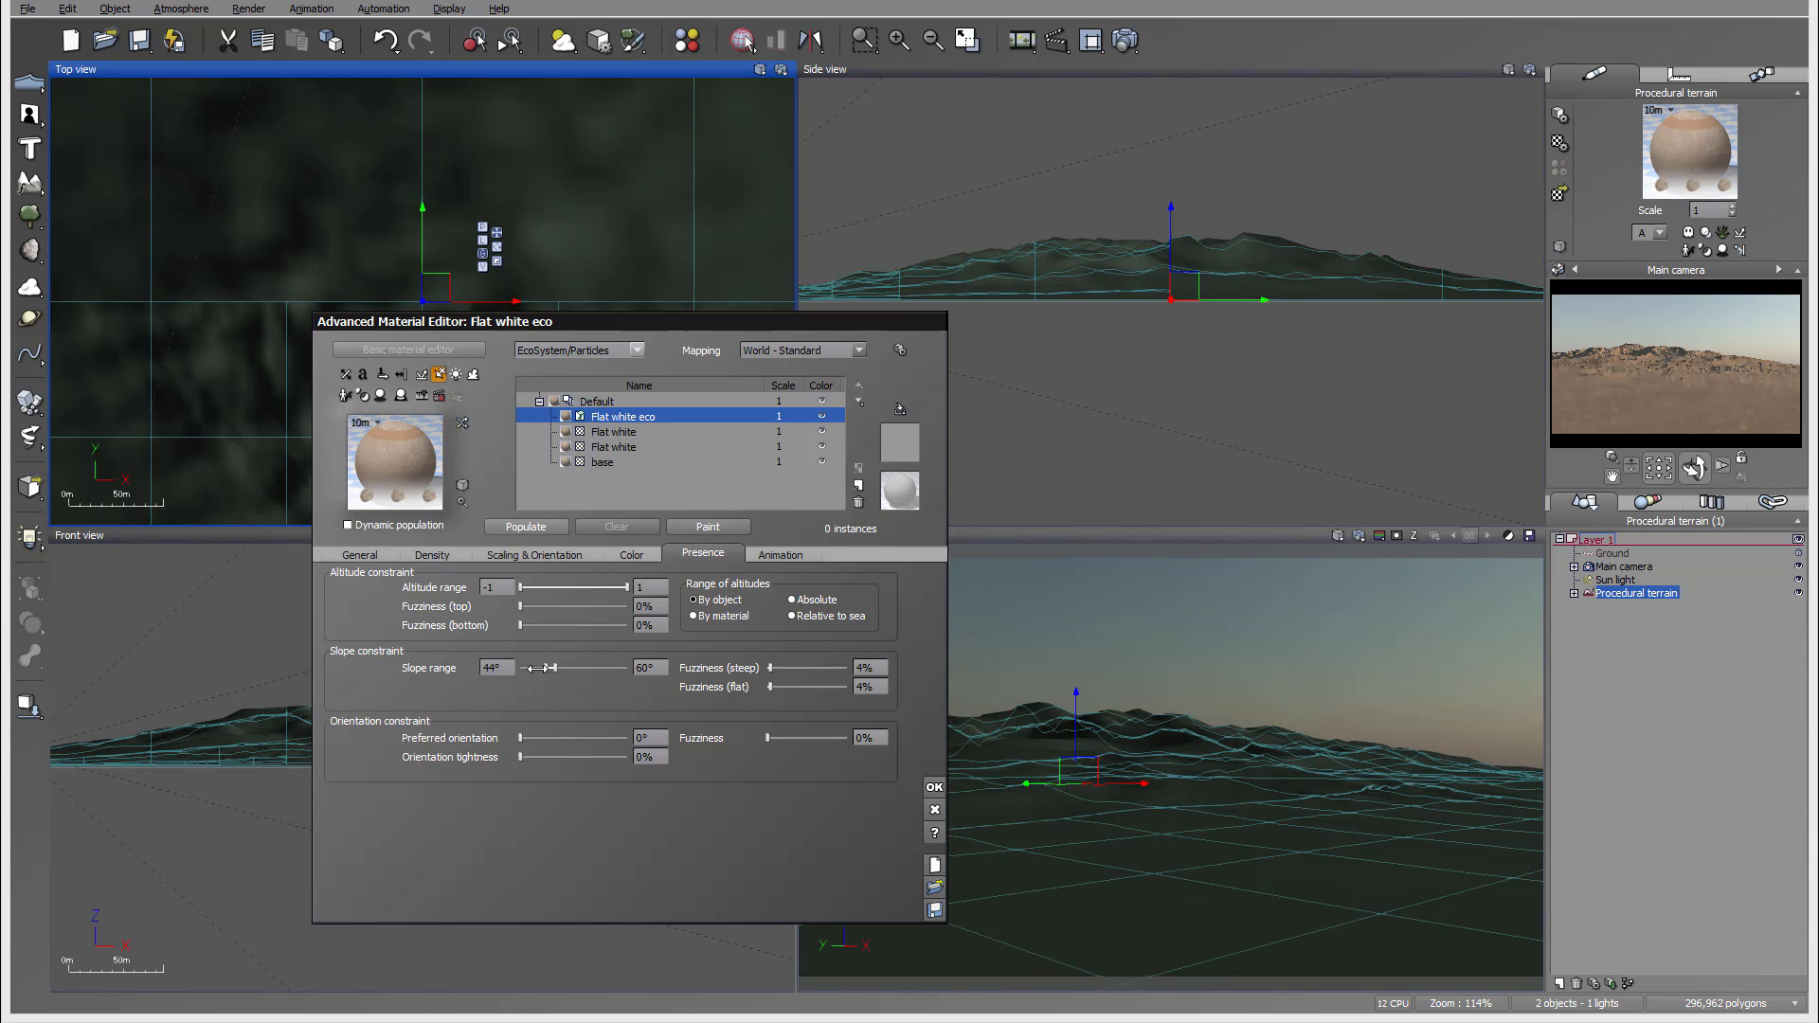
pyautogui.moveTo(539, 668)
pyautogui.mouseDown()
pyautogui.moveTo(520, 668)
pyautogui.moveTo(538, 668)
pyautogui.mouseUp()
pyautogui.moveTo(624, 586); pyautogui.dragTo(573, 588)
# Step: Give the Flat white eco layer an orange-red highlight color and refresh the main camera preview
pyautogui.click(826, 423)
pyautogui.click(826, 422)
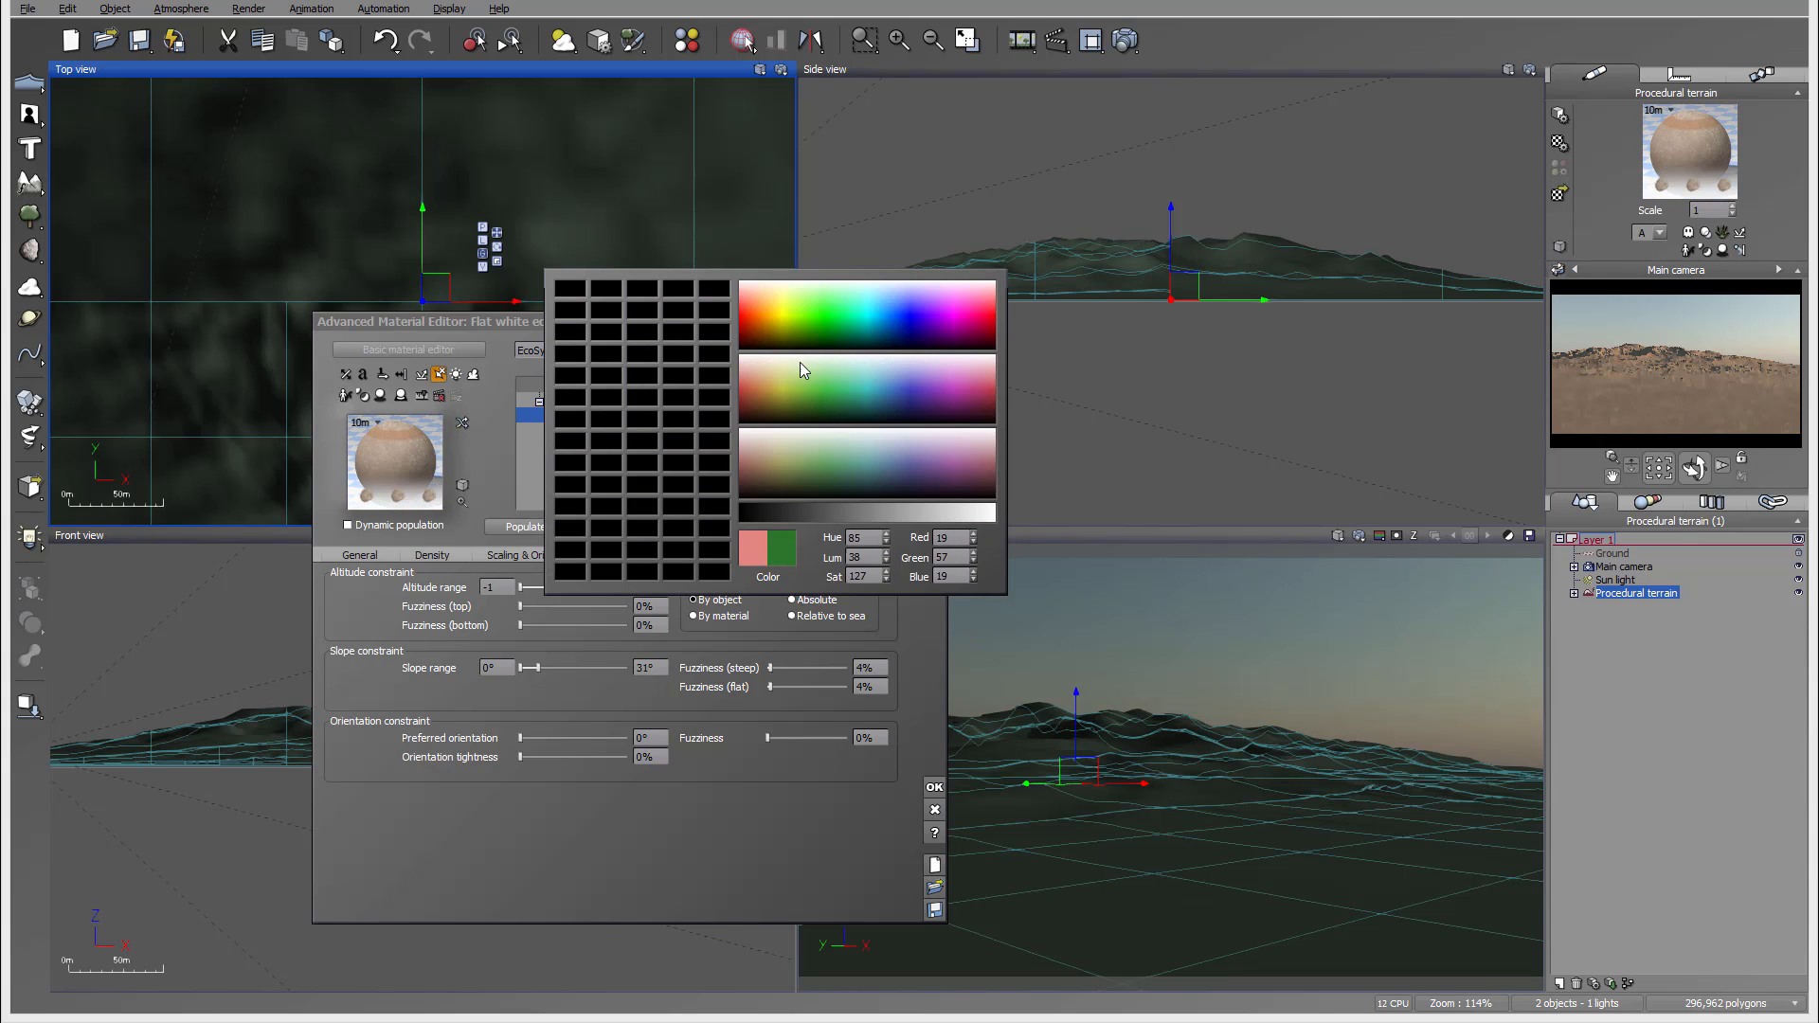
pyautogui.click(747, 305)
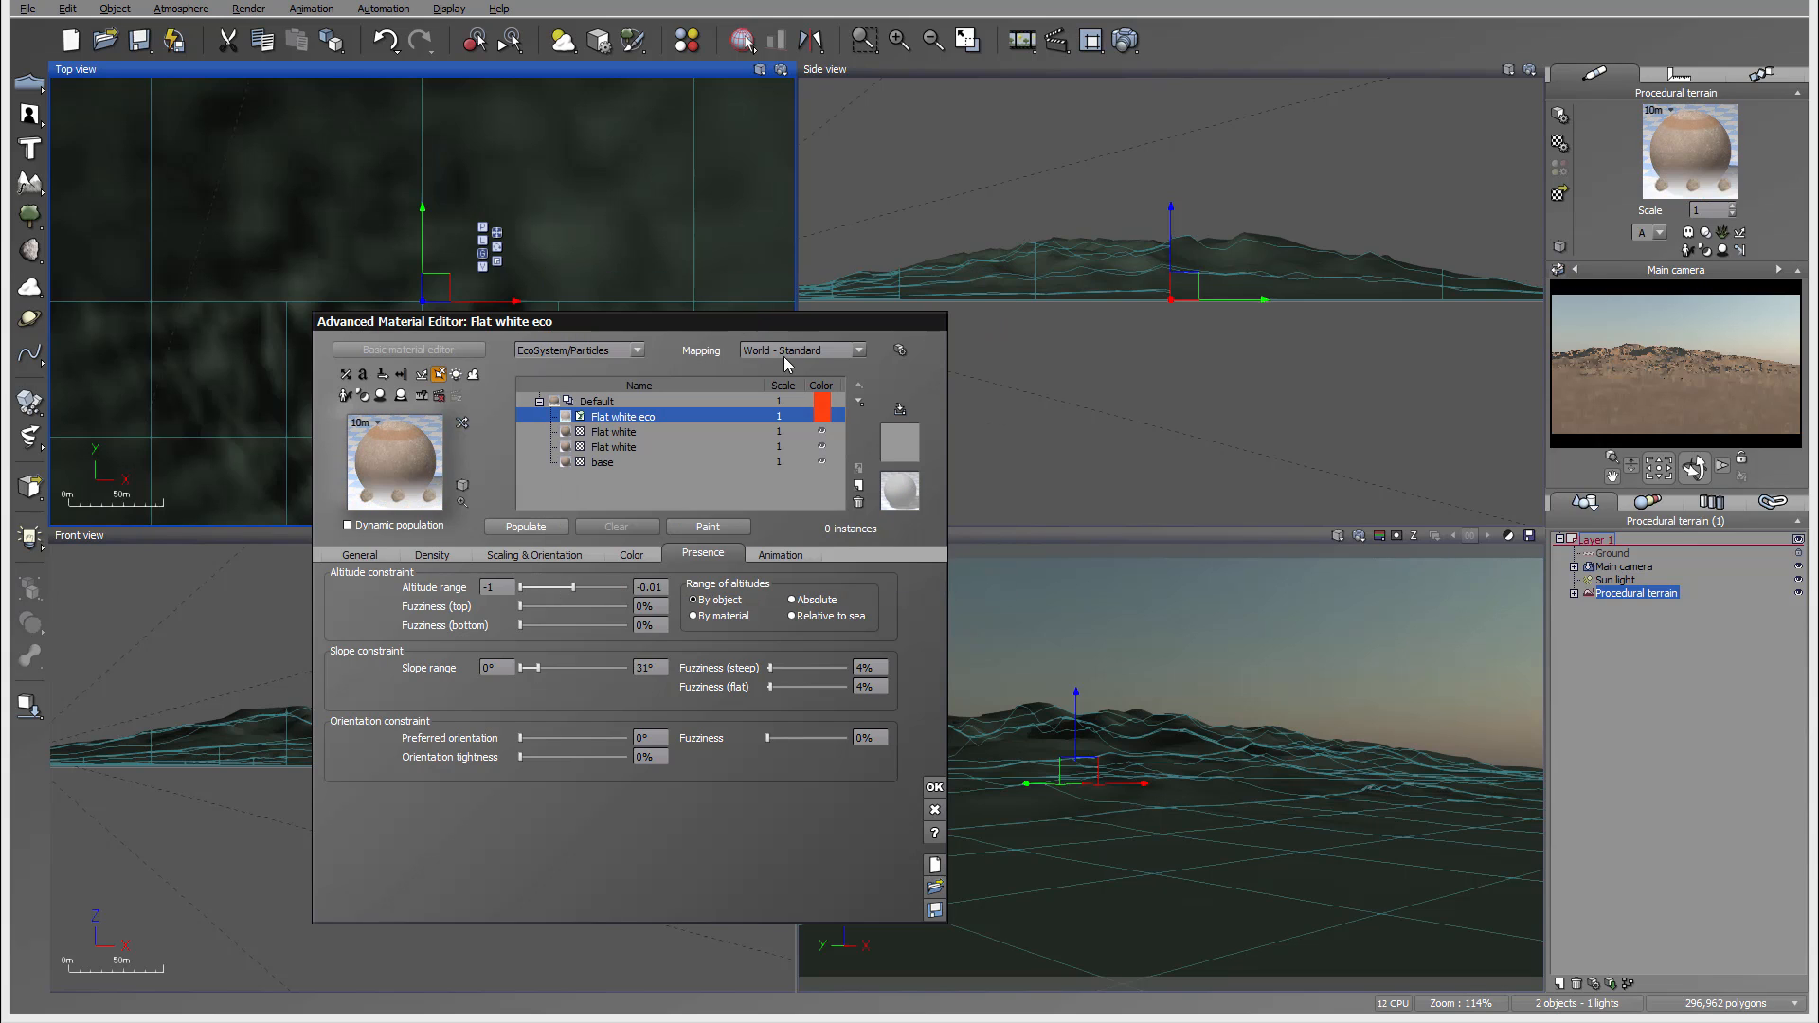
pyautogui.click(1662, 406)
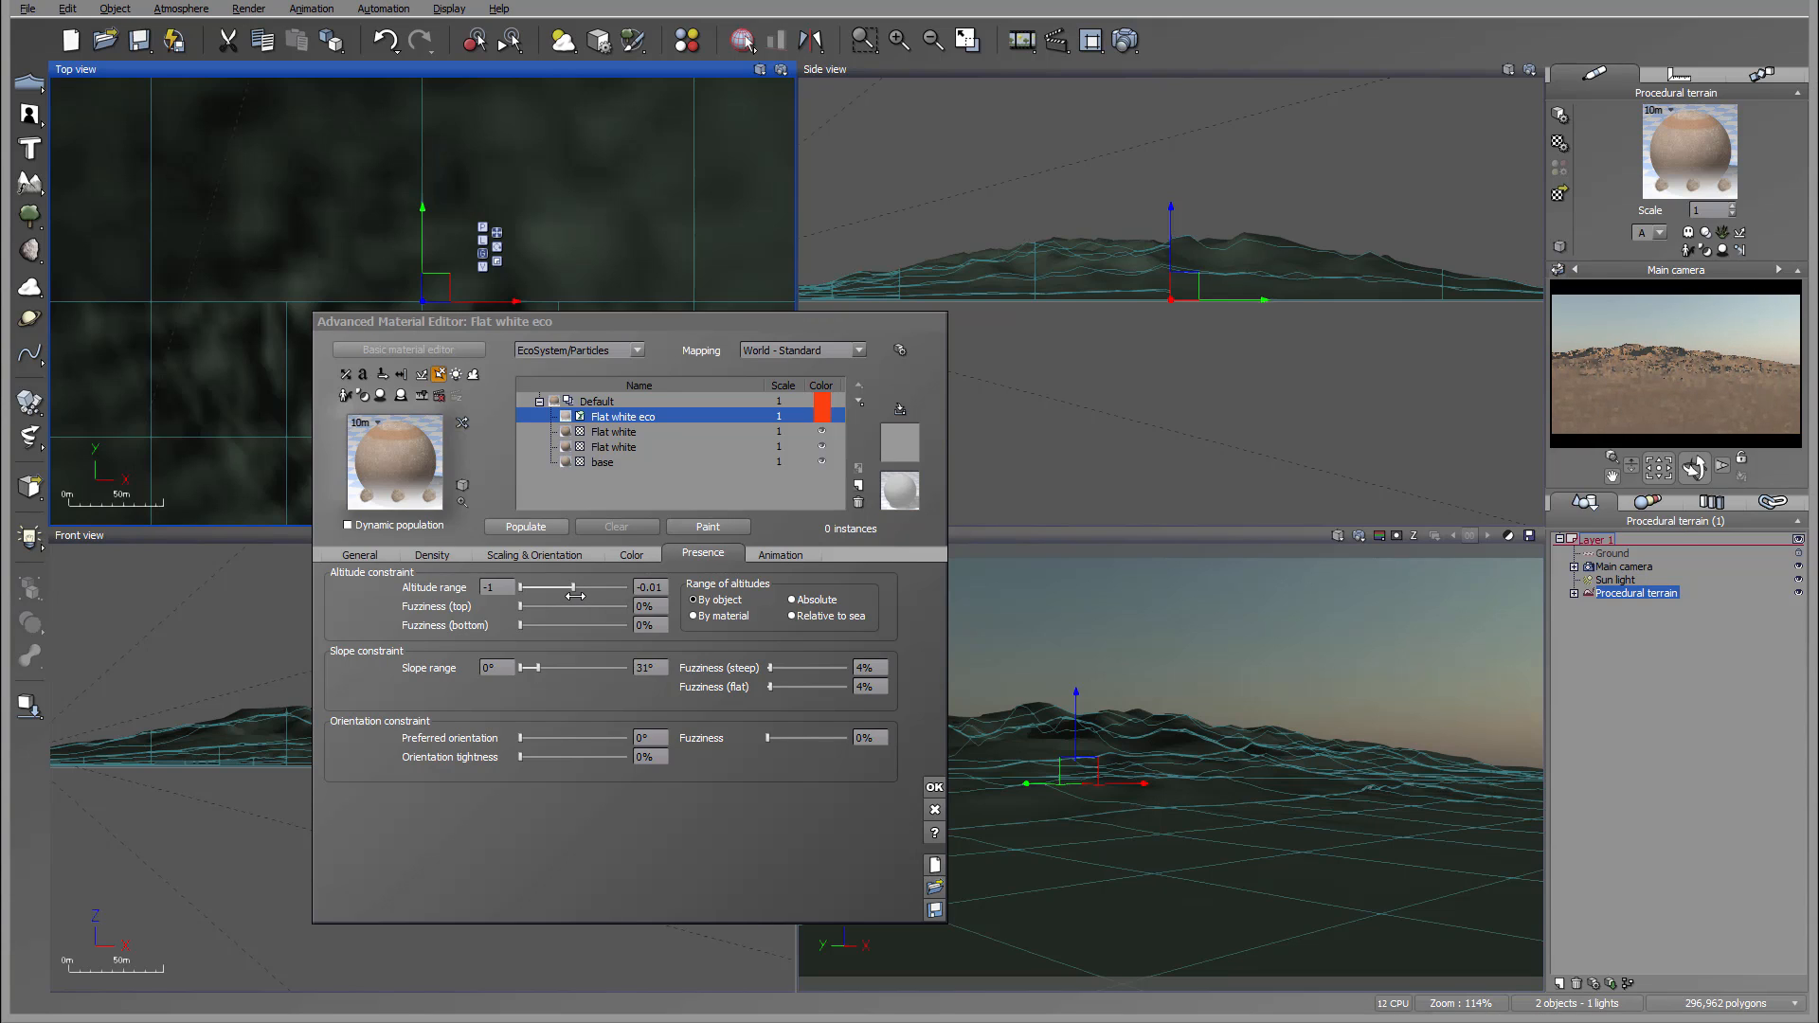
# Step: Adjust the upper limit of the layer's altitude range to 0.2, refreshing the camera preview to check the coverage
pyautogui.moveTo(573, 588); pyautogui.dragTo(619, 589)
pyautogui.rightClick(1628, 392)
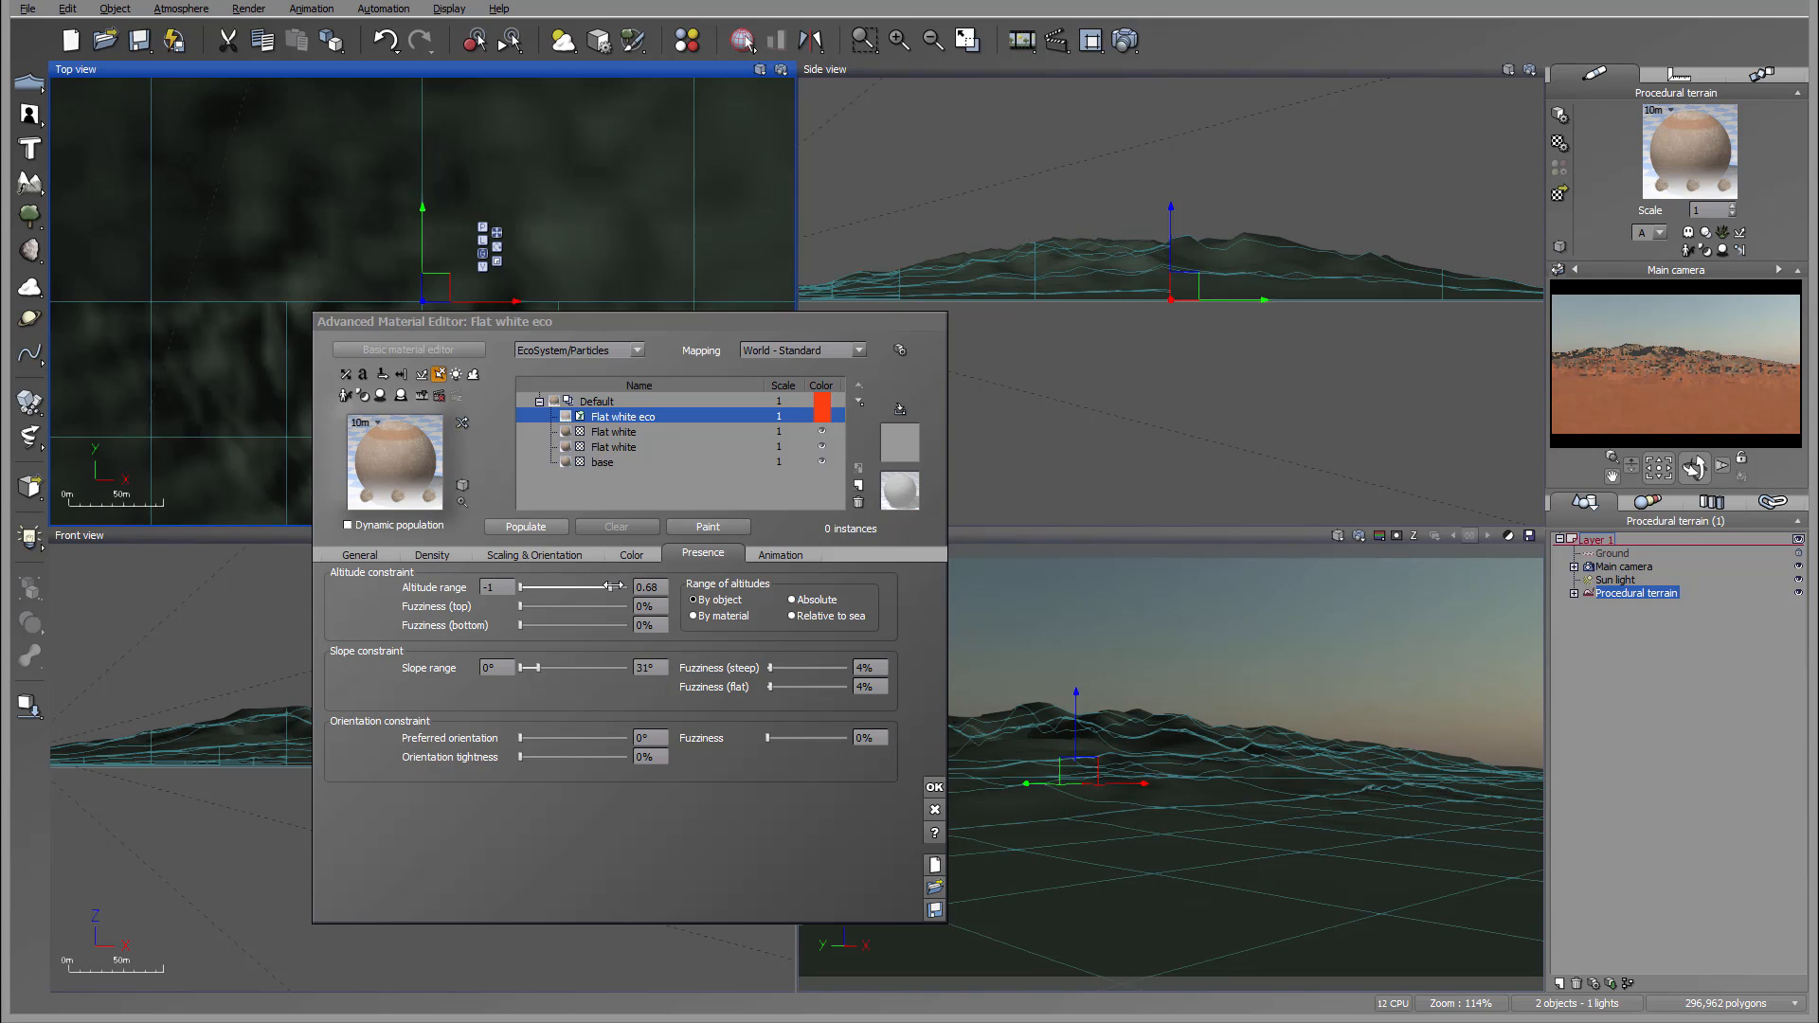
pyautogui.moveTo(612, 587); pyautogui.dragTo(602, 586)
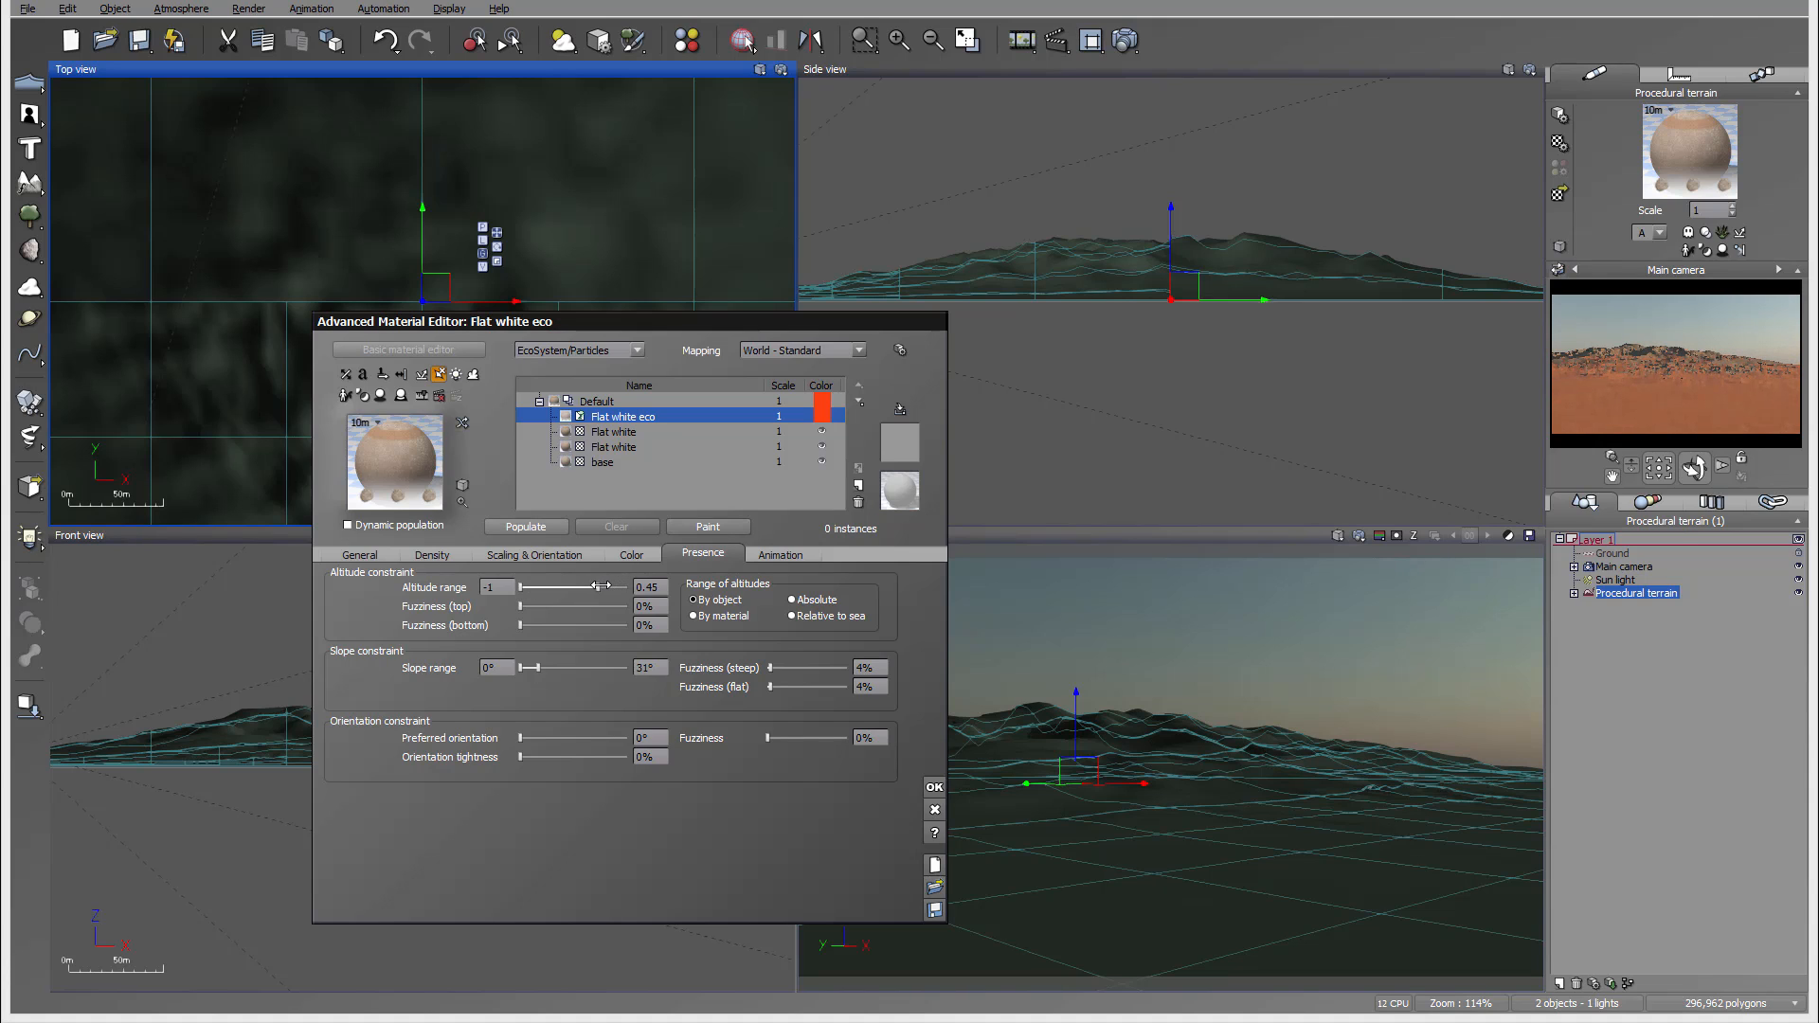
pyautogui.rightClick(1606, 396)
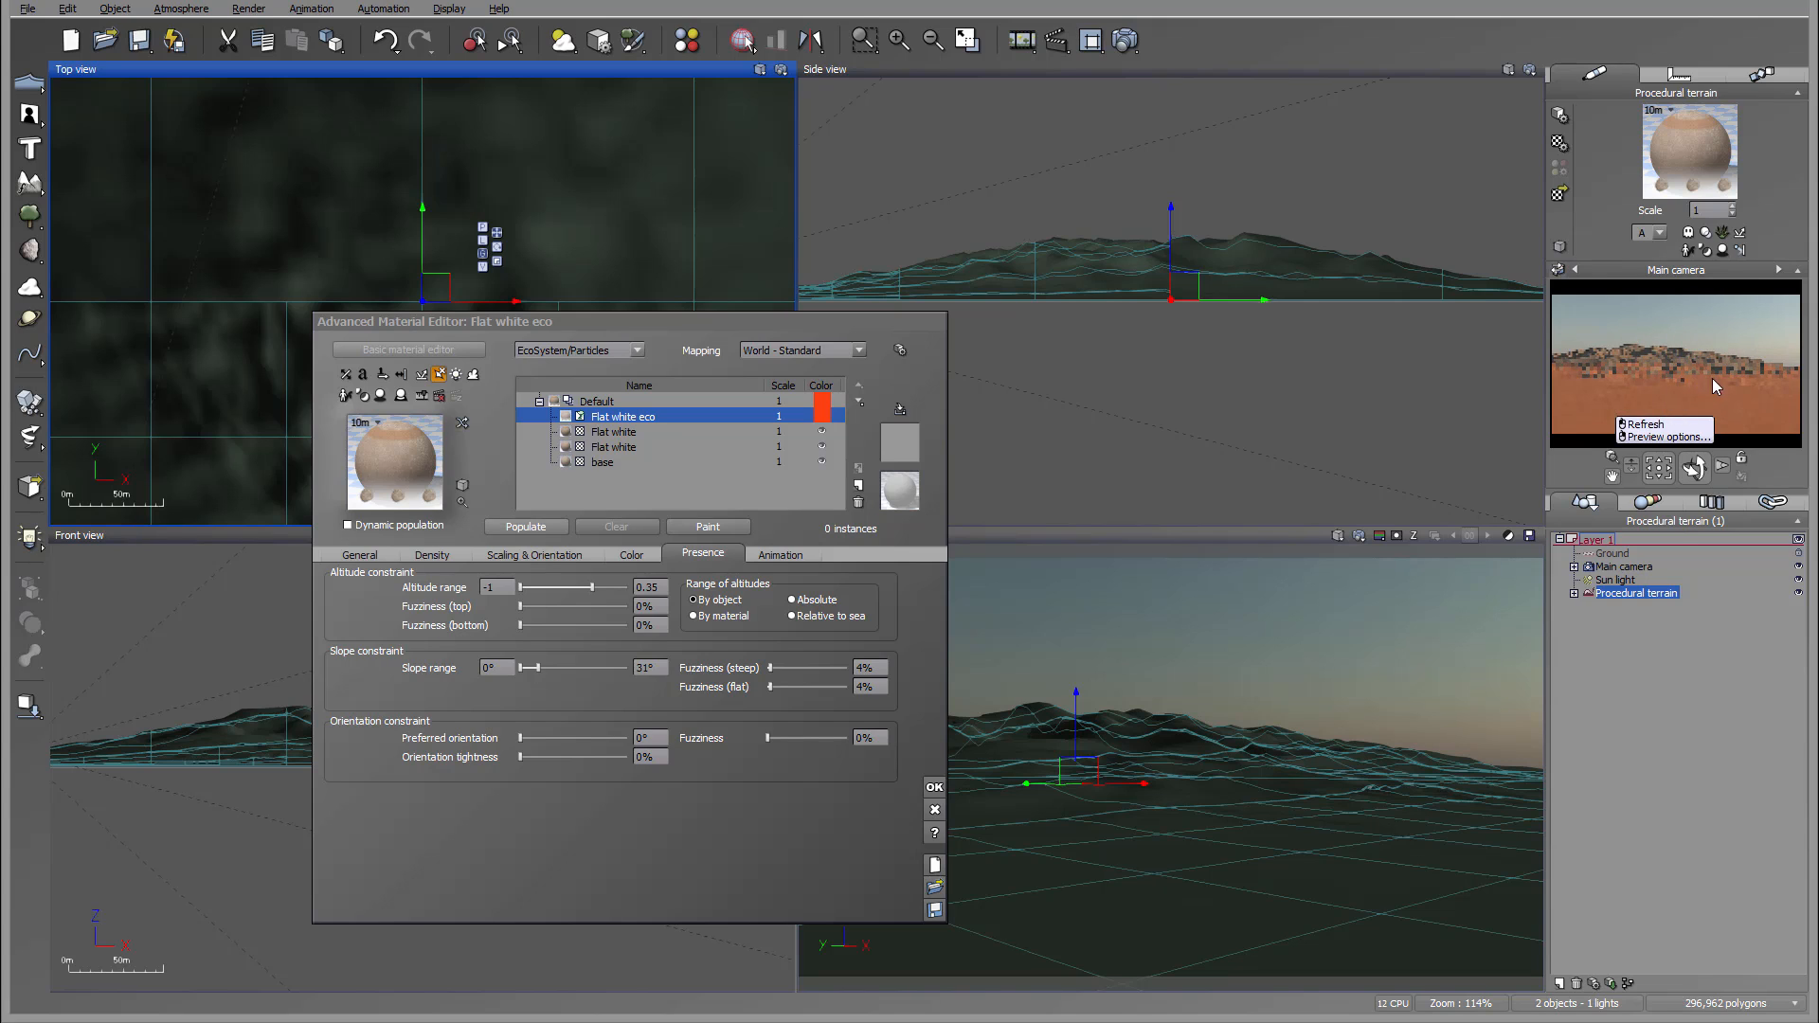
pyautogui.click(593, 586)
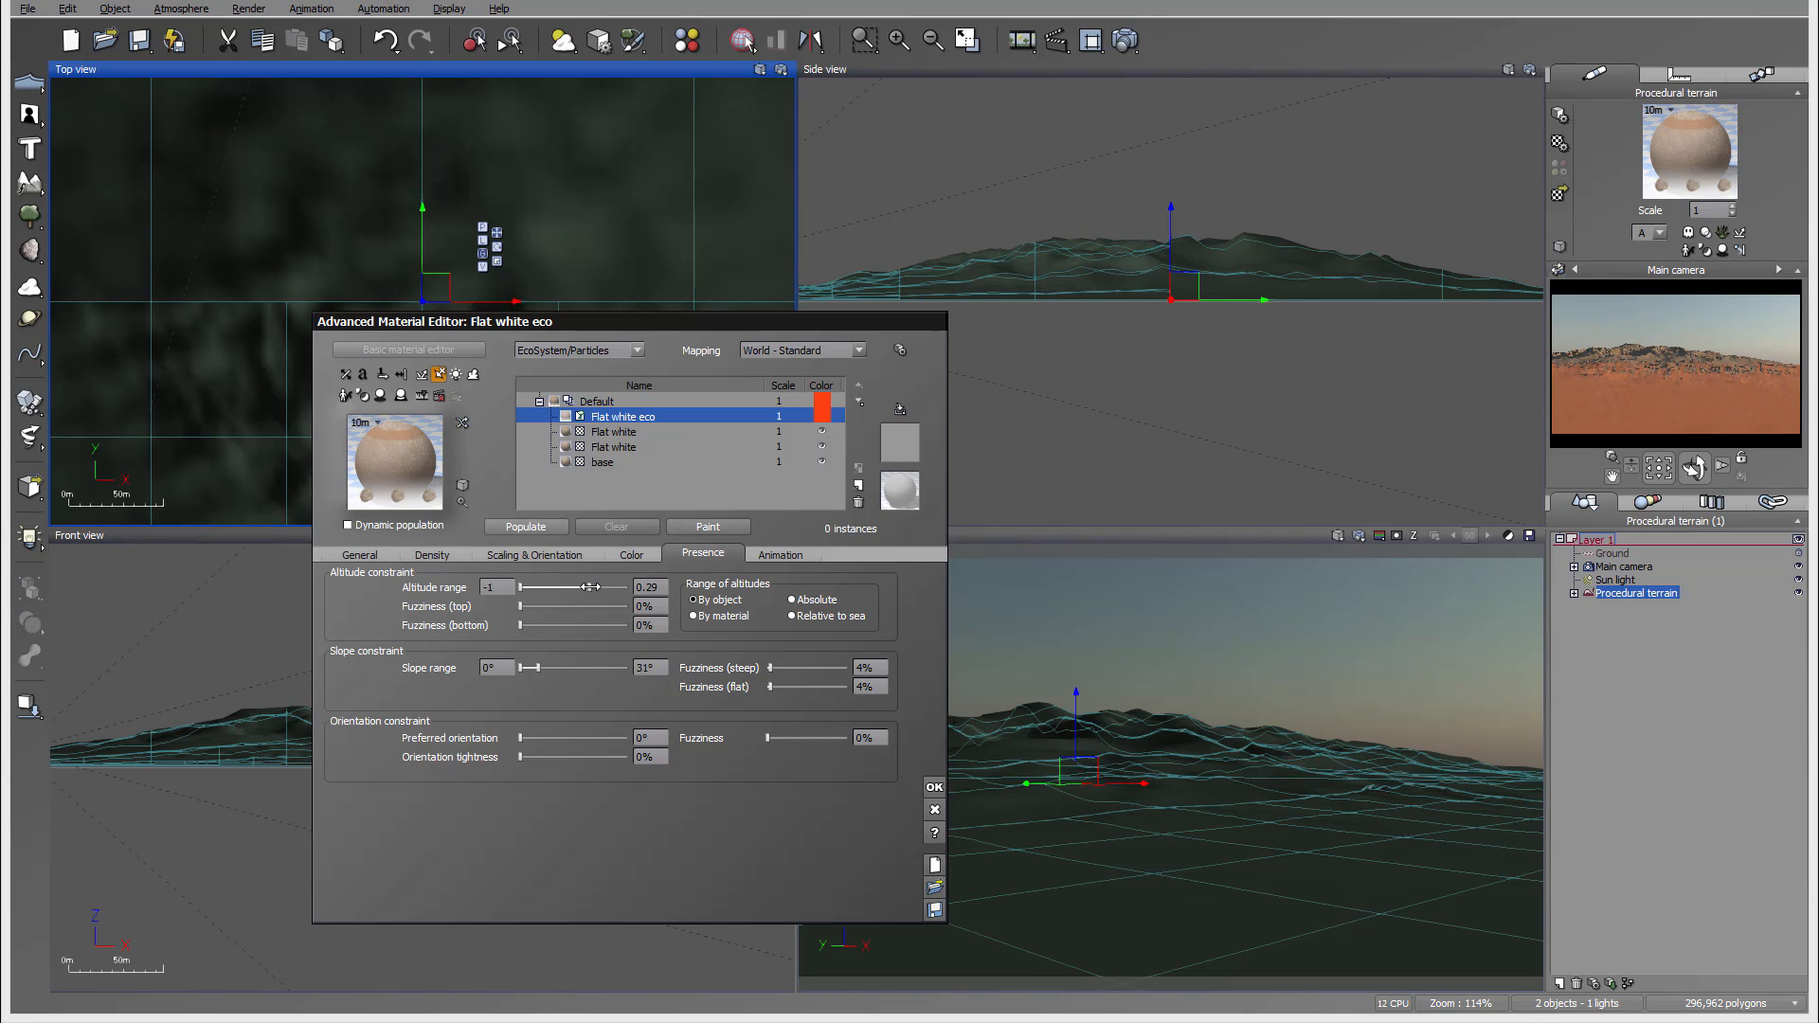
pyautogui.moveTo(581, 589); pyautogui.dragTo(578, 587)
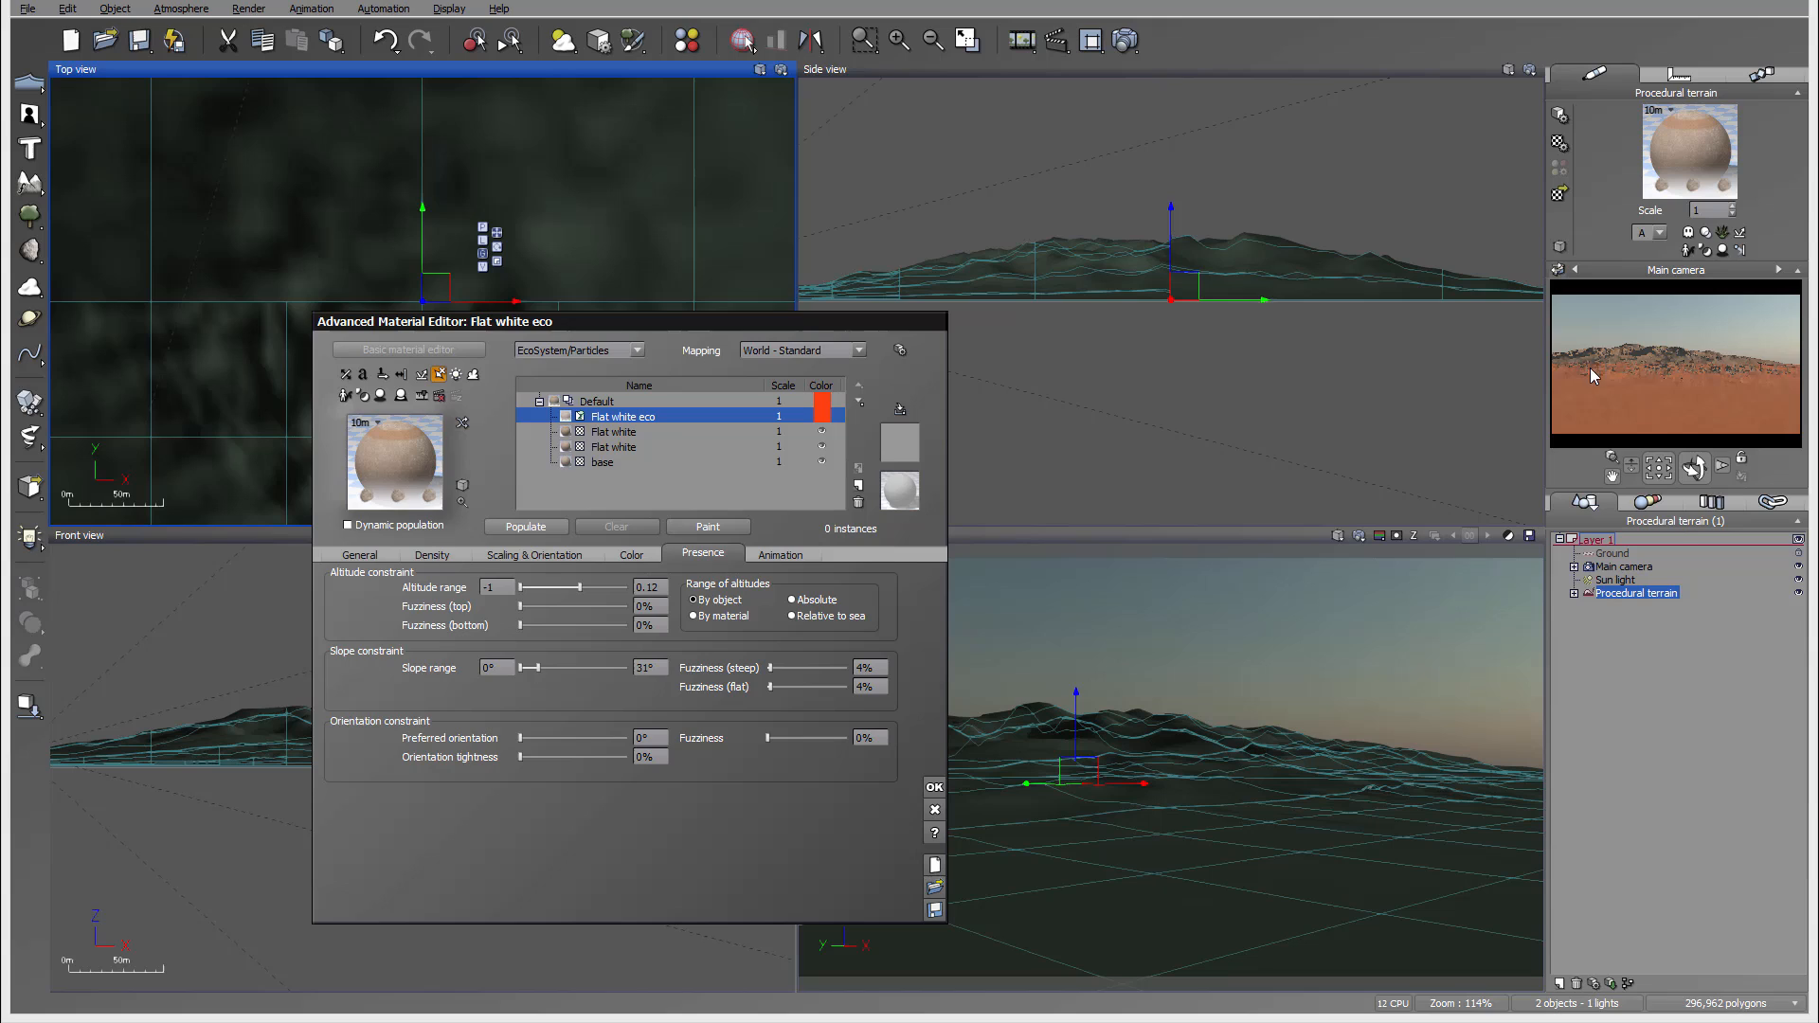
pyautogui.rightClick(1648, 376)
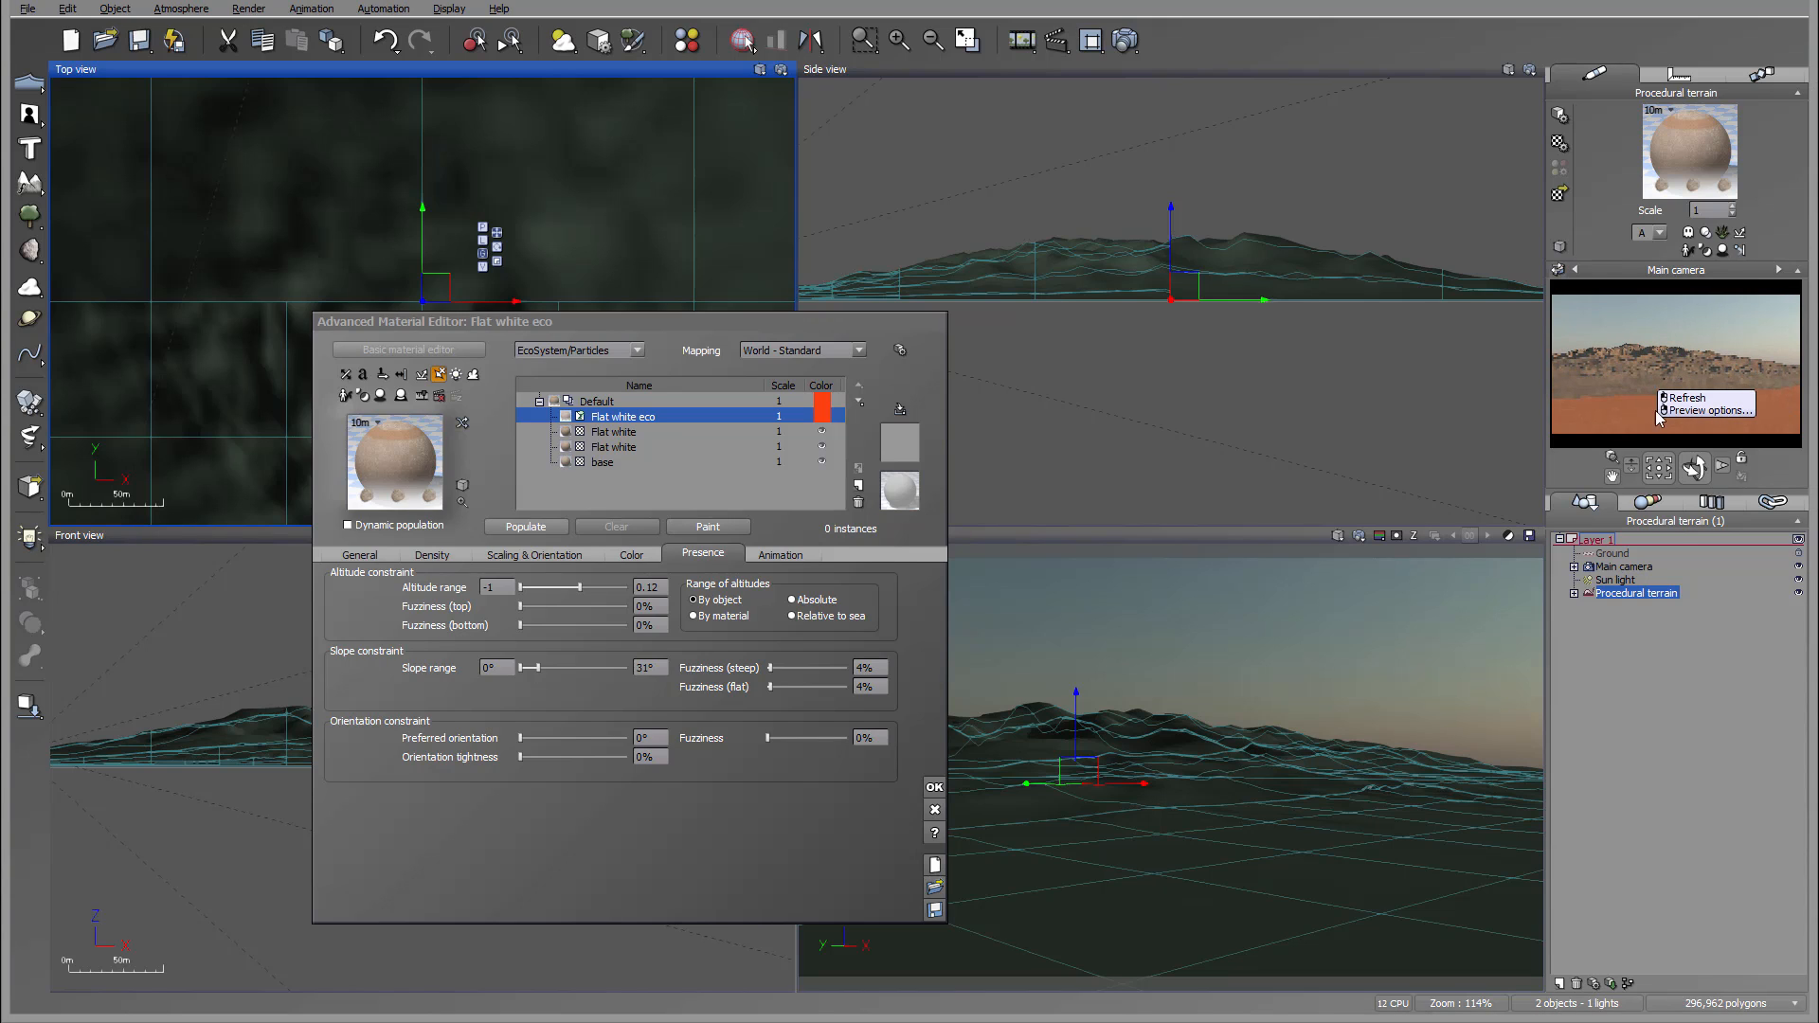
pyautogui.moveTo(581, 588); pyautogui.dragTo(593, 588)
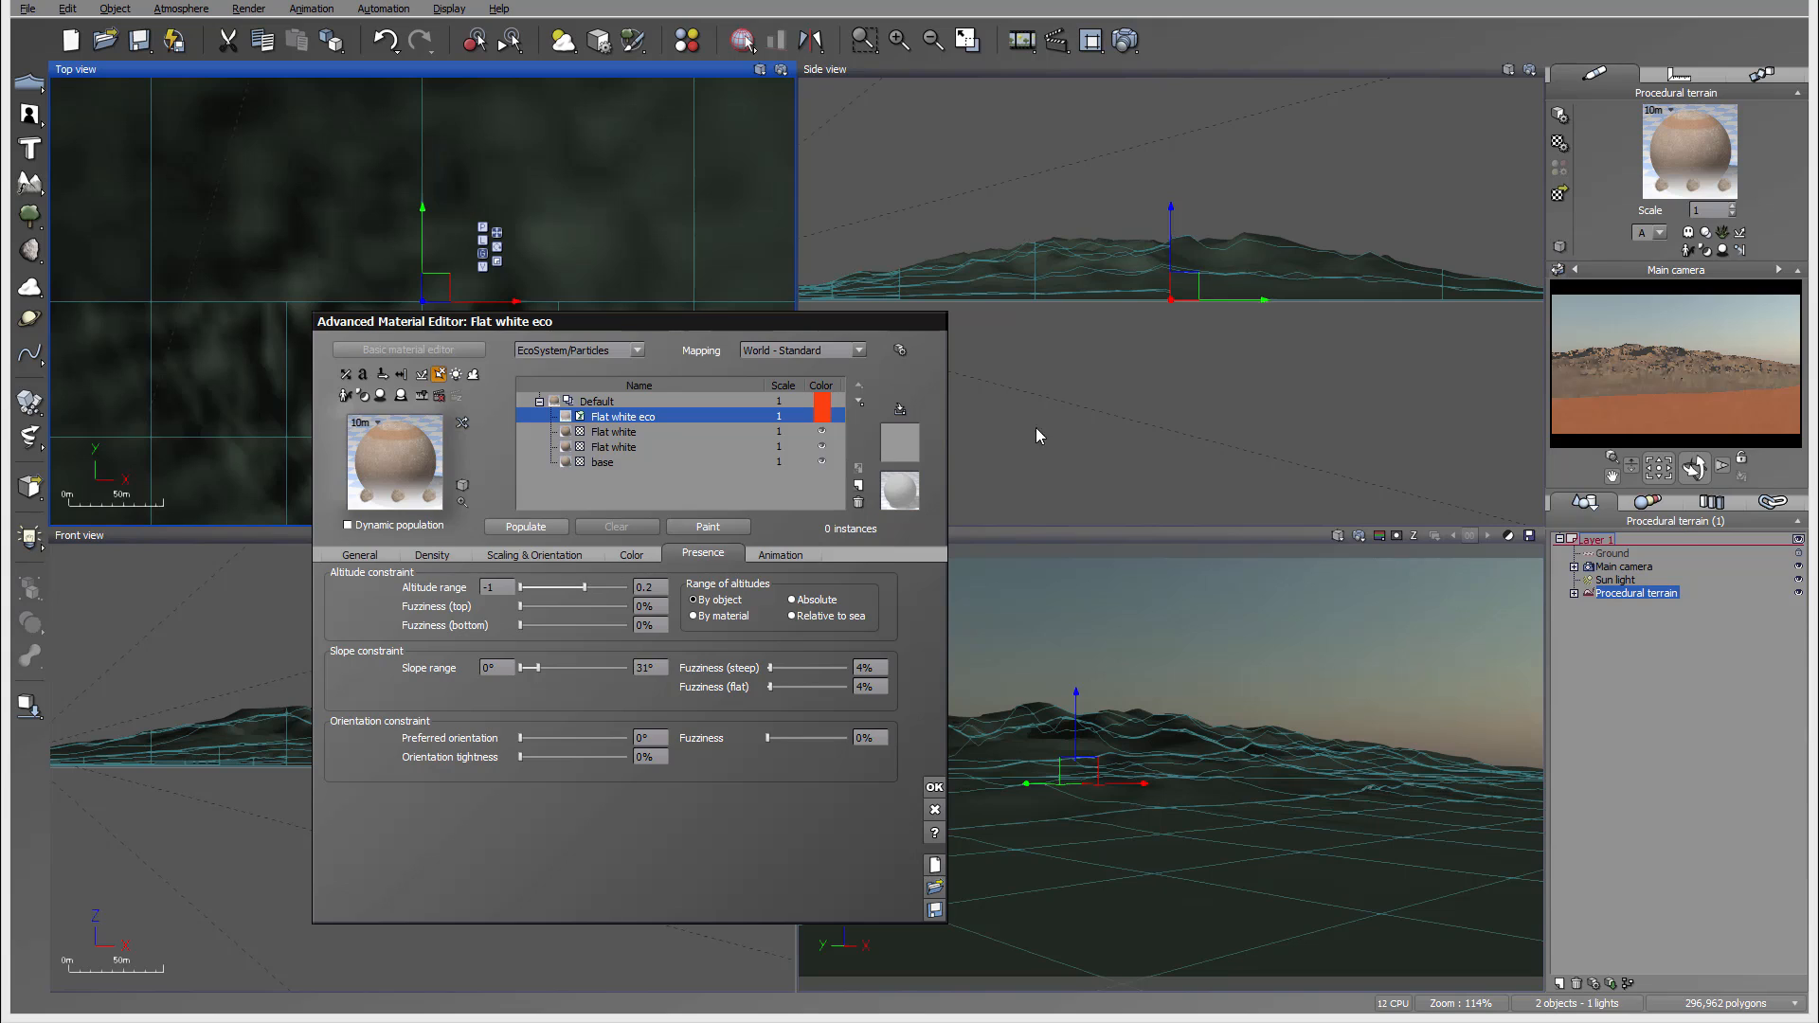
pyautogui.rightClick(1634, 382)
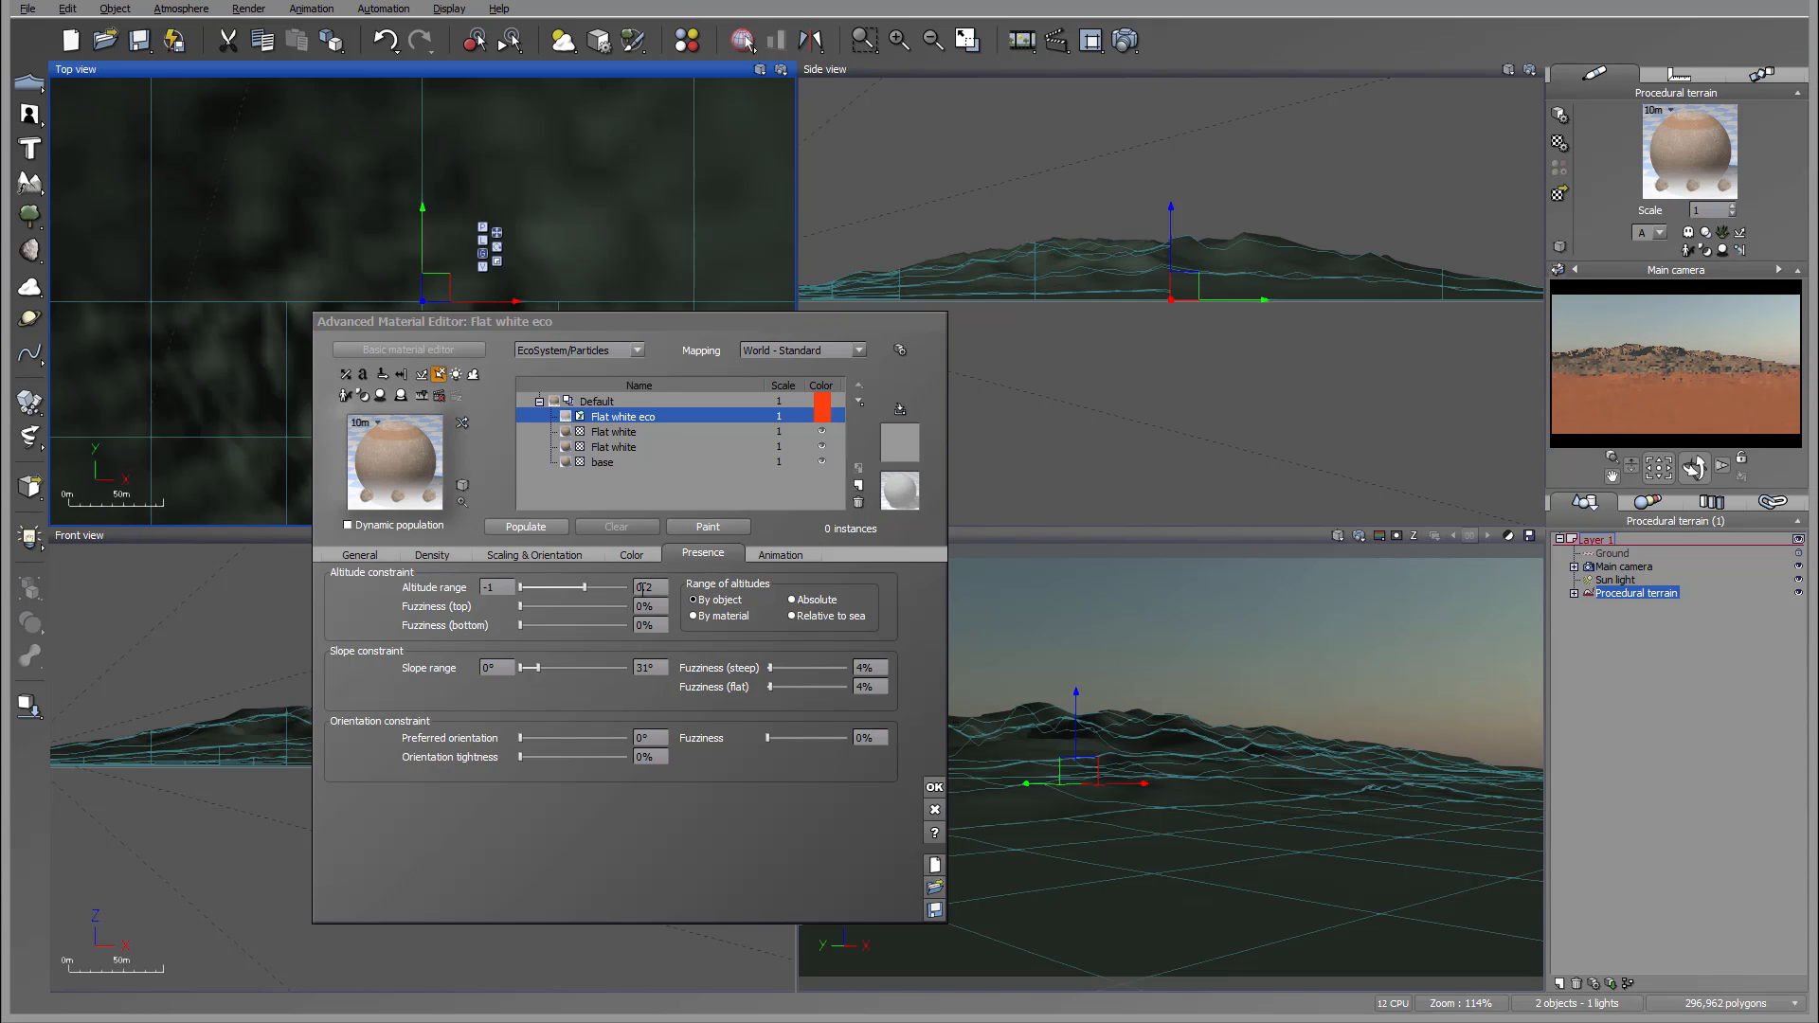
# Step: Set the altitude constraint's top fuzziness to 5% and remove the highlight color from the Flat white eco layer
pyautogui.moveTo(521, 607); pyautogui.dragTo(524, 607)
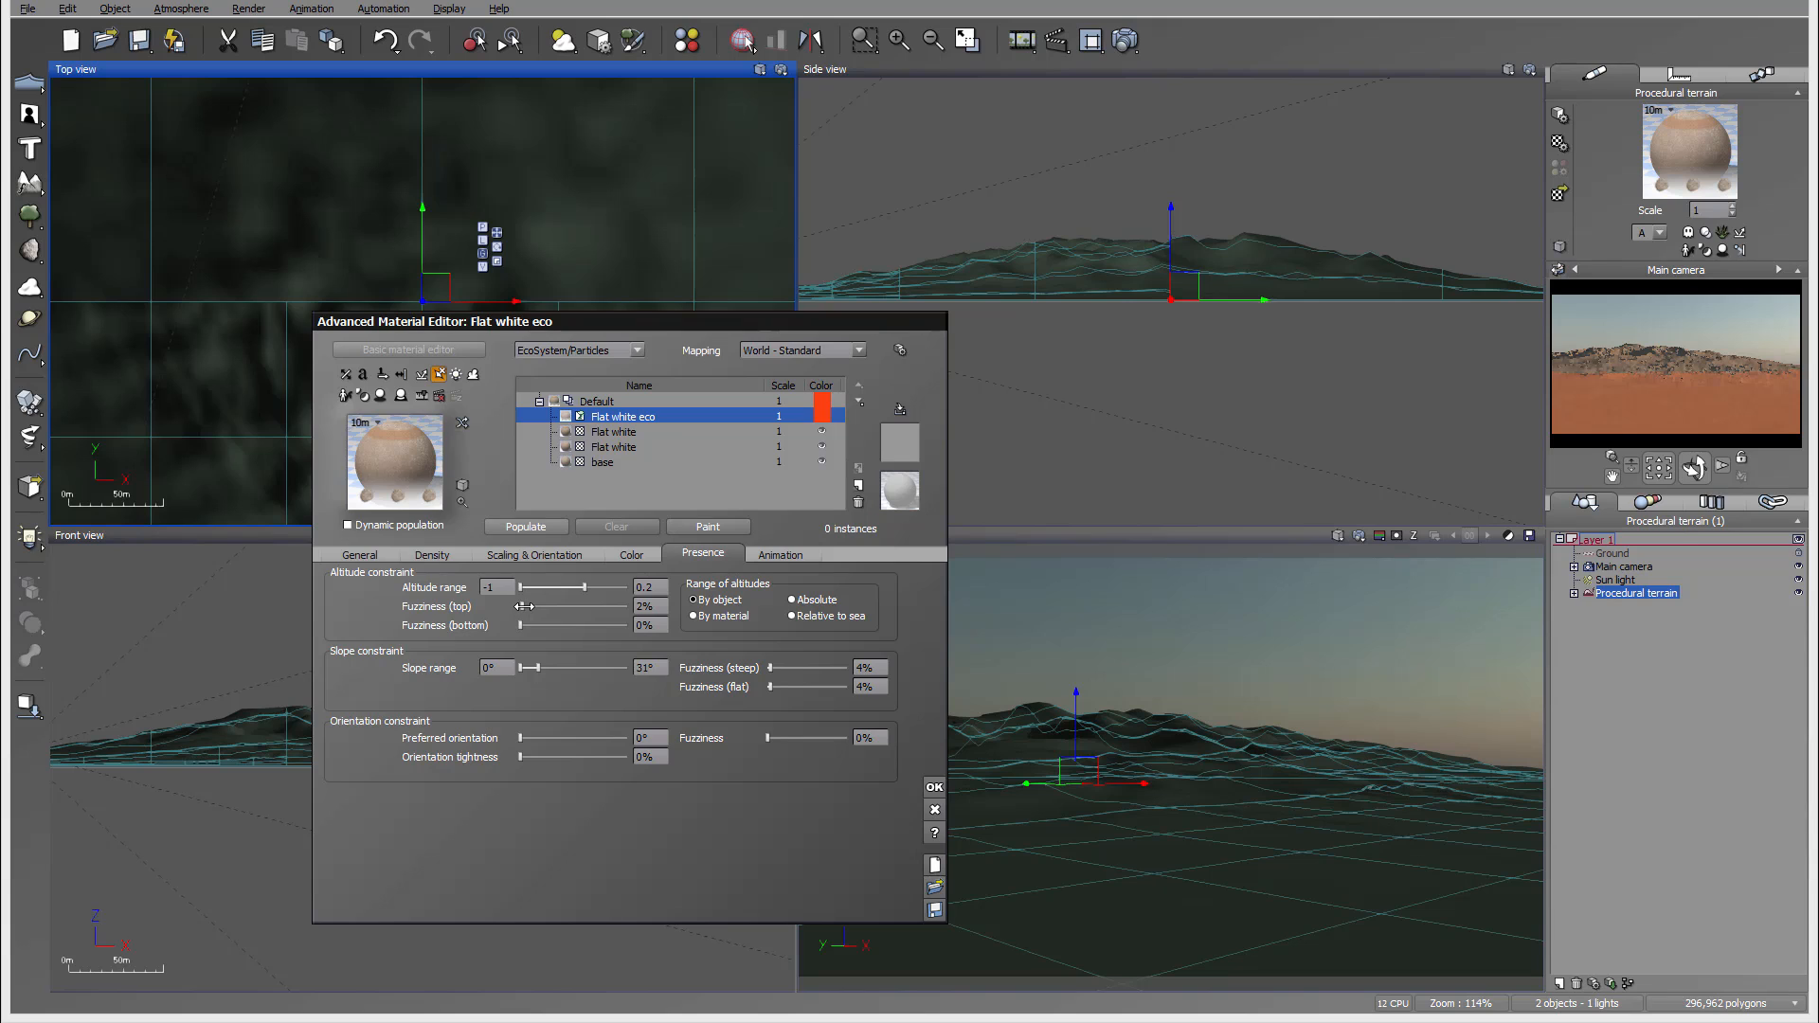
pyautogui.click(1654, 398)
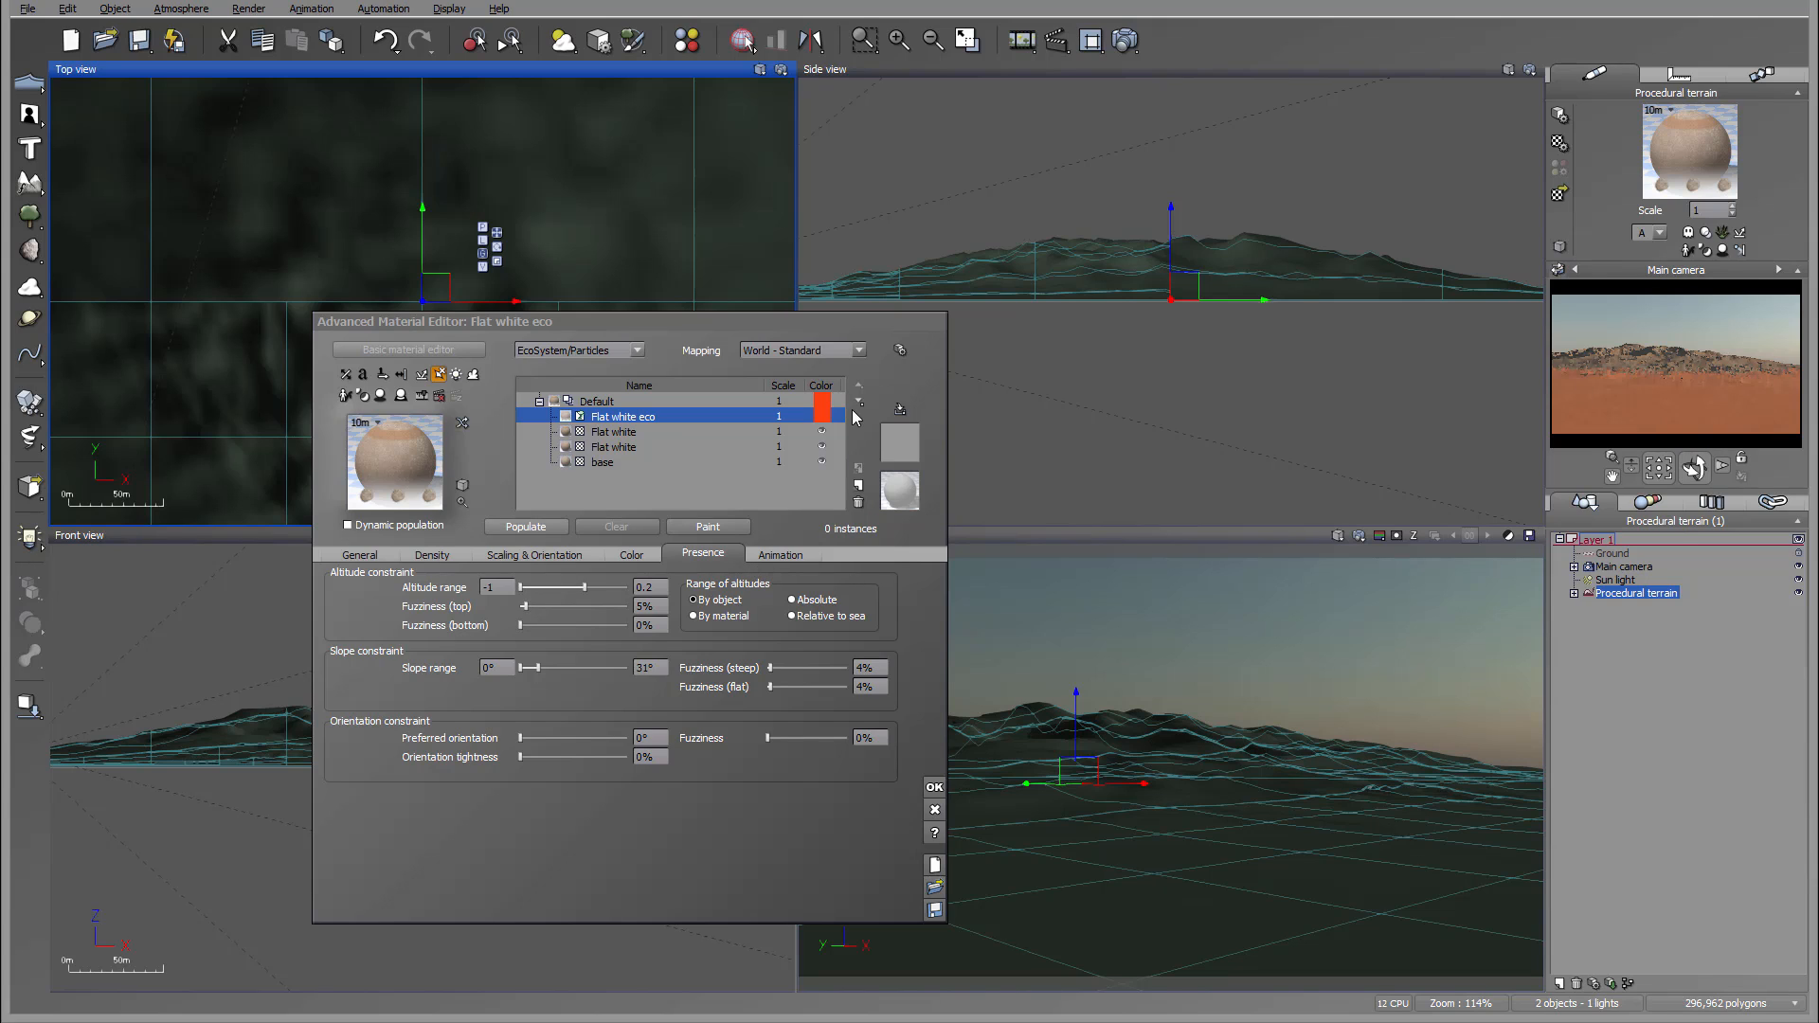
pyautogui.click(827, 425)
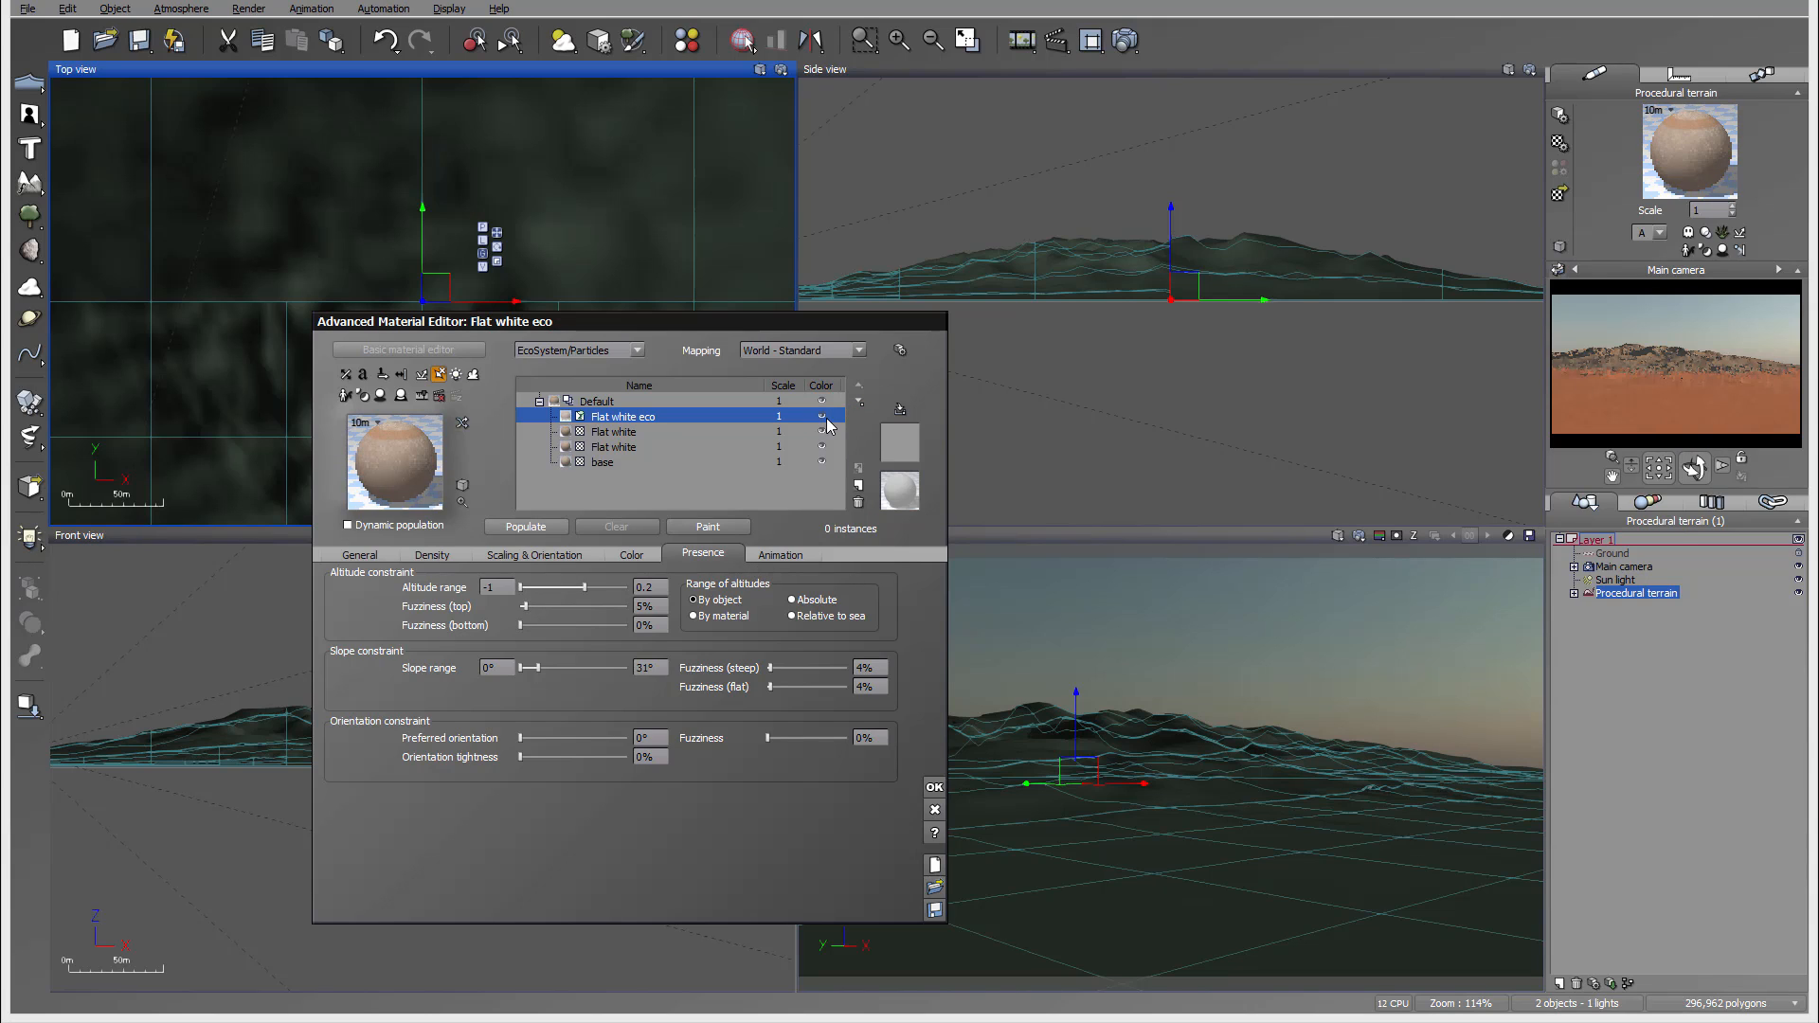
# Step: Populate the terrain with the rocks, render the main camera view for review, and close the render display
pyautogui.click(536, 529)
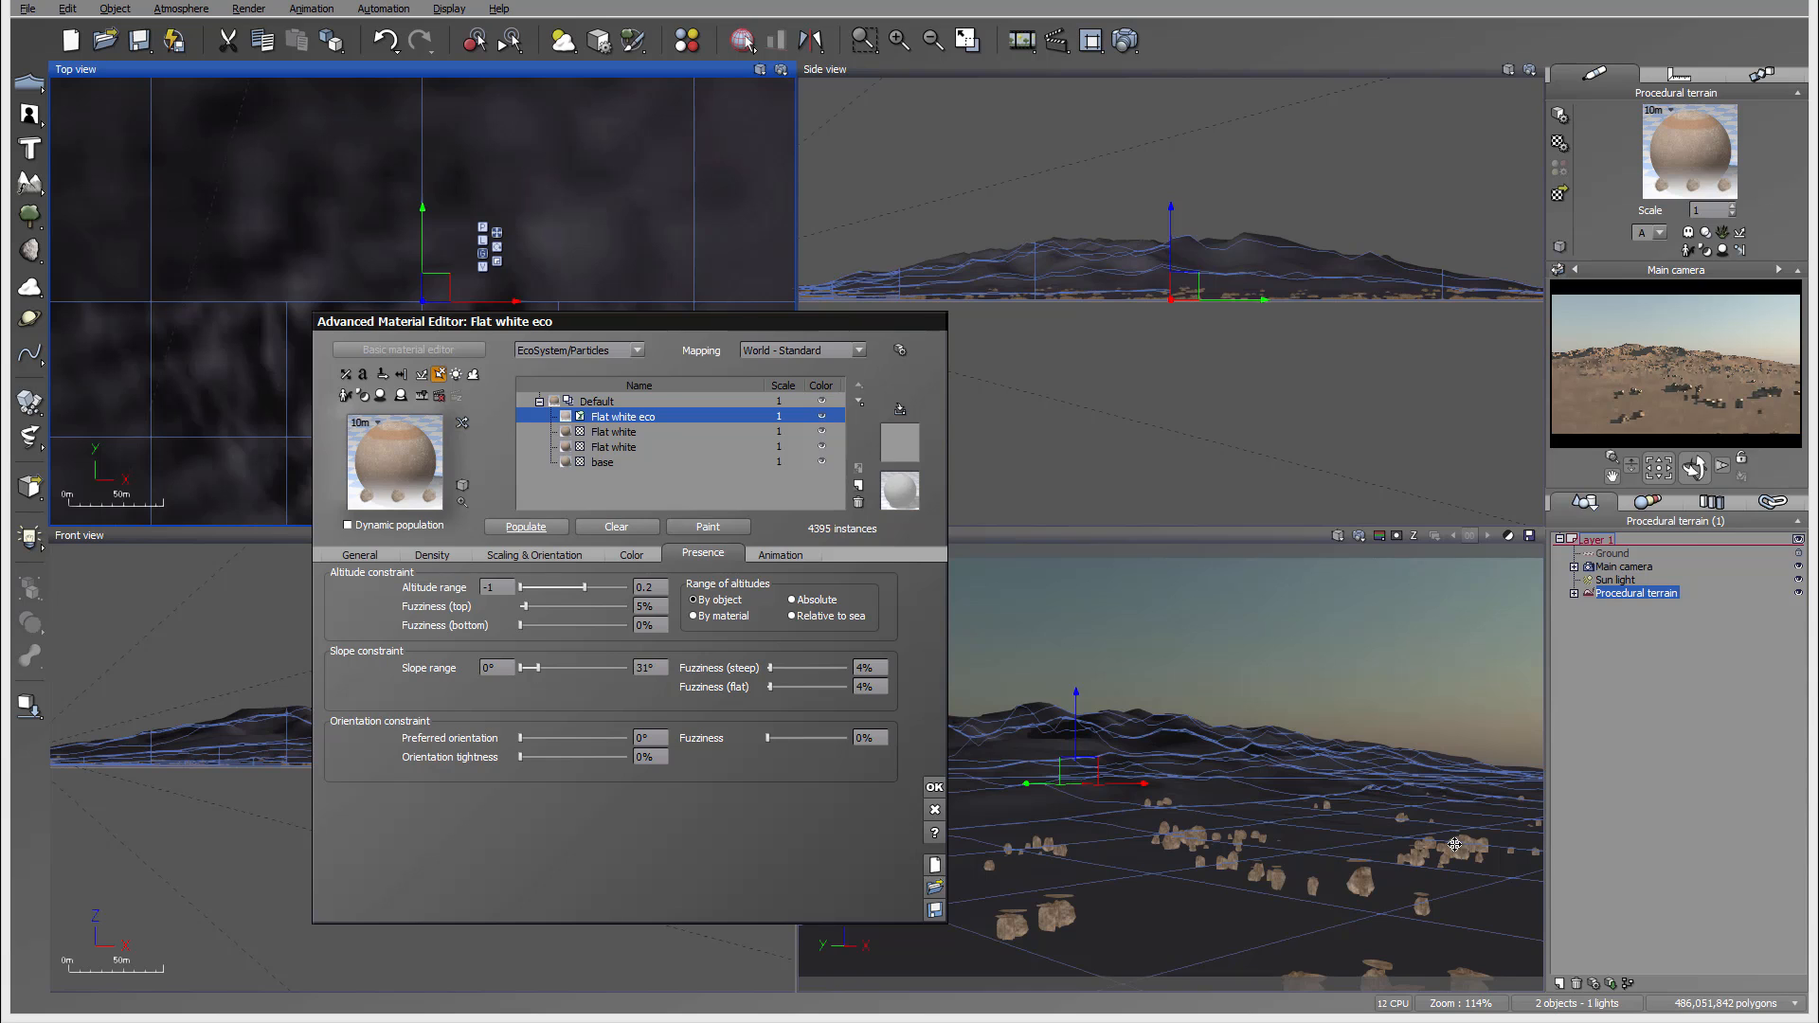
pyautogui.click(1124, 40)
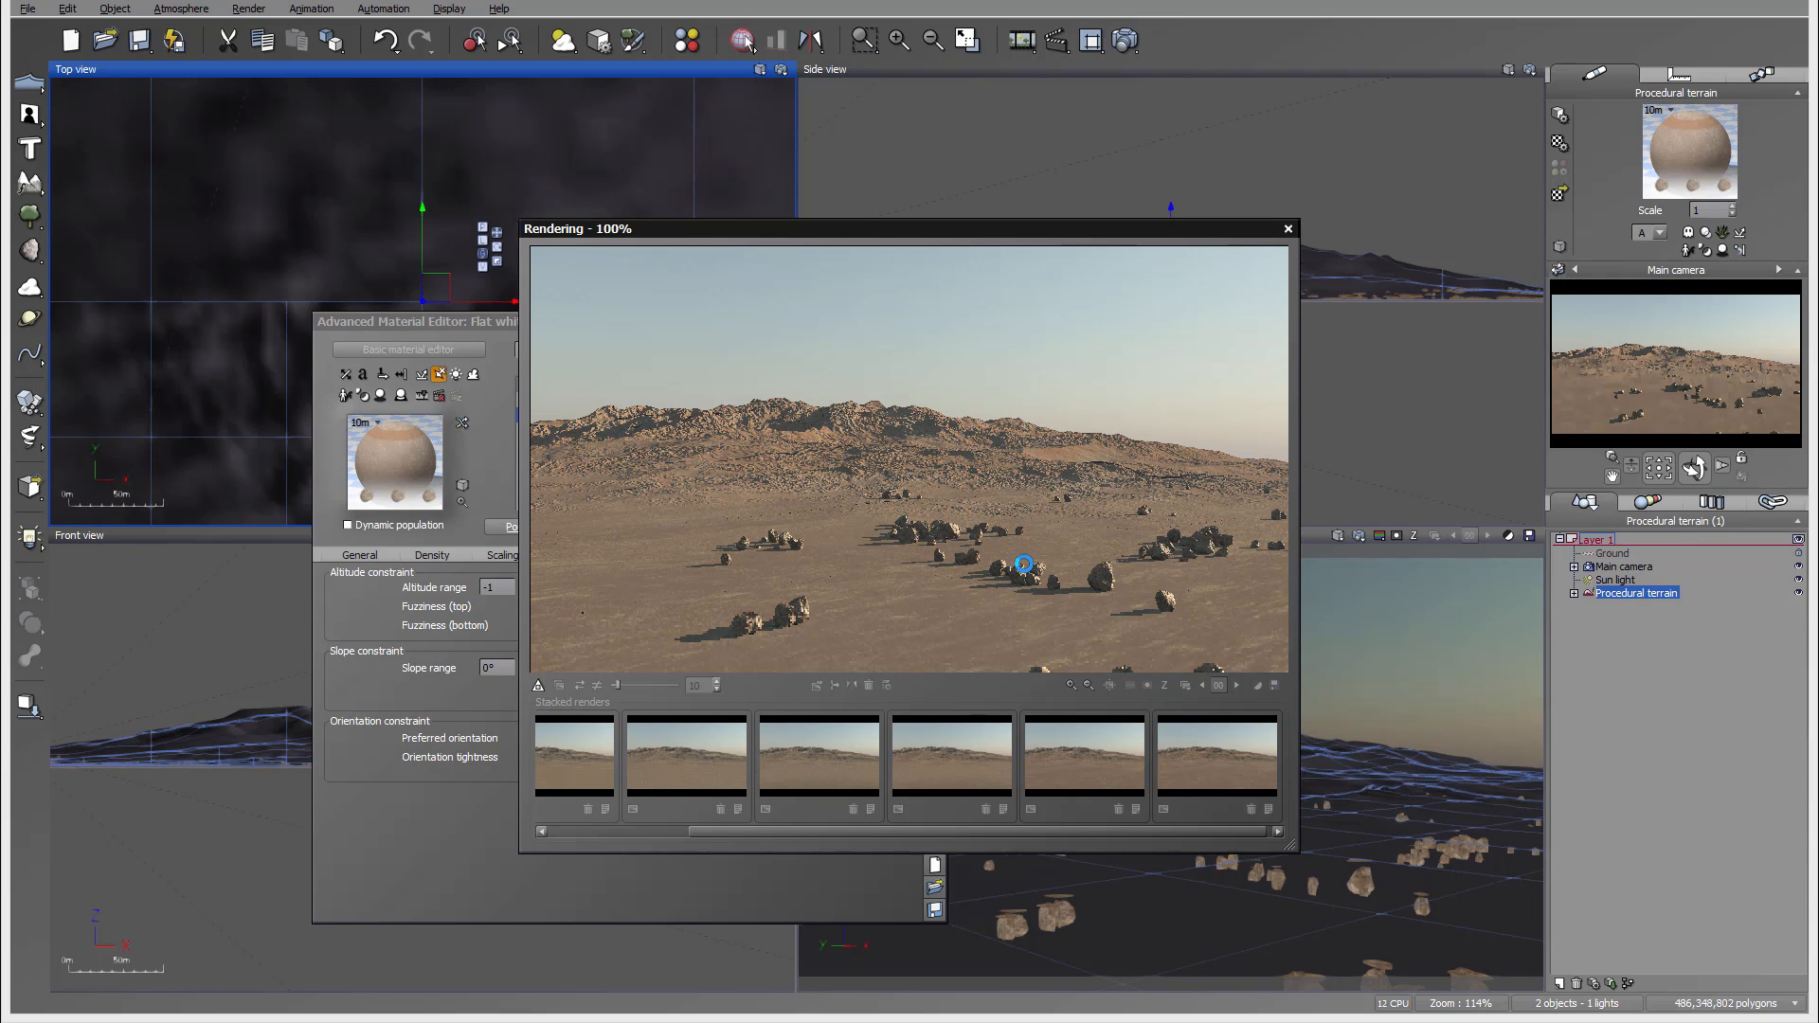
pyautogui.click(1328, 551)
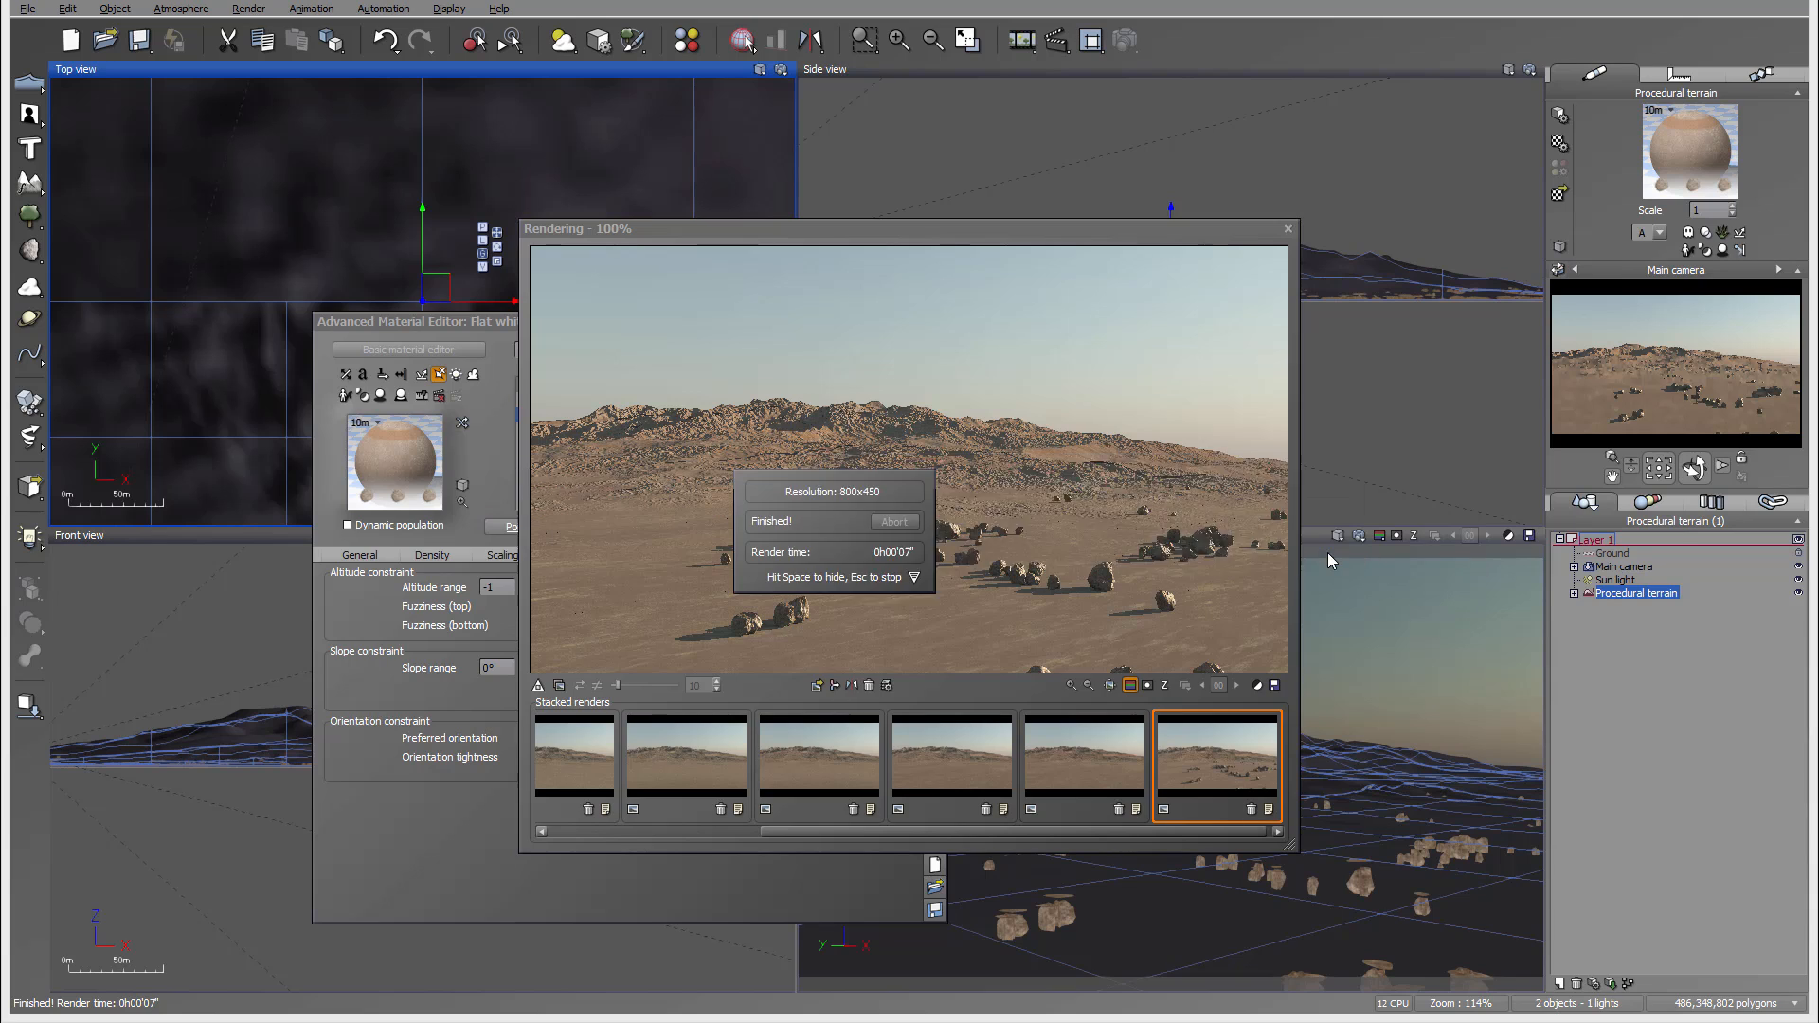
pyautogui.click(1295, 746)
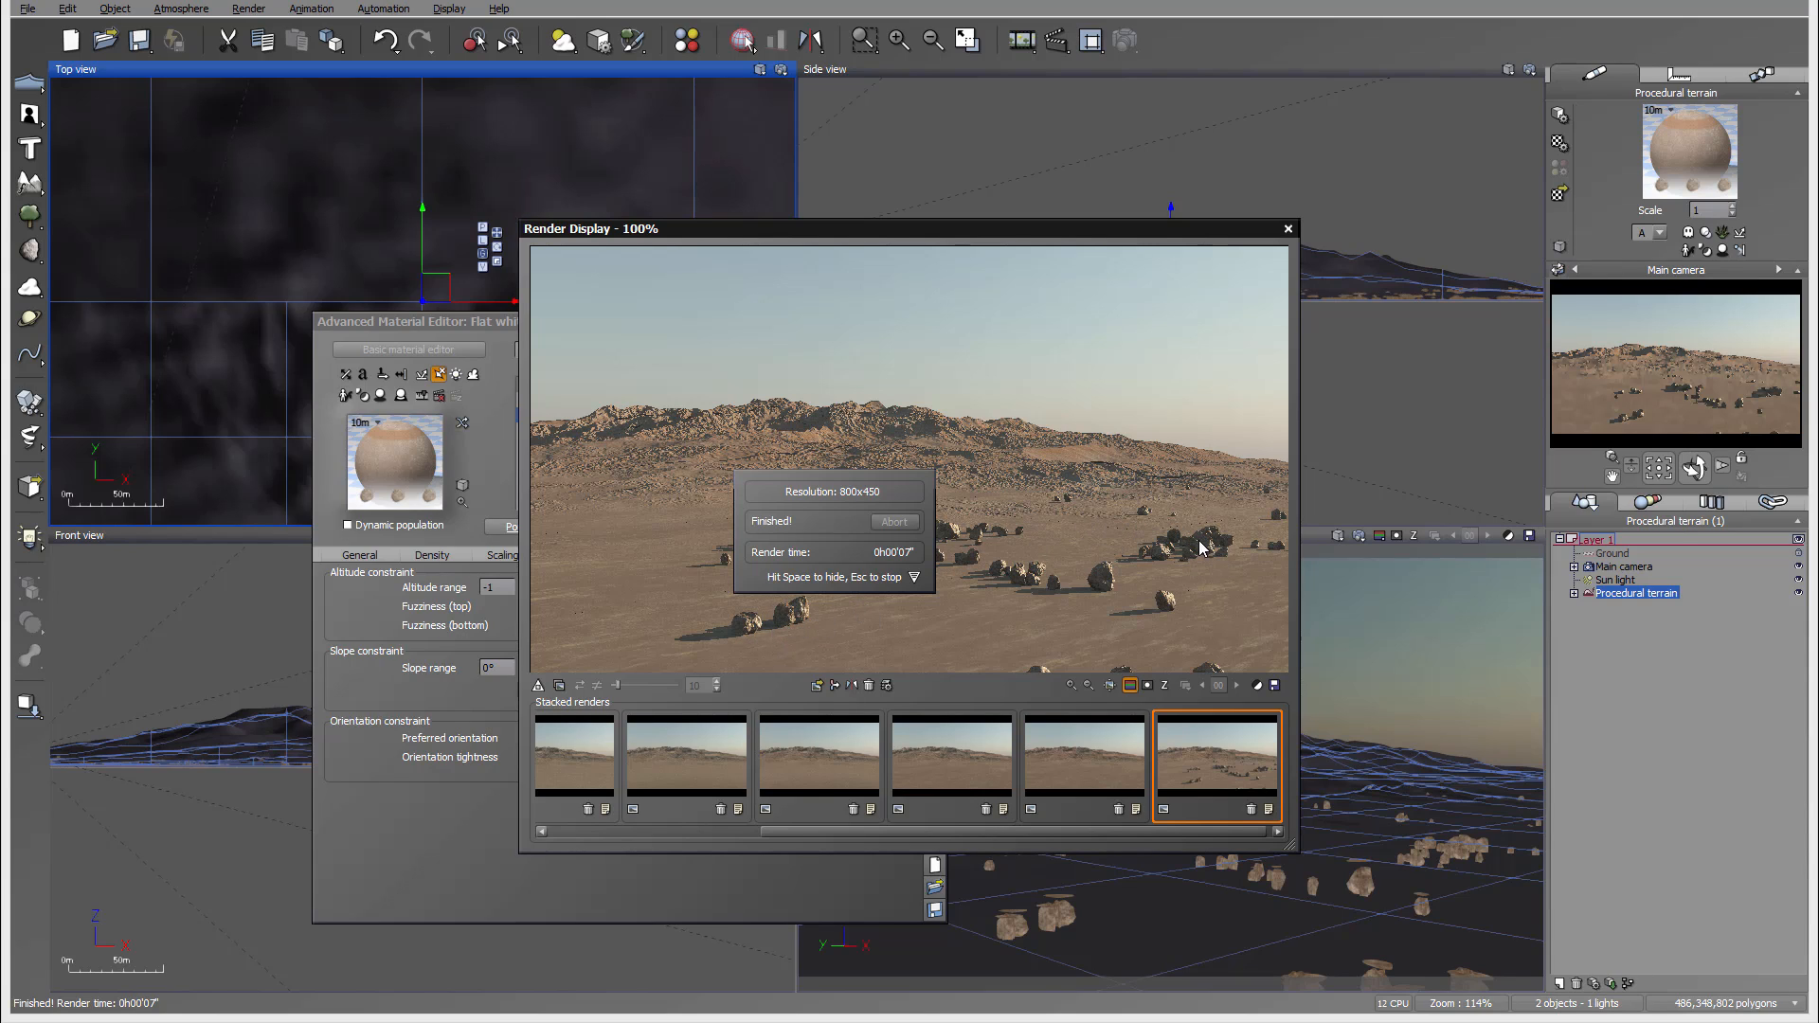
pyautogui.click(1287, 228)
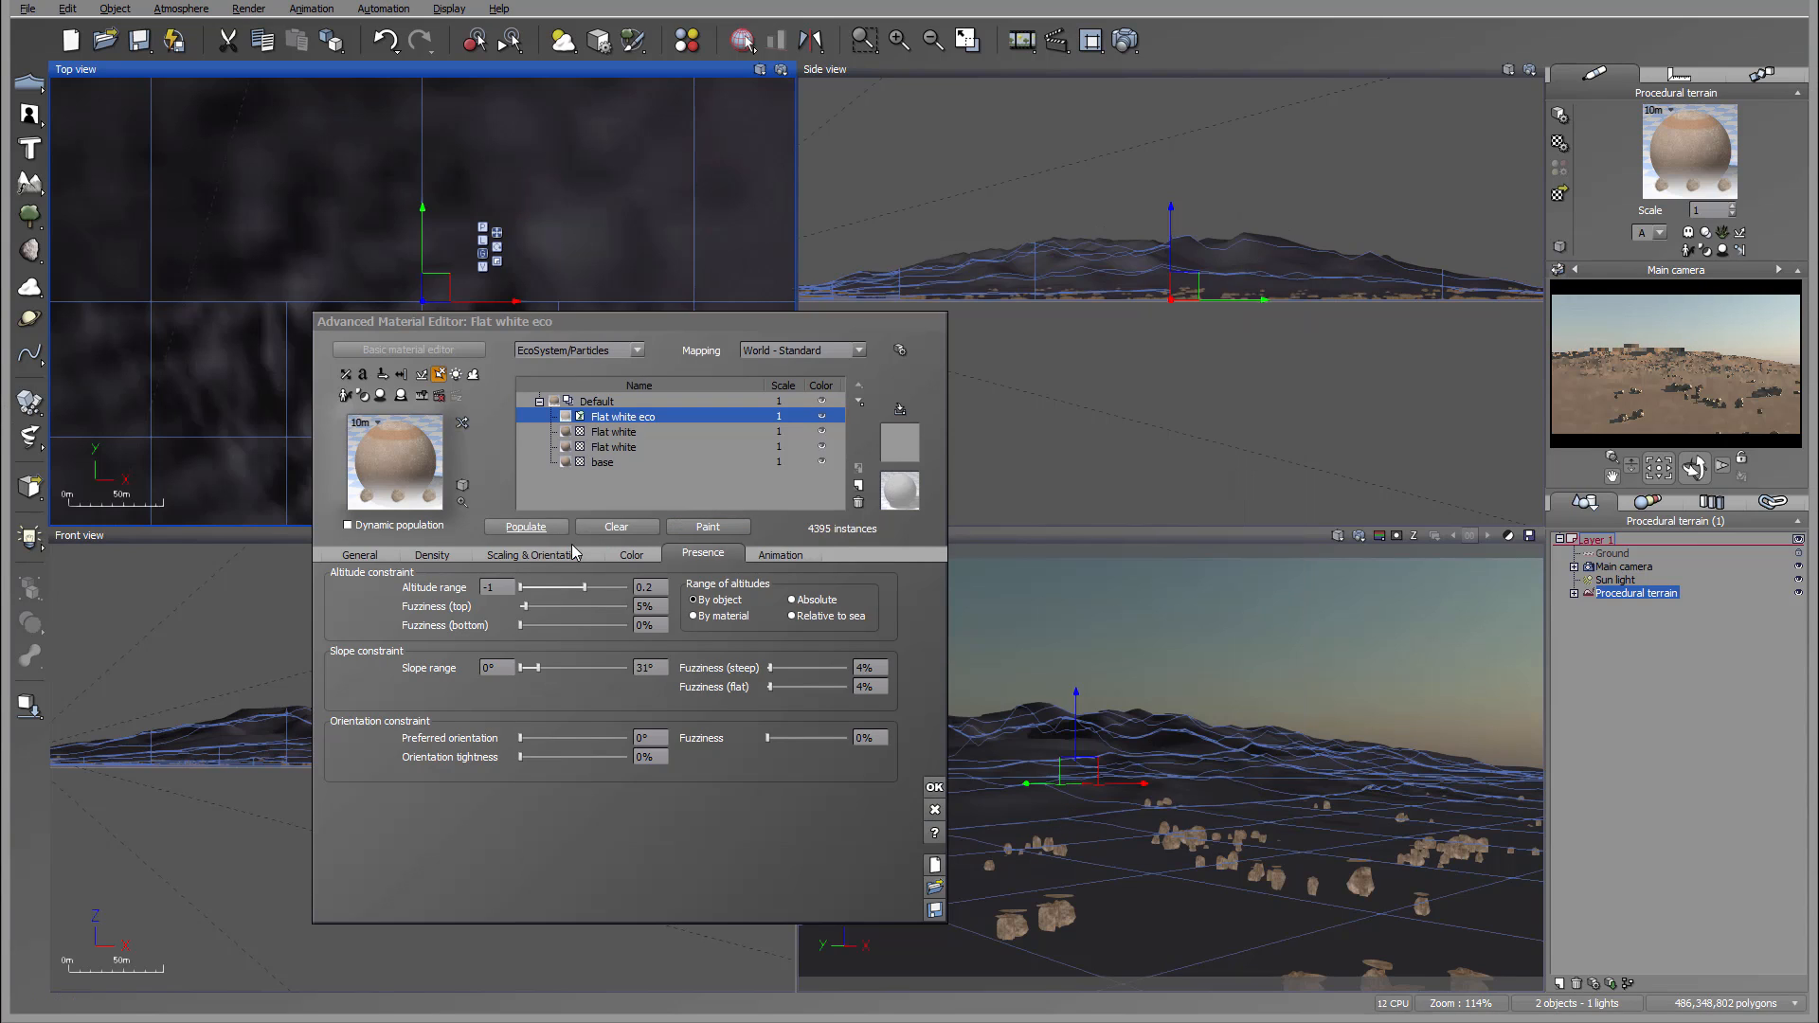
# Step: Set the rocks' overall scaling to 1.246 and enable shrinking at low densities
pyautogui.click(519, 554)
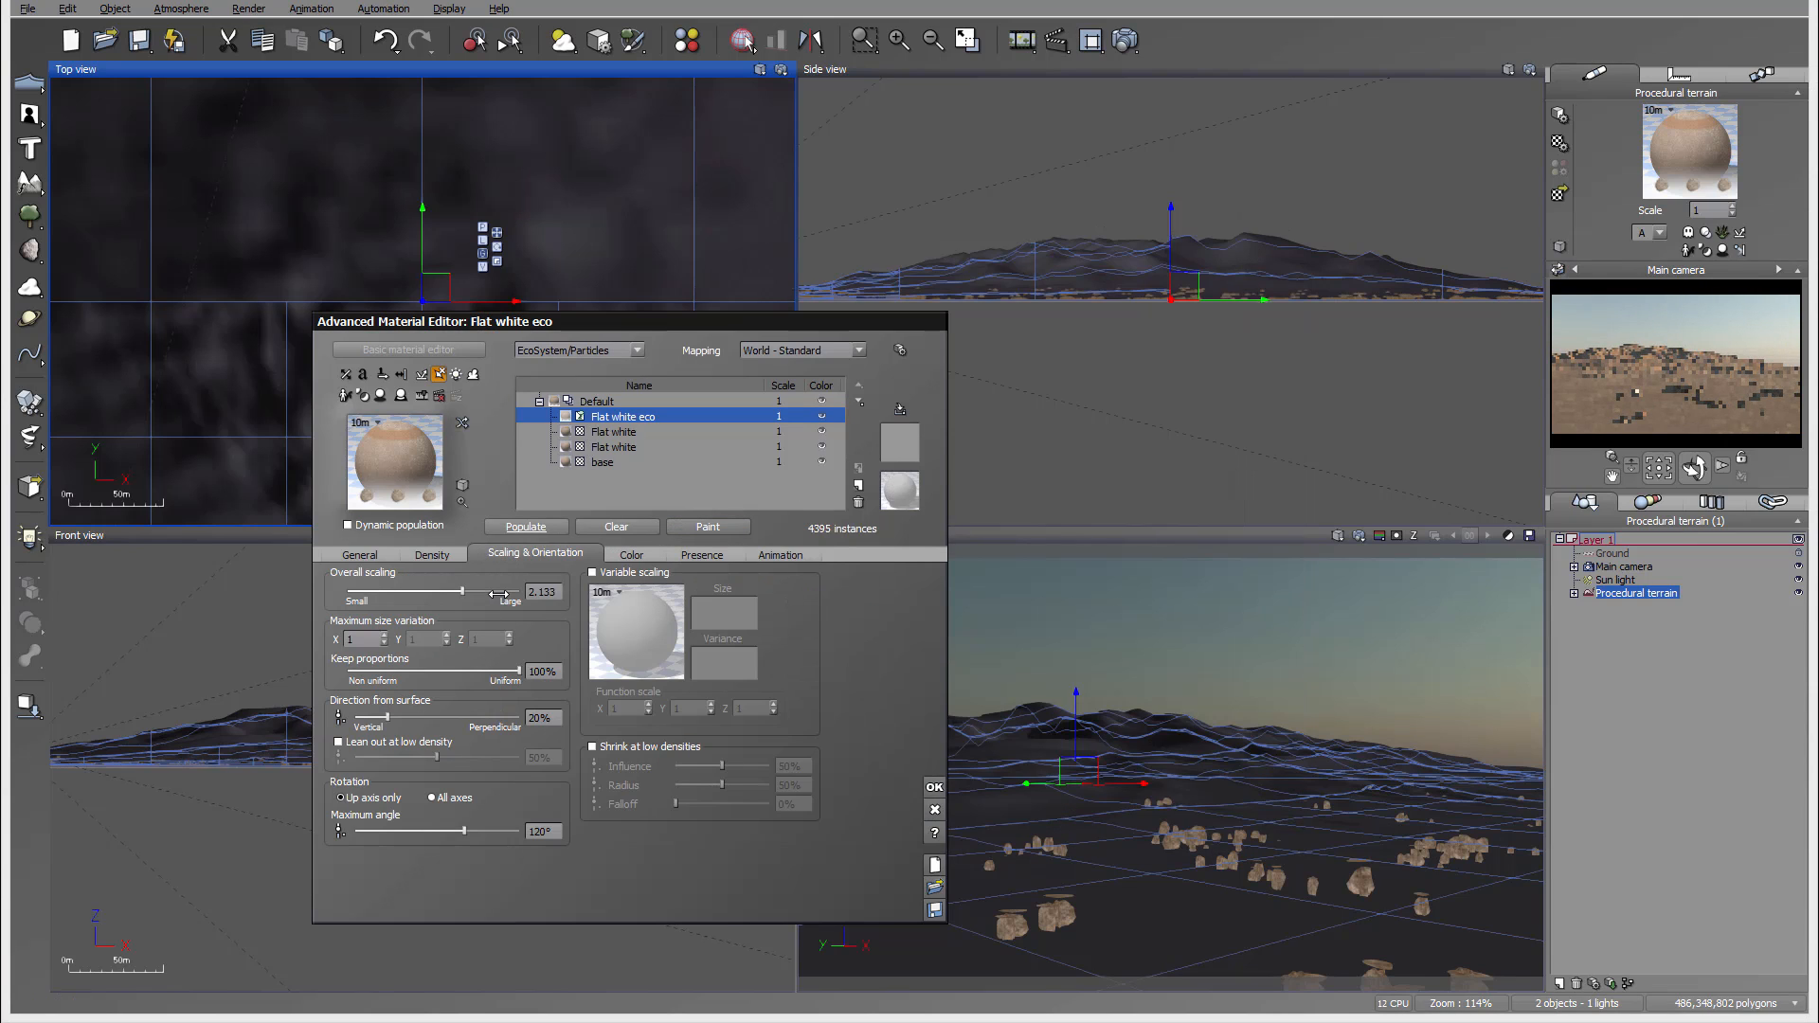
pyautogui.moveTo(497, 594); pyautogui.dragTo(478, 594)
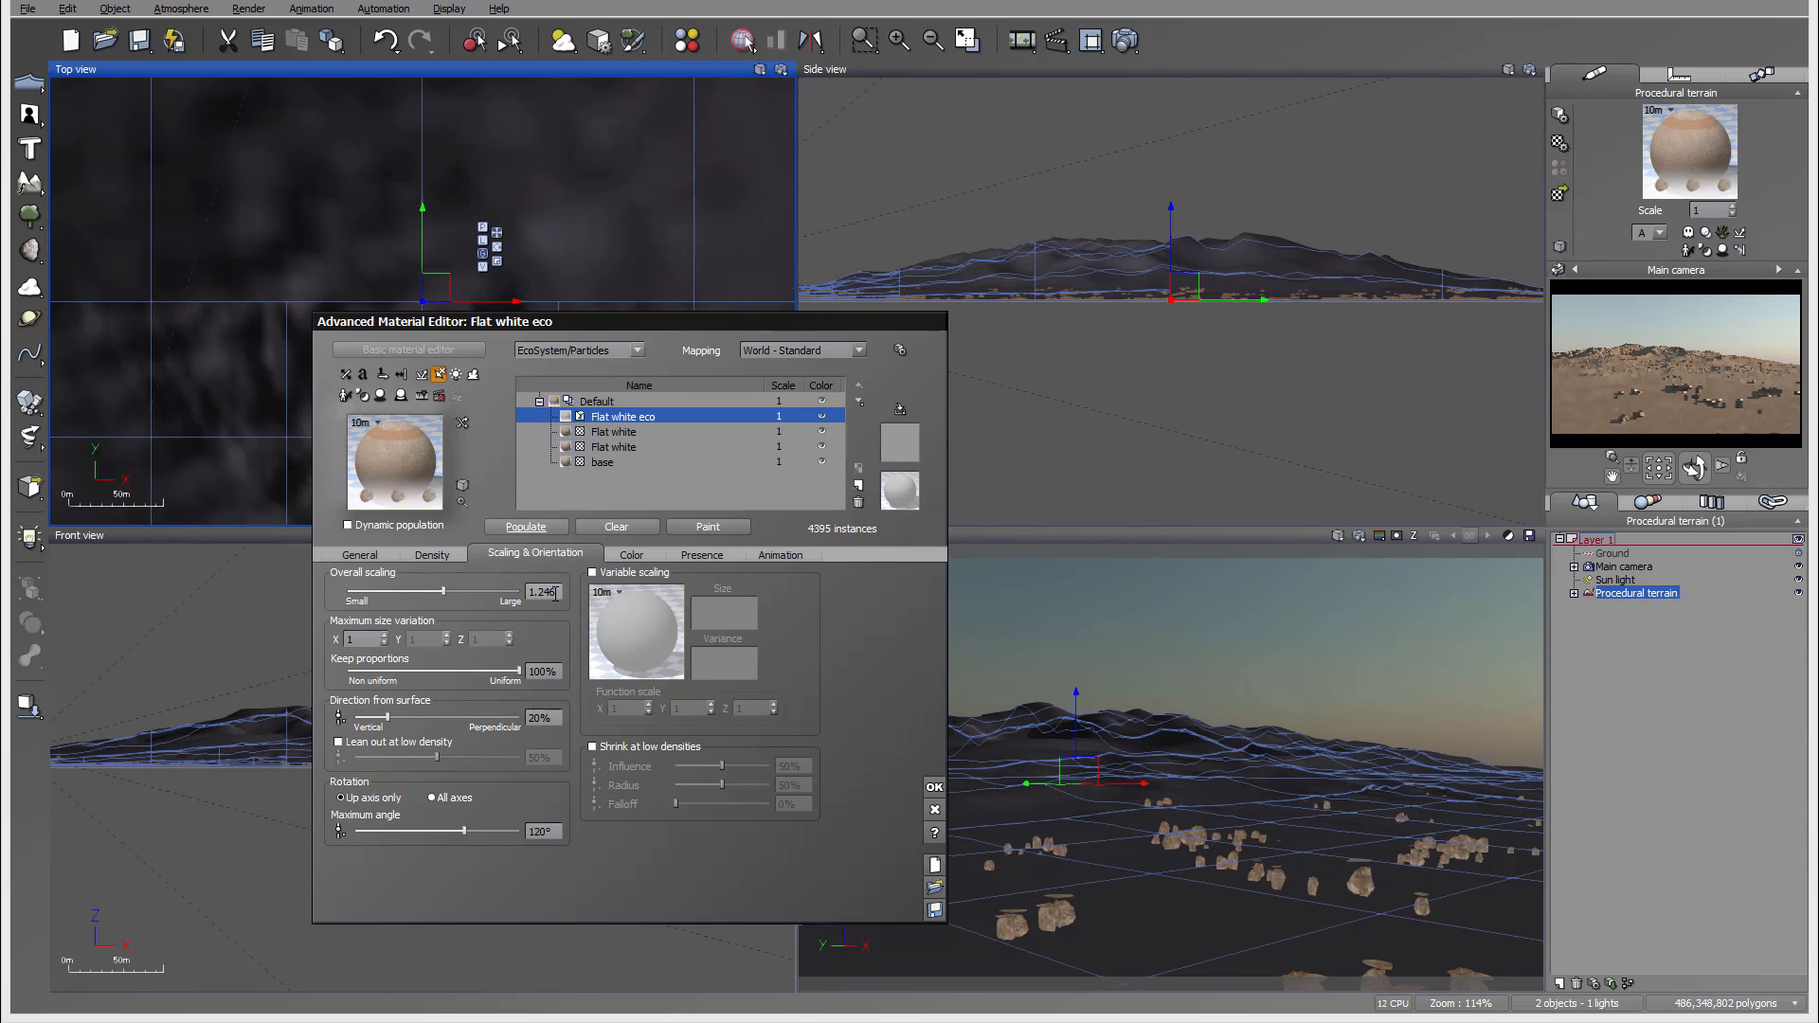
pyautogui.click(641, 748)
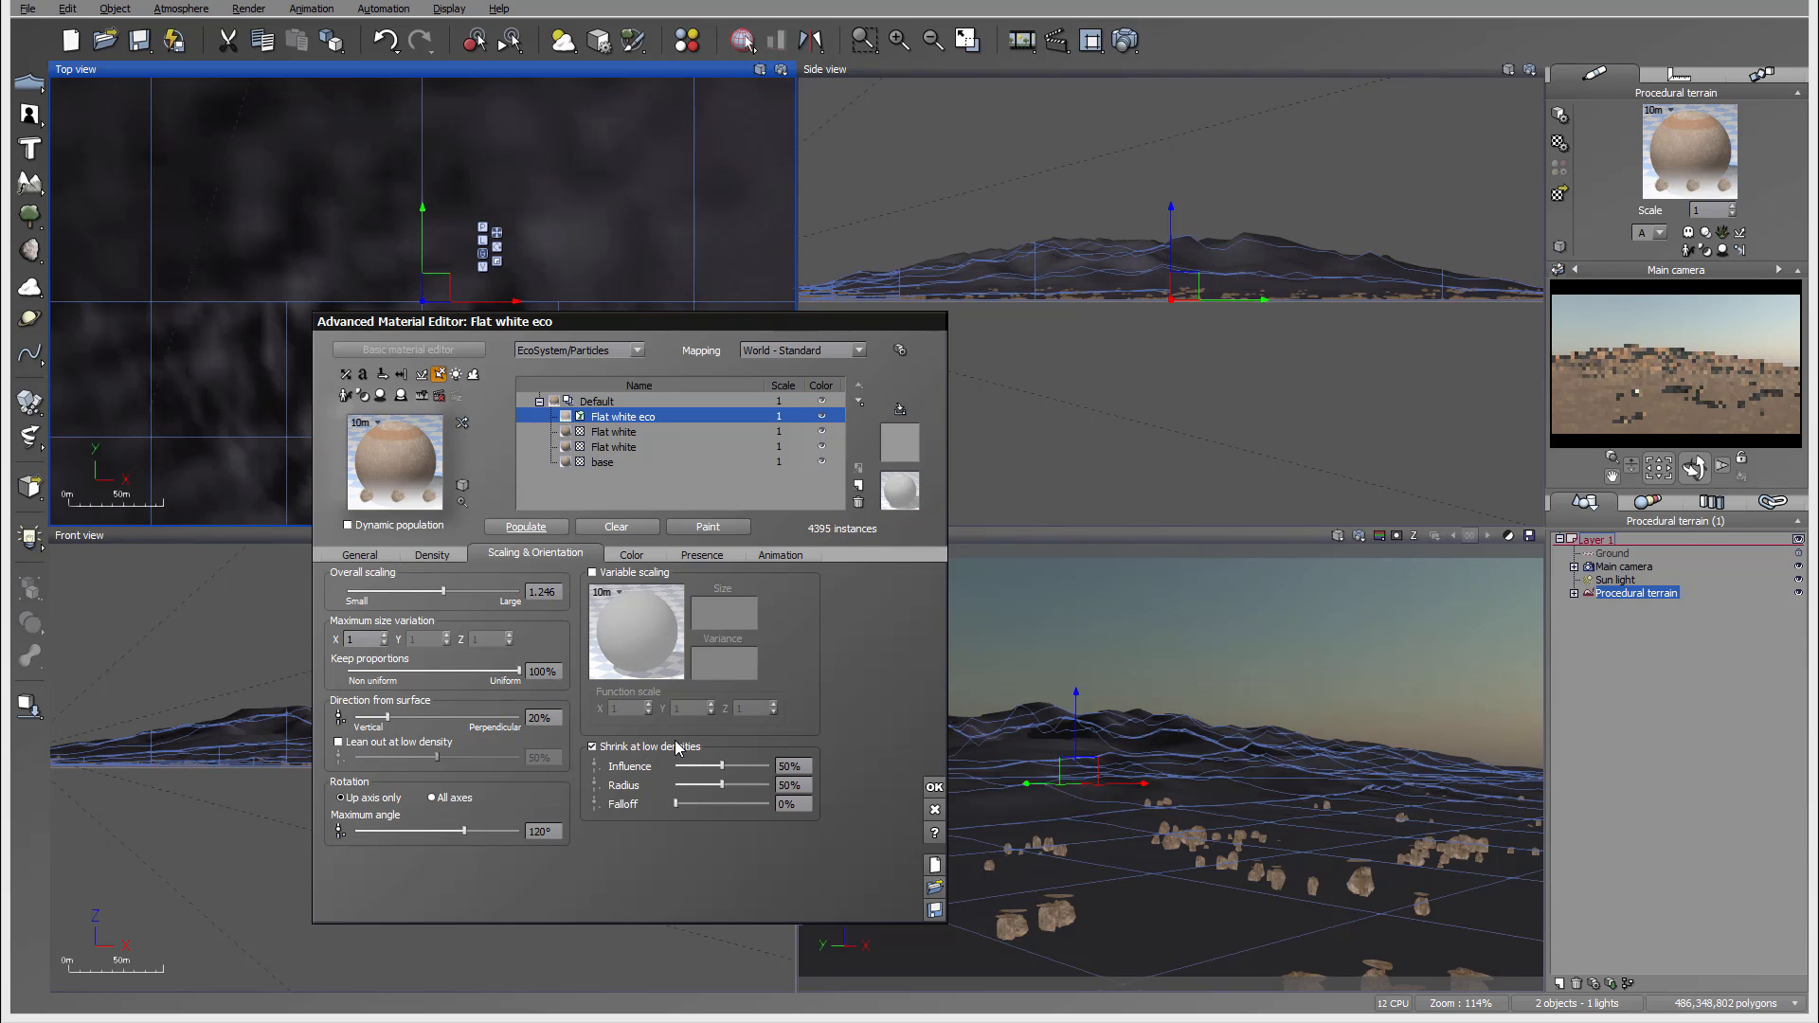
# Step: Repopulate the terrain with the new scaling settings and render the scene again
pyautogui.click(523, 527)
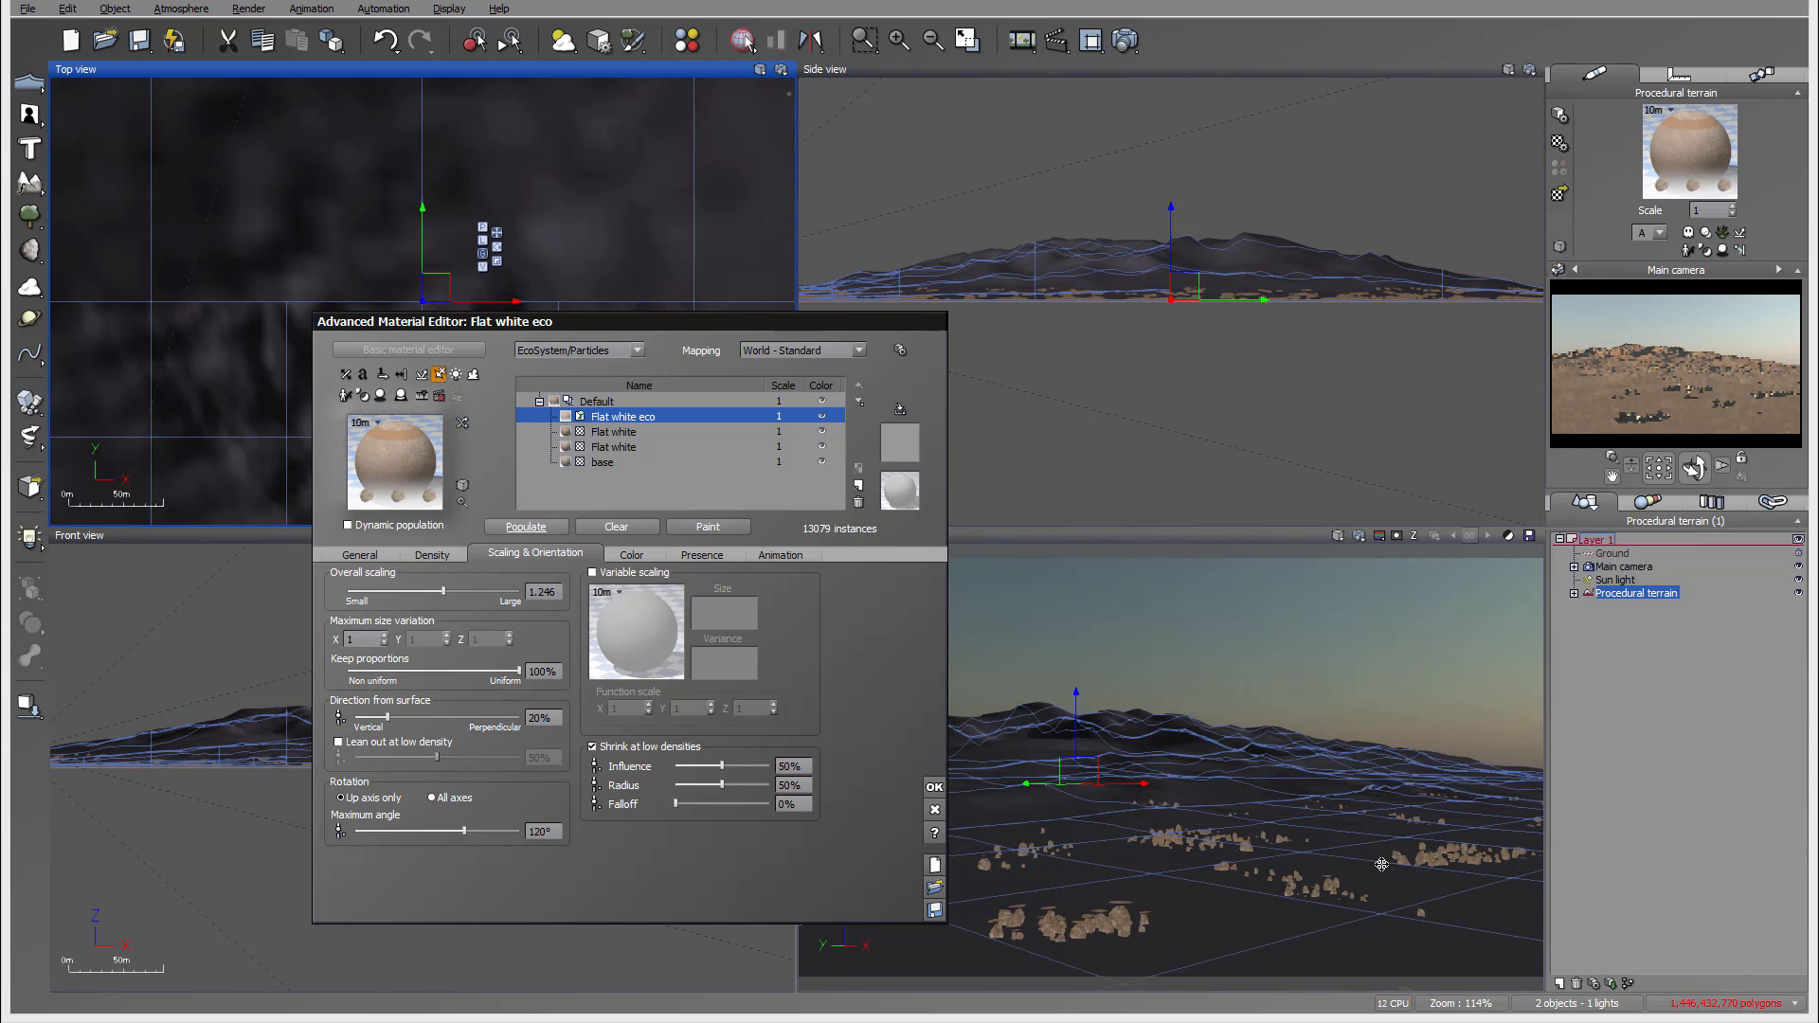
pyautogui.click(1125, 40)
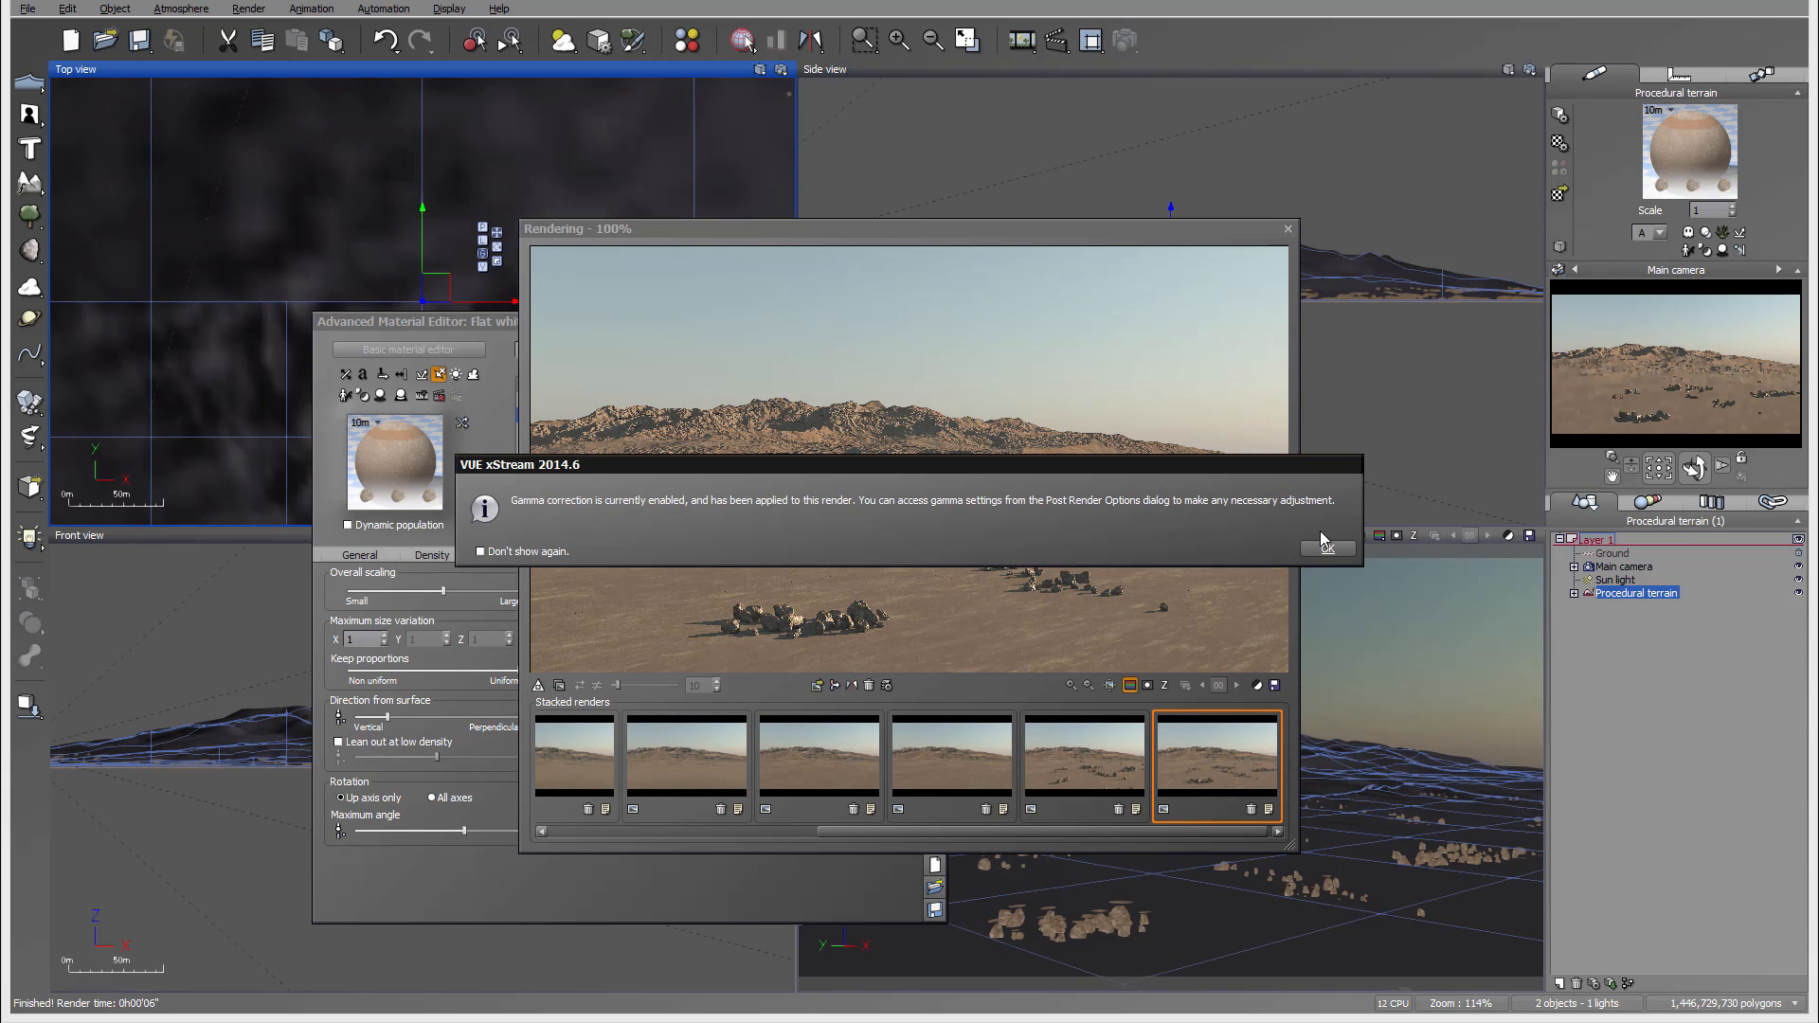
# Step: Accept the default post-render options for the finished render and close the render display
pyautogui.click(1326, 547)
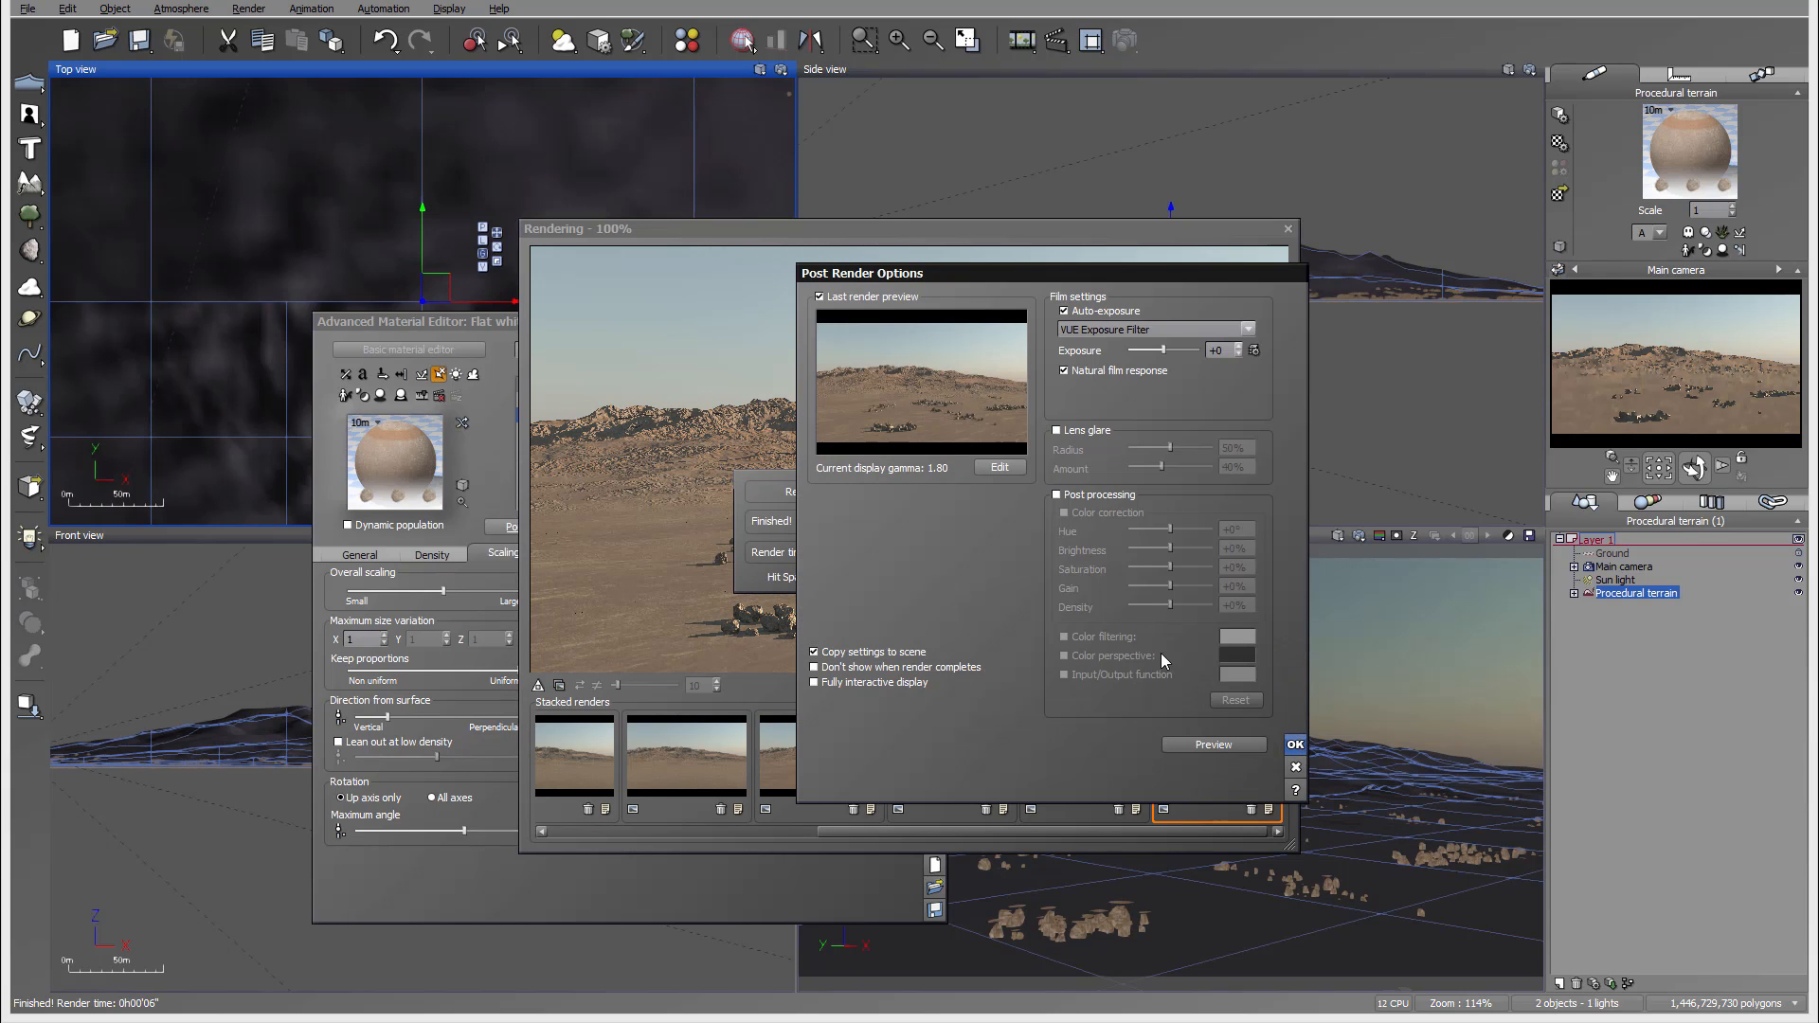
pyautogui.click(1295, 744)
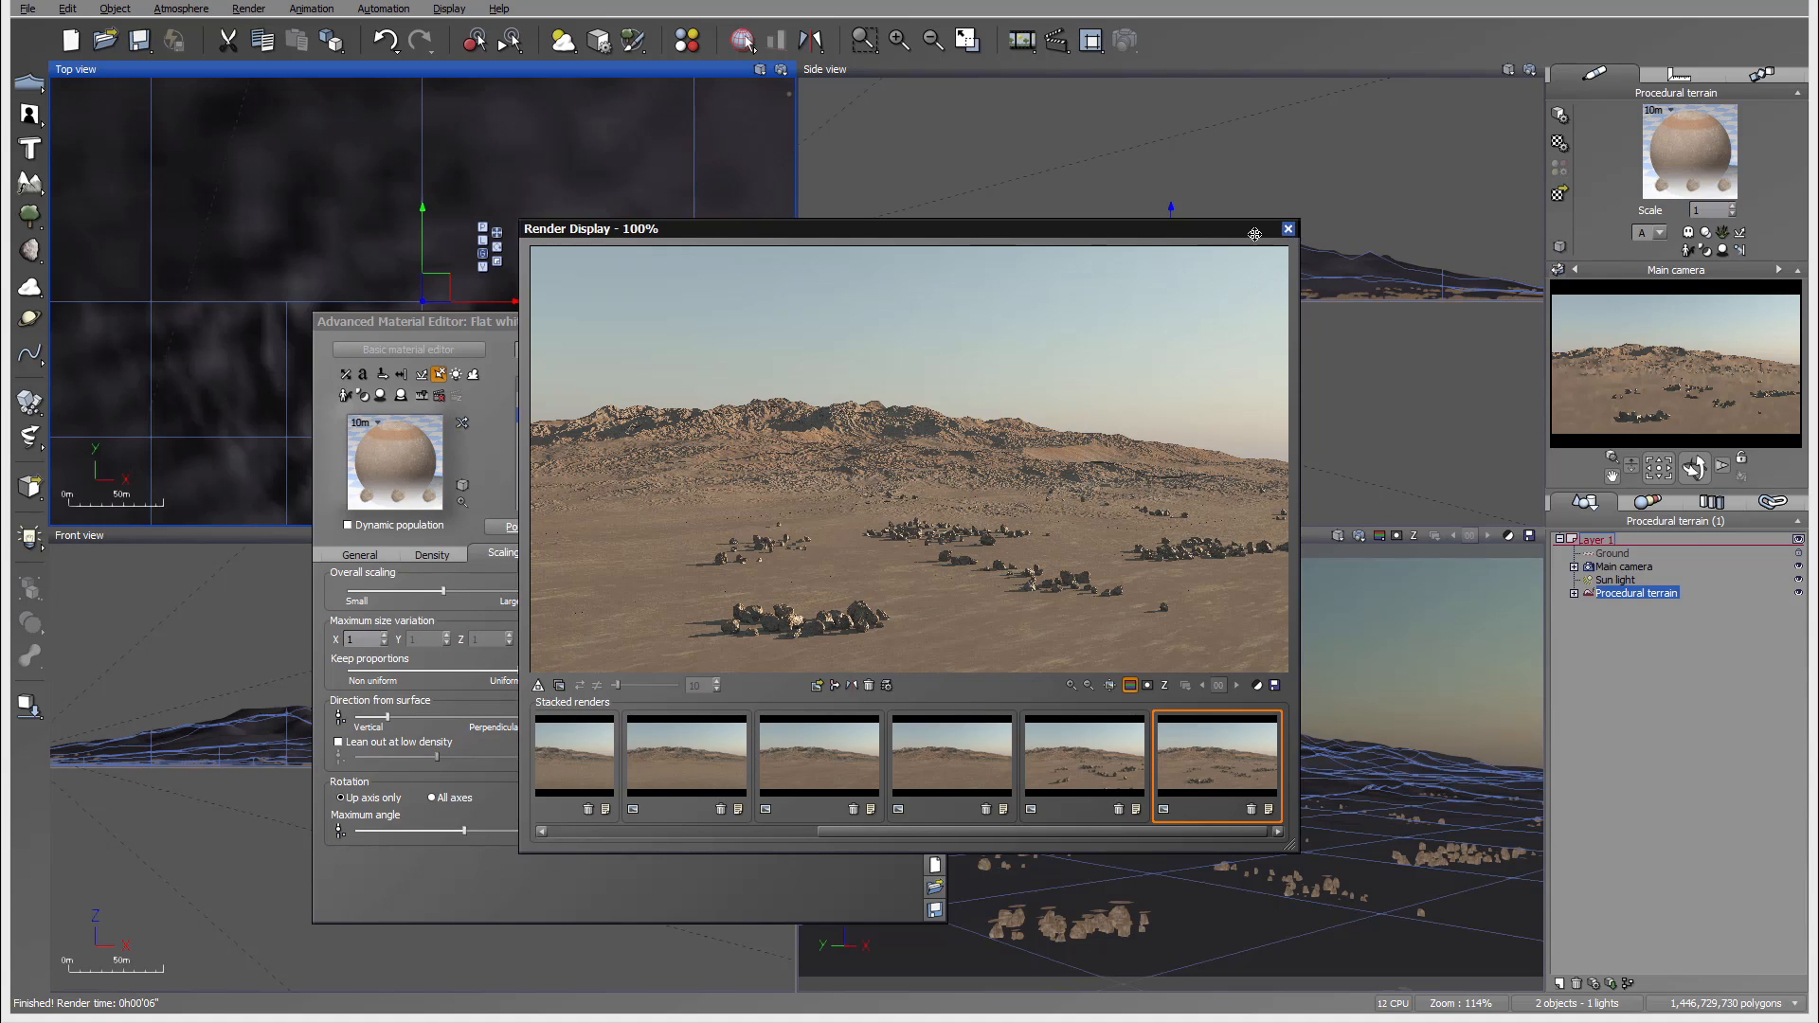
pyautogui.click(1287, 229)
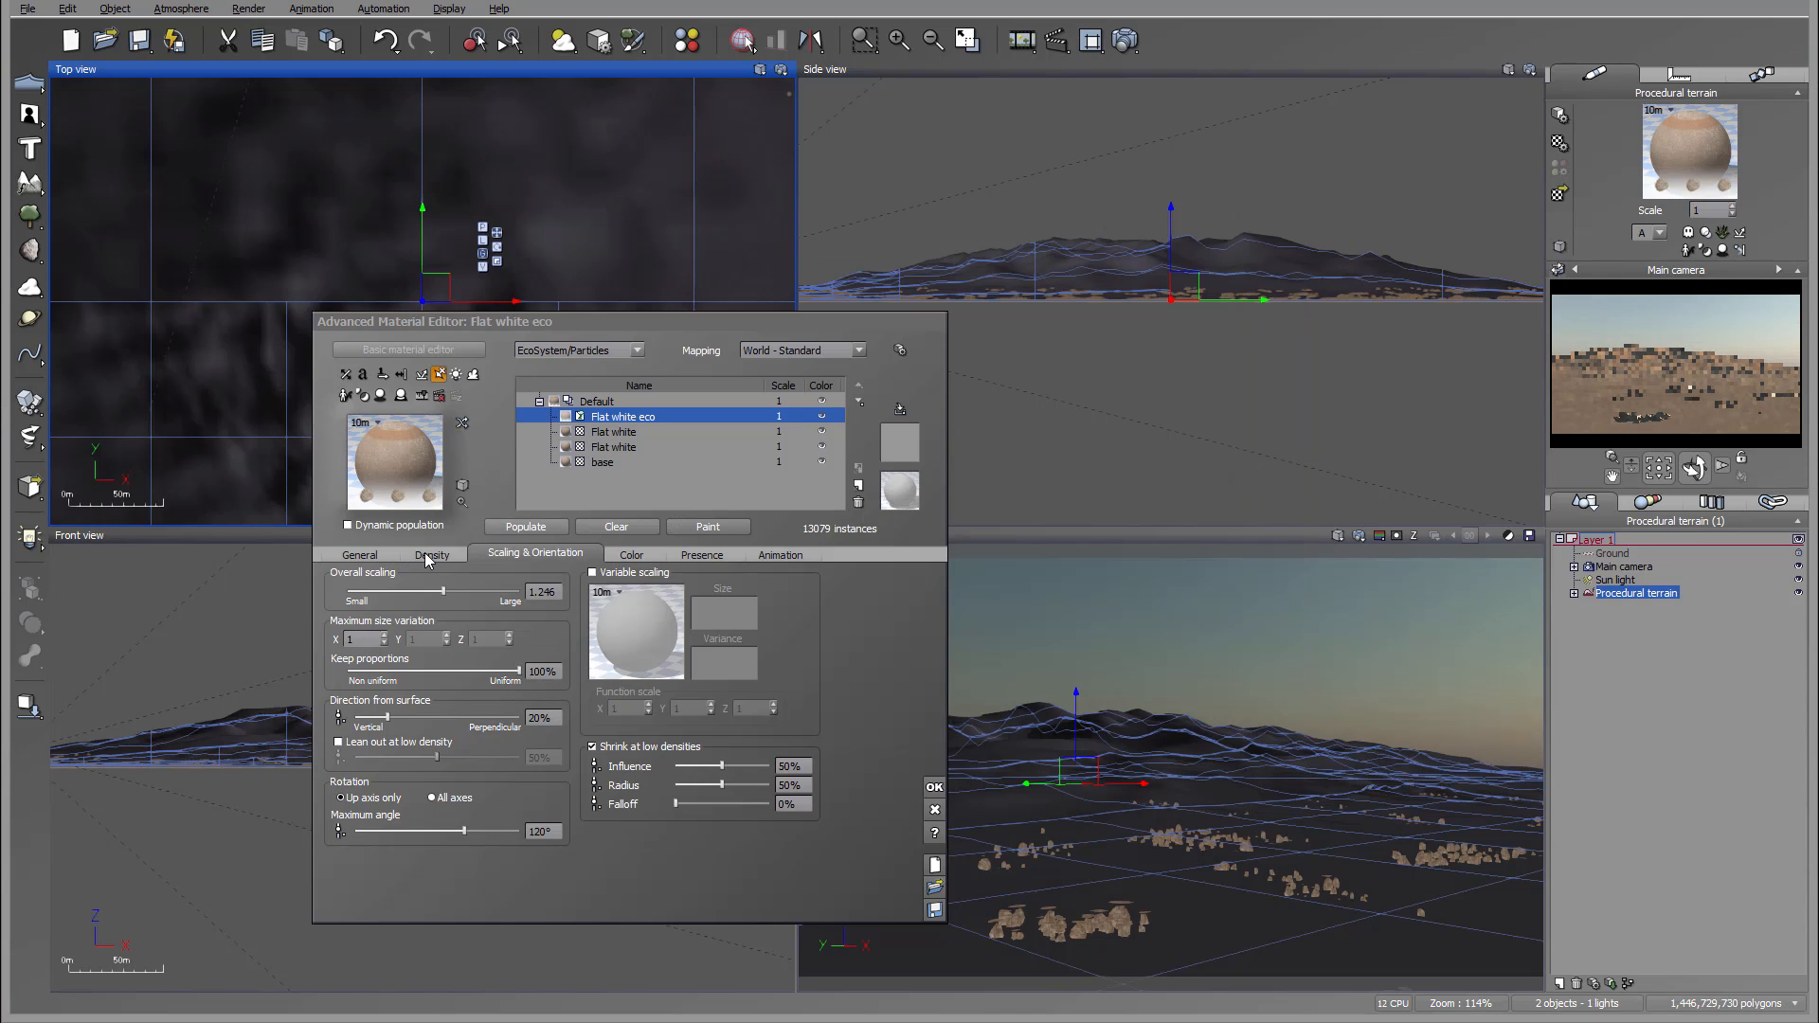
# Step: Set the rocks' offset from surface to -35 cm and their low-density shrink influence to 40% and radius to 34%
pyautogui.click(425, 557)
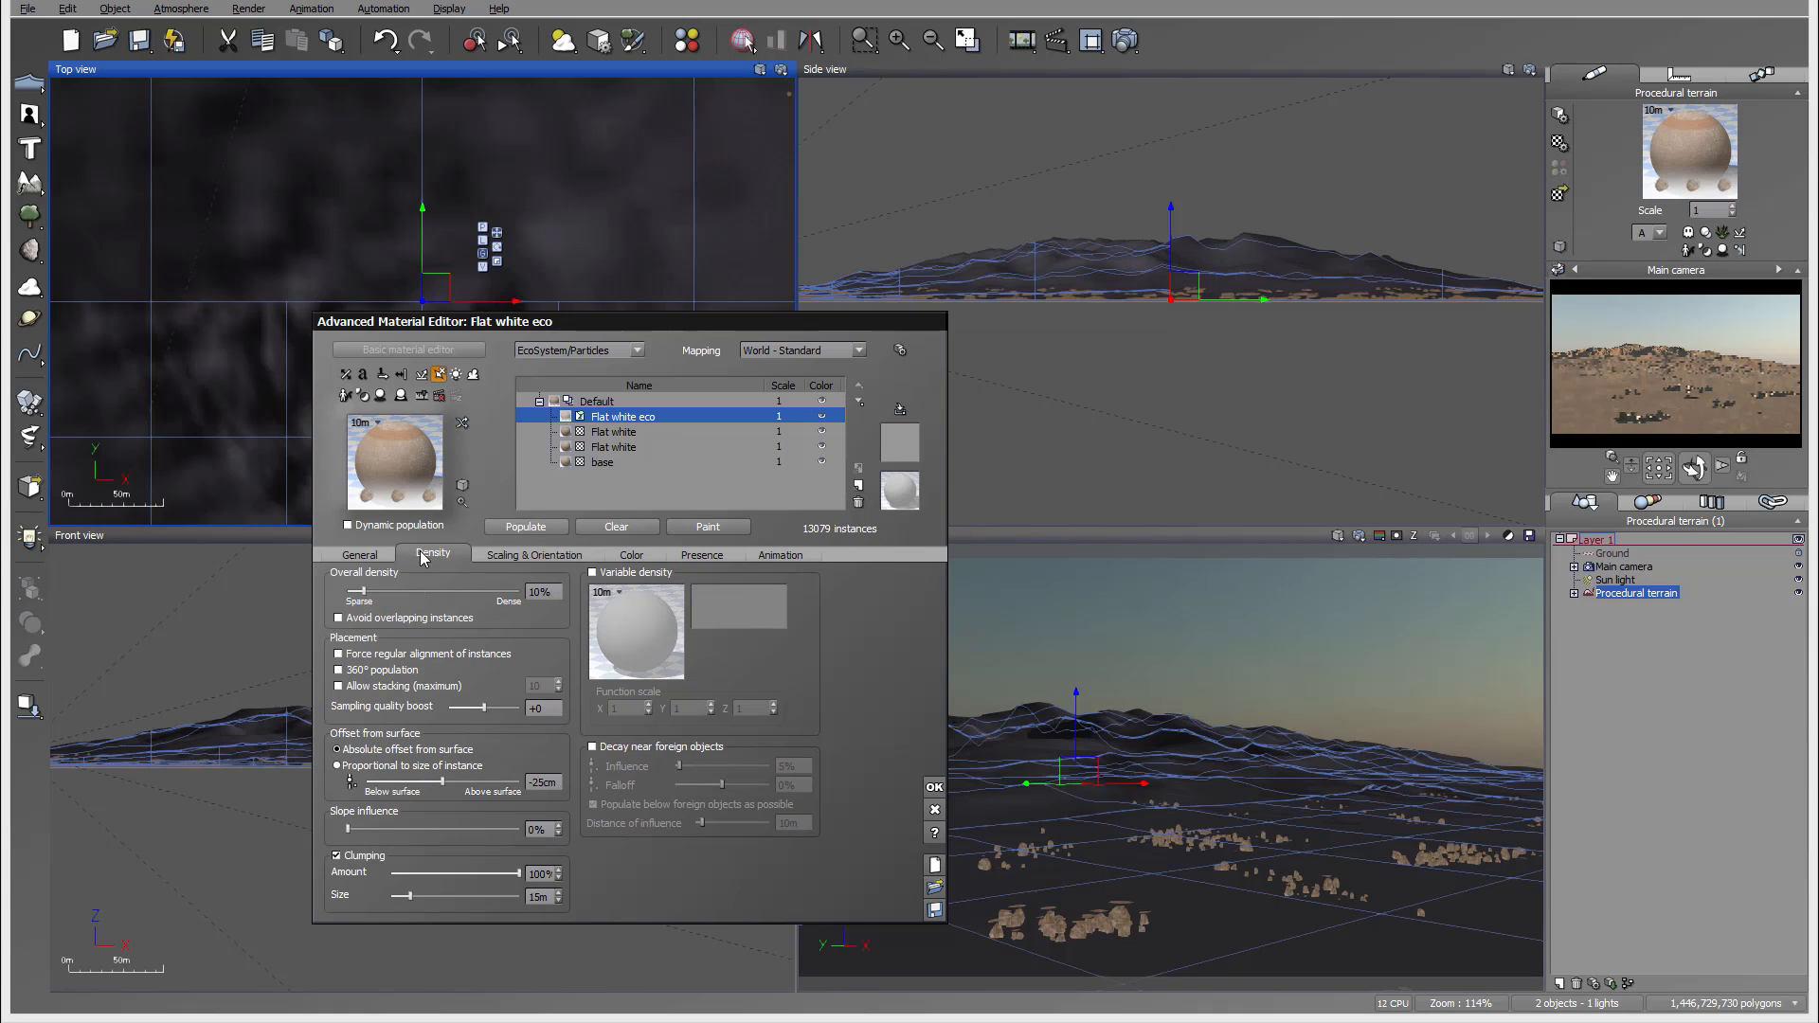
pyautogui.click(539, 783)
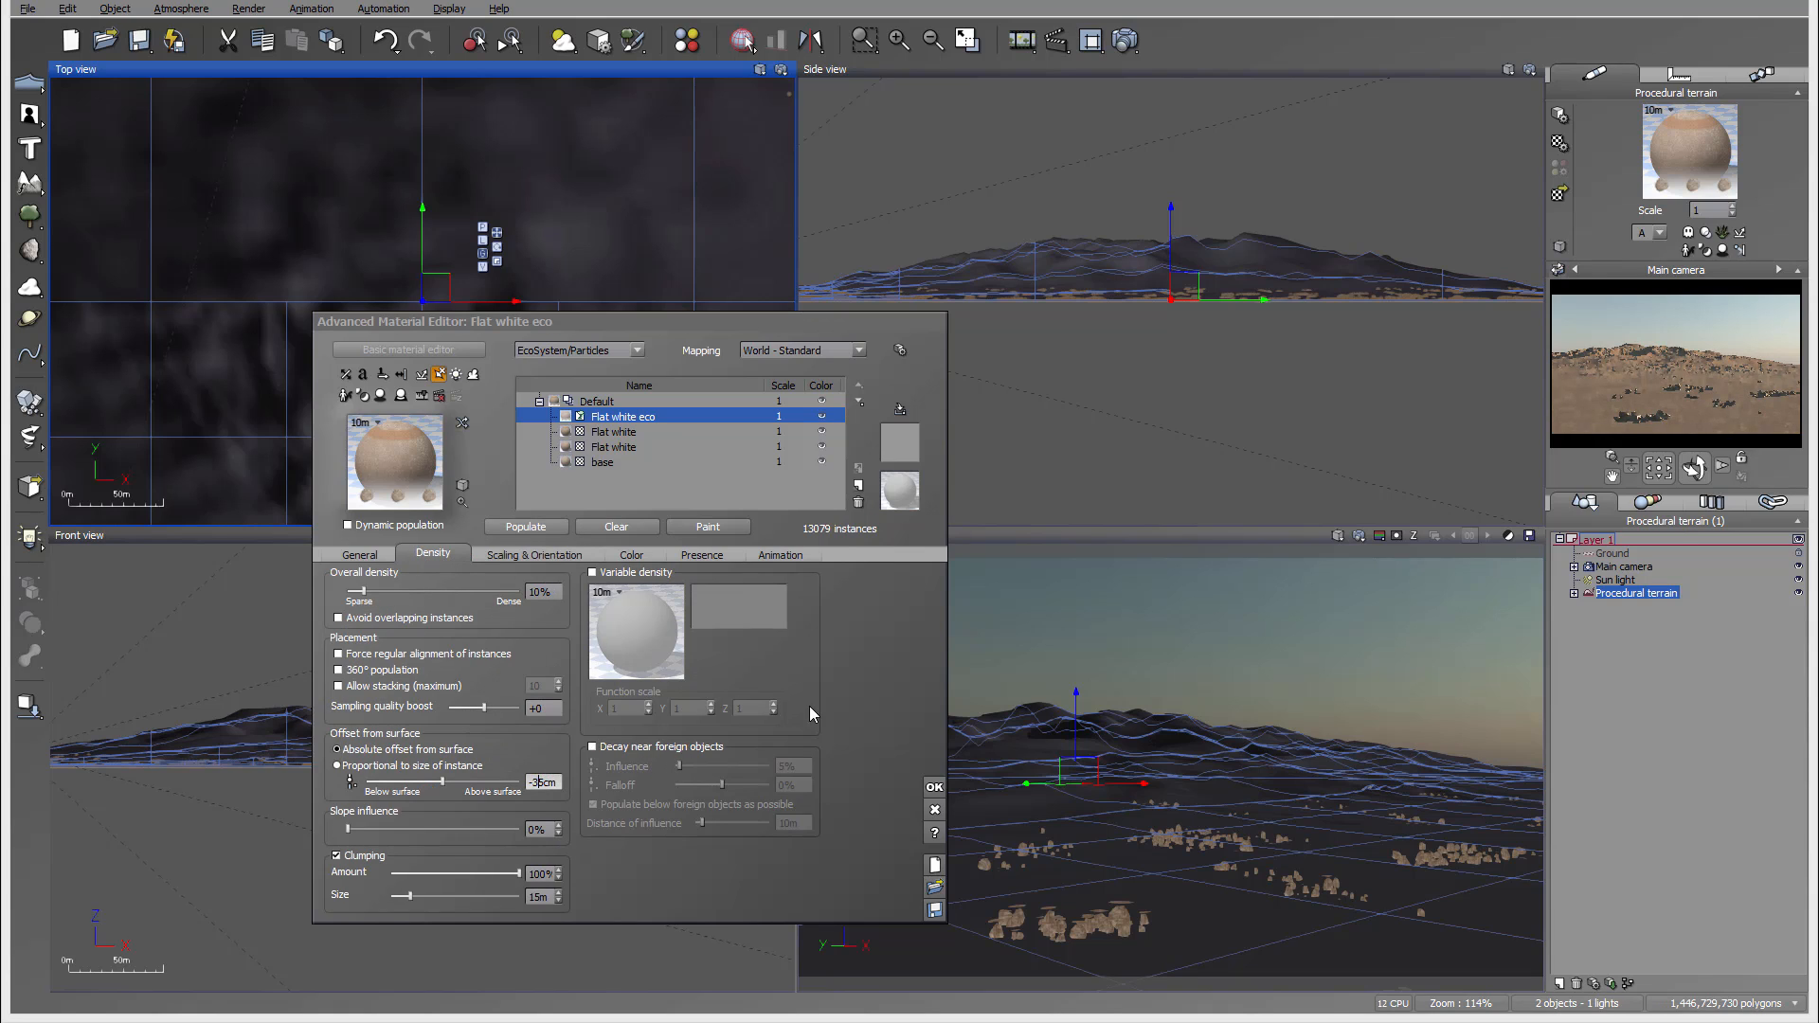
pyautogui.write('3')
pyautogui.click(763, 718)
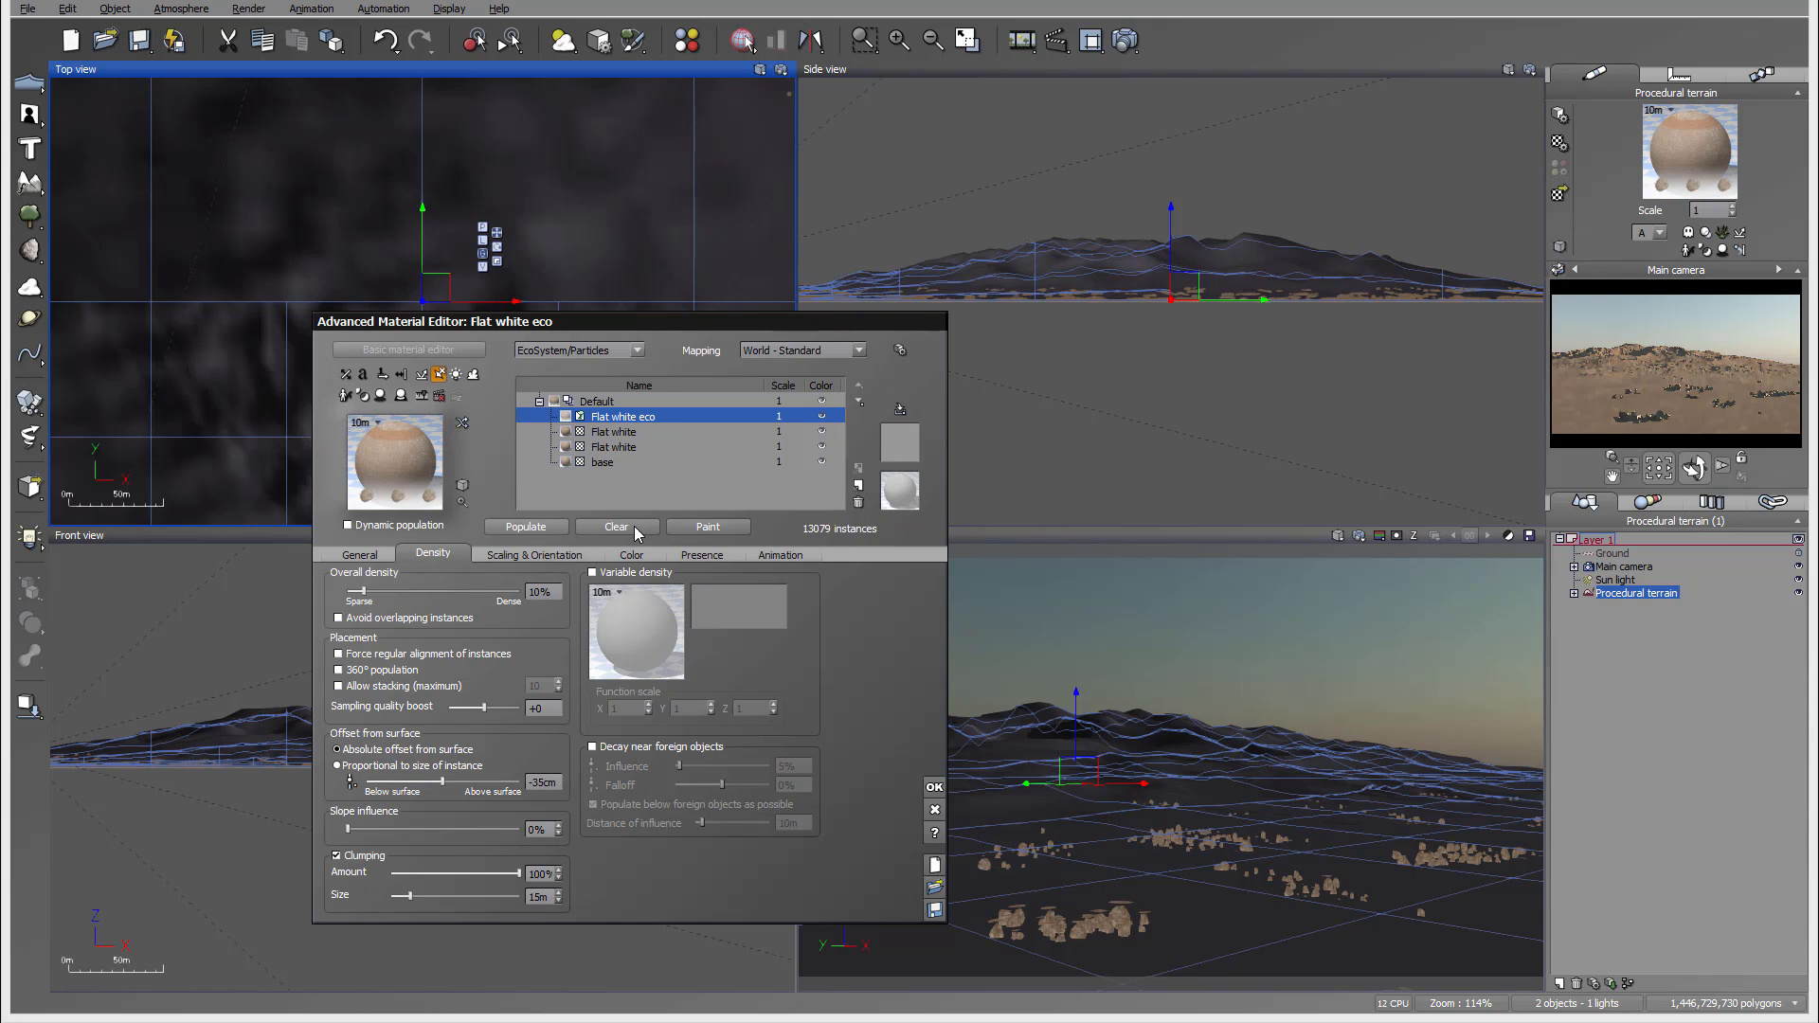
pyautogui.click(543, 554)
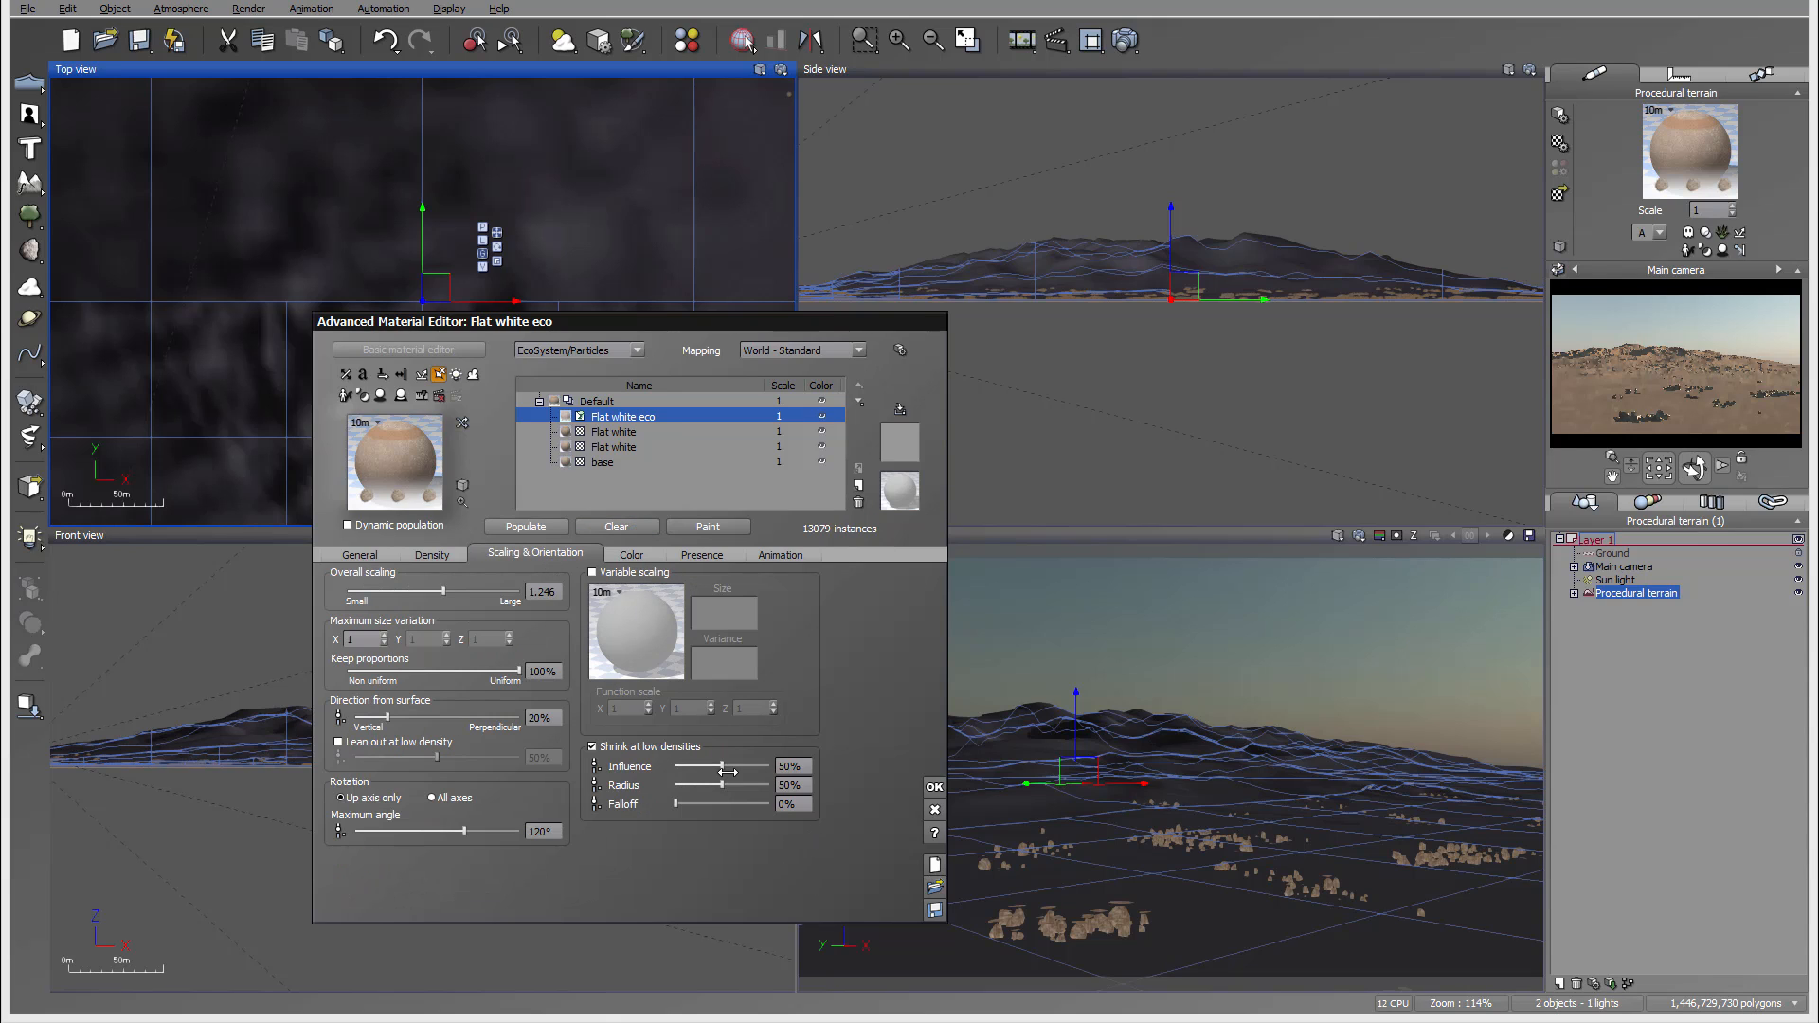
pyautogui.moveTo(731, 764); pyautogui.dragTo(712, 782)
# Step: Render the scene once more, accept the post-render options, and close the render display
pyautogui.click(1124, 39)
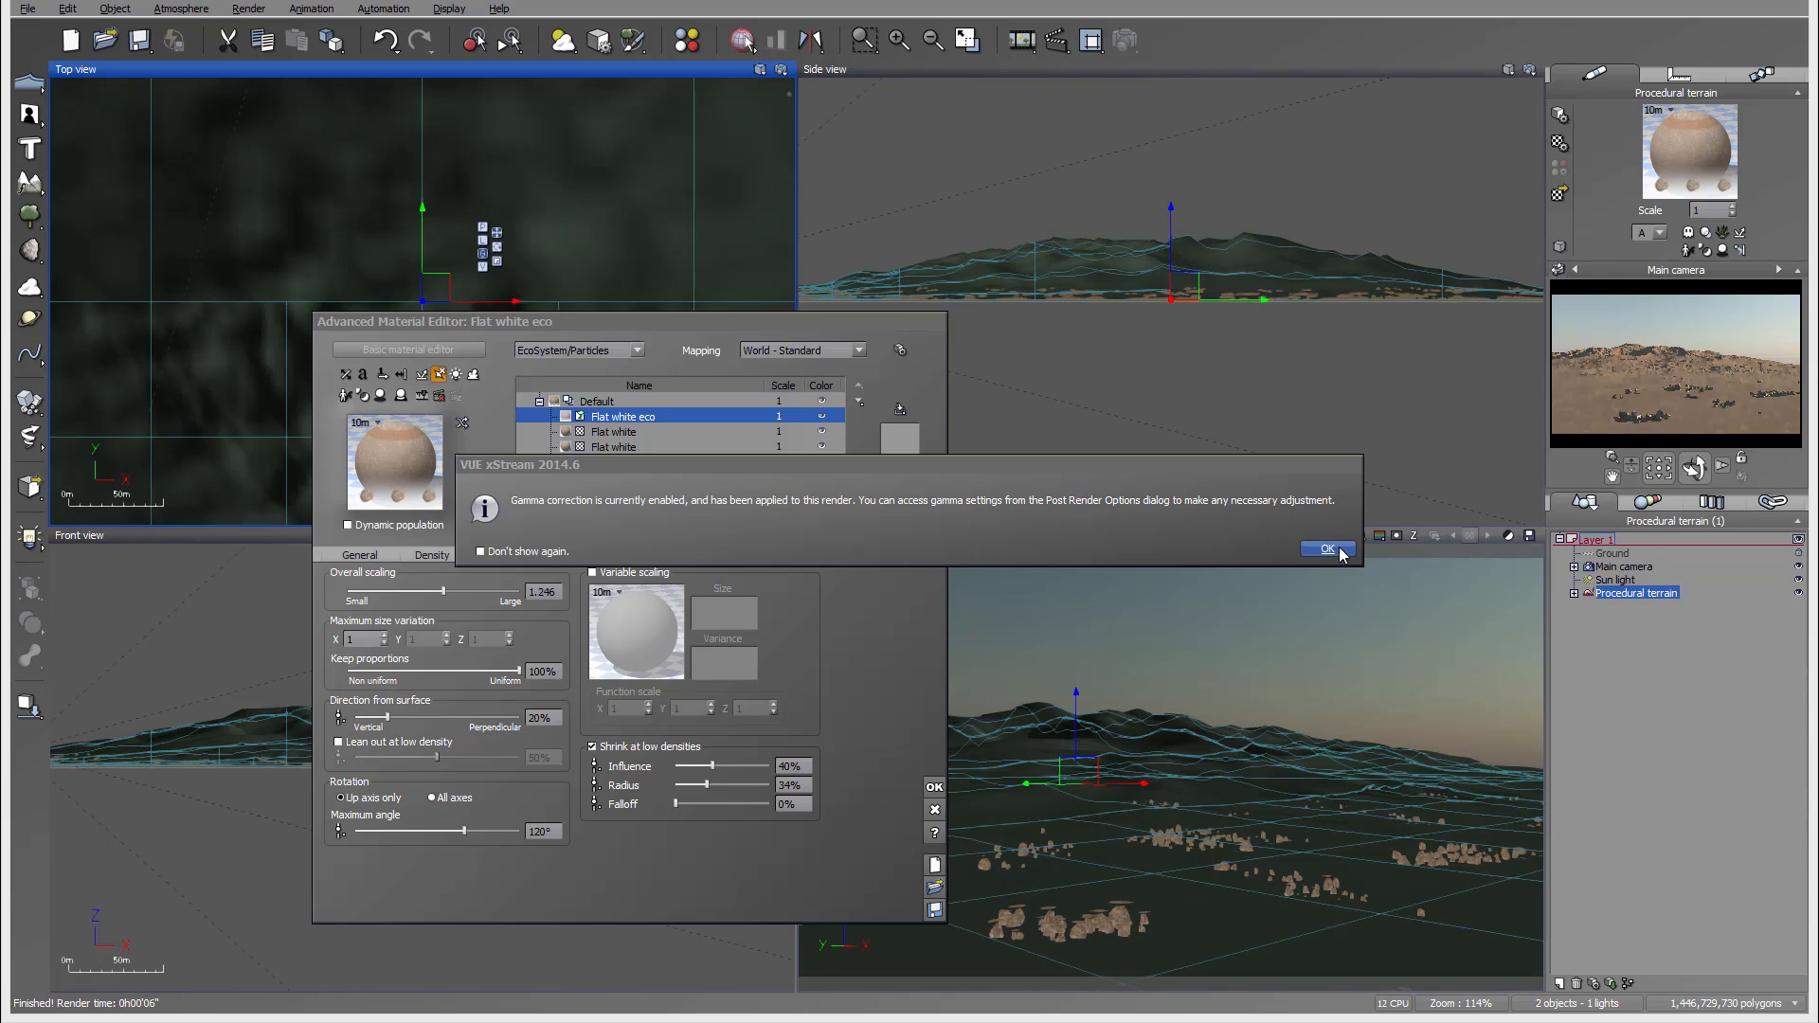
pyautogui.click(1327, 549)
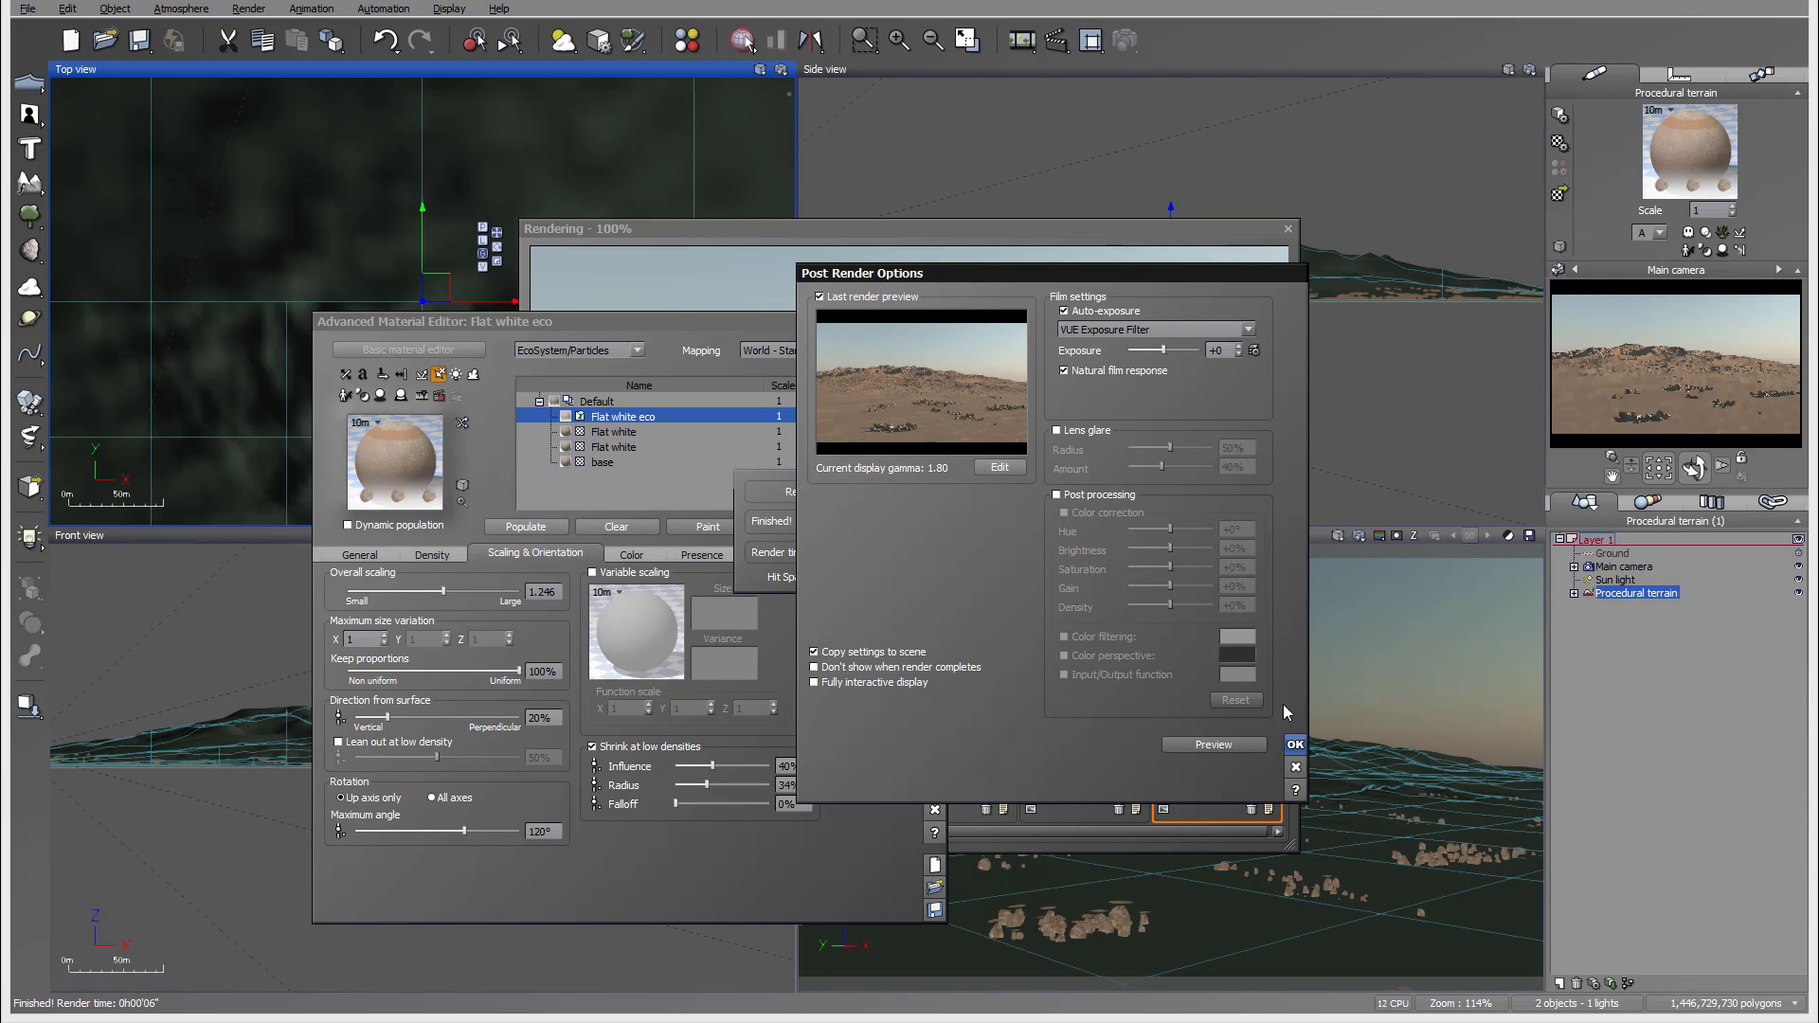
pyautogui.click(1295, 744)
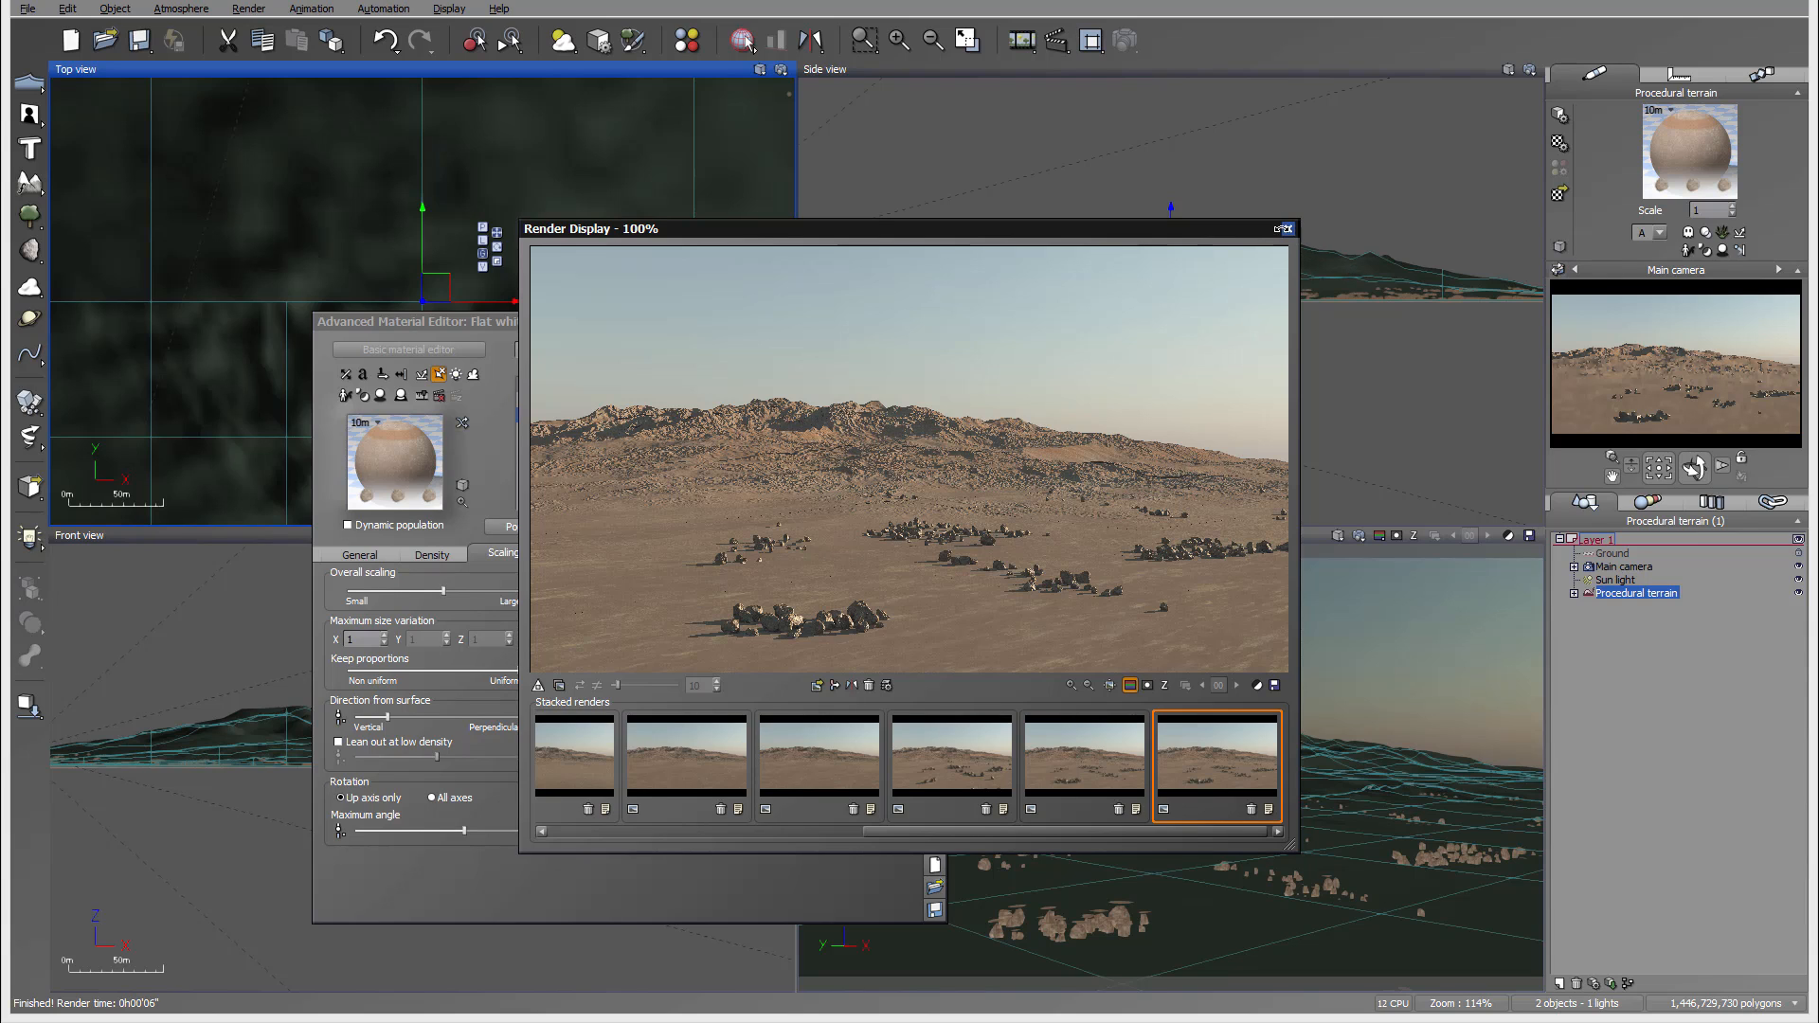
pyautogui.click(1287, 228)
# Step: Create an EcoSystem layer from the upper Flat white layer and name it cactus
pyautogui.doubleClick(693, 417)
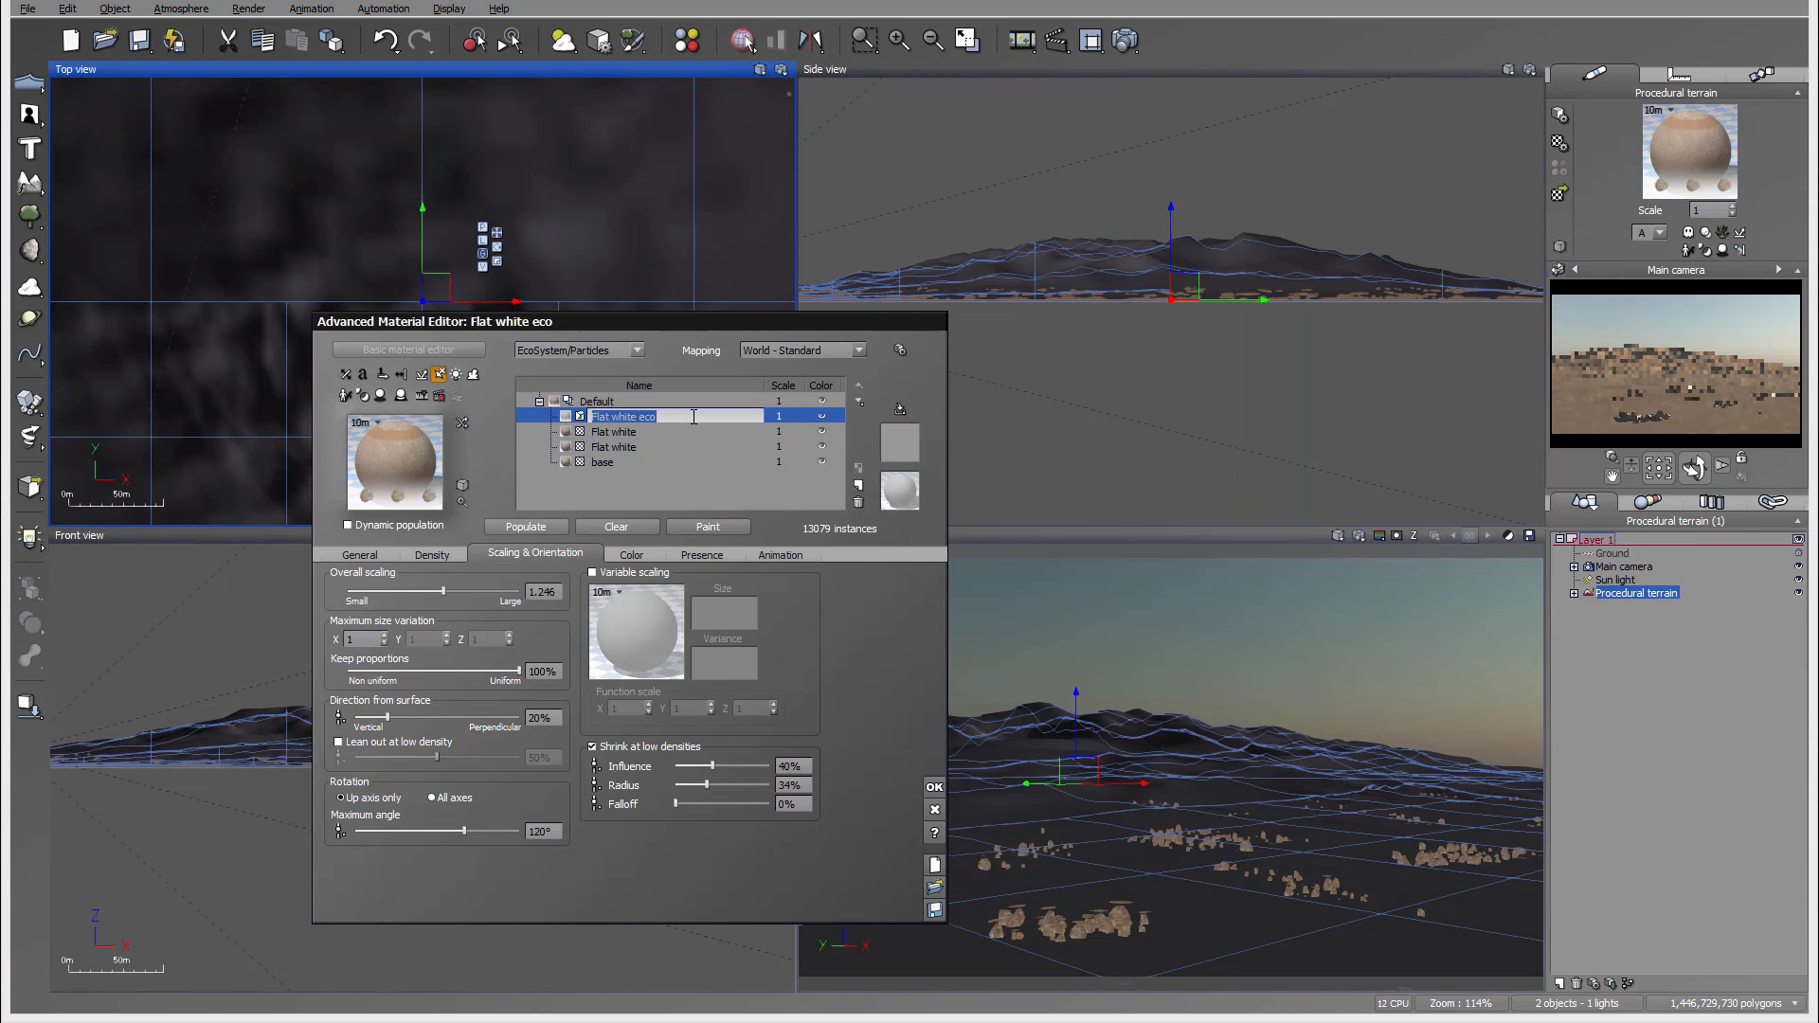
pyautogui.click(712, 487)
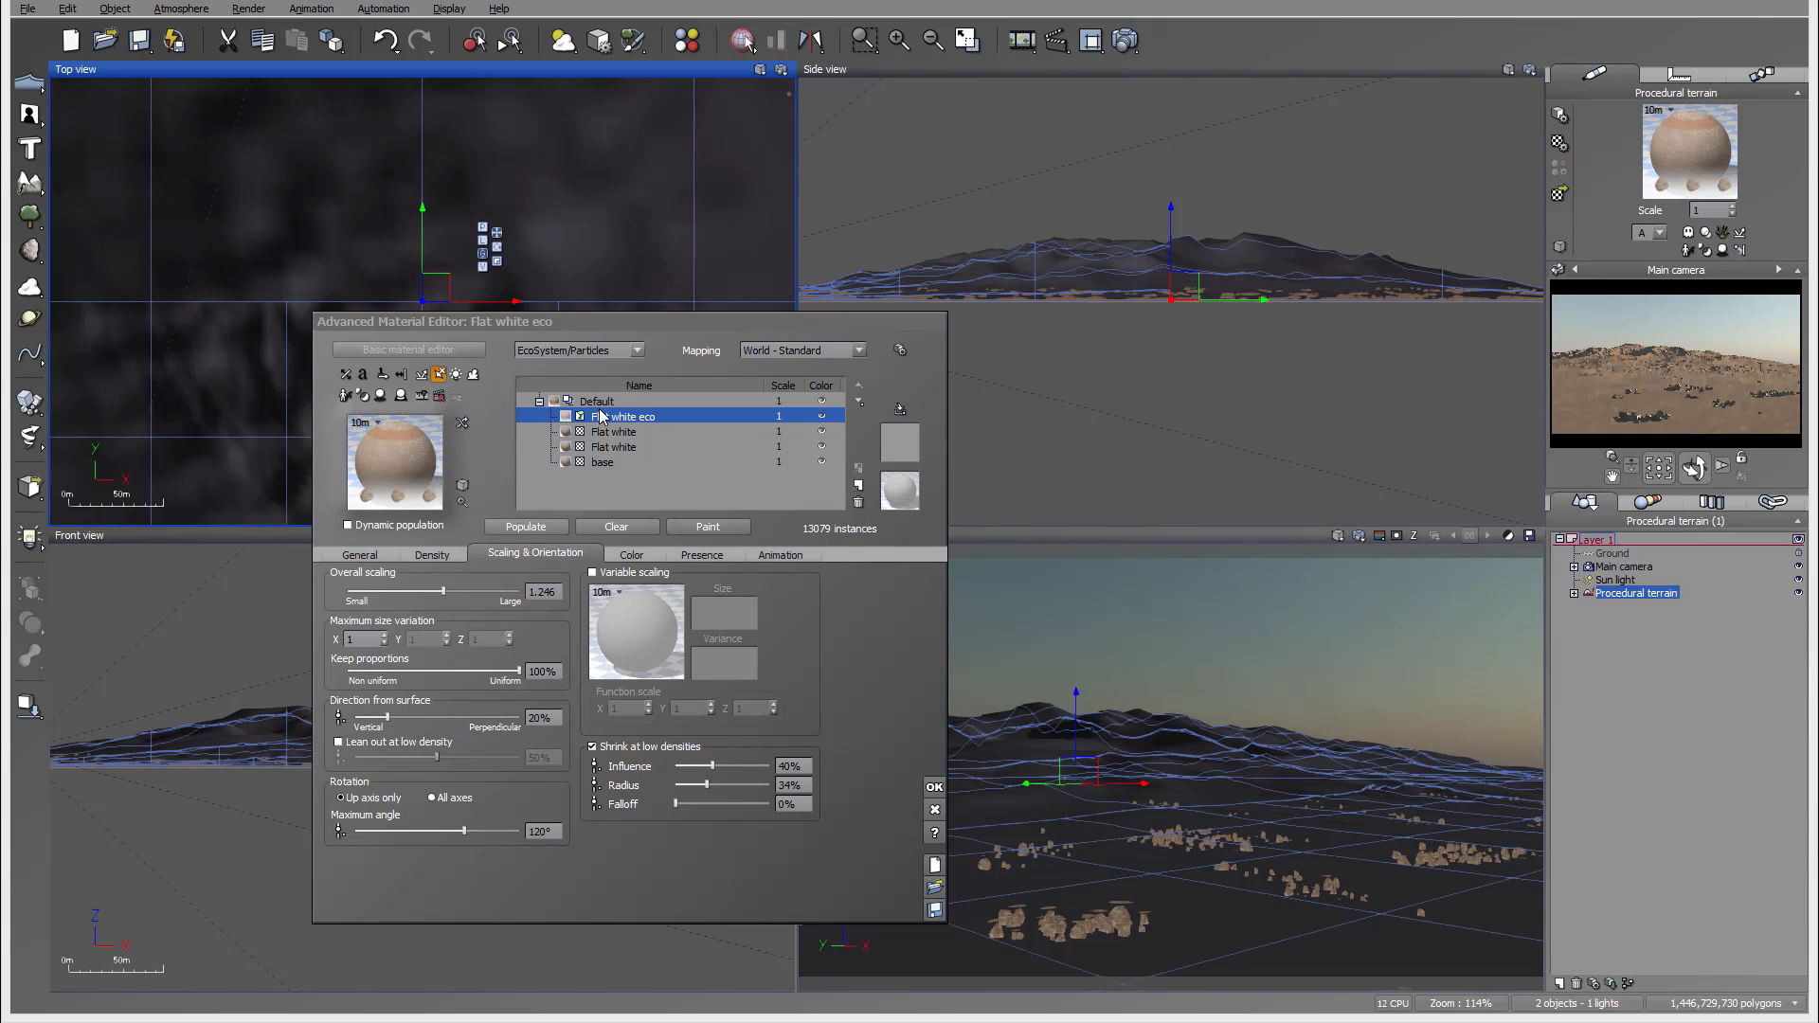
pyautogui.click(616, 436)
pyautogui.click(637, 349)
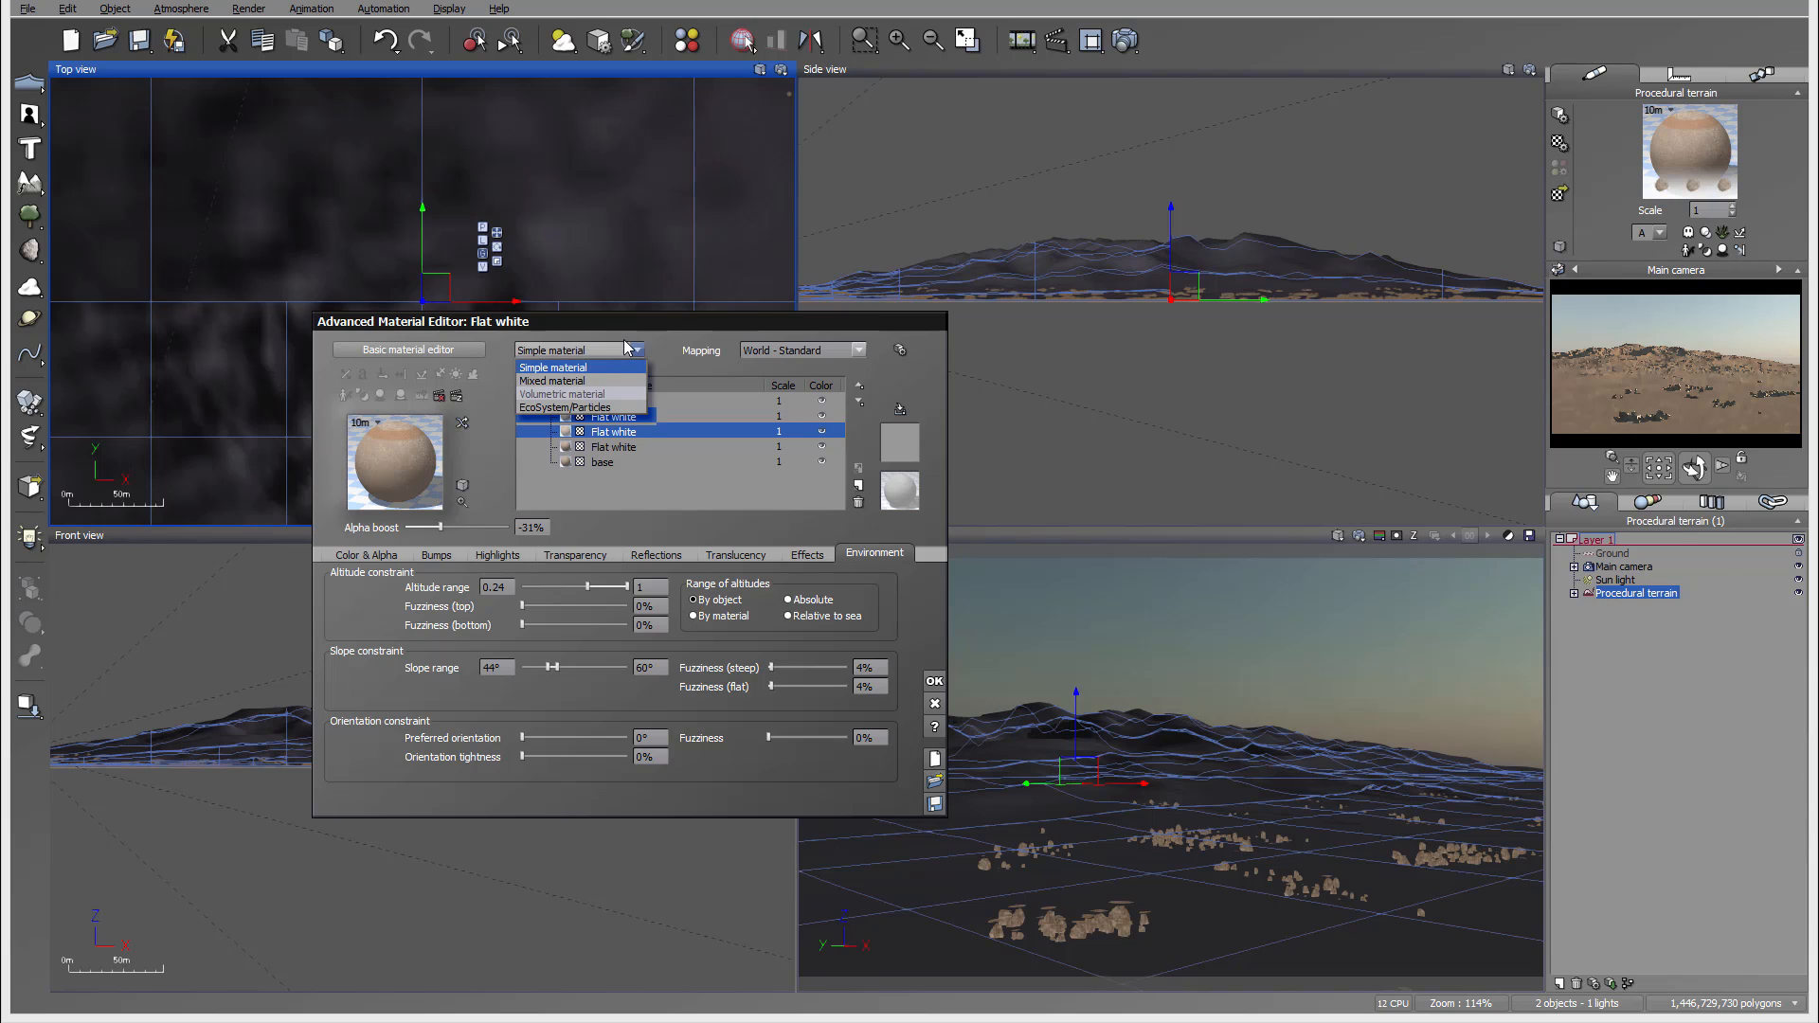
pyautogui.click(602, 408)
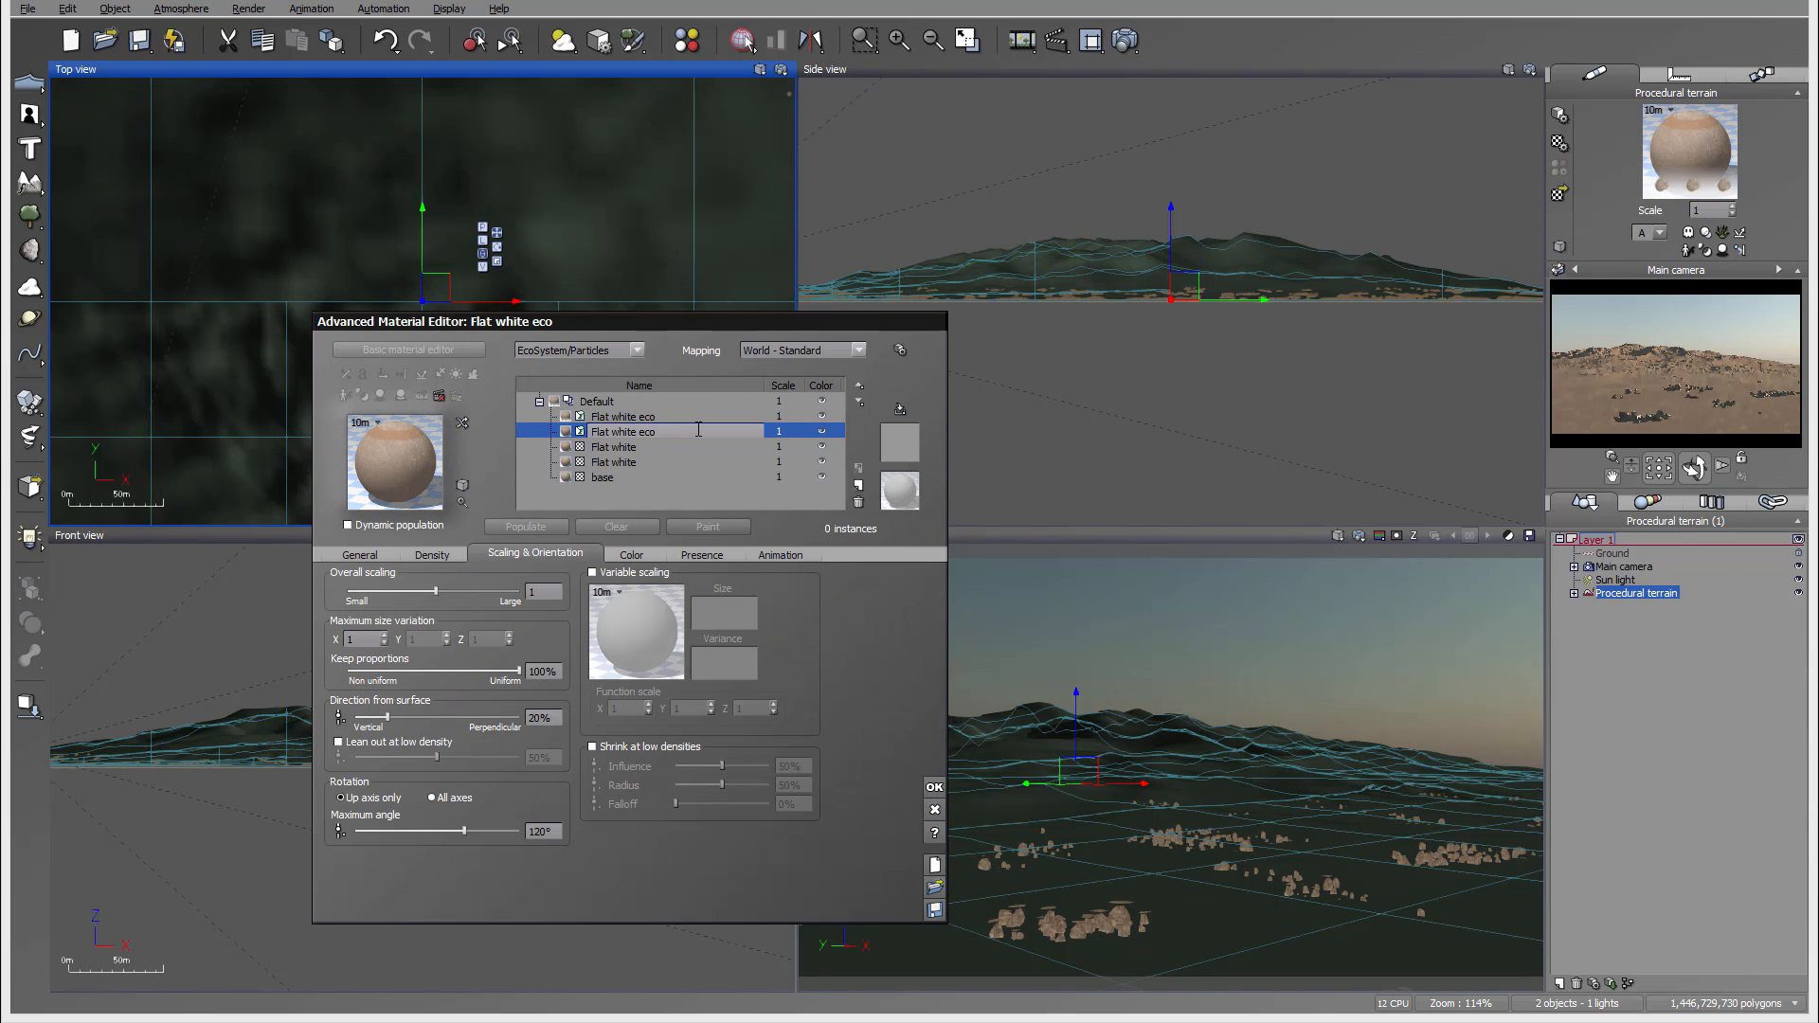
pyautogui.write('cactus')
pyautogui.press('Return')
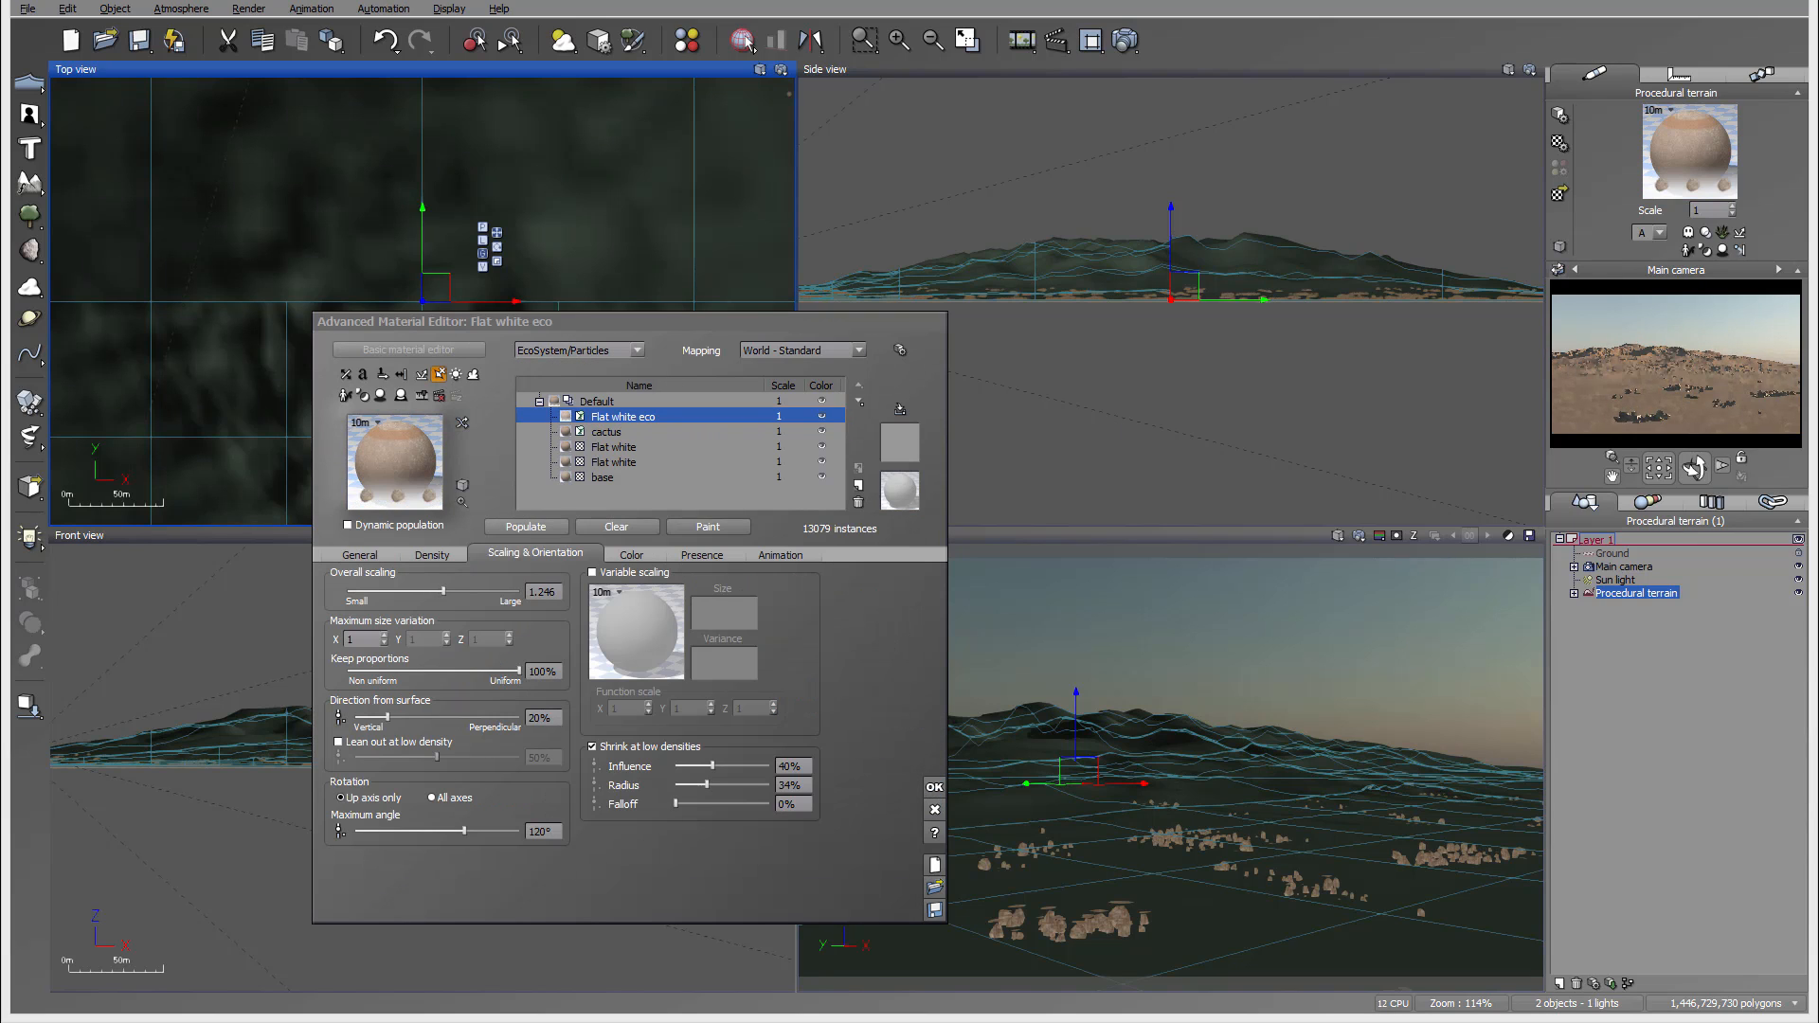
# Step: Rename the Flat white eco layer as rocks and the two Flat white layers below cactus as top and sand
pyautogui.doubleClick(637, 412)
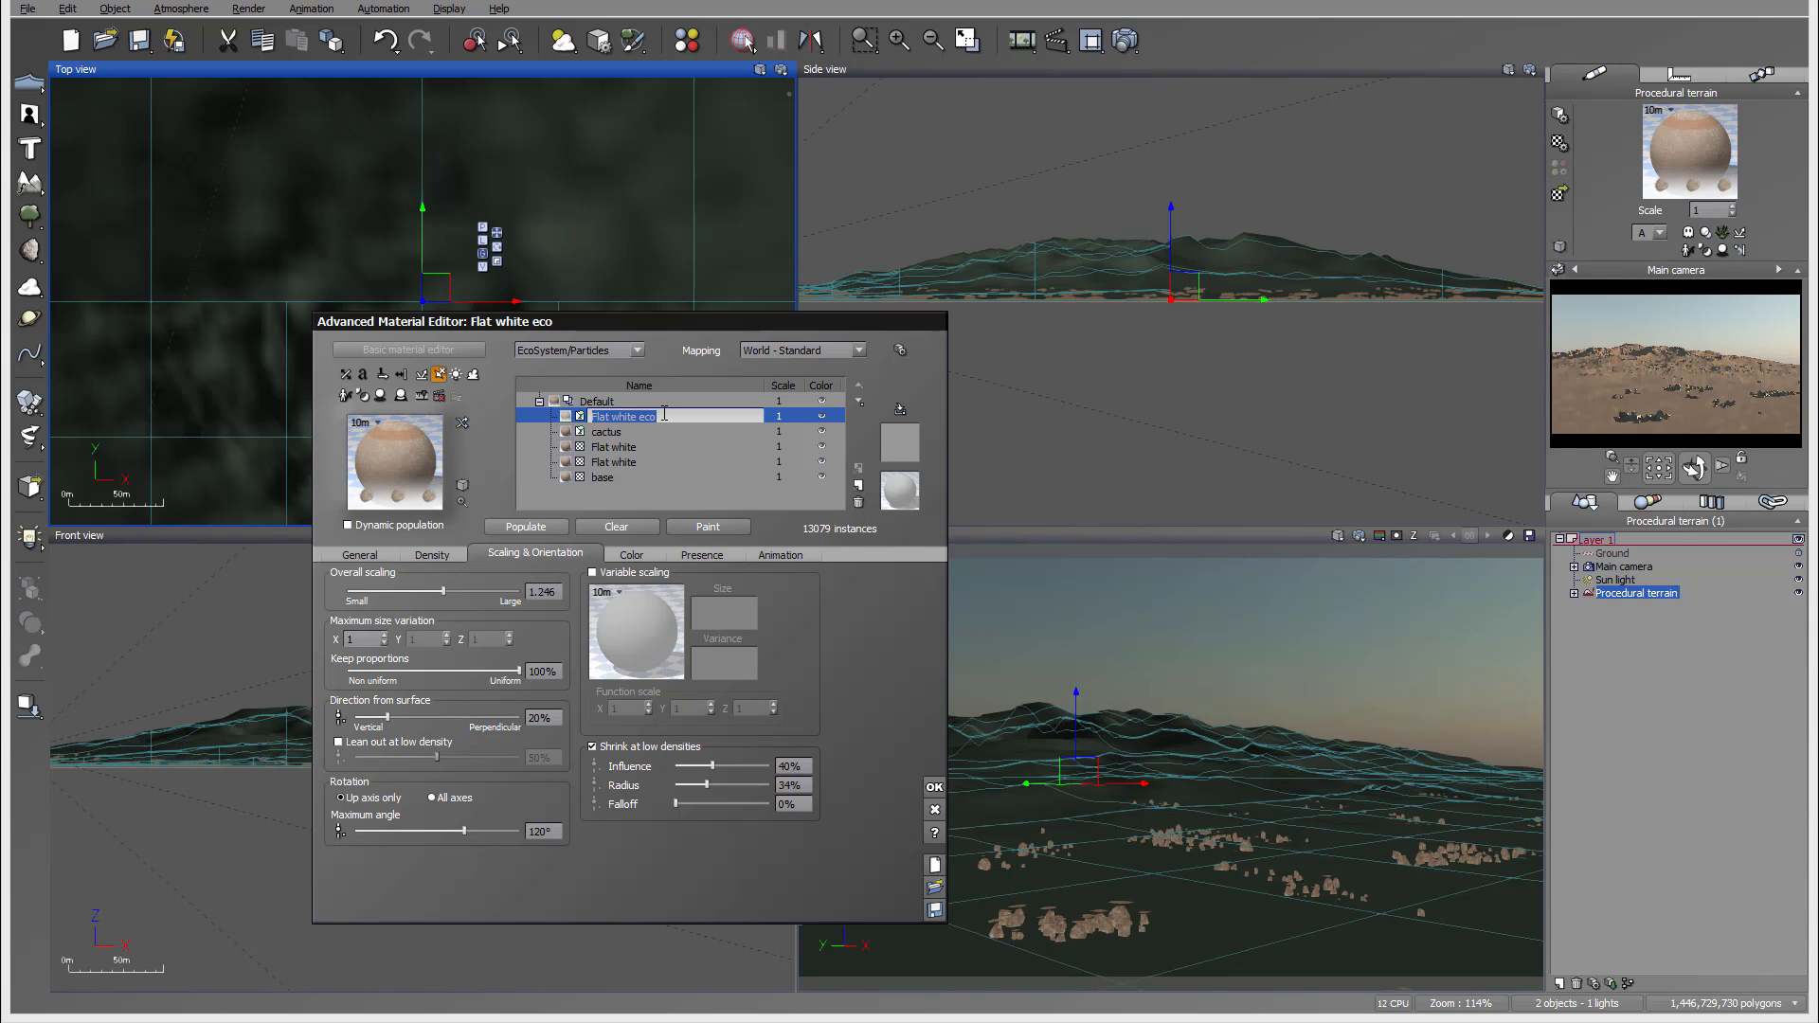
pyautogui.write('rocks')
pyautogui.click(648, 445)
pyautogui.click(645, 447)
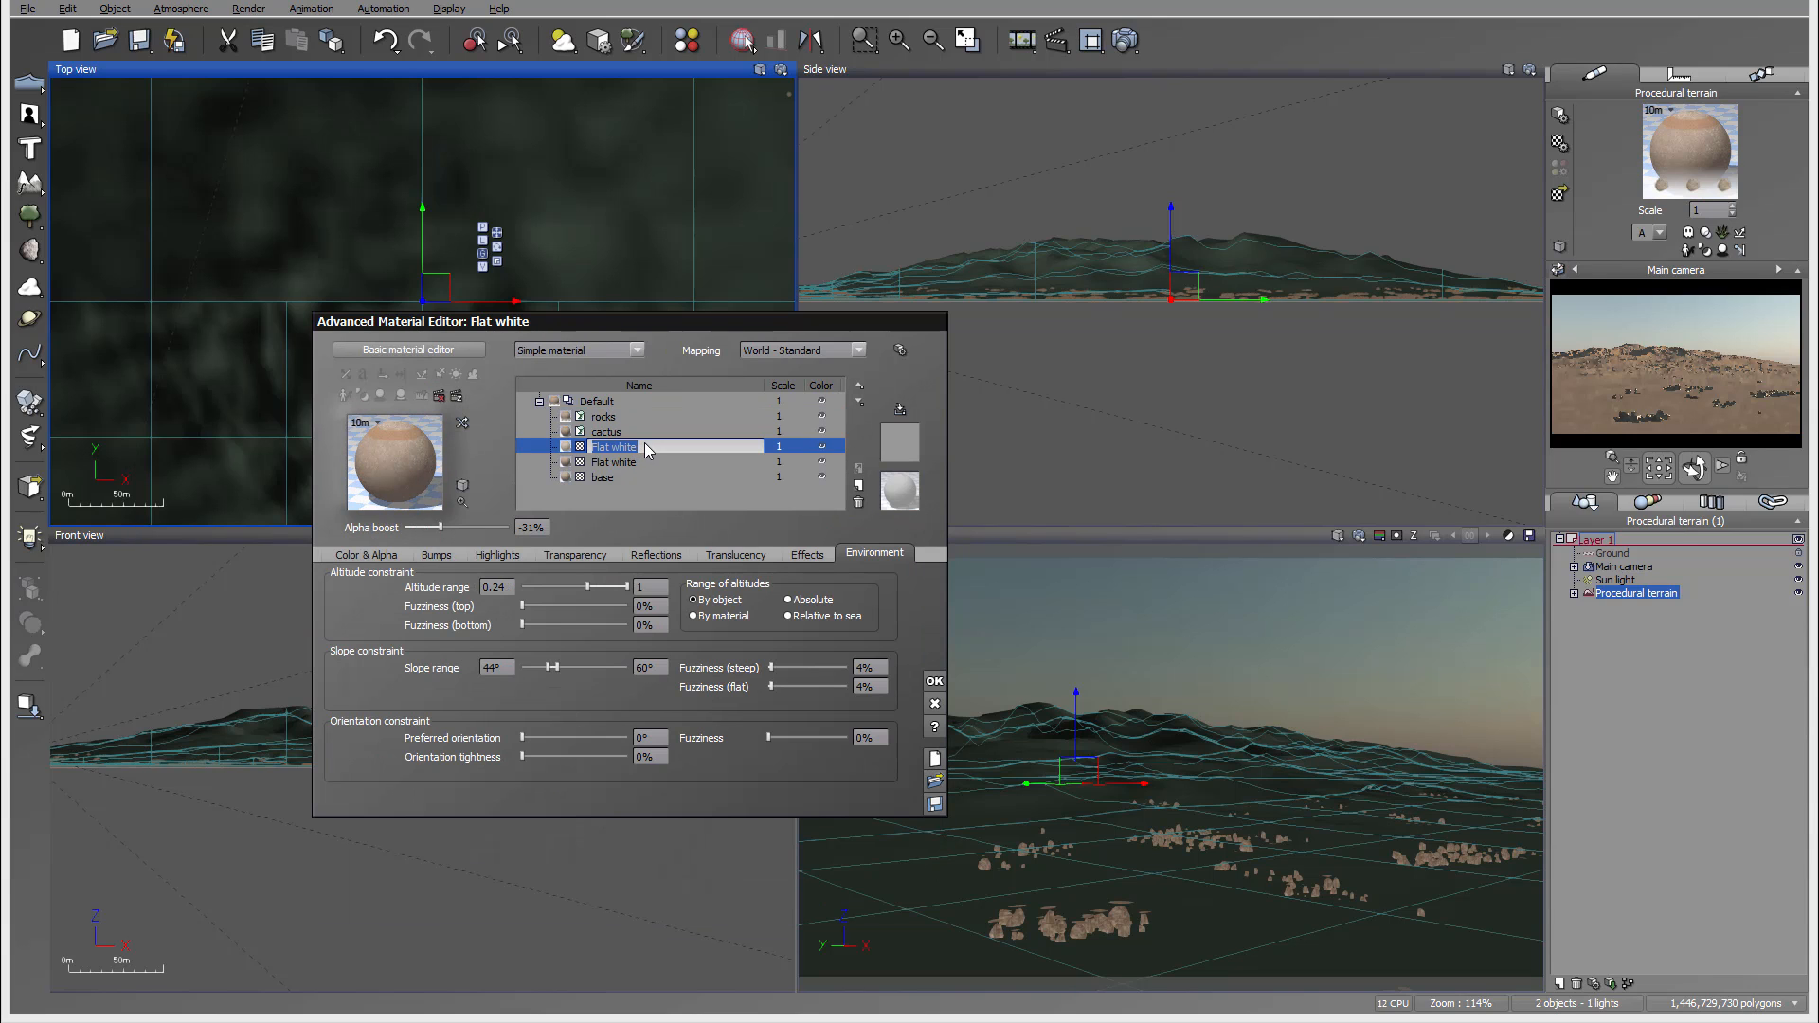
pyautogui.write('top')
pyautogui.click(640, 463)
pyautogui.click(639, 462)
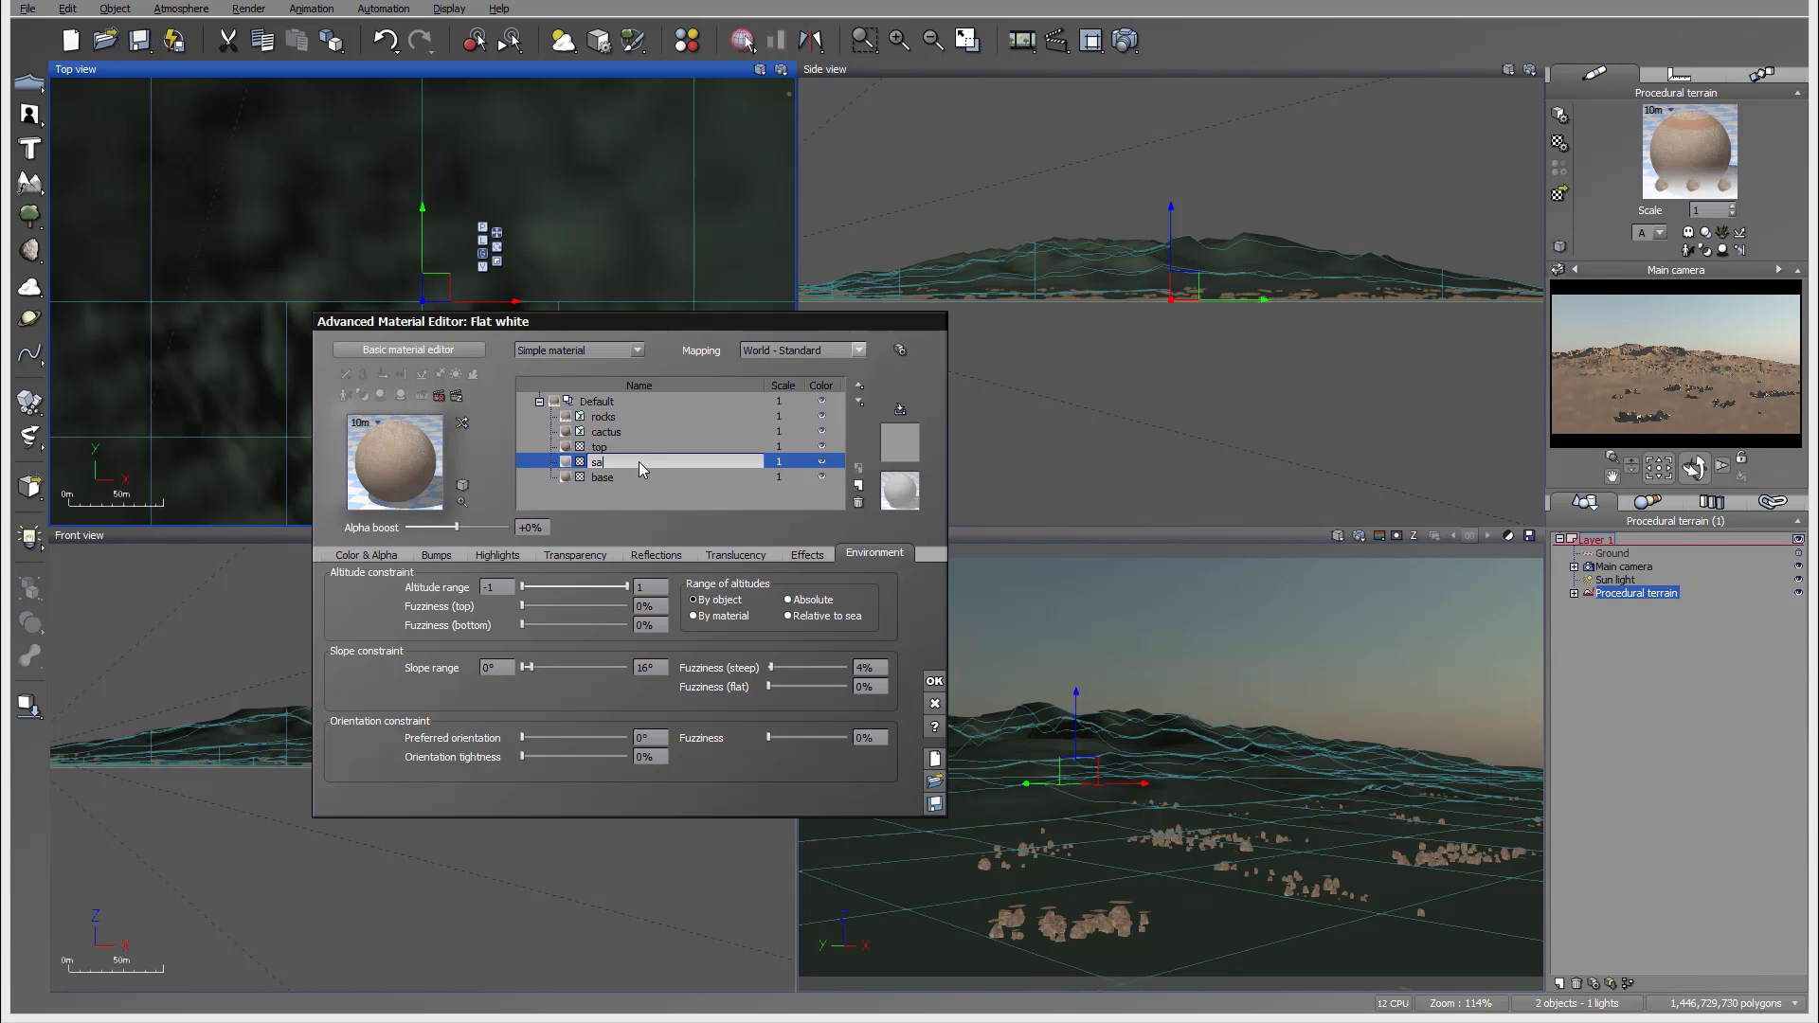
pyautogui.write('sand')
pyautogui.click(668, 492)
# Step: Move the cactus layer above rocks and add the Cactus species from the Grasses - Plants collection to its population
pyautogui.click(616, 428)
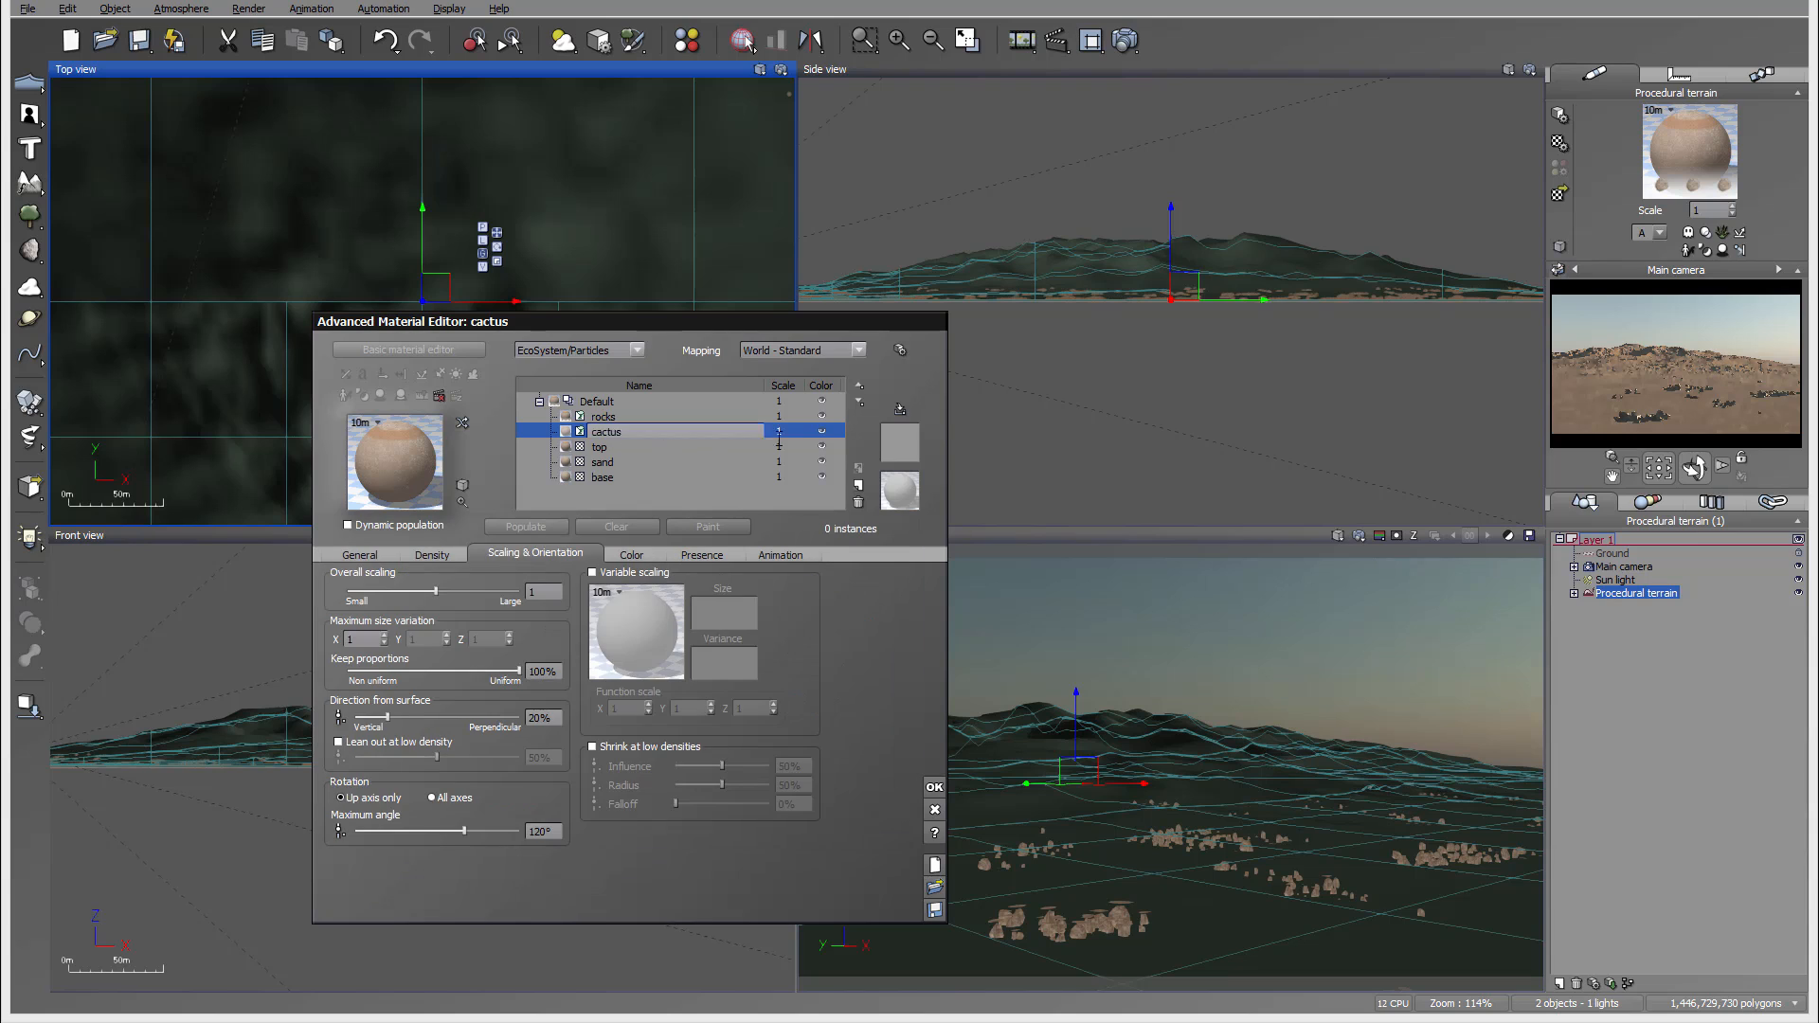
pyautogui.click(859, 389)
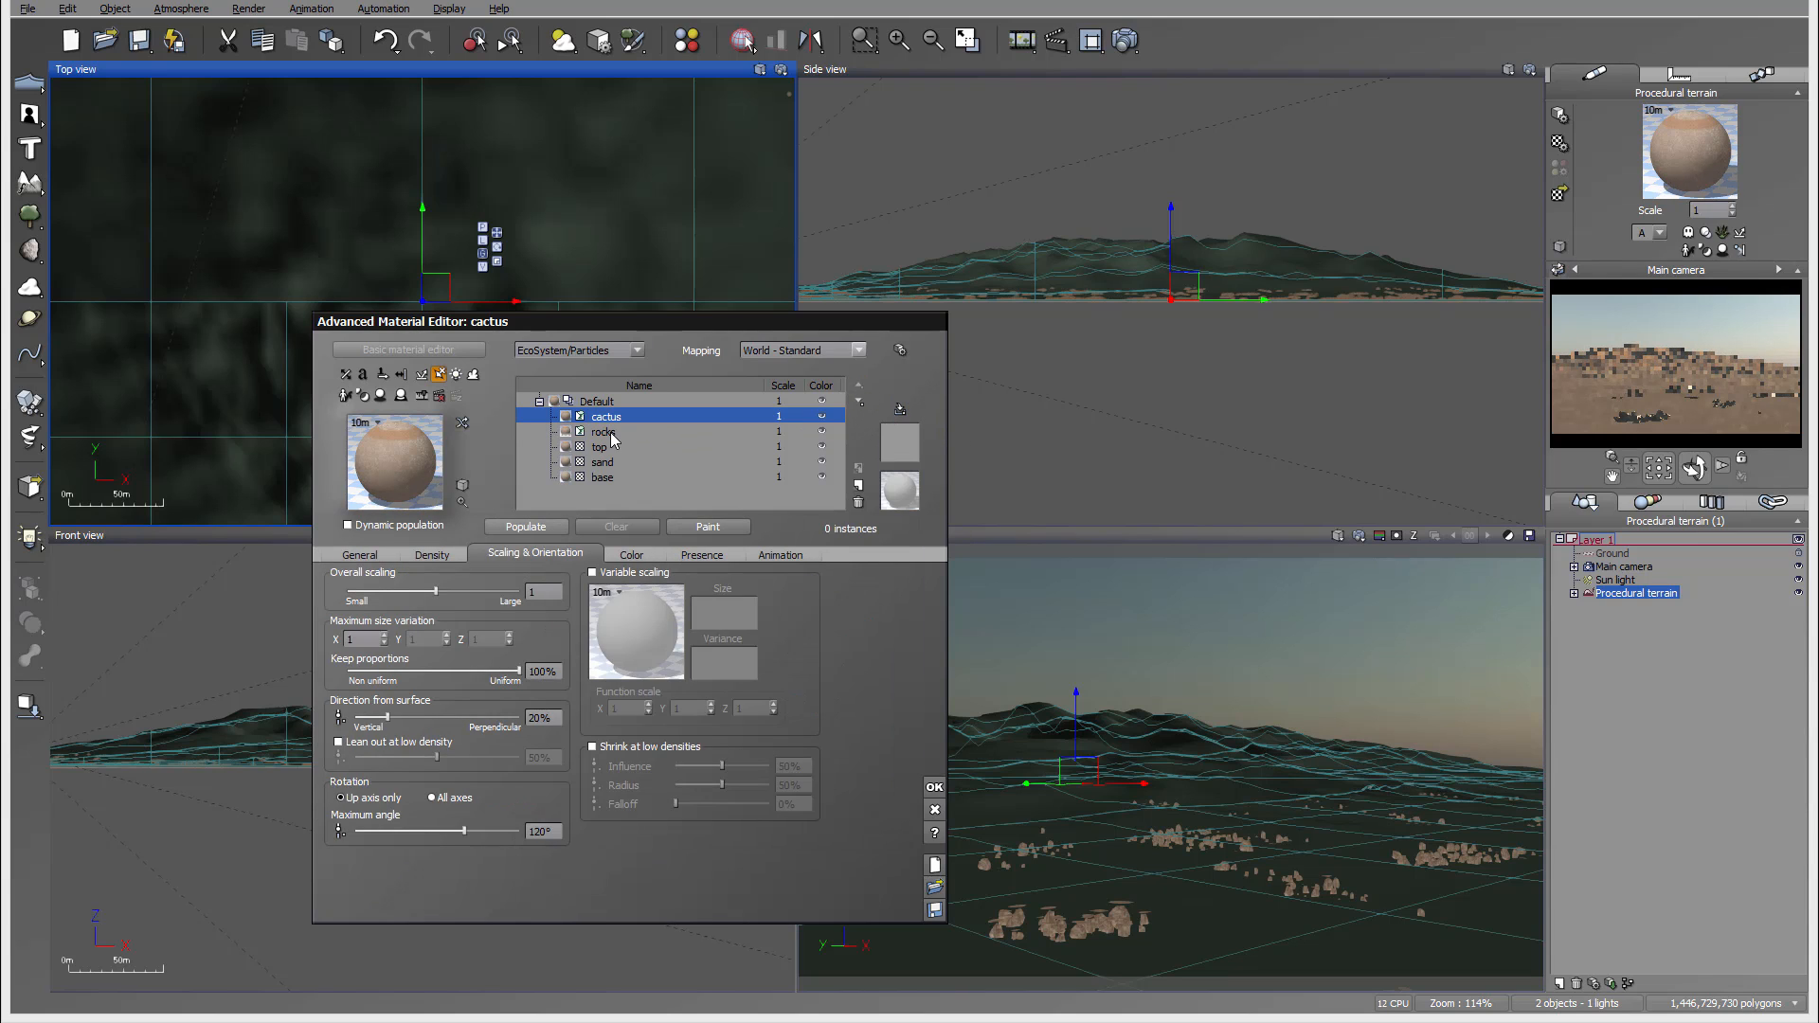
pyautogui.click(367, 557)
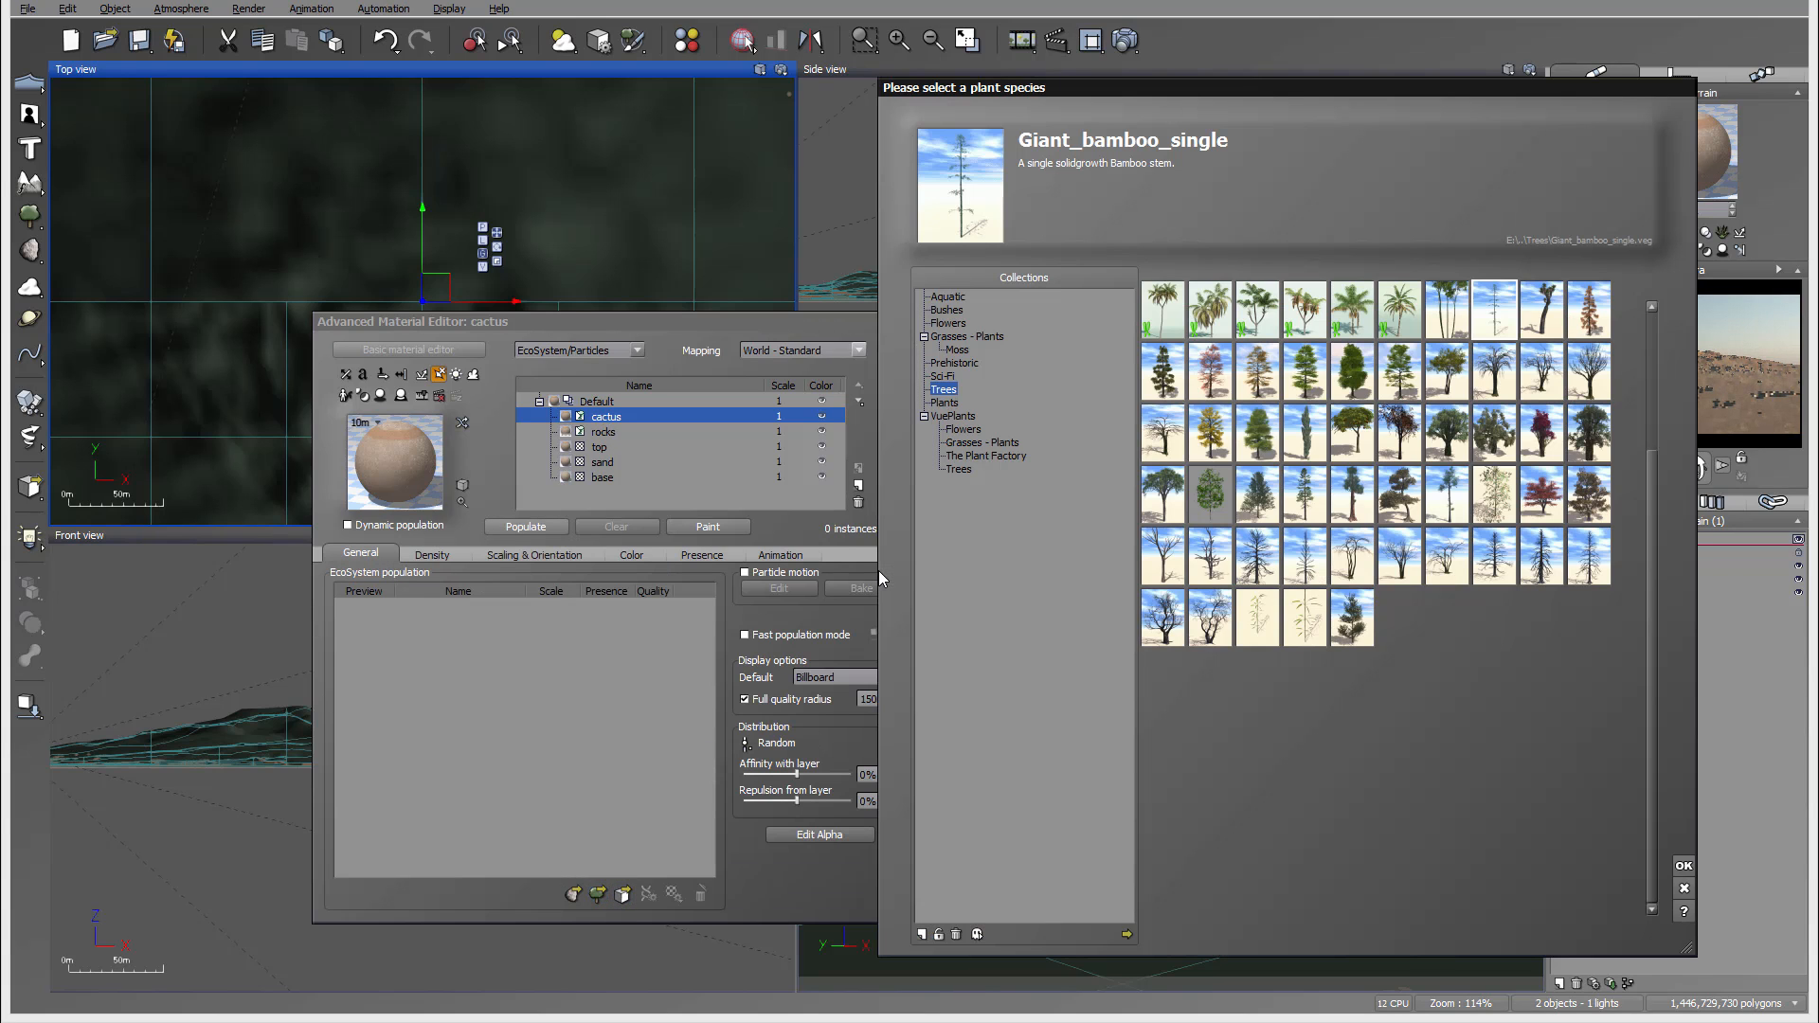
pyautogui.scroll(6, 1633, 656)
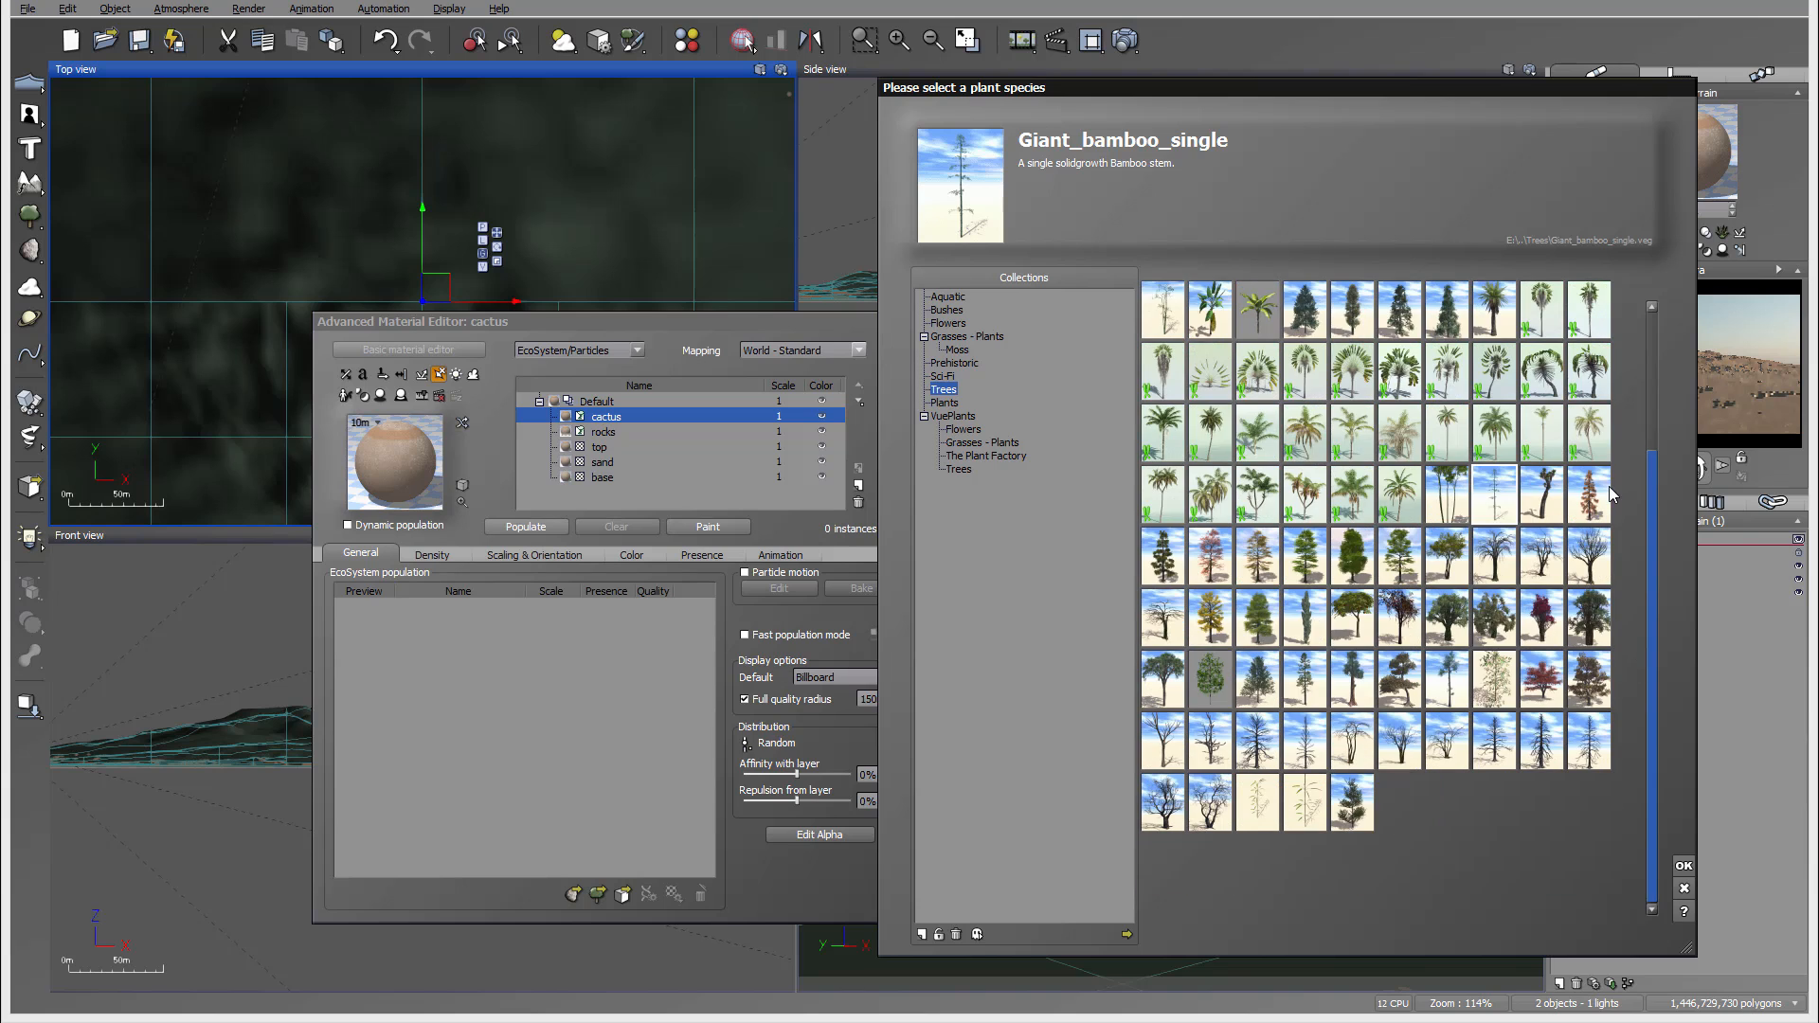
pyautogui.click(948, 323)
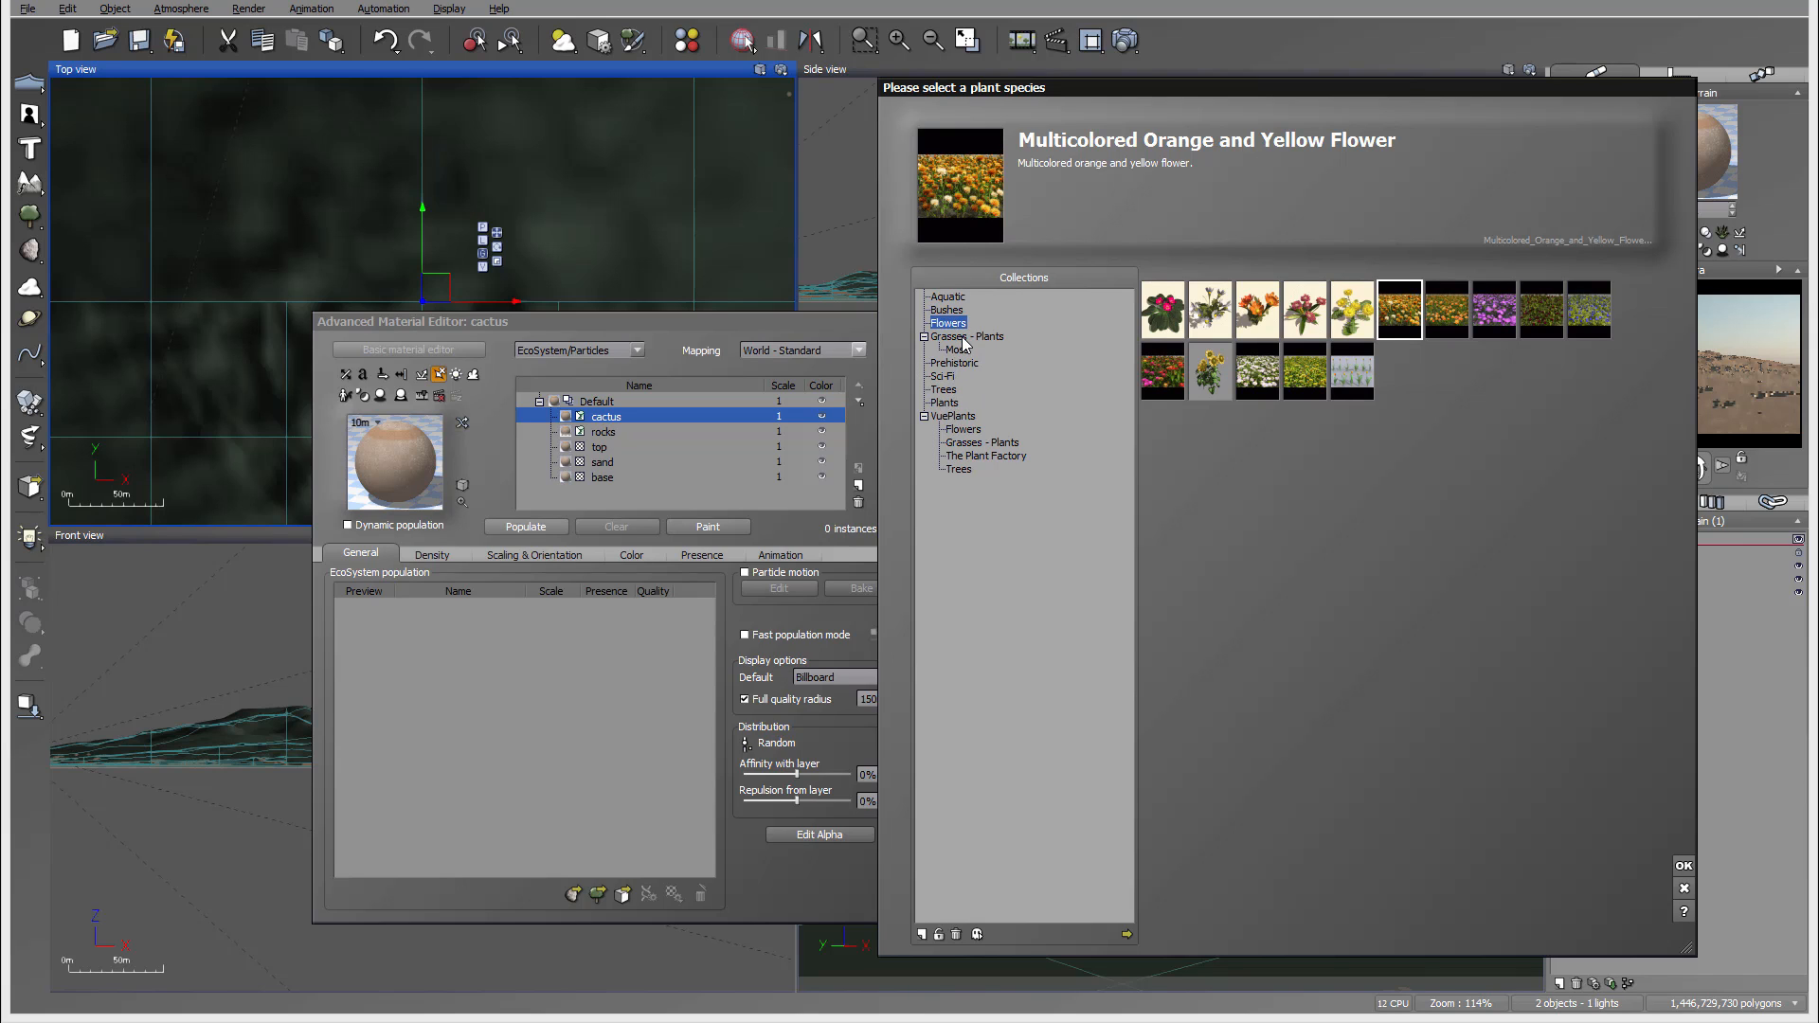
pyautogui.click(964, 340)
pyautogui.click(1349, 383)
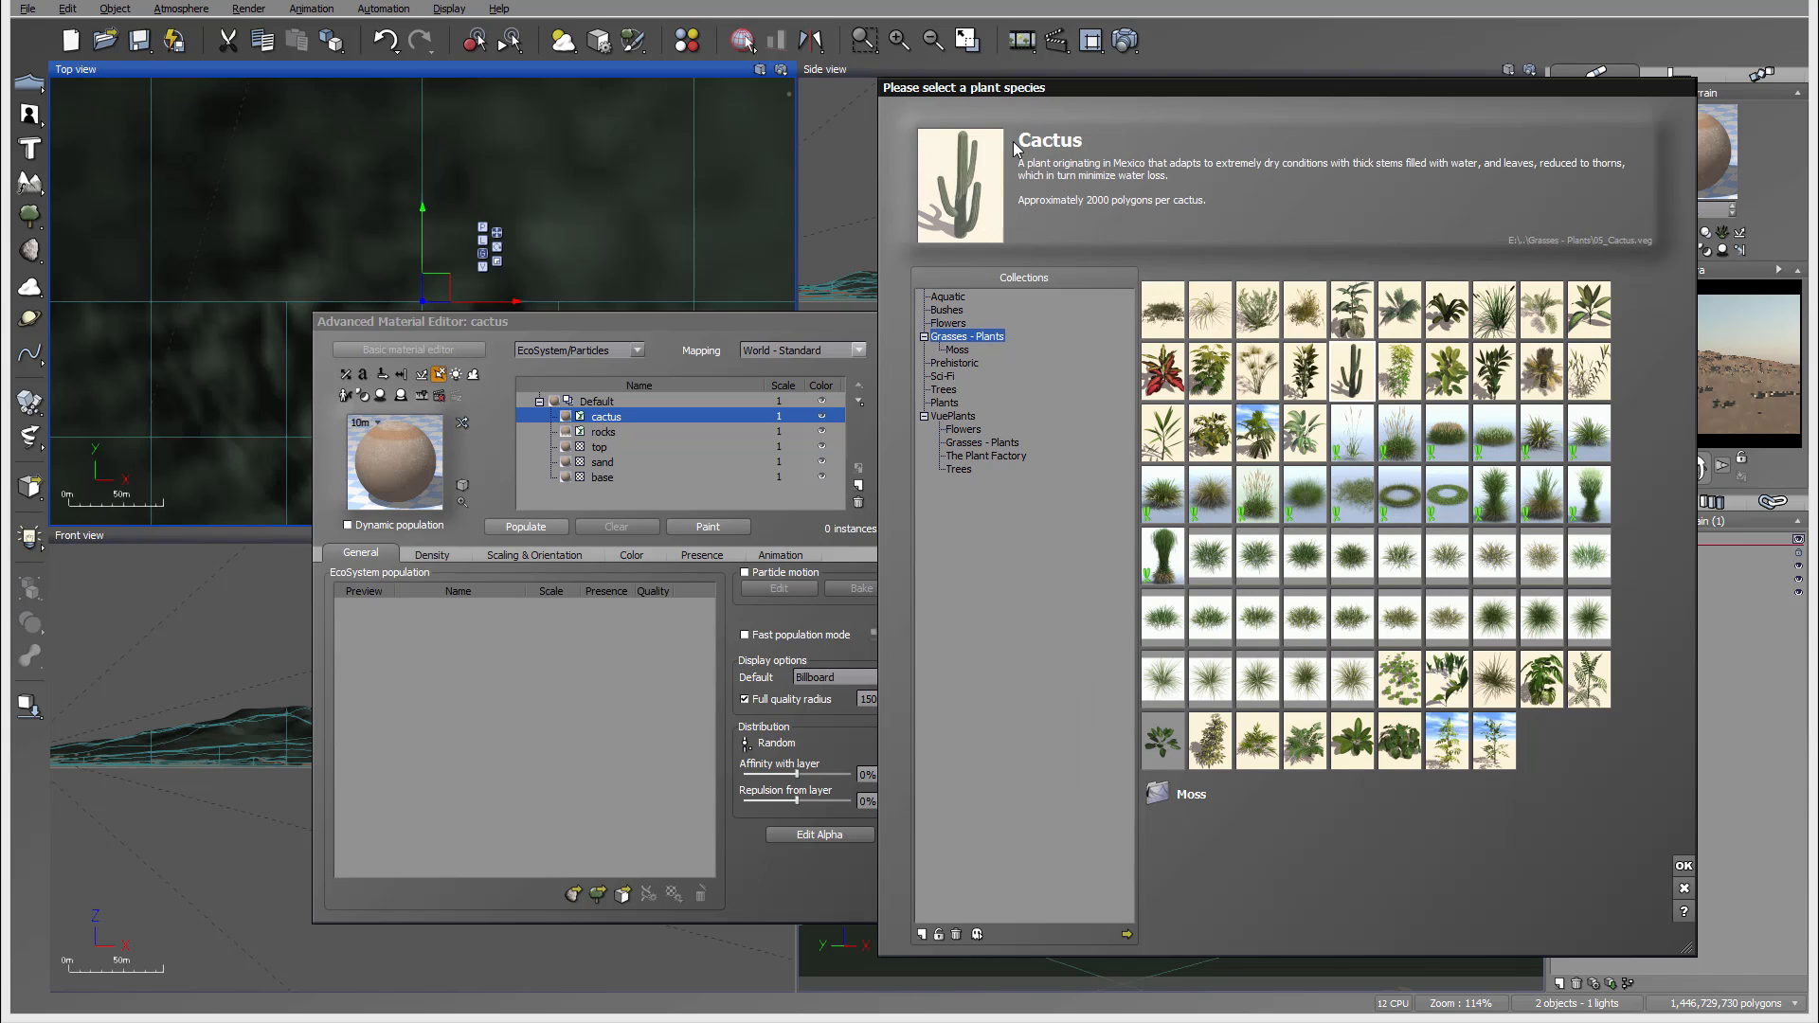
pyautogui.click(1685, 865)
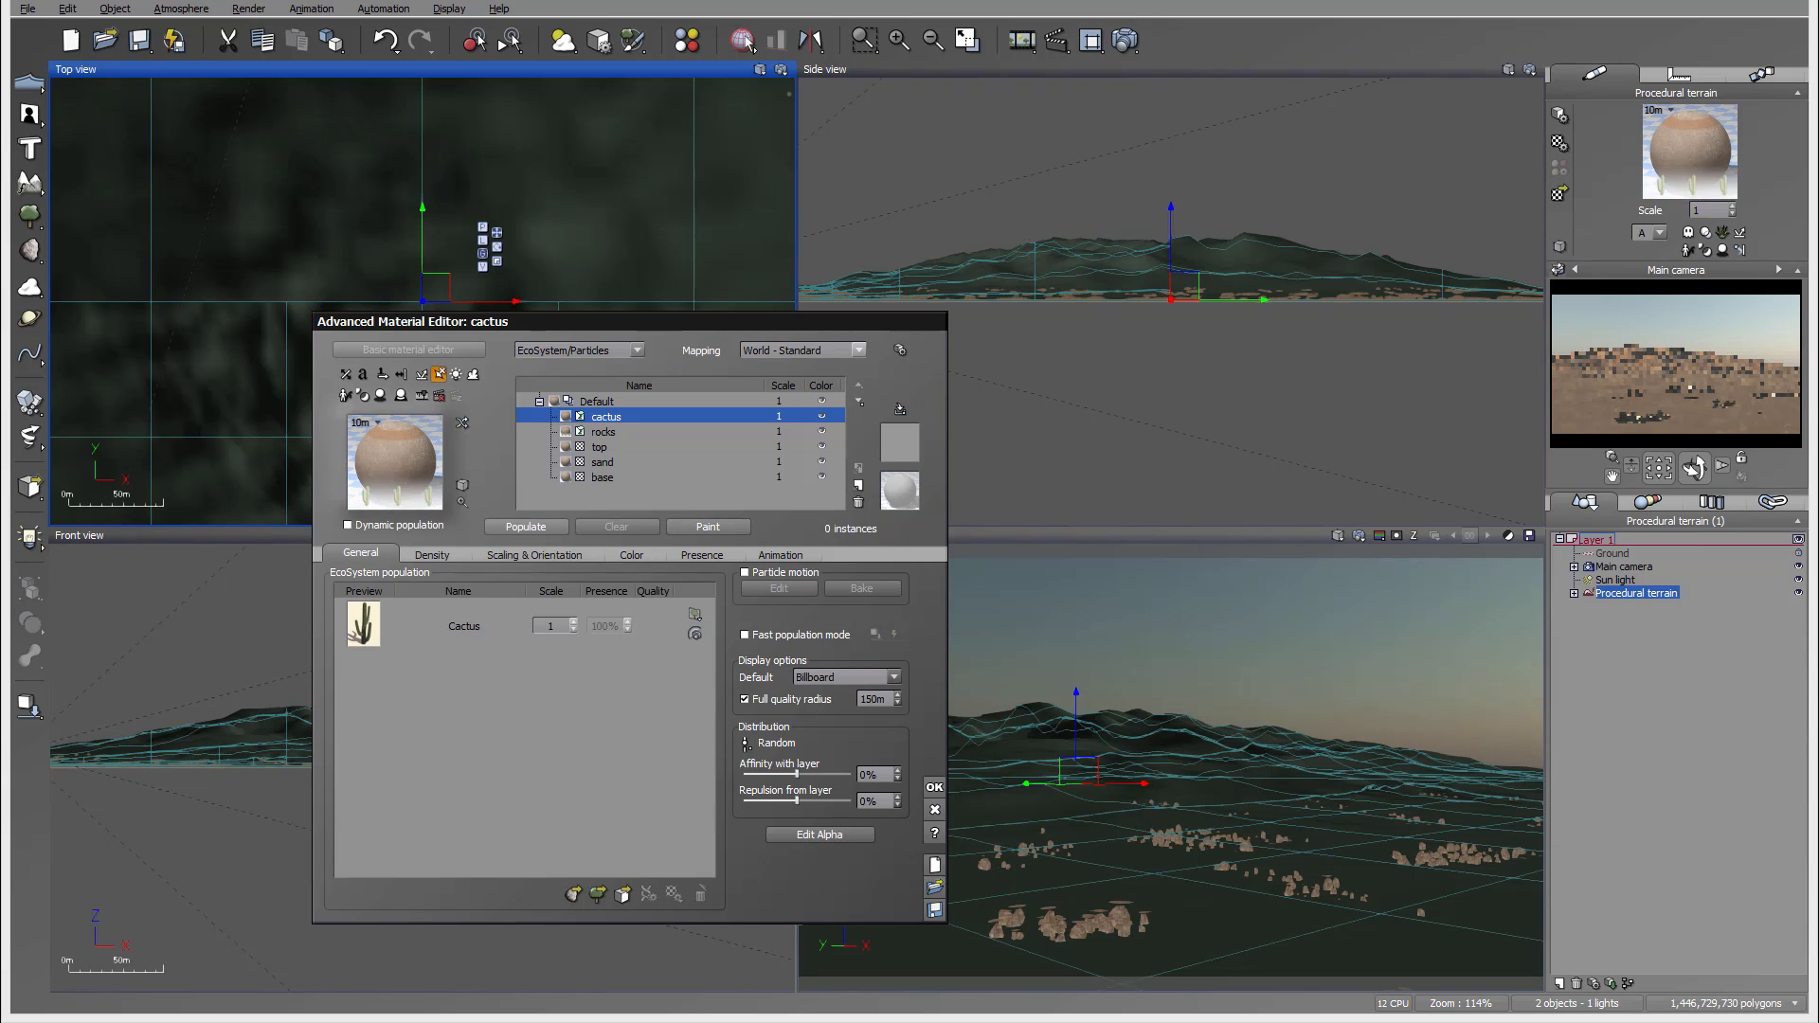
# Step: Lower the cactus layer's overall density and open its scaling and orientation settings
pyautogui.click(437, 555)
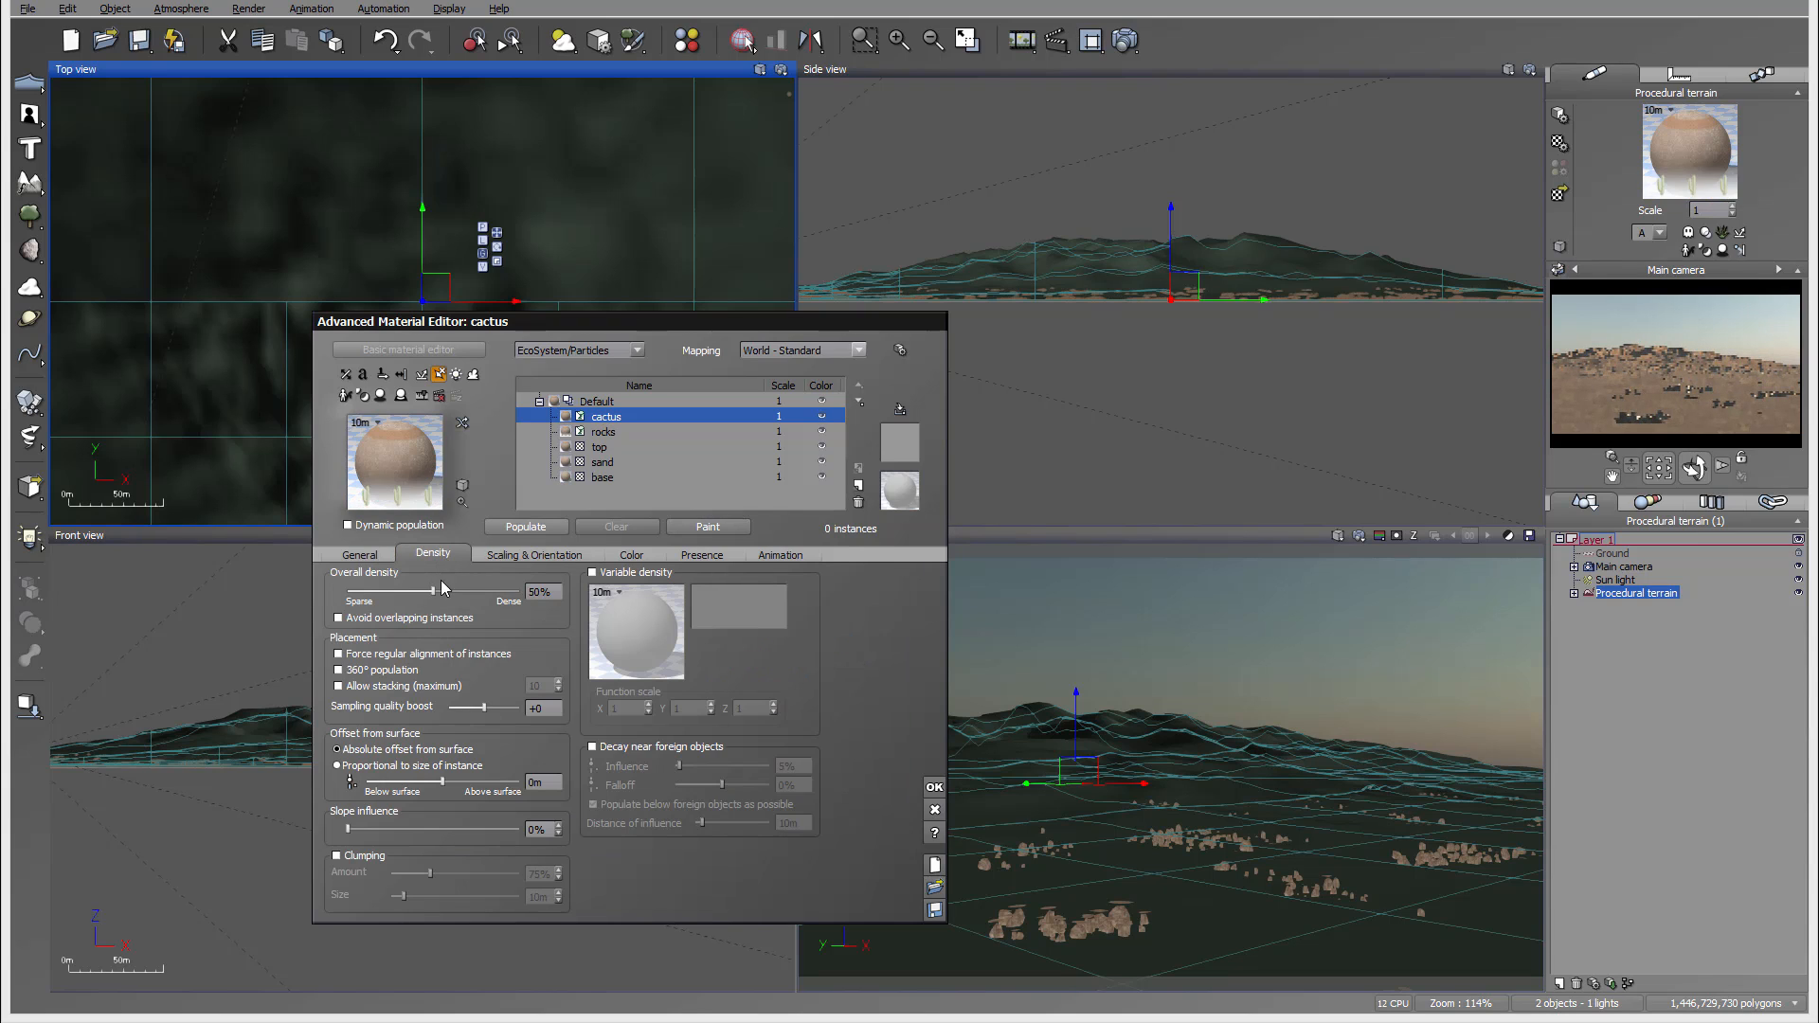
pyautogui.moveTo(457, 588); pyautogui.dragTo(383, 596)
pyautogui.click(513, 556)
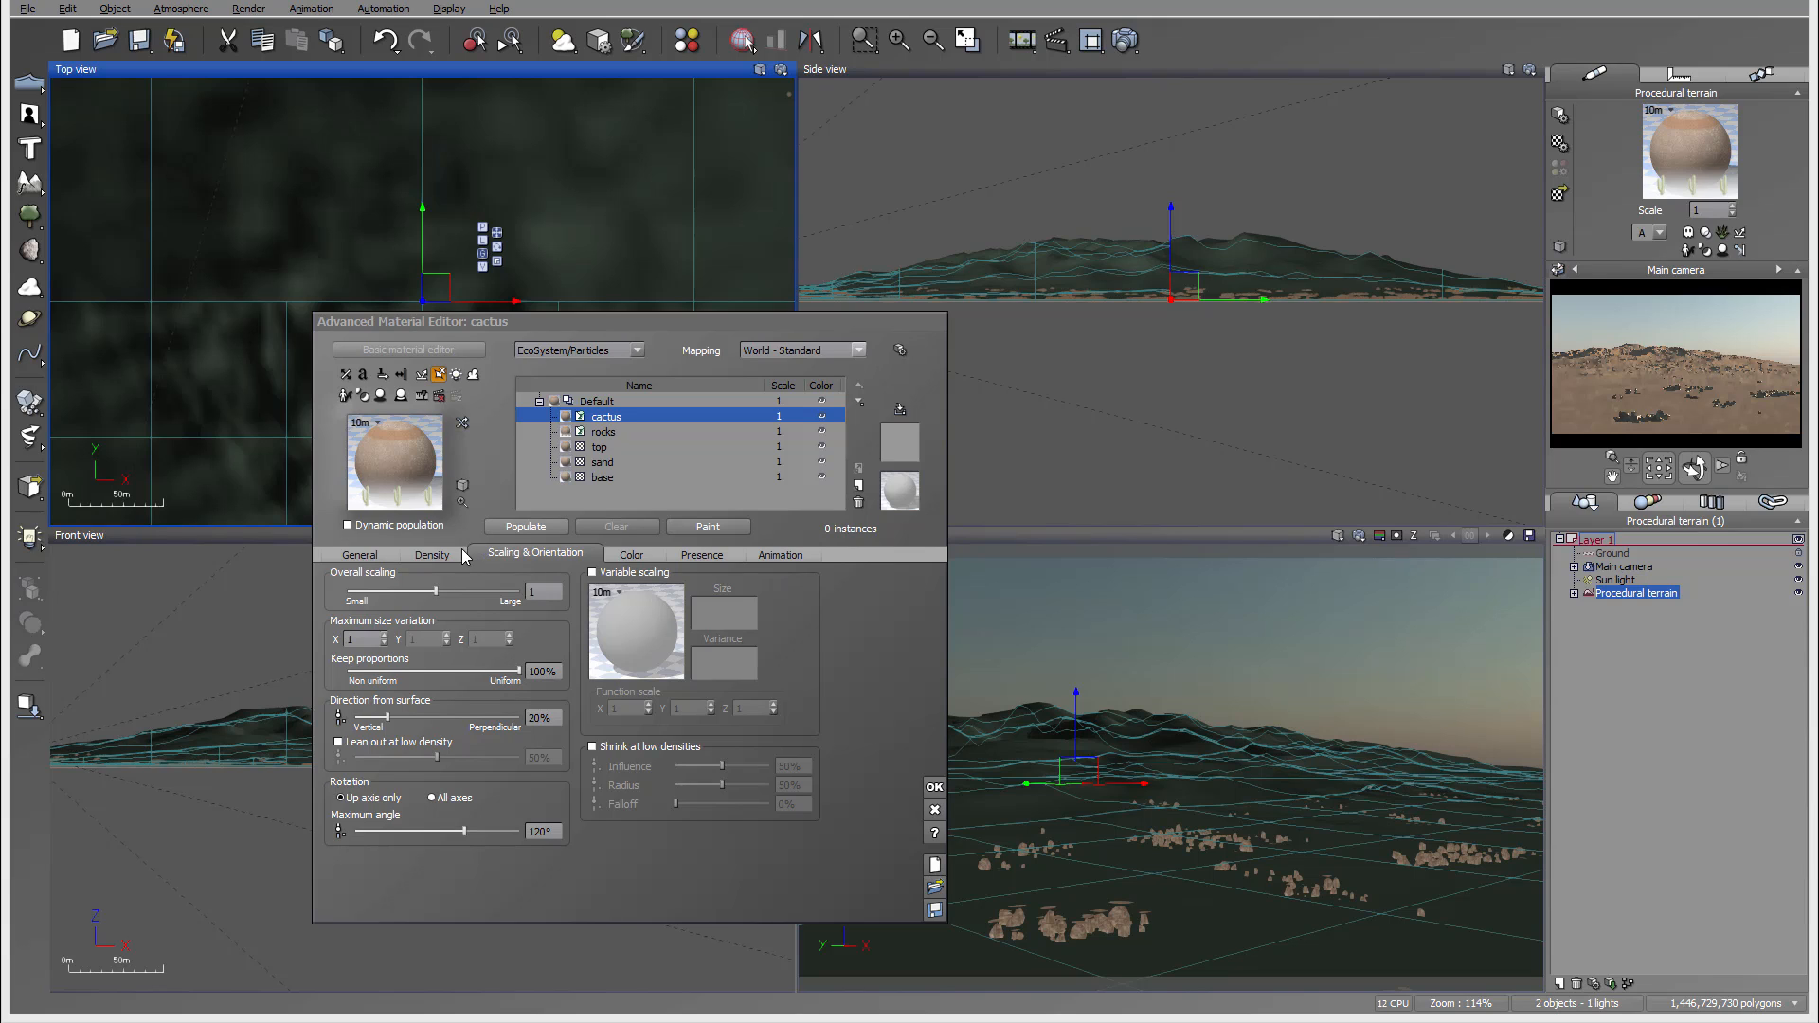
# Step: Limit the cactus layer's presence to lower altitudes and flatter slopes with its altitude and slope constraints
pyautogui.click(726, 551)
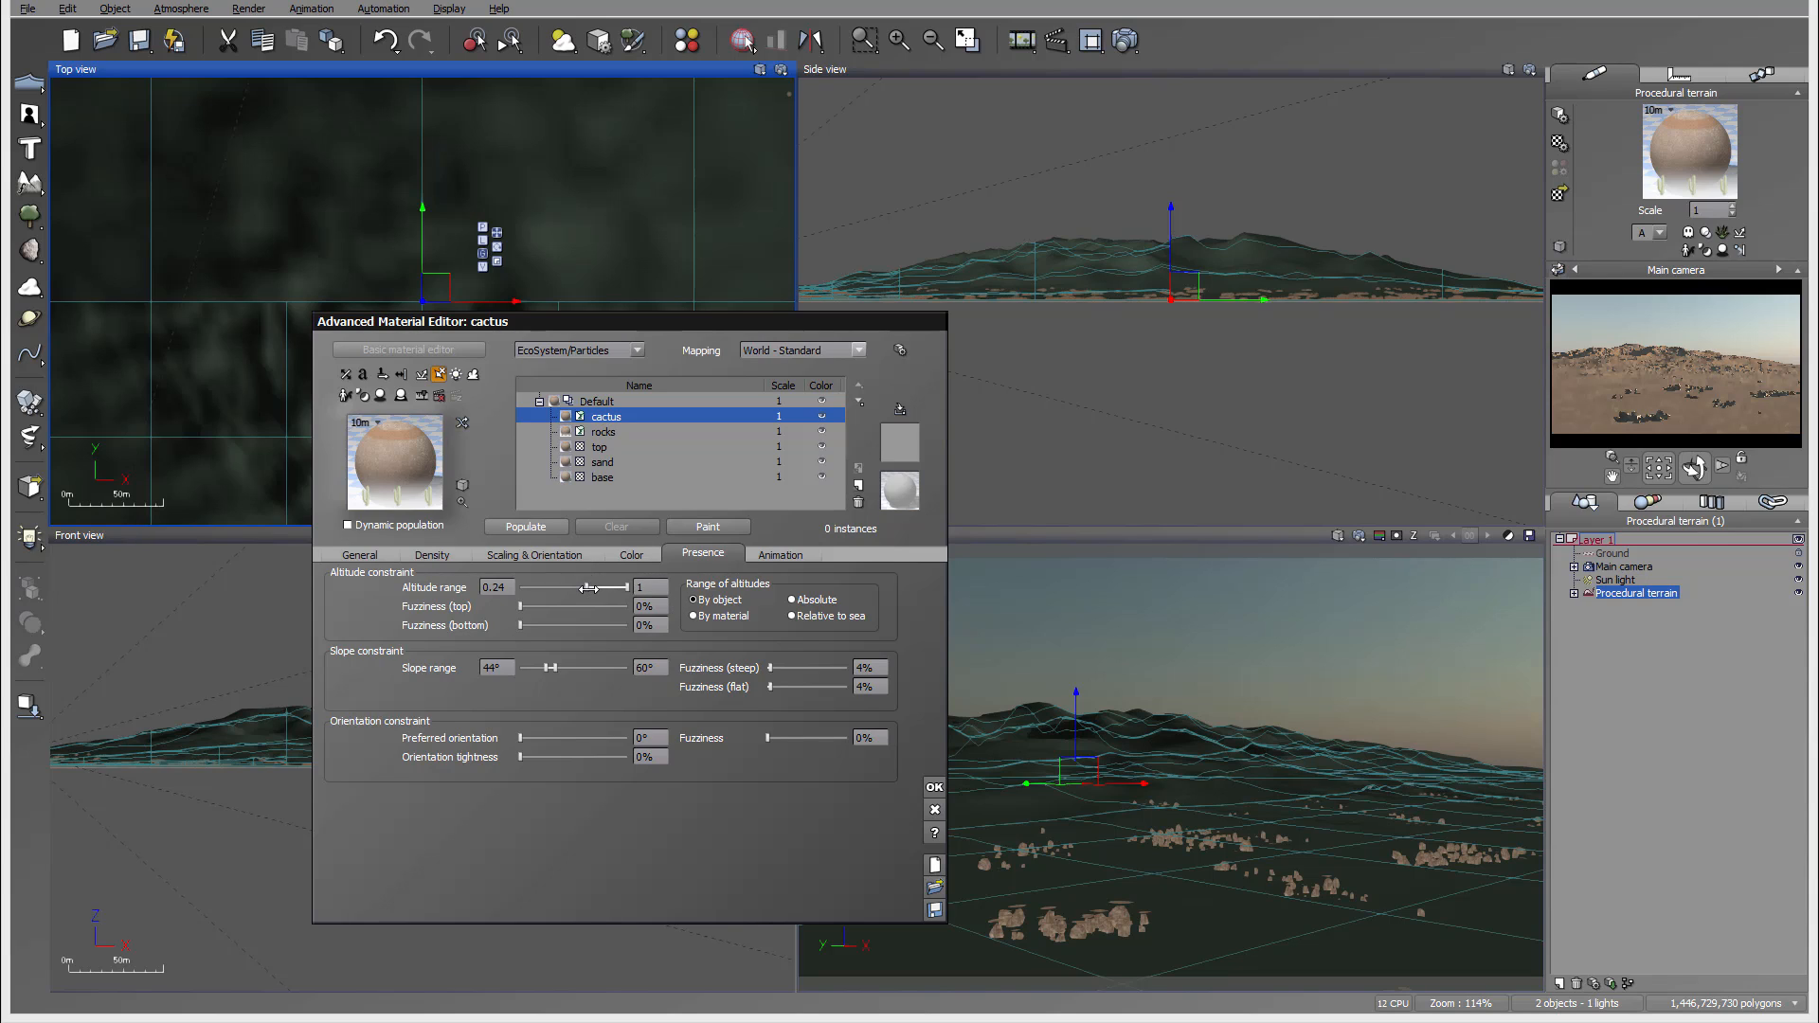
pyautogui.moveTo(588, 588); pyautogui.dragTo(520, 588)
pyautogui.moveTo(547, 668); pyautogui.dragTo(520, 668)
pyautogui.moveTo(625, 588); pyautogui.dragTo(599, 590)
pyautogui.moveTo(550, 607); pyautogui.dragTo(588, 674)
# Step: Set the cactus layer's affinity with layer to 73% and populate the terrain with cacti
pyautogui.click(361, 555)
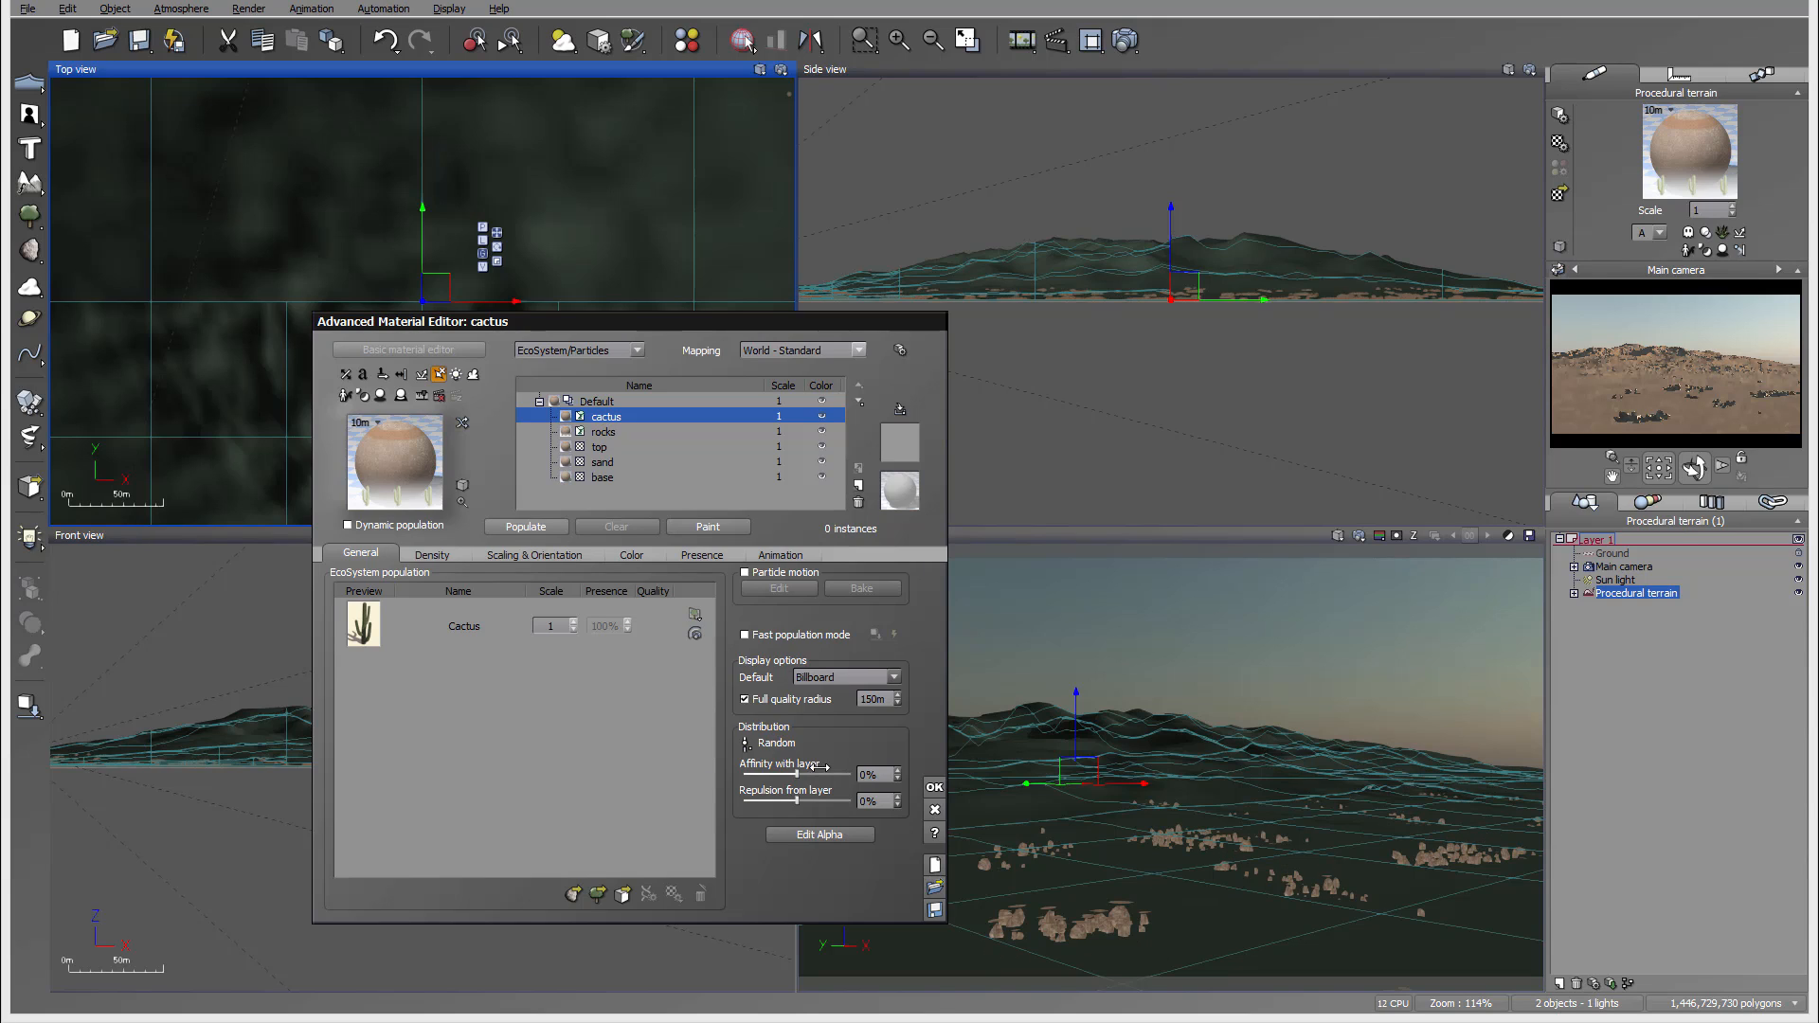
pyautogui.moveTo(810, 776); pyautogui.dragTo(831, 773)
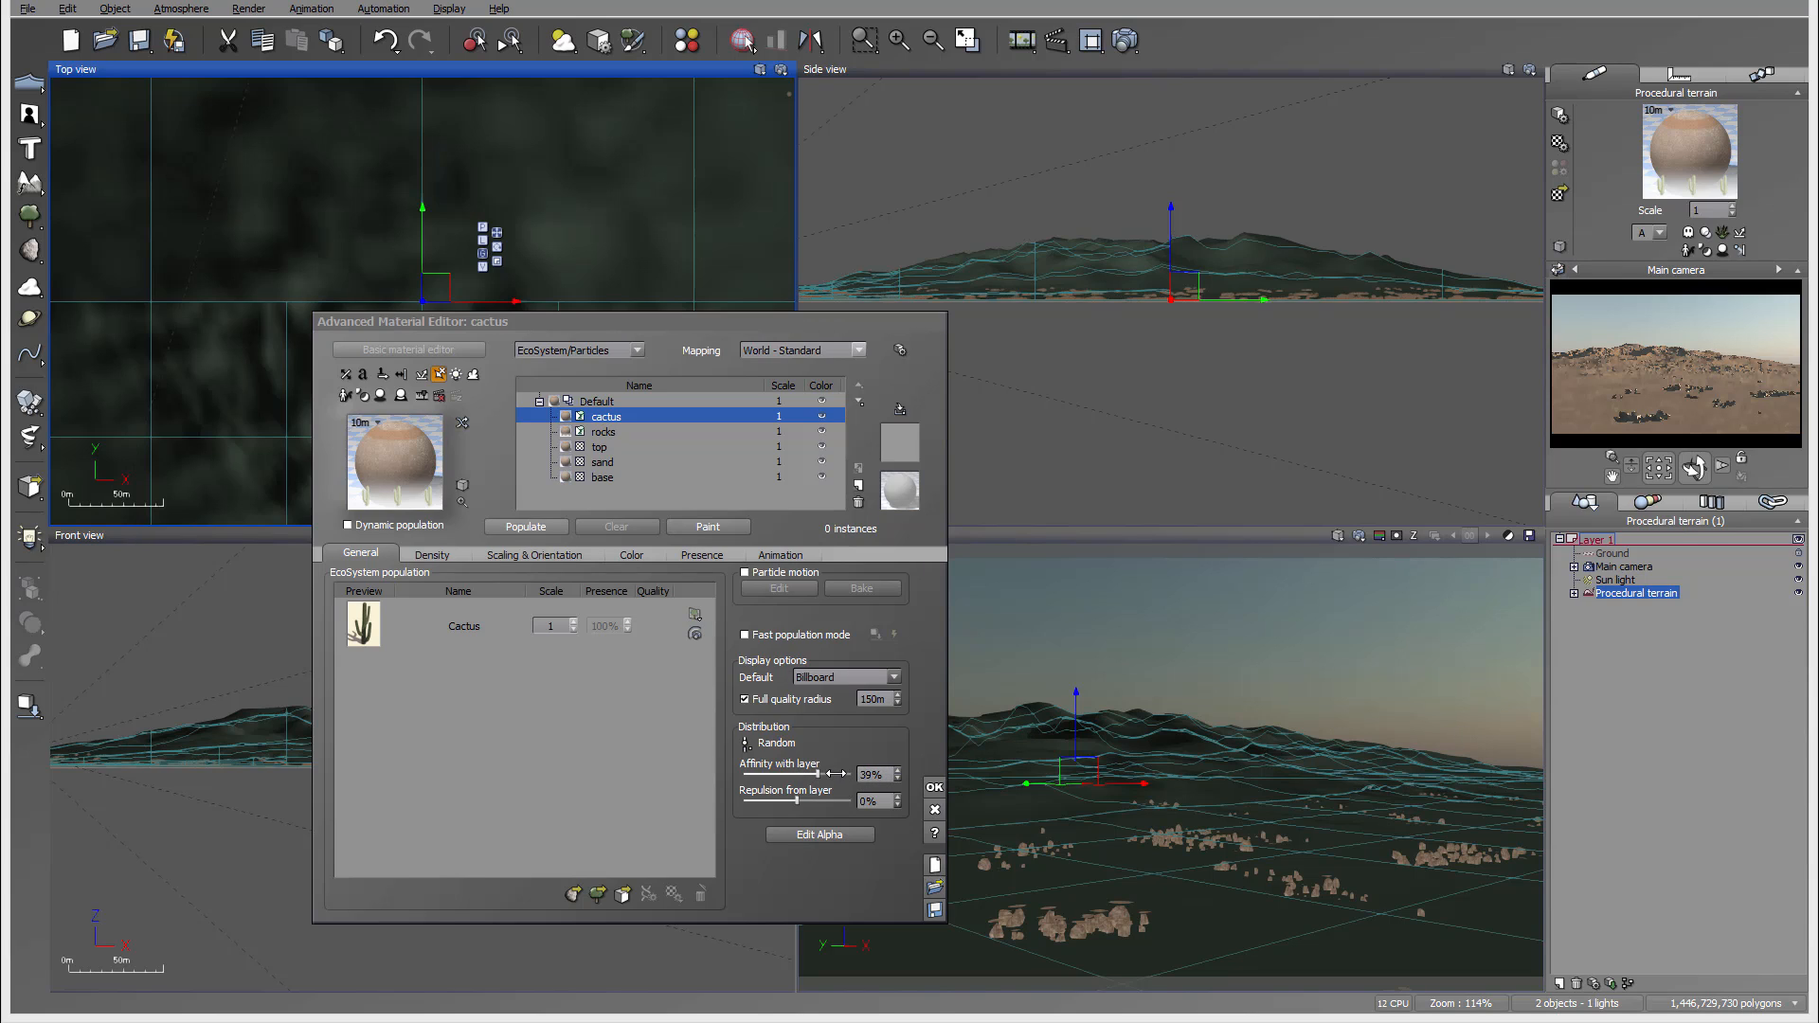
pyautogui.moveTo(816, 774); pyautogui.dragTo(829, 774)
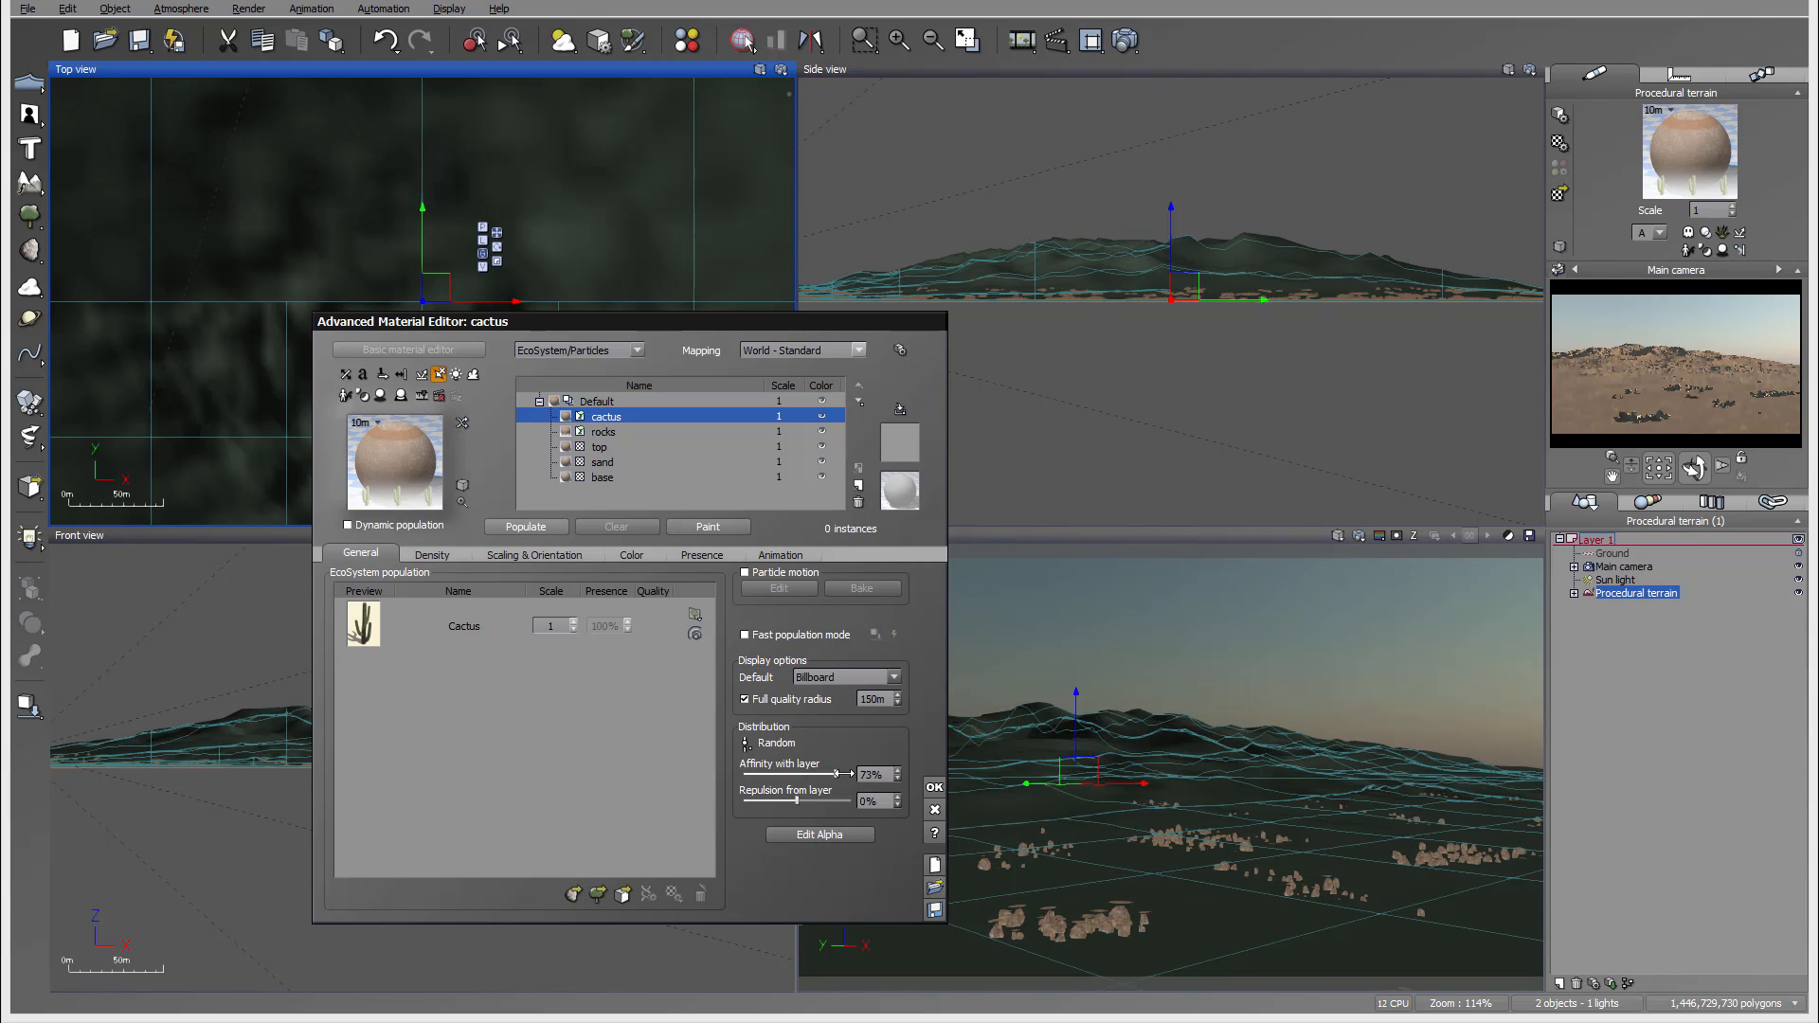
pyautogui.click(520, 528)
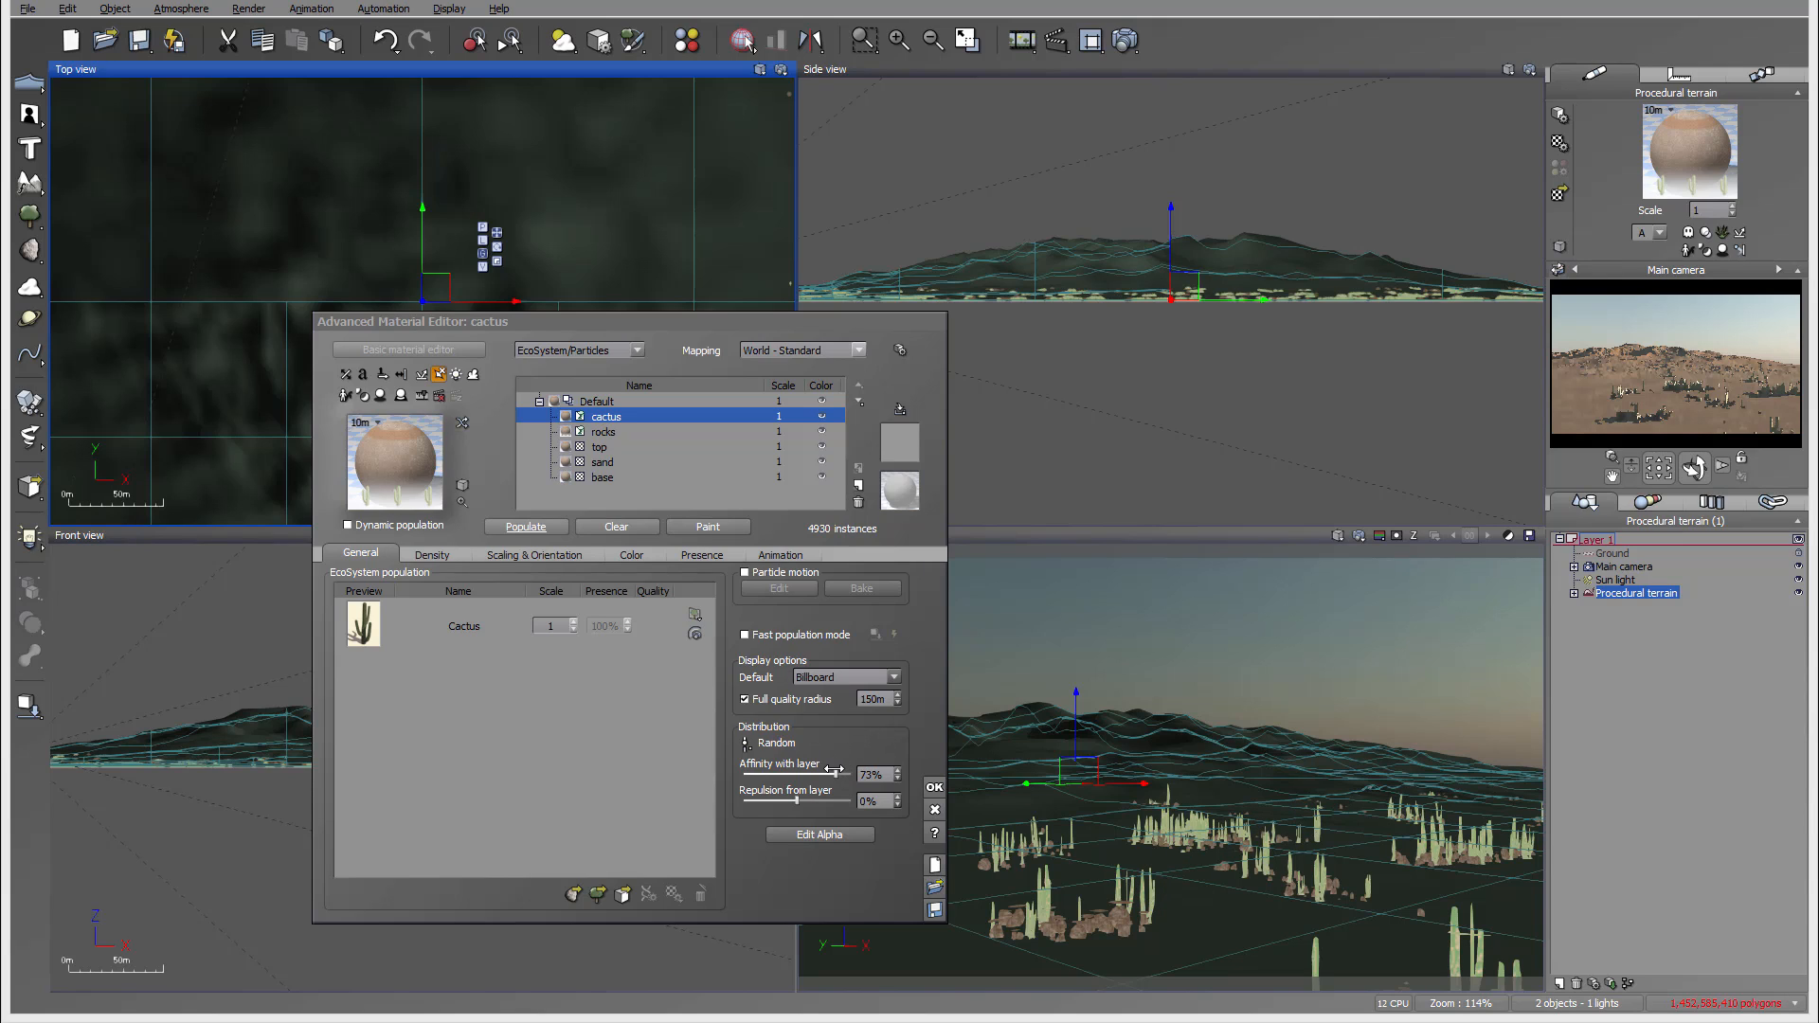
# Step: Reduce the cactus layer's affinity with layer to 58% and repopulate the cacti
pyautogui.moveTo(834, 770); pyautogui.dragTo(829, 770)
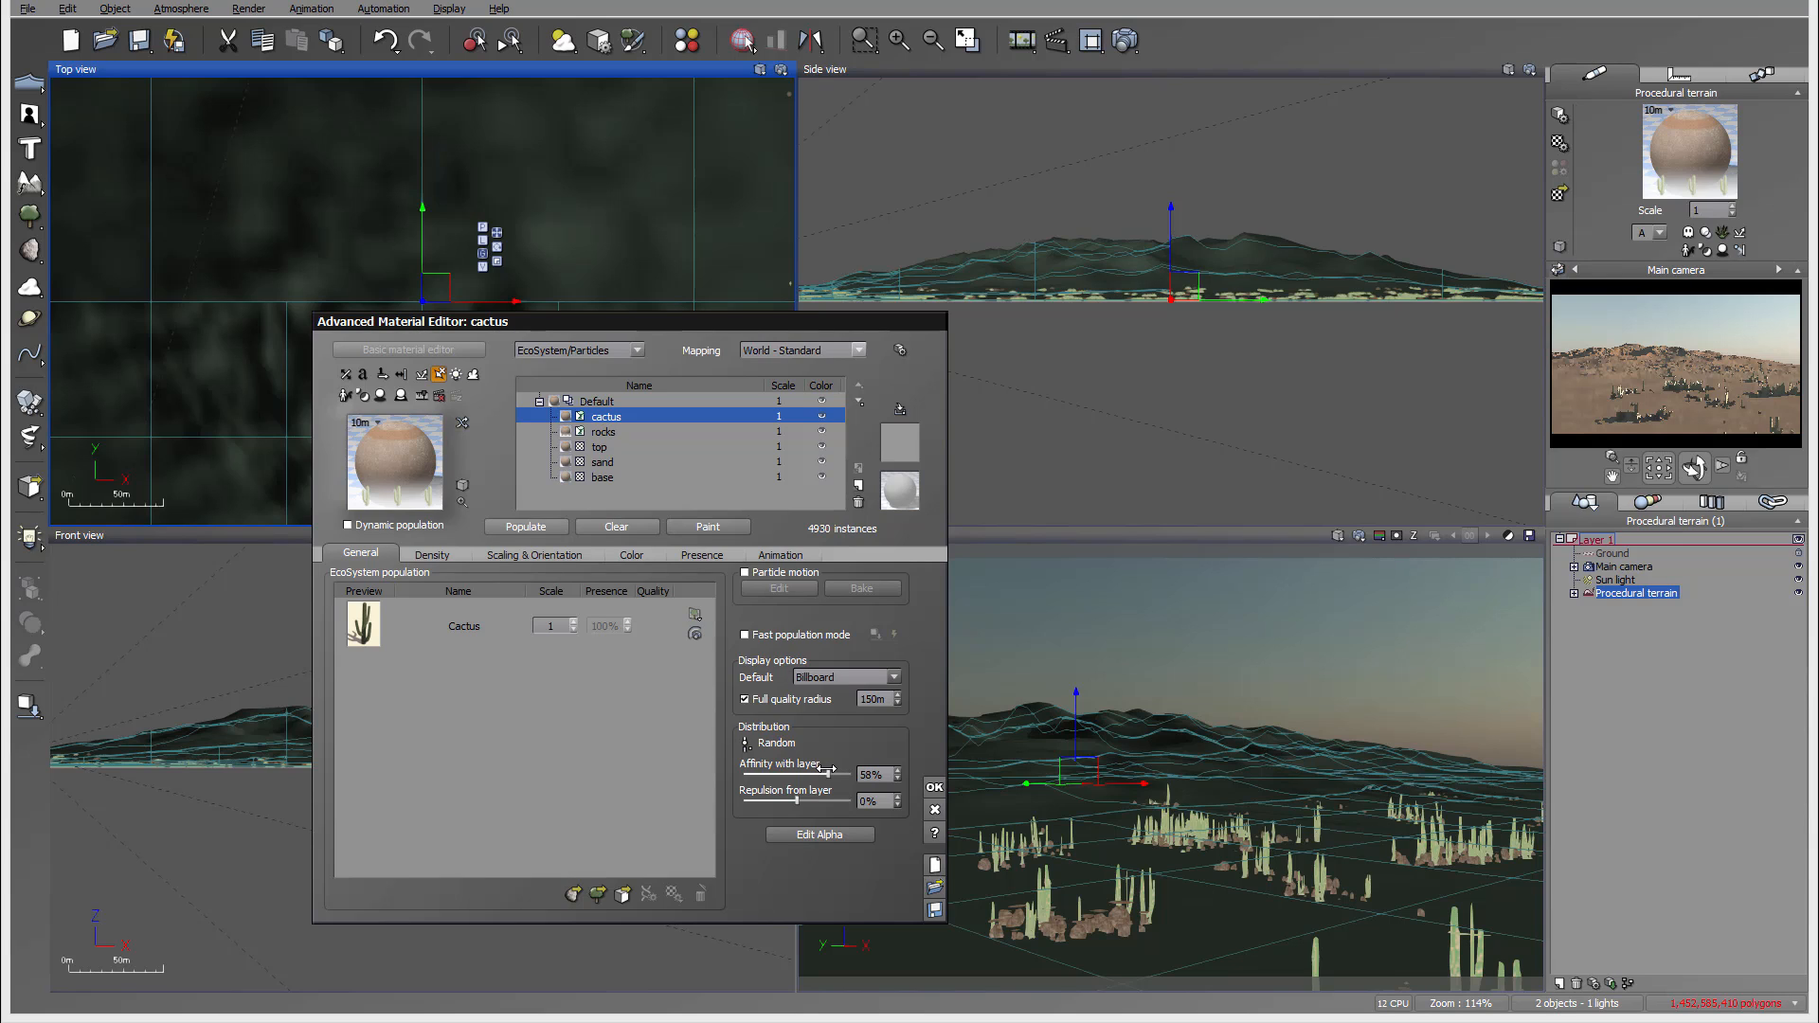
pyautogui.click(507, 527)
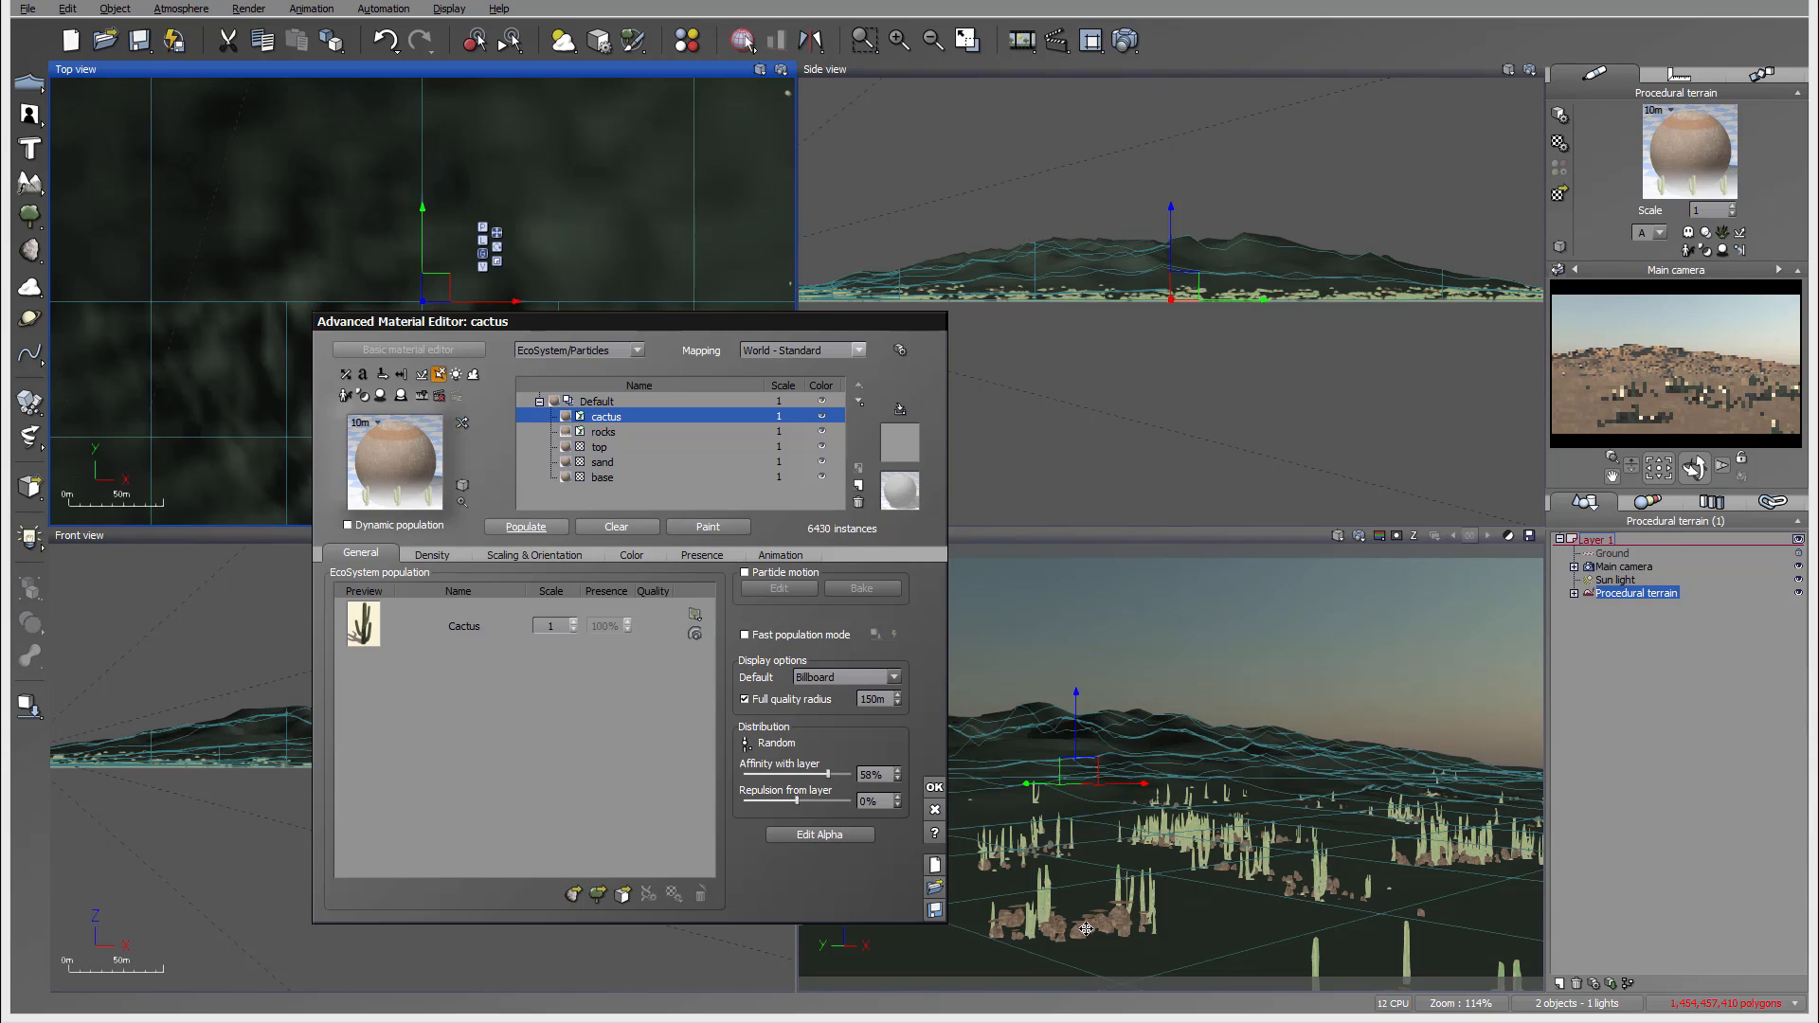
# Step: Add an EcoSystem layer above the top layer of the terrain material and name it "weeds"
pyautogui.click(639, 447)
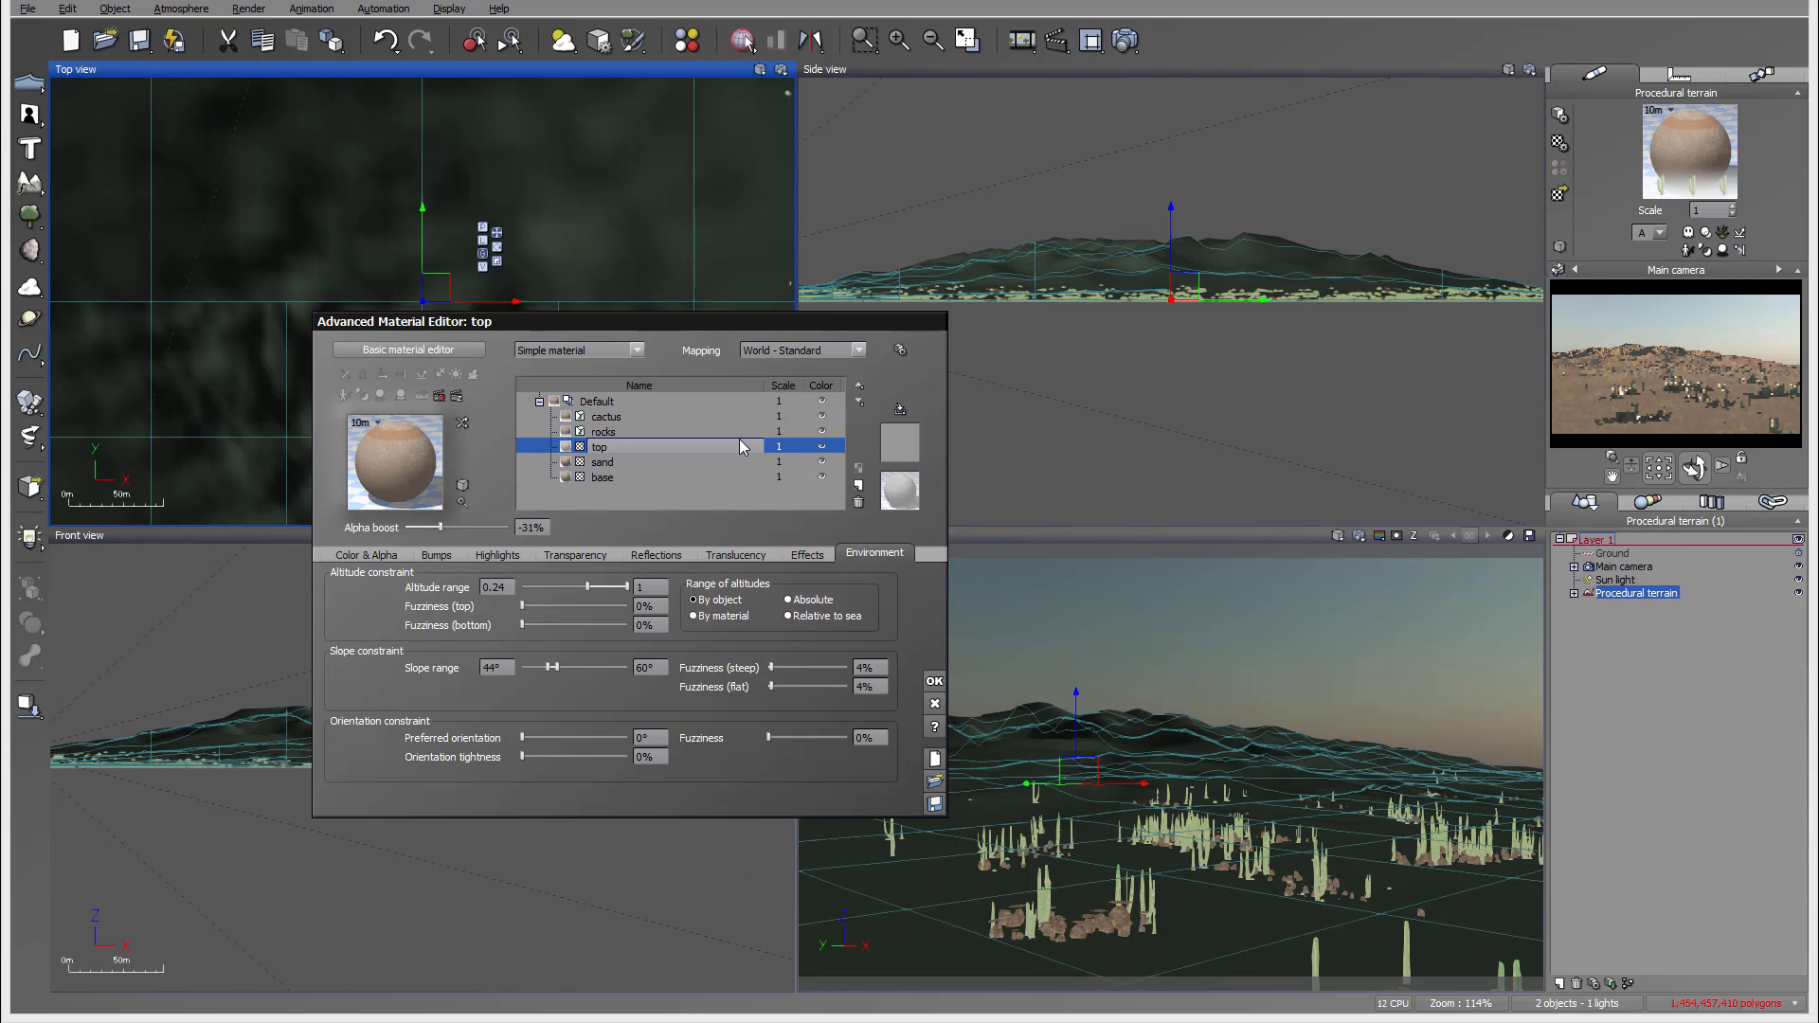
pyautogui.click(616, 350)
pyautogui.click(589, 407)
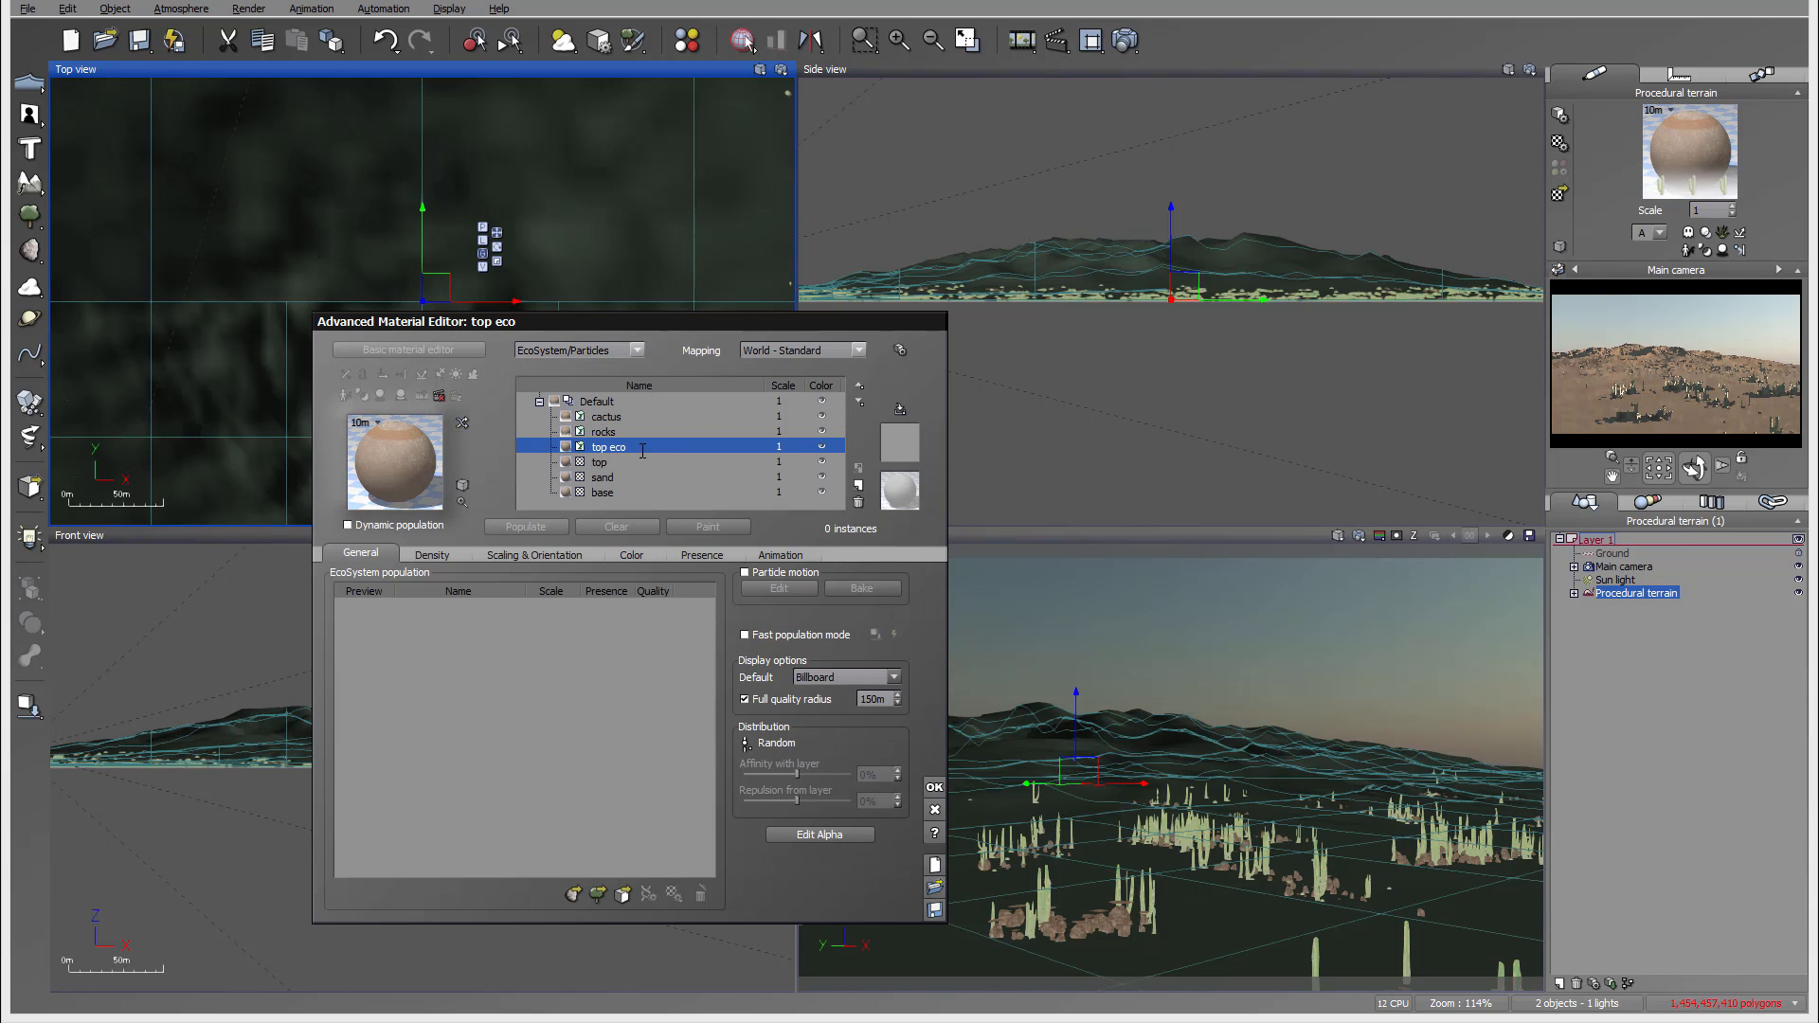
pyautogui.click(640, 446)
pyautogui.write('w')
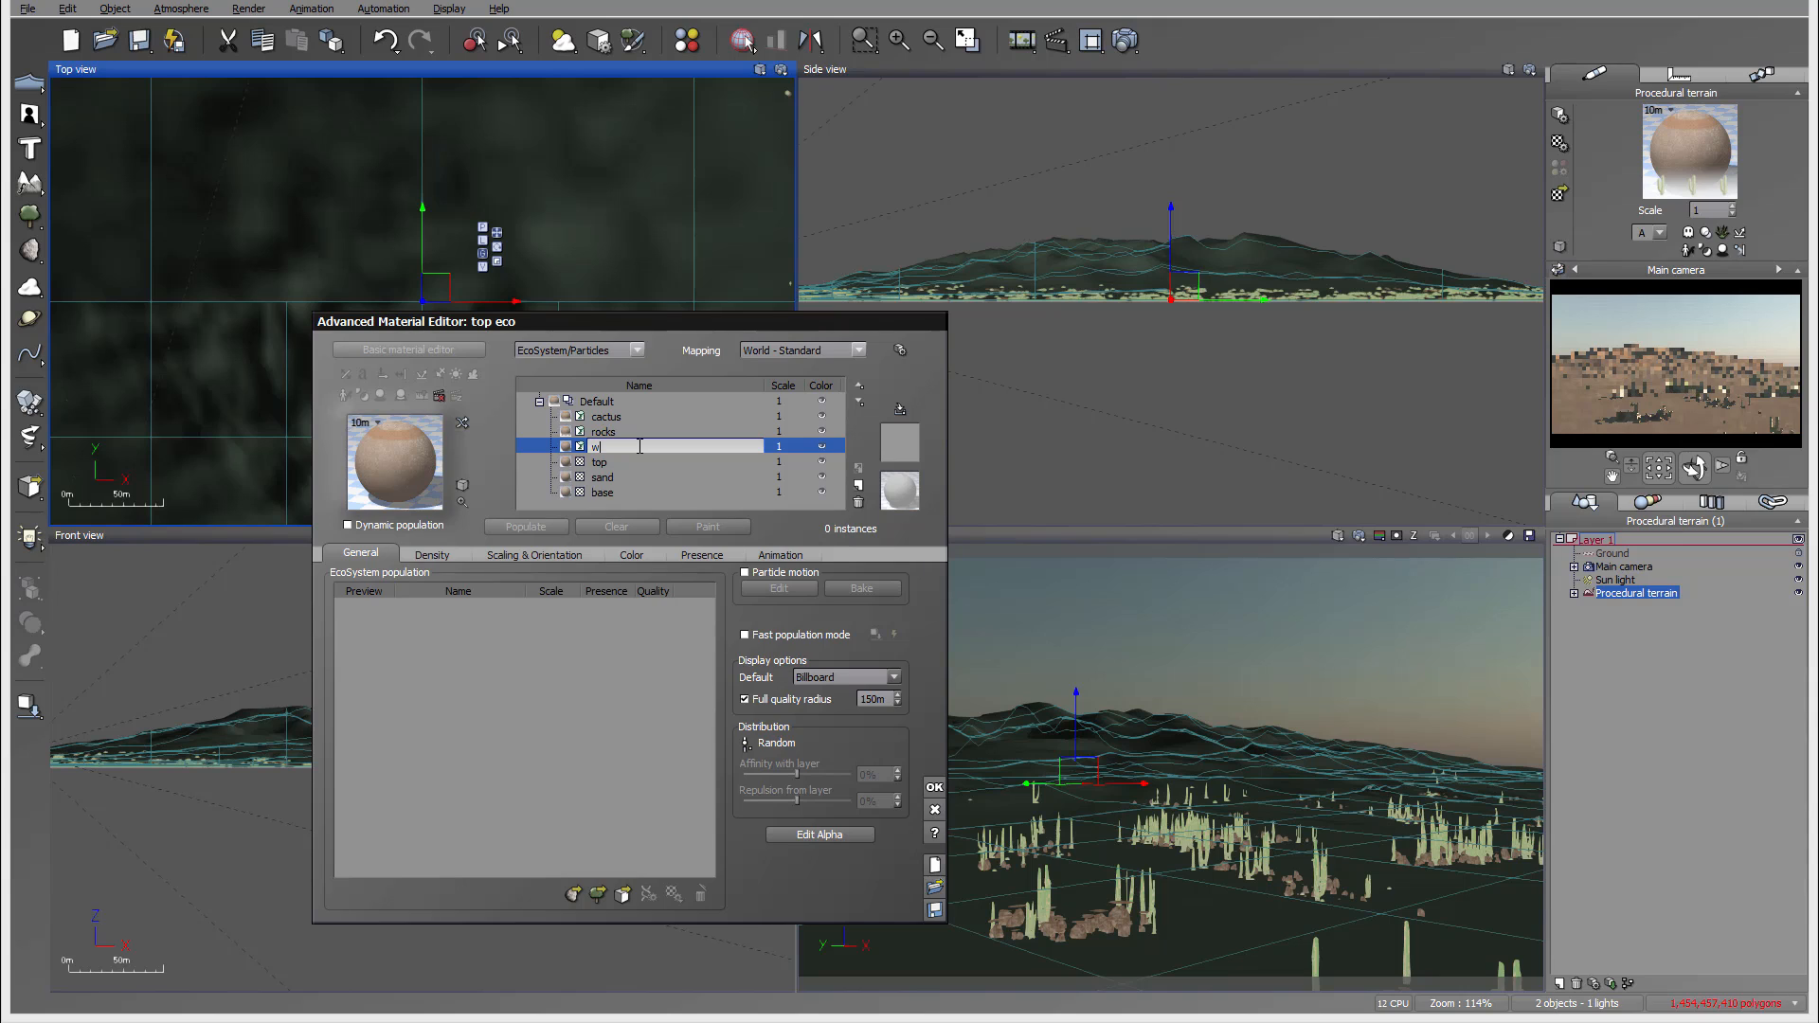
pyautogui.write('eeds')
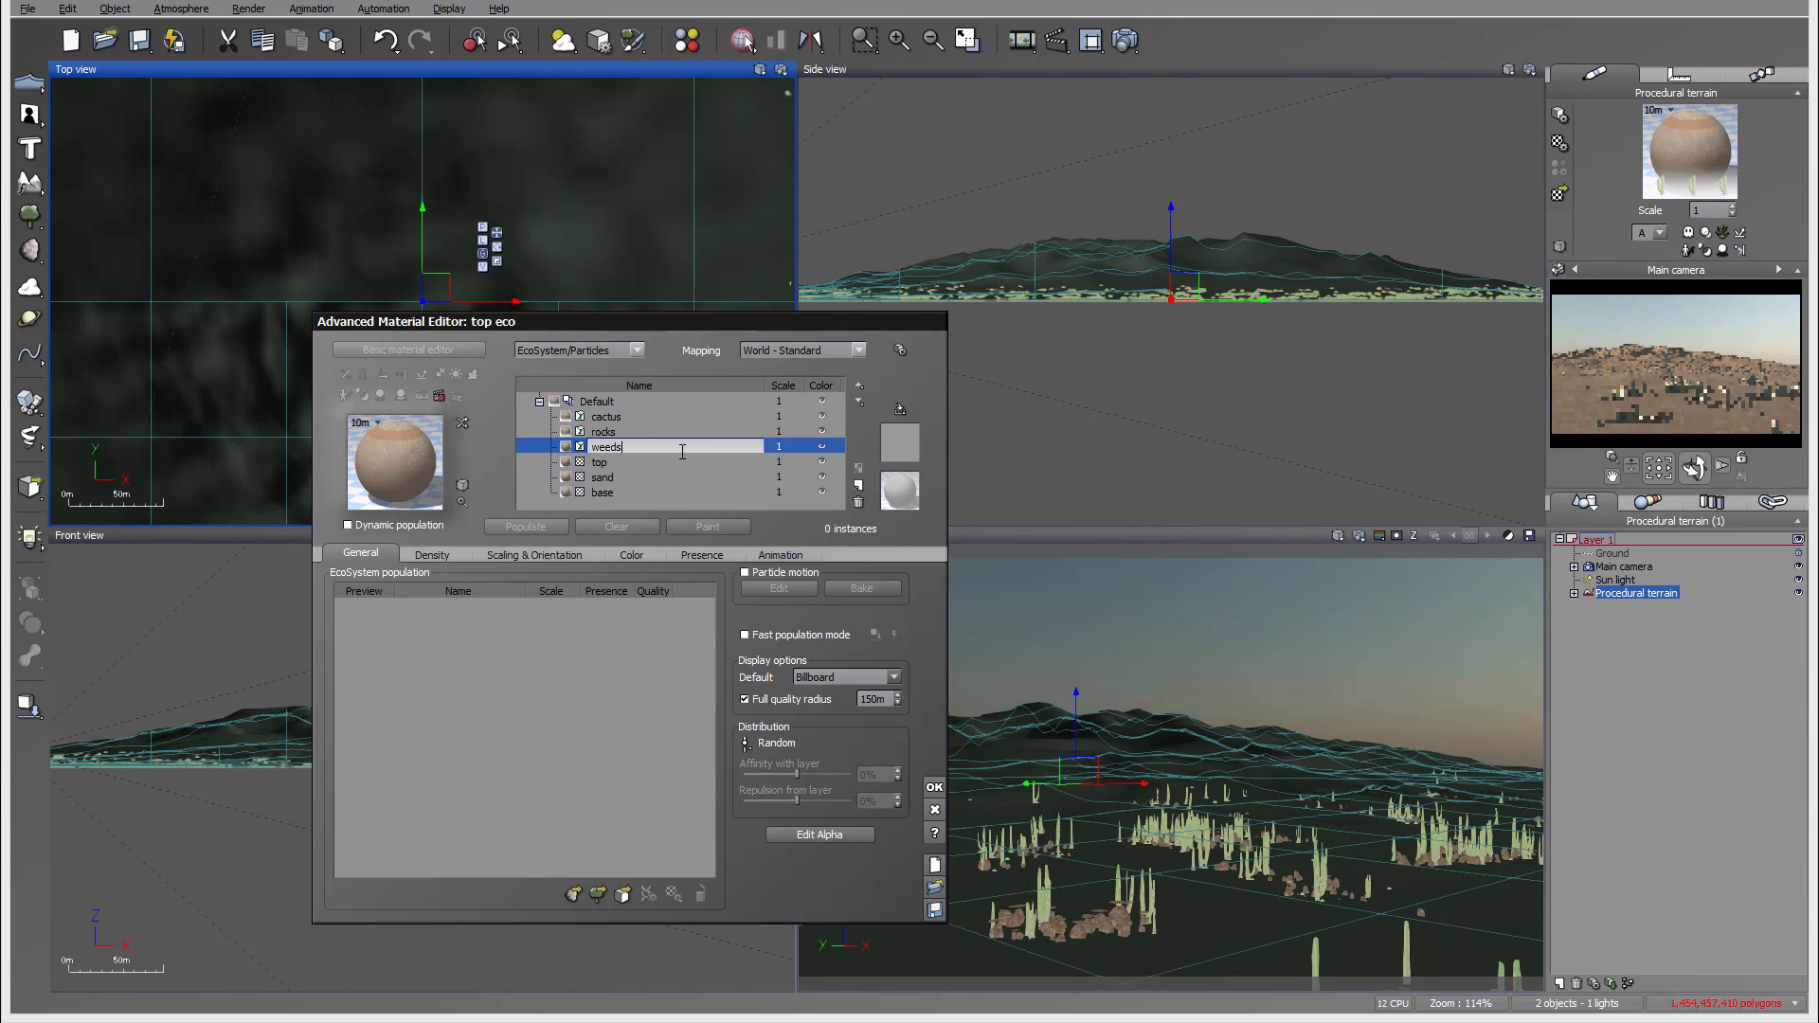
pyautogui.click(697, 486)
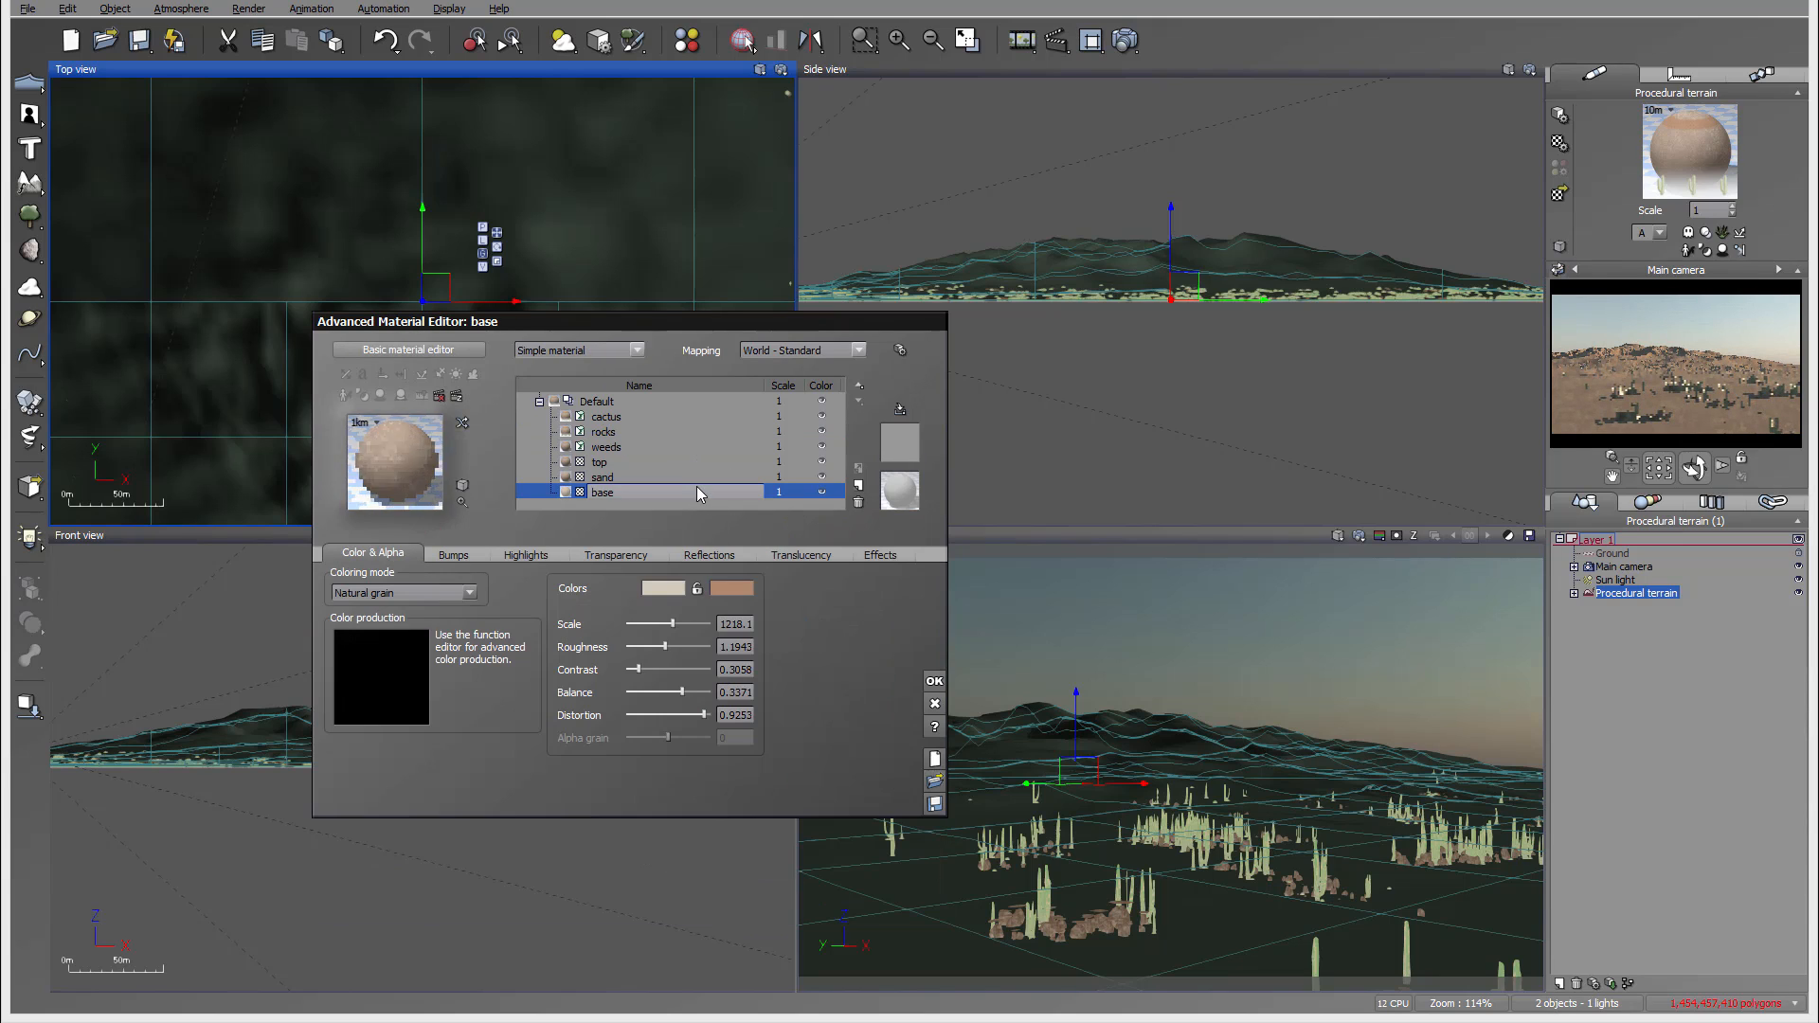
# Step: Add the Dry Weeds species from the Grasses - Plants collection to the weeds layer's population
pyautogui.click(659, 447)
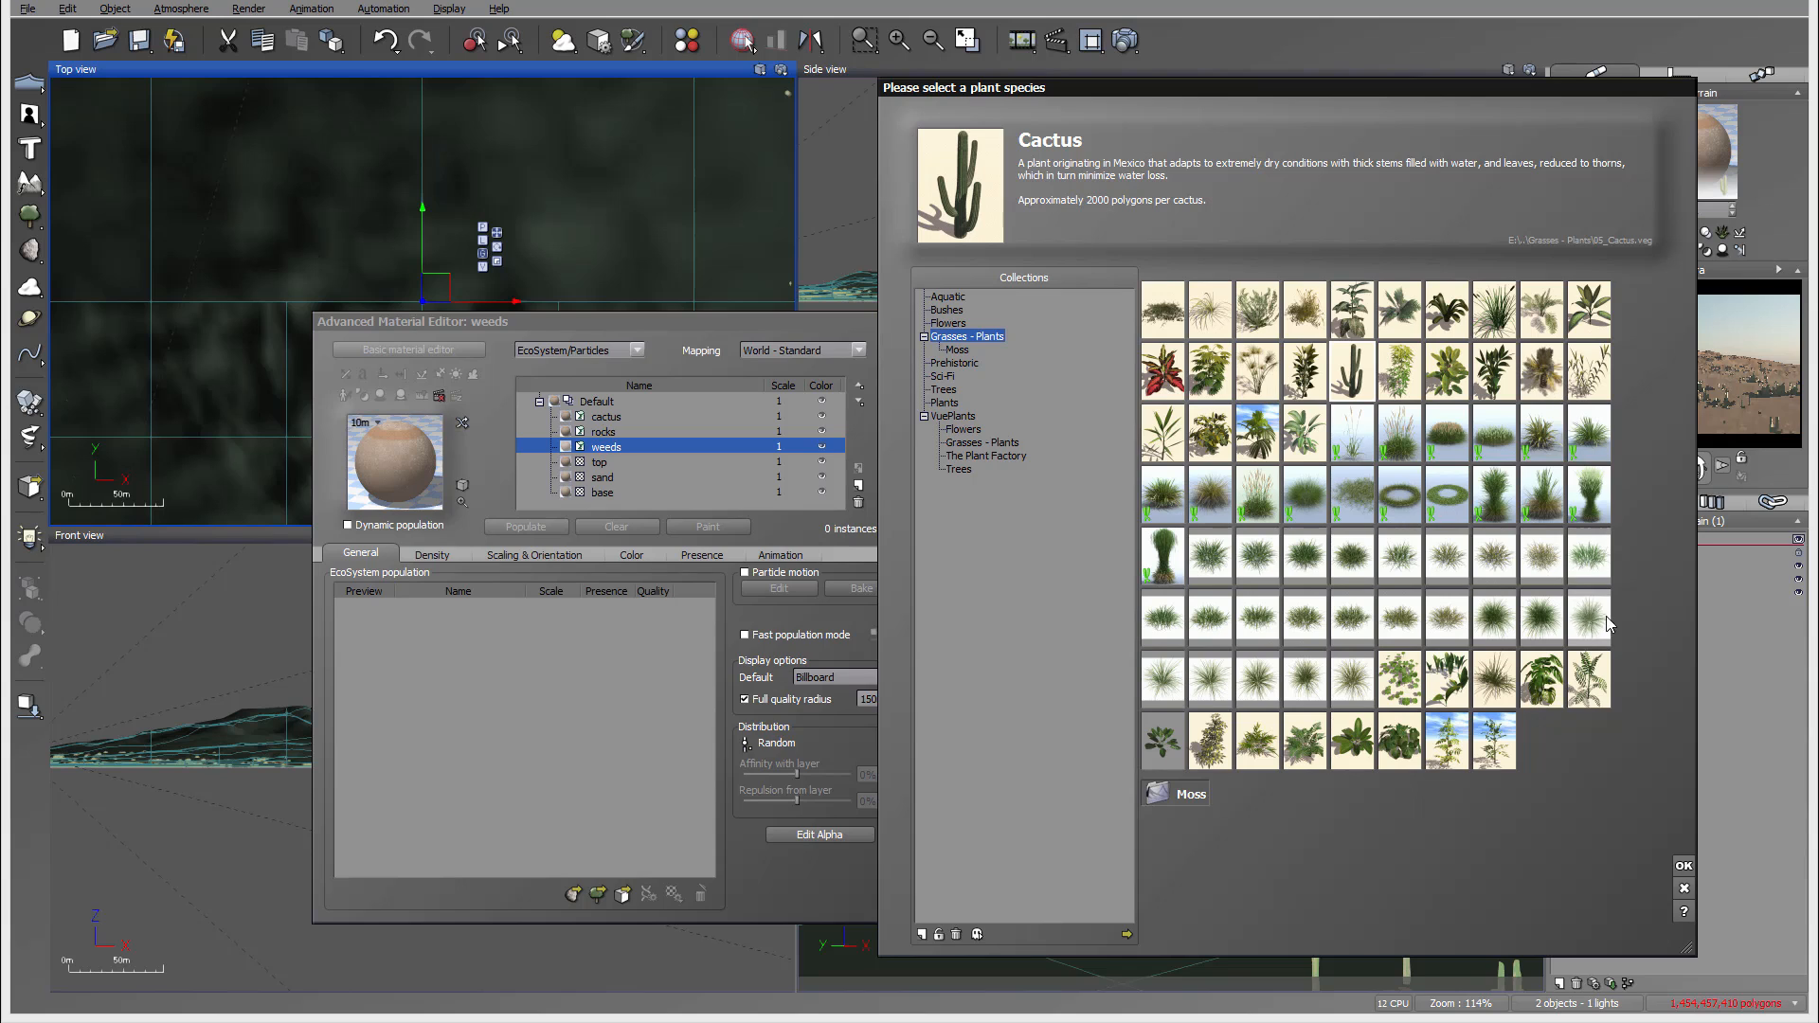
pyautogui.click(1305, 309)
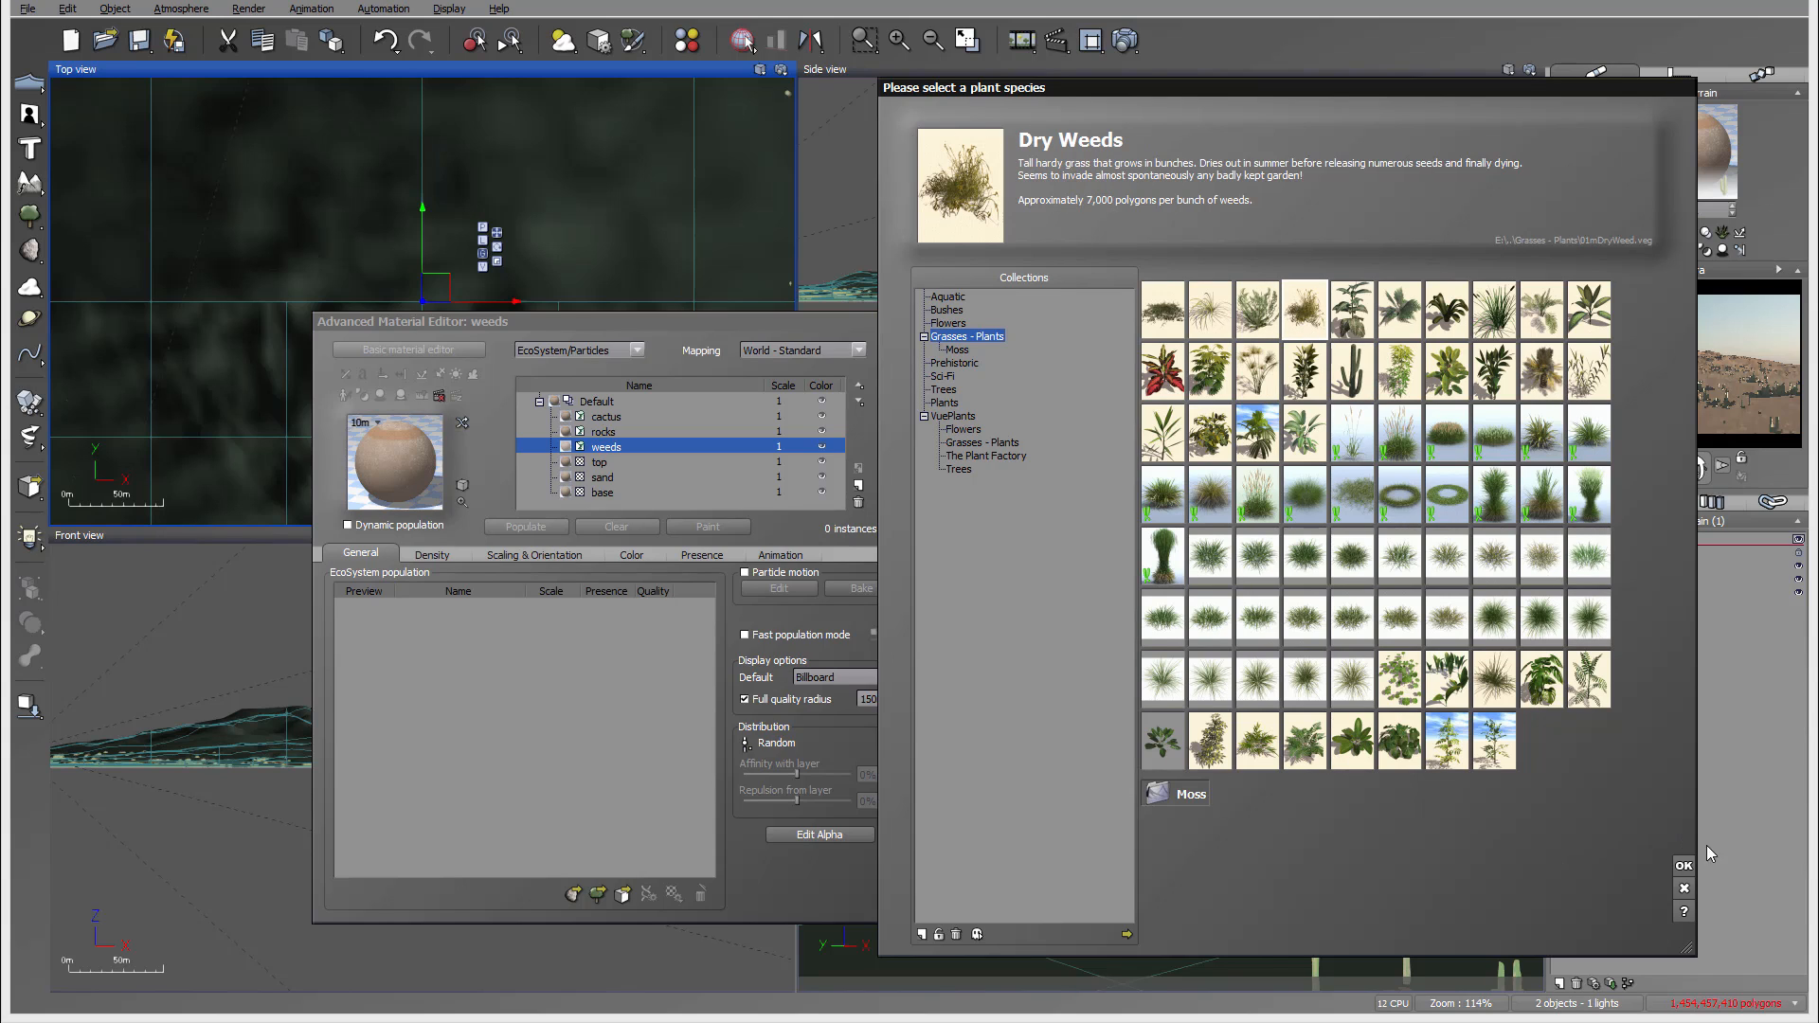
pyautogui.click(1684, 866)
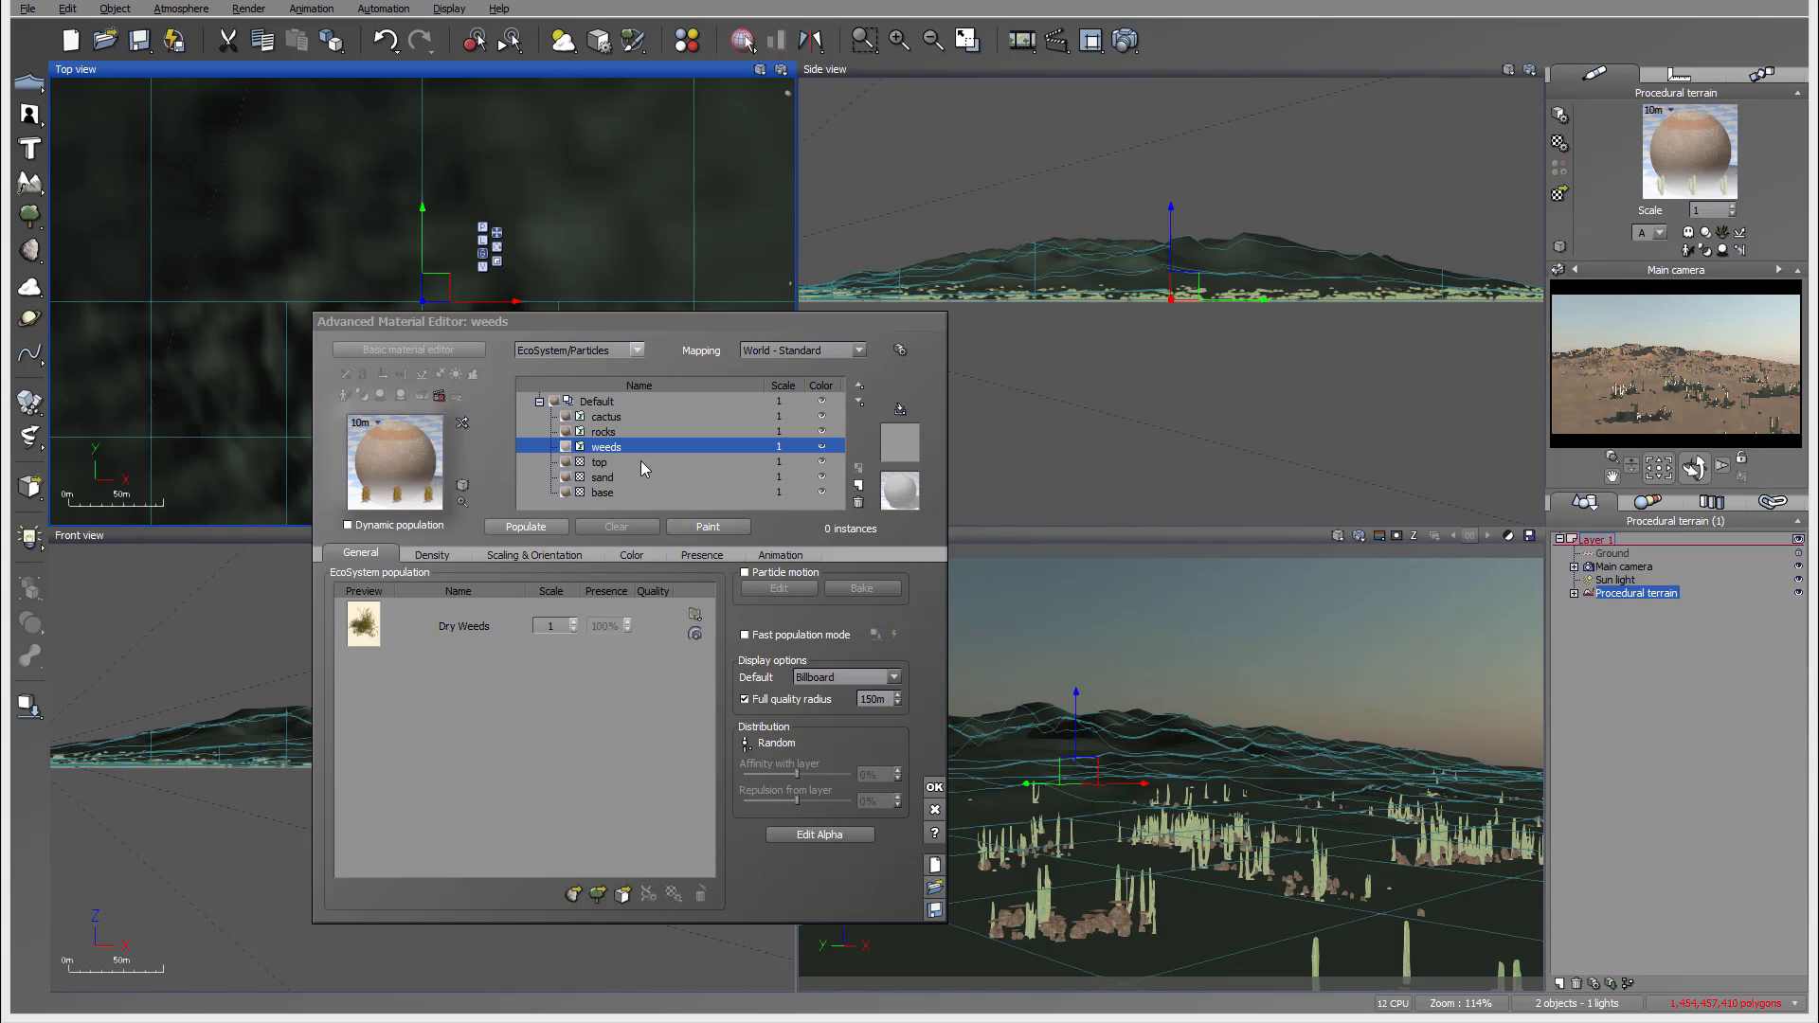
# Step: Set the weeds layer's overall density to 43% and enable clumping
pyautogui.click(432, 557)
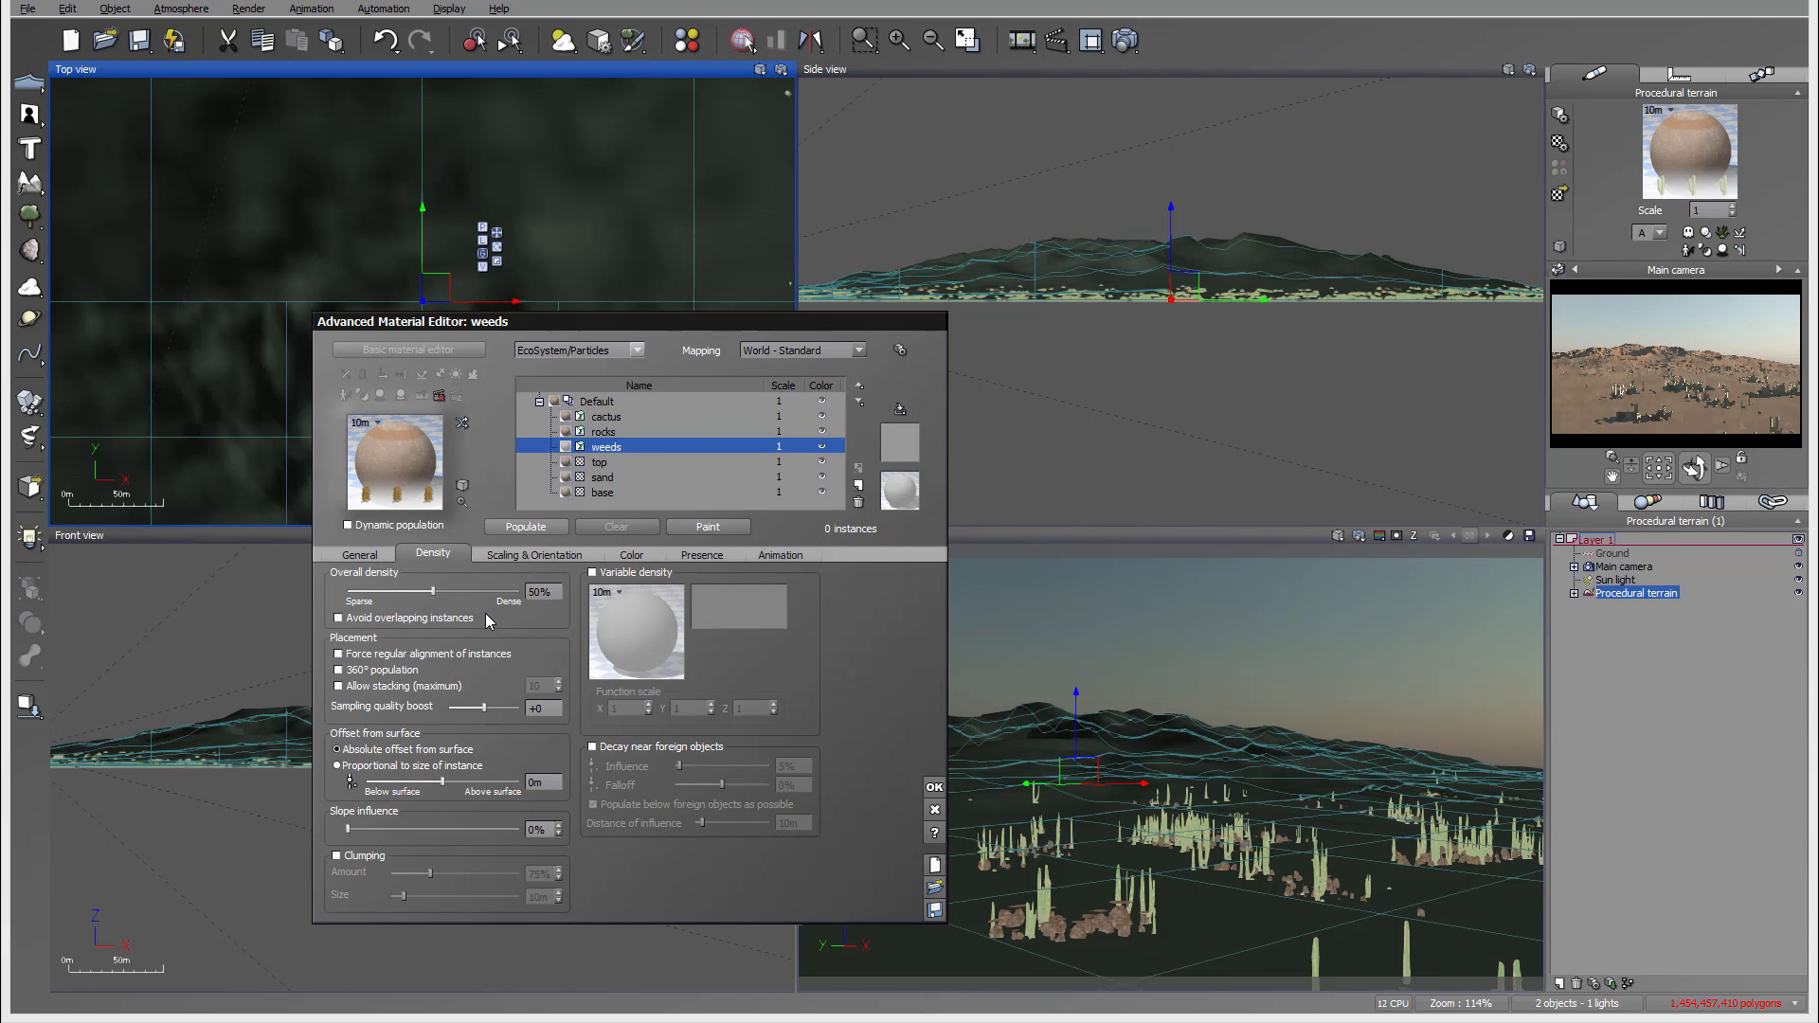
pyautogui.moveTo(457, 590); pyautogui.dragTo(445, 590)
pyautogui.click(370, 856)
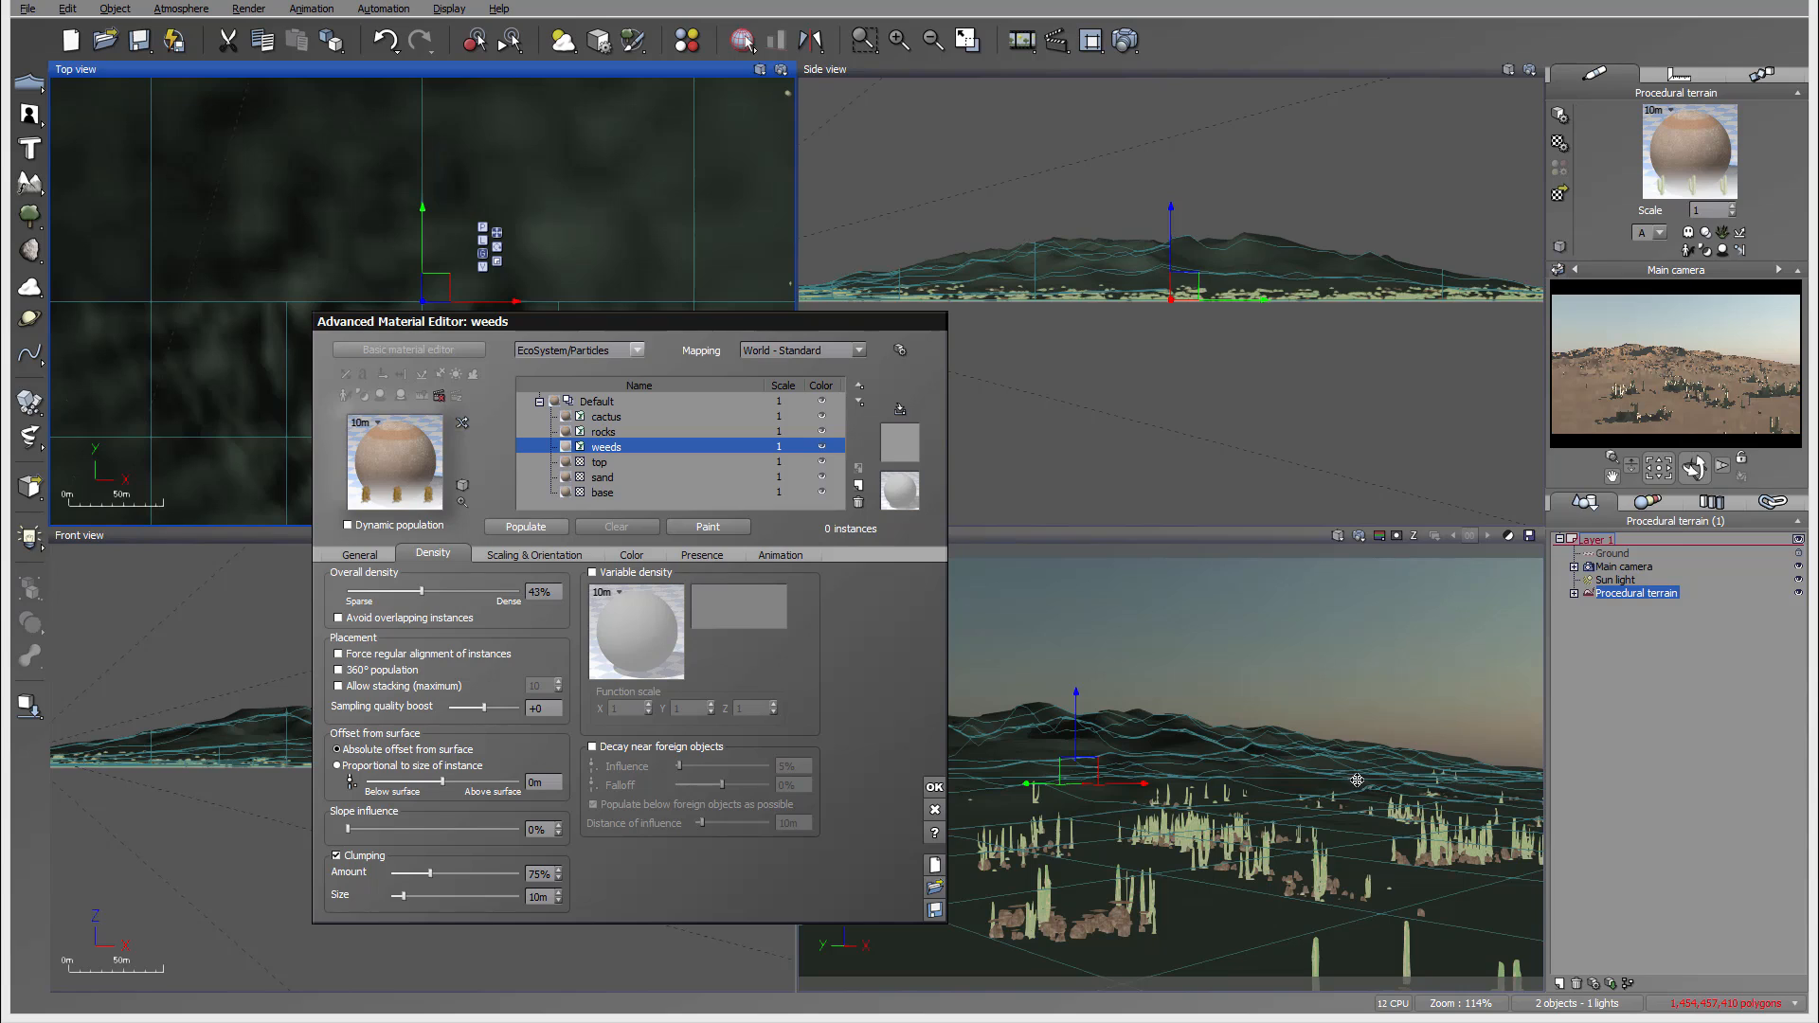
# Step: Clear the populated instances of the rocks layer and the cactus layer
pyautogui.click(674, 432)
pyautogui.click(639, 529)
pyautogui.click(680, 417)
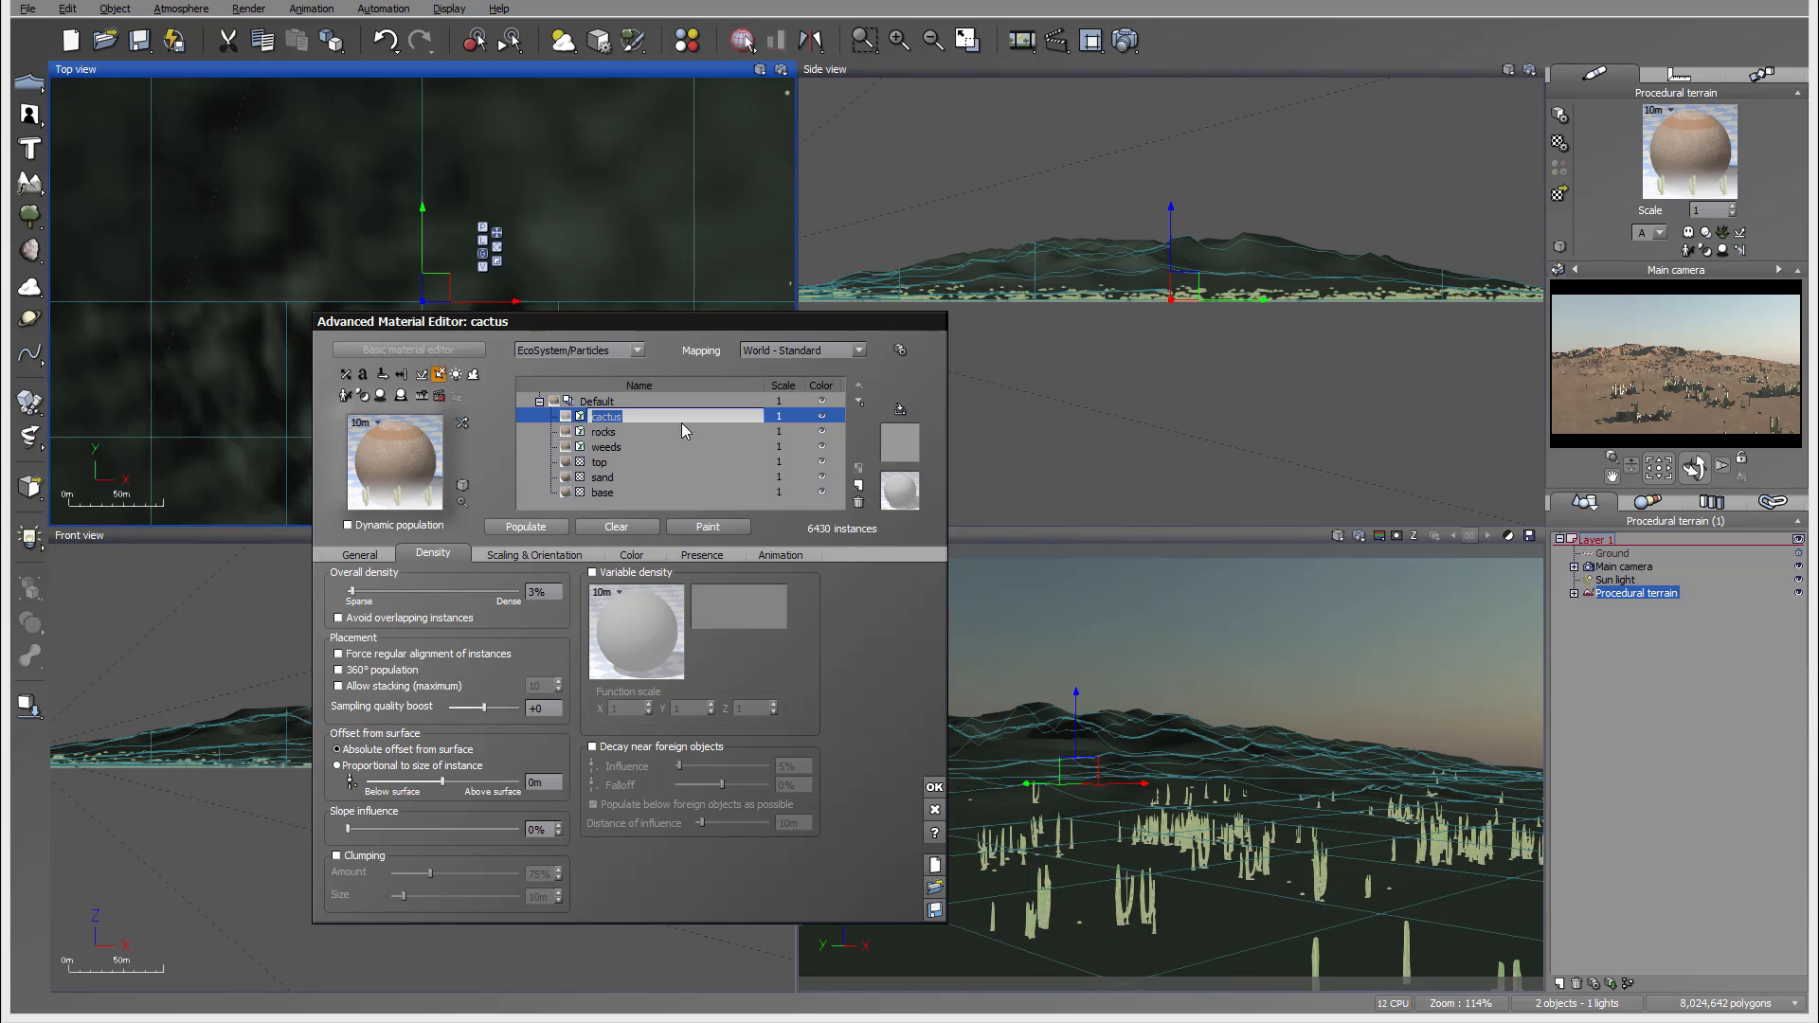
# Step: Set the weeds layer's clumping amount to 91% and its clumping size to 25 m
pyautogui.click(645, 447)
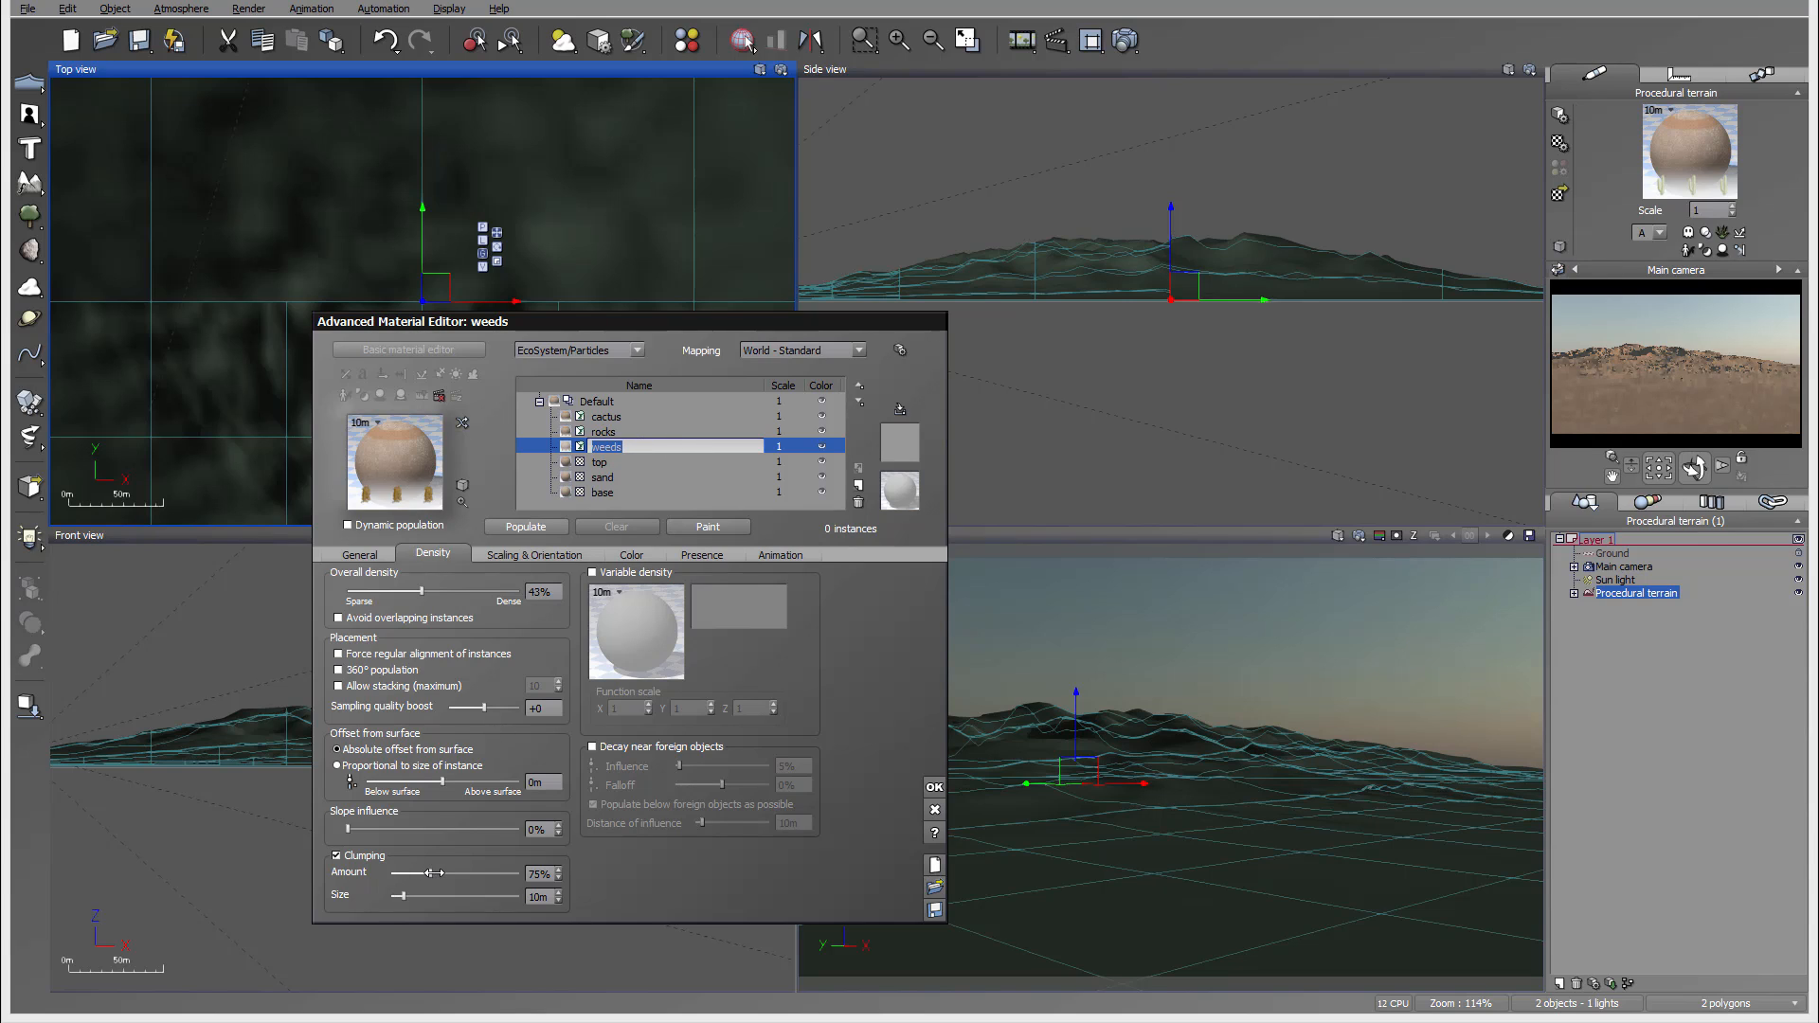
pyautogui.moveTo(433, 872)
pyautogui.mouseDown()
pyautogui.moveTo(476, 877)
pyautogui.moveTo(446, 900)
pyautogui.mouseUp()
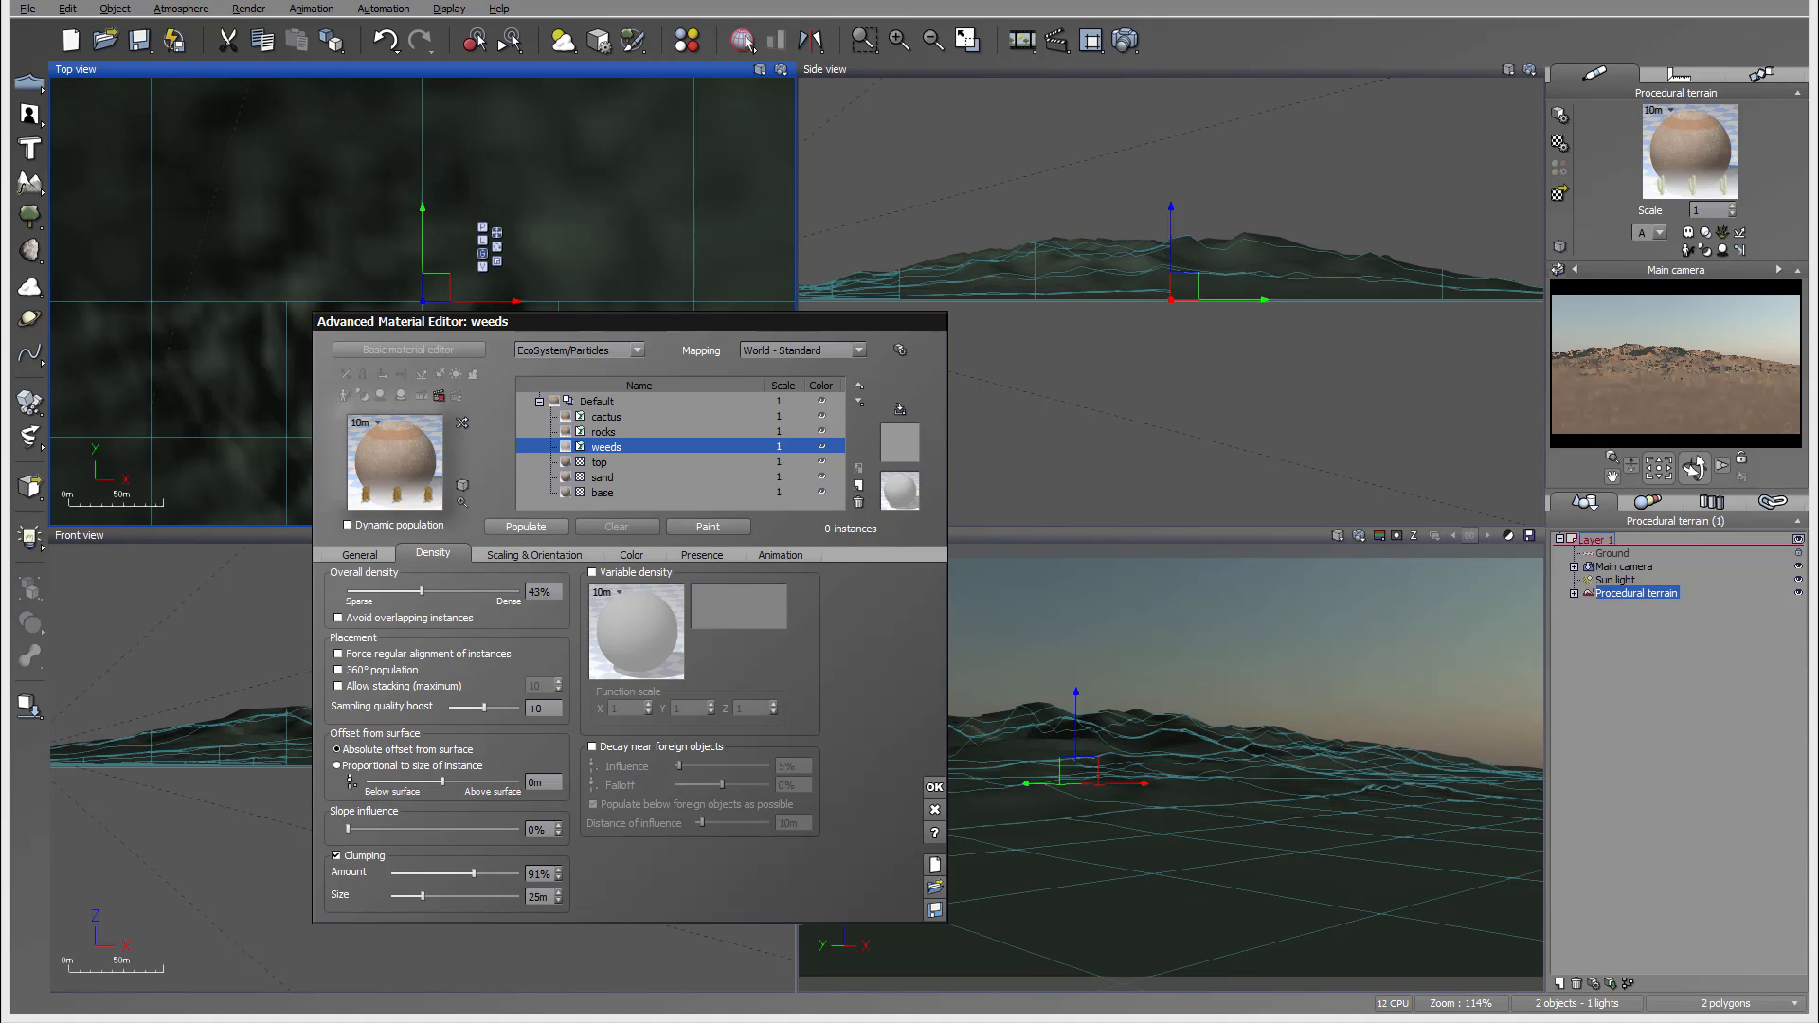
# Step: Scale the weeds to 1.548, make them lean out at low density by 63%, and populate the layer
pyautogui.click(552, 551)
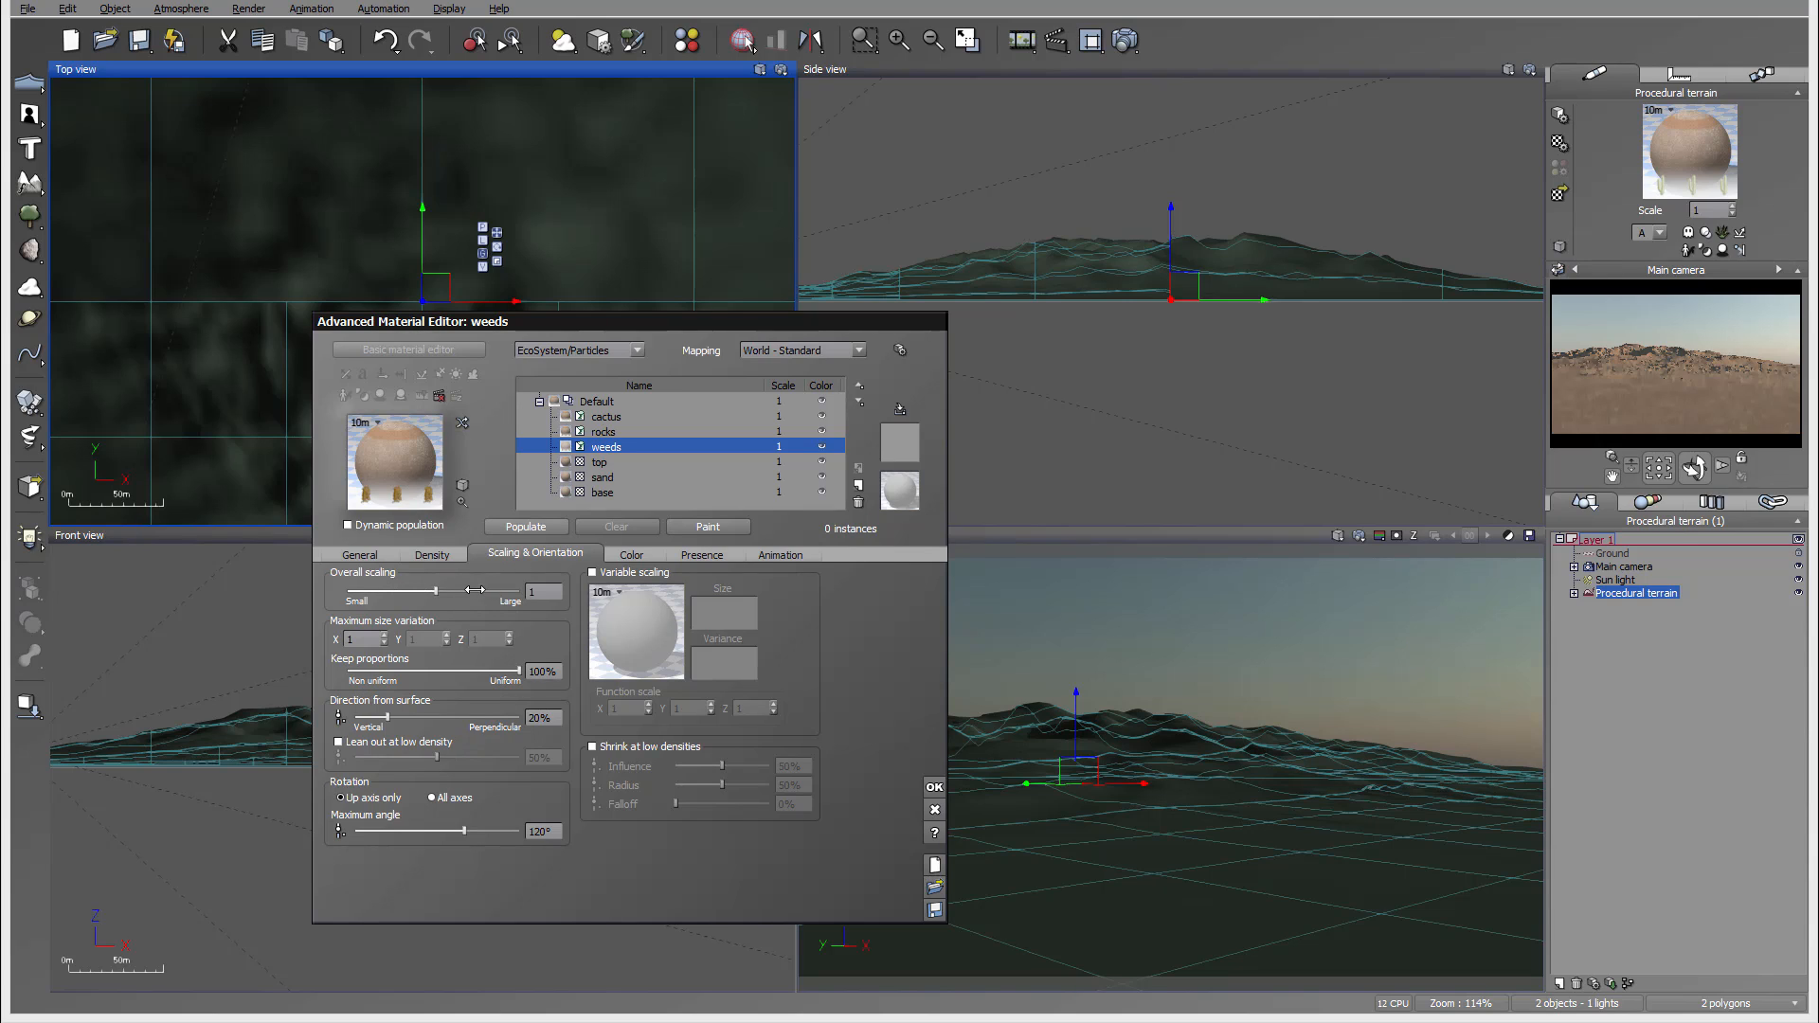
pyautogui.moveTo(471, 588); pyautogui.dragTo(485, 589)
pyautogui.click(339, 742)
pyautogui.click(492, 529)
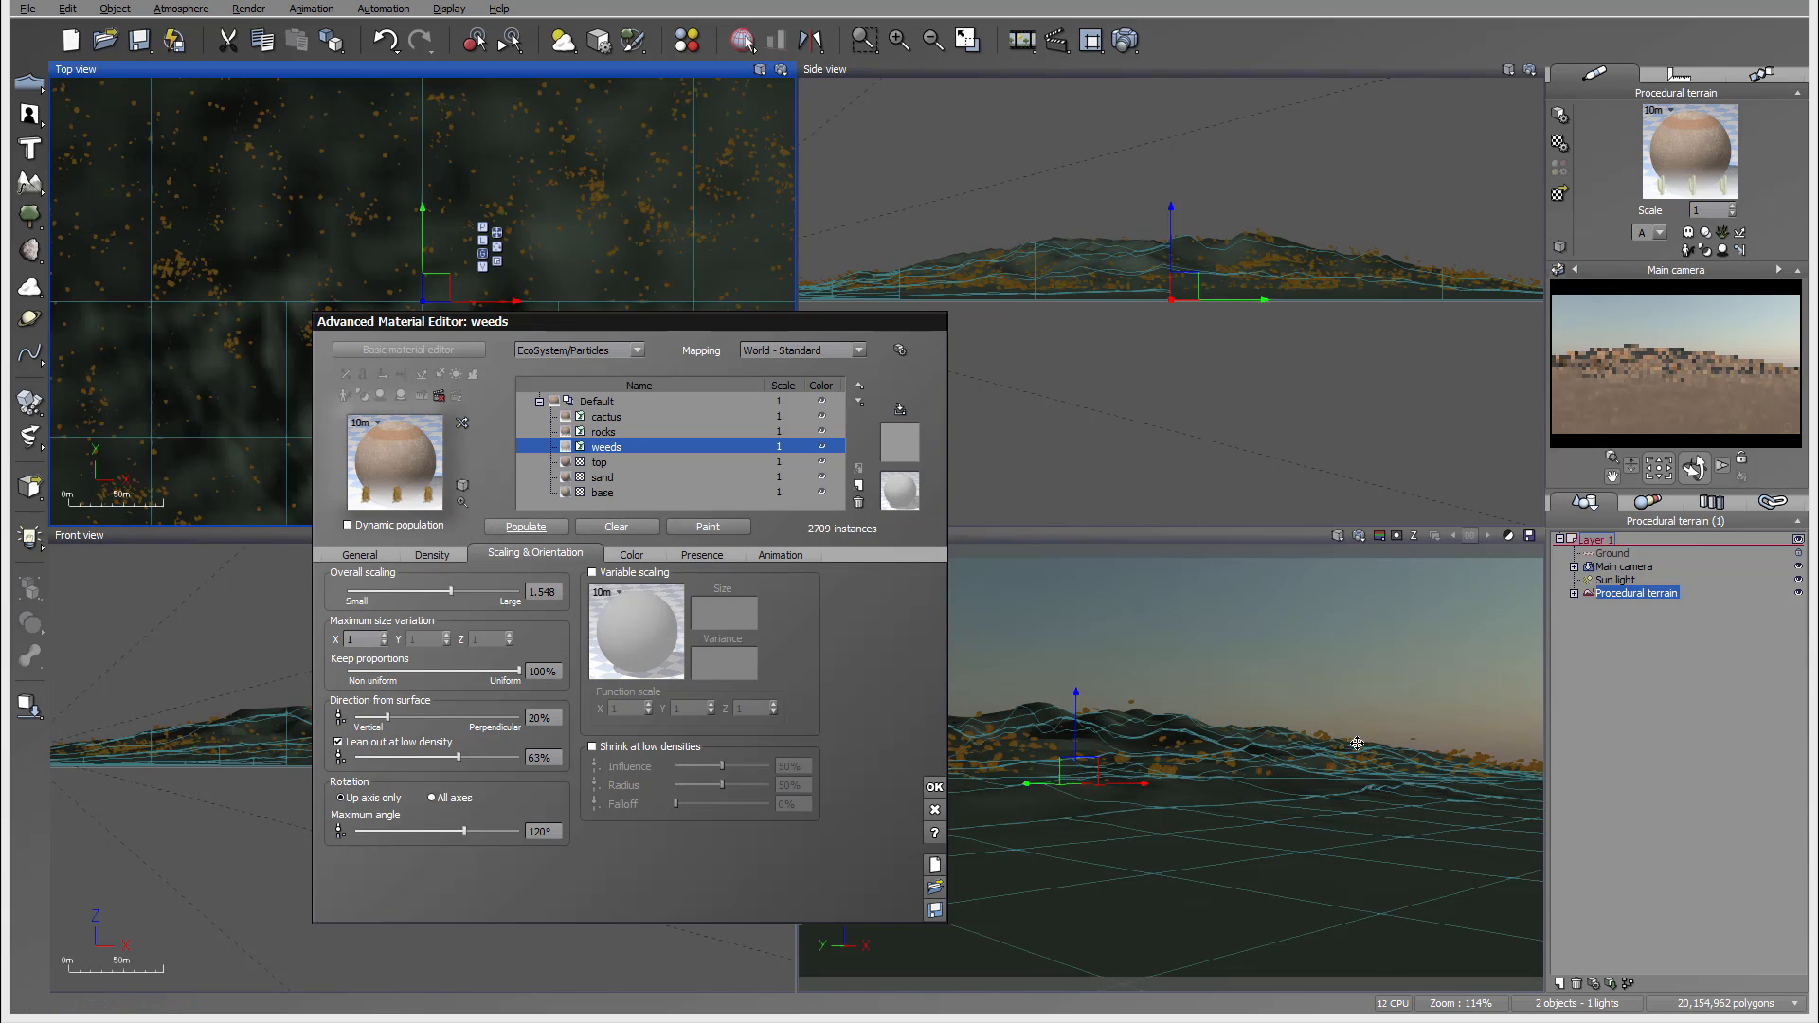
# Step: Limit the weeds to altitudes -1 to 0.43 with 24% top fuzziness and slopes 0° to 54°, and repopulate them
pyautogui.click(720, 554)
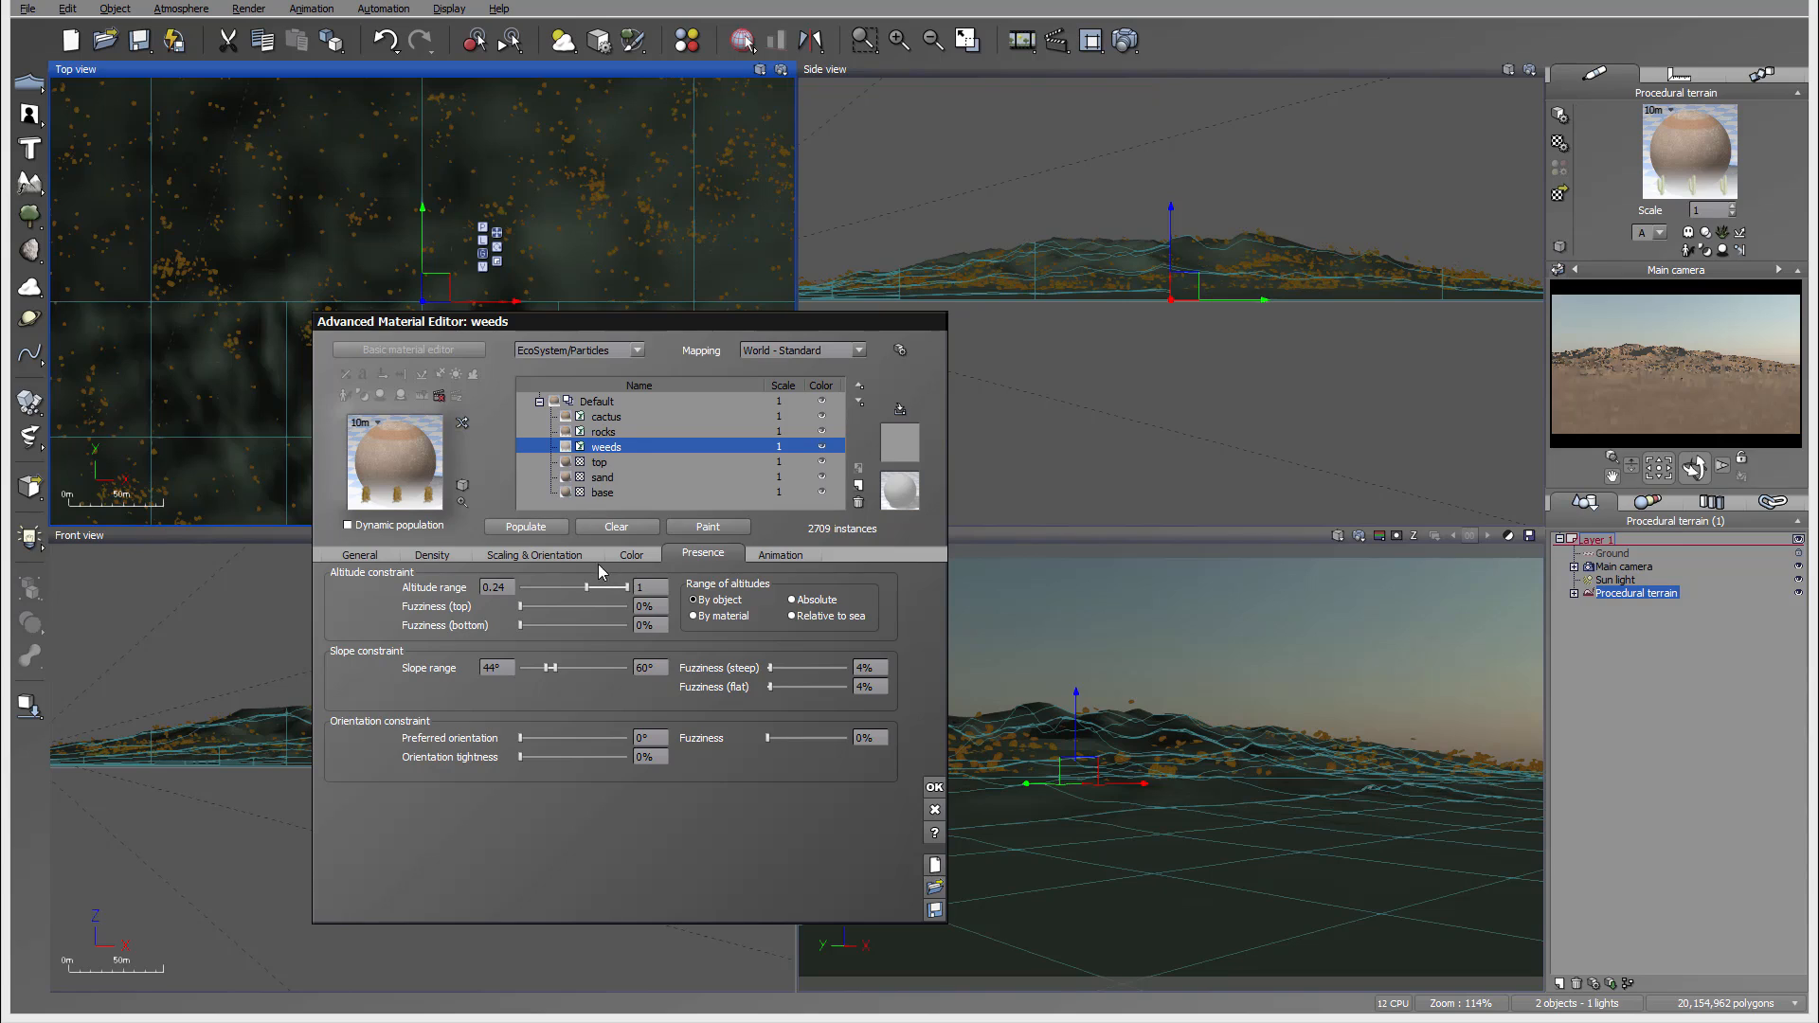
pyautogui.moveTo(586, 587); pyautogui.dragTo(547, 607)
pyautogui.moveTo(543, 669); pyautogui.dragTo(520, 669)
pyautogui.click(554, 528)
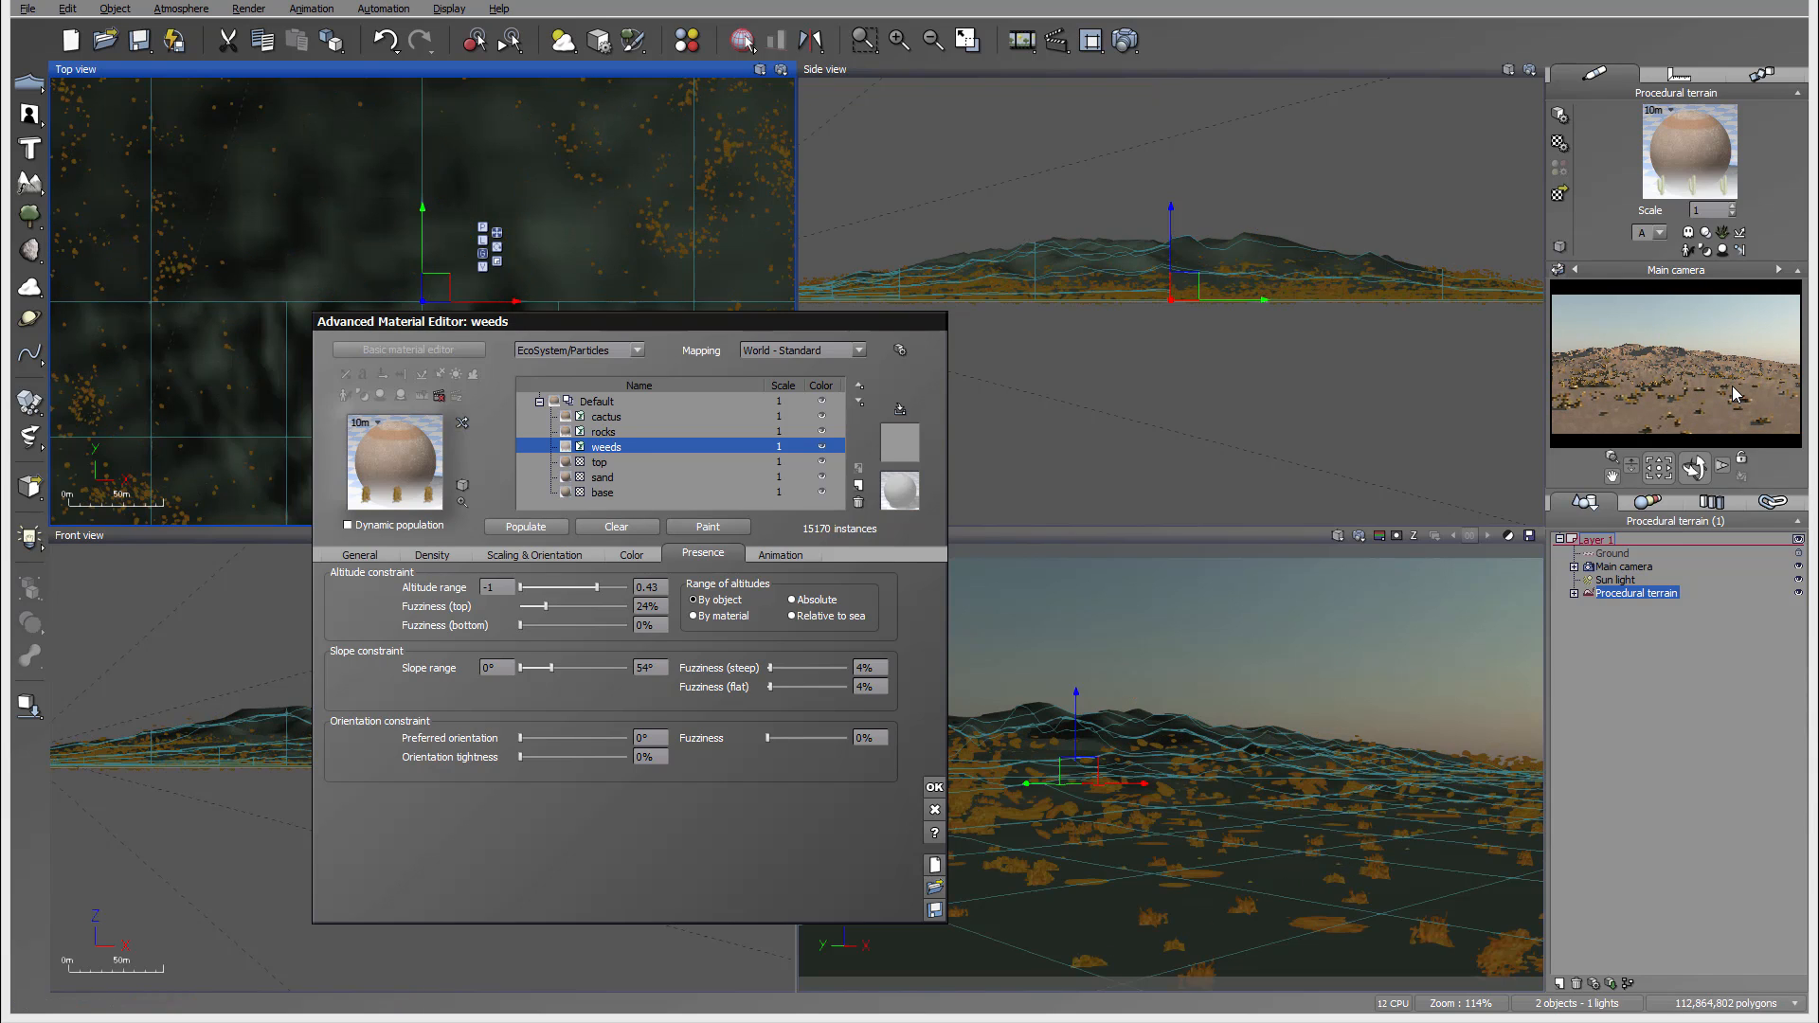
# Step: Raise the weeds' clumping amount to 93%, reduce their overall scaling to 1.117, and repopulate the layer
pyautogui.click(449, 558)
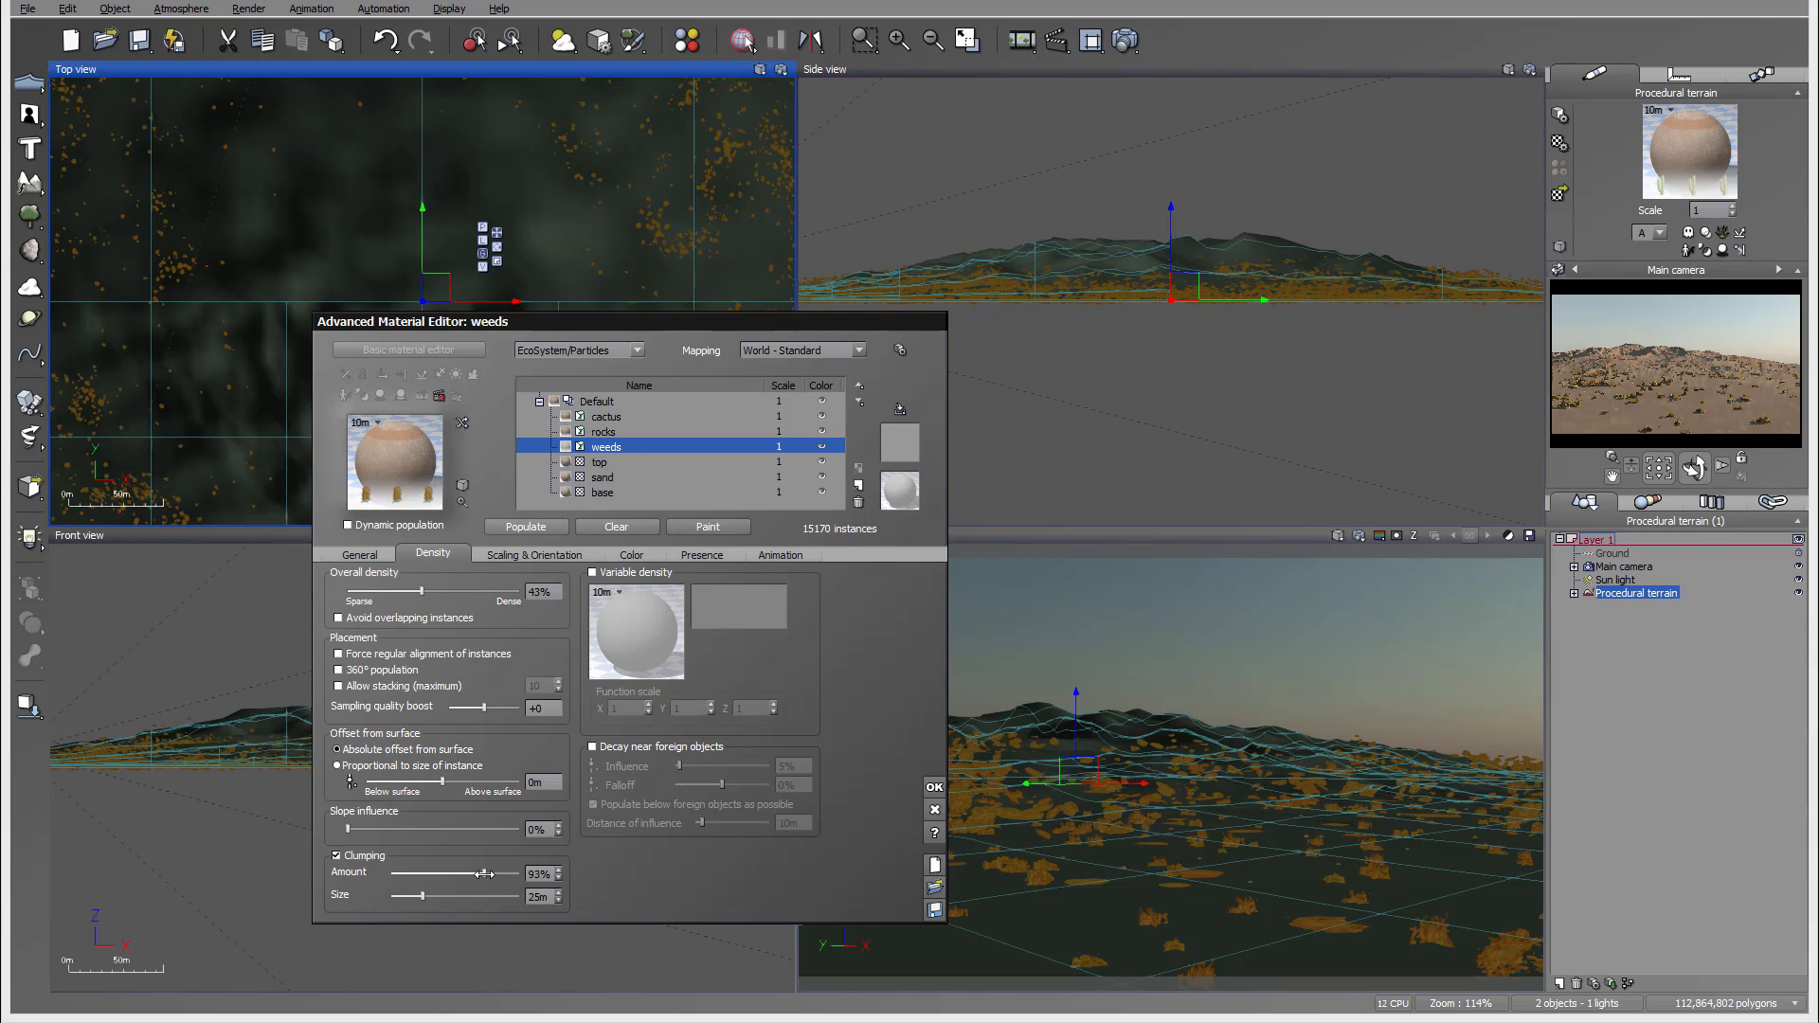
pyautogui.click(535, 553)
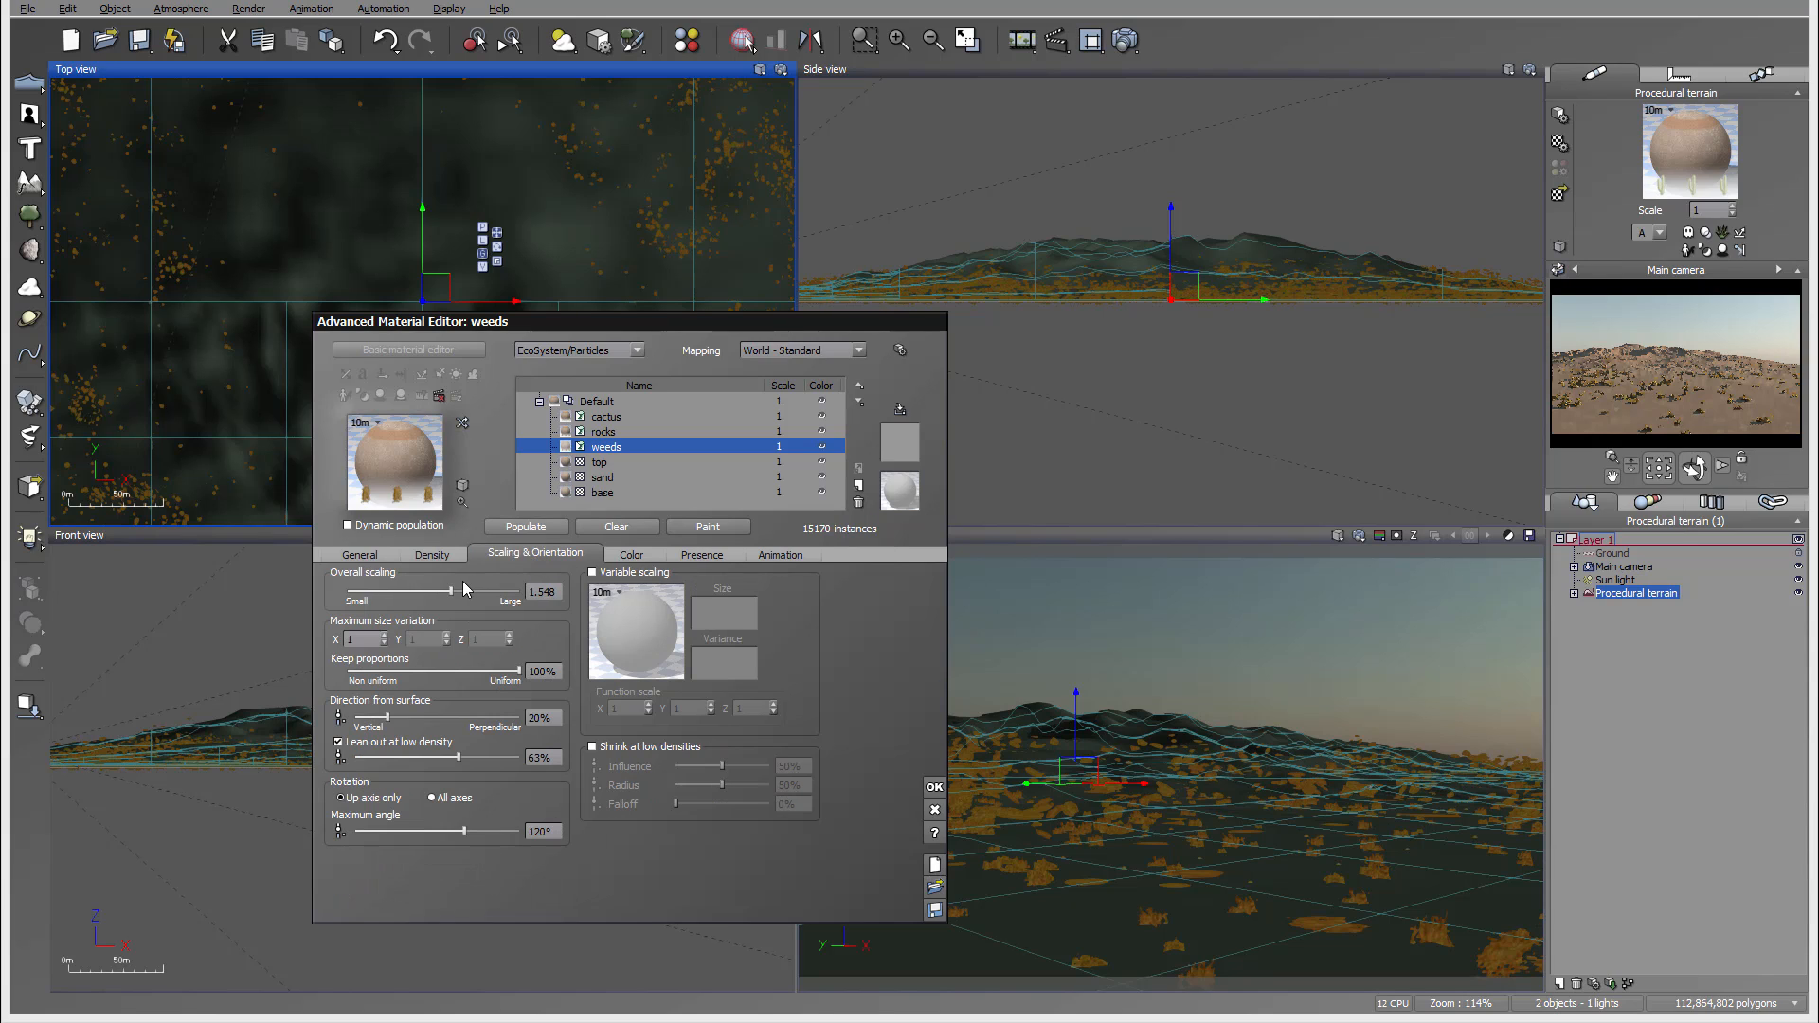
pyautogui.moveTo(452, 586); pyautogui.dragTo(439, 587)
pyautogui.click(527, 527)
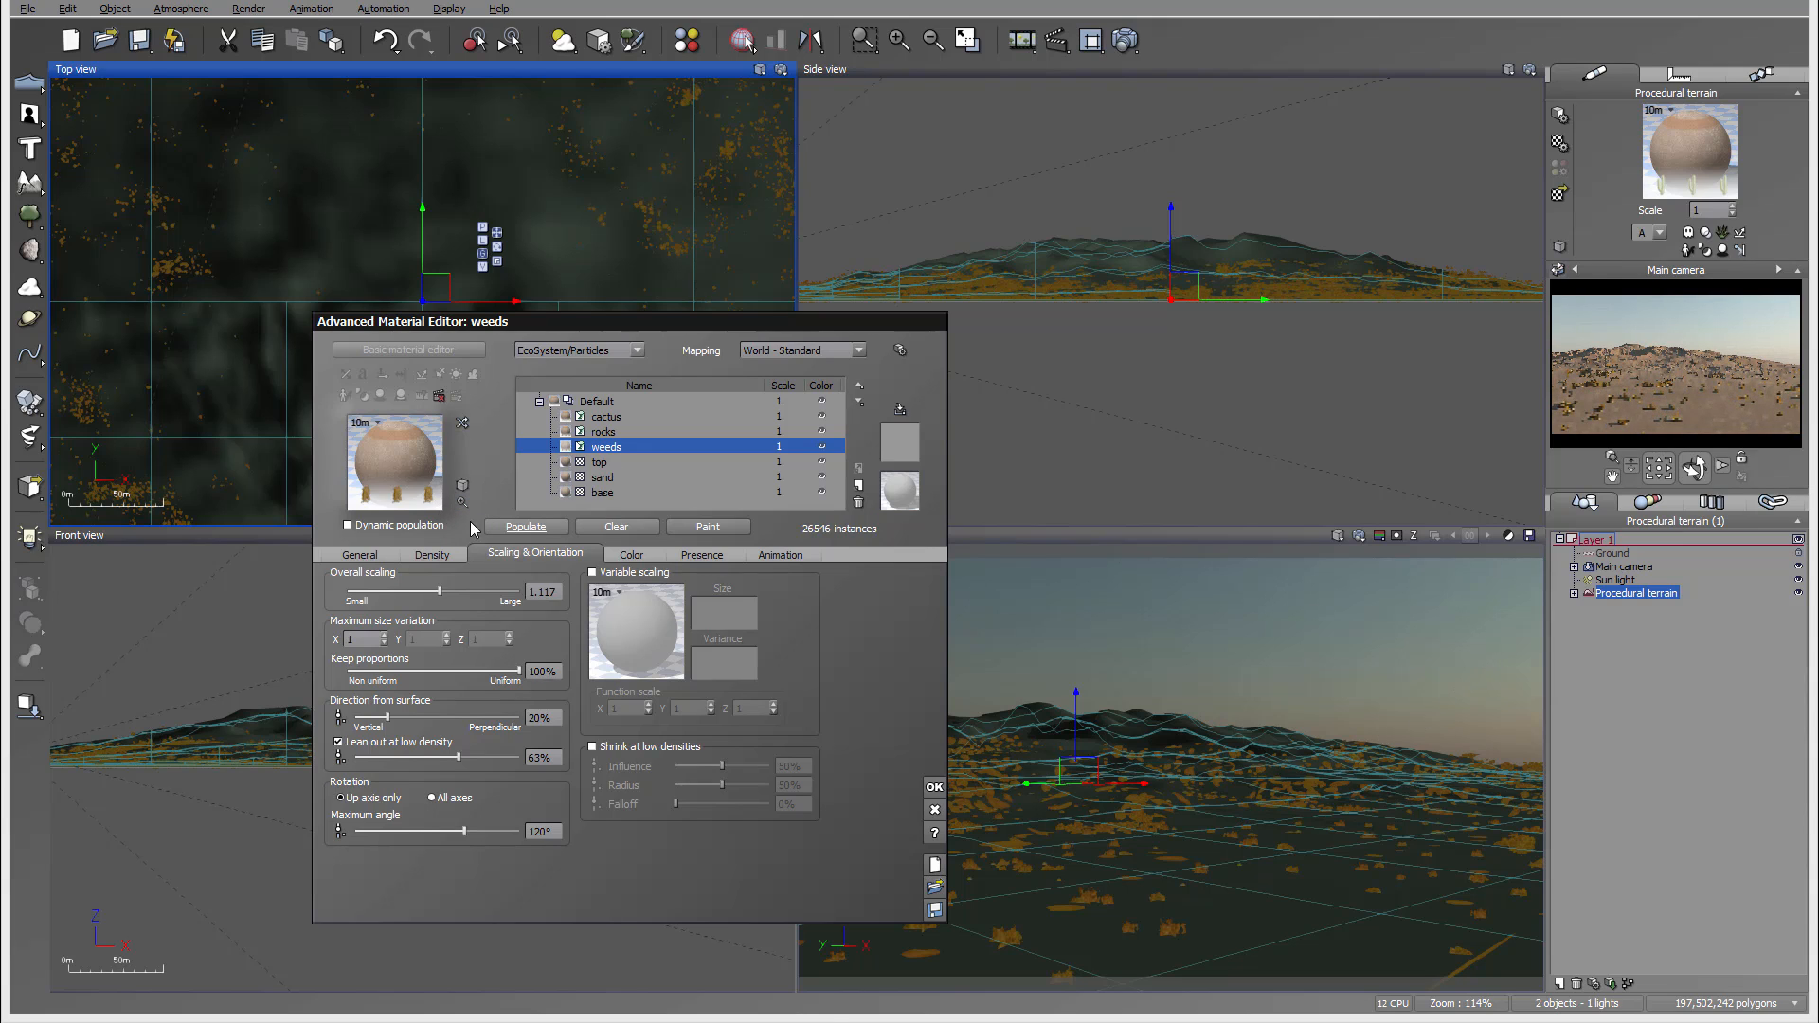
# Step: Enable dynamic population for the weeds, rocks and cactus layers and accept the material changes
pyautogui.click(349, 525)
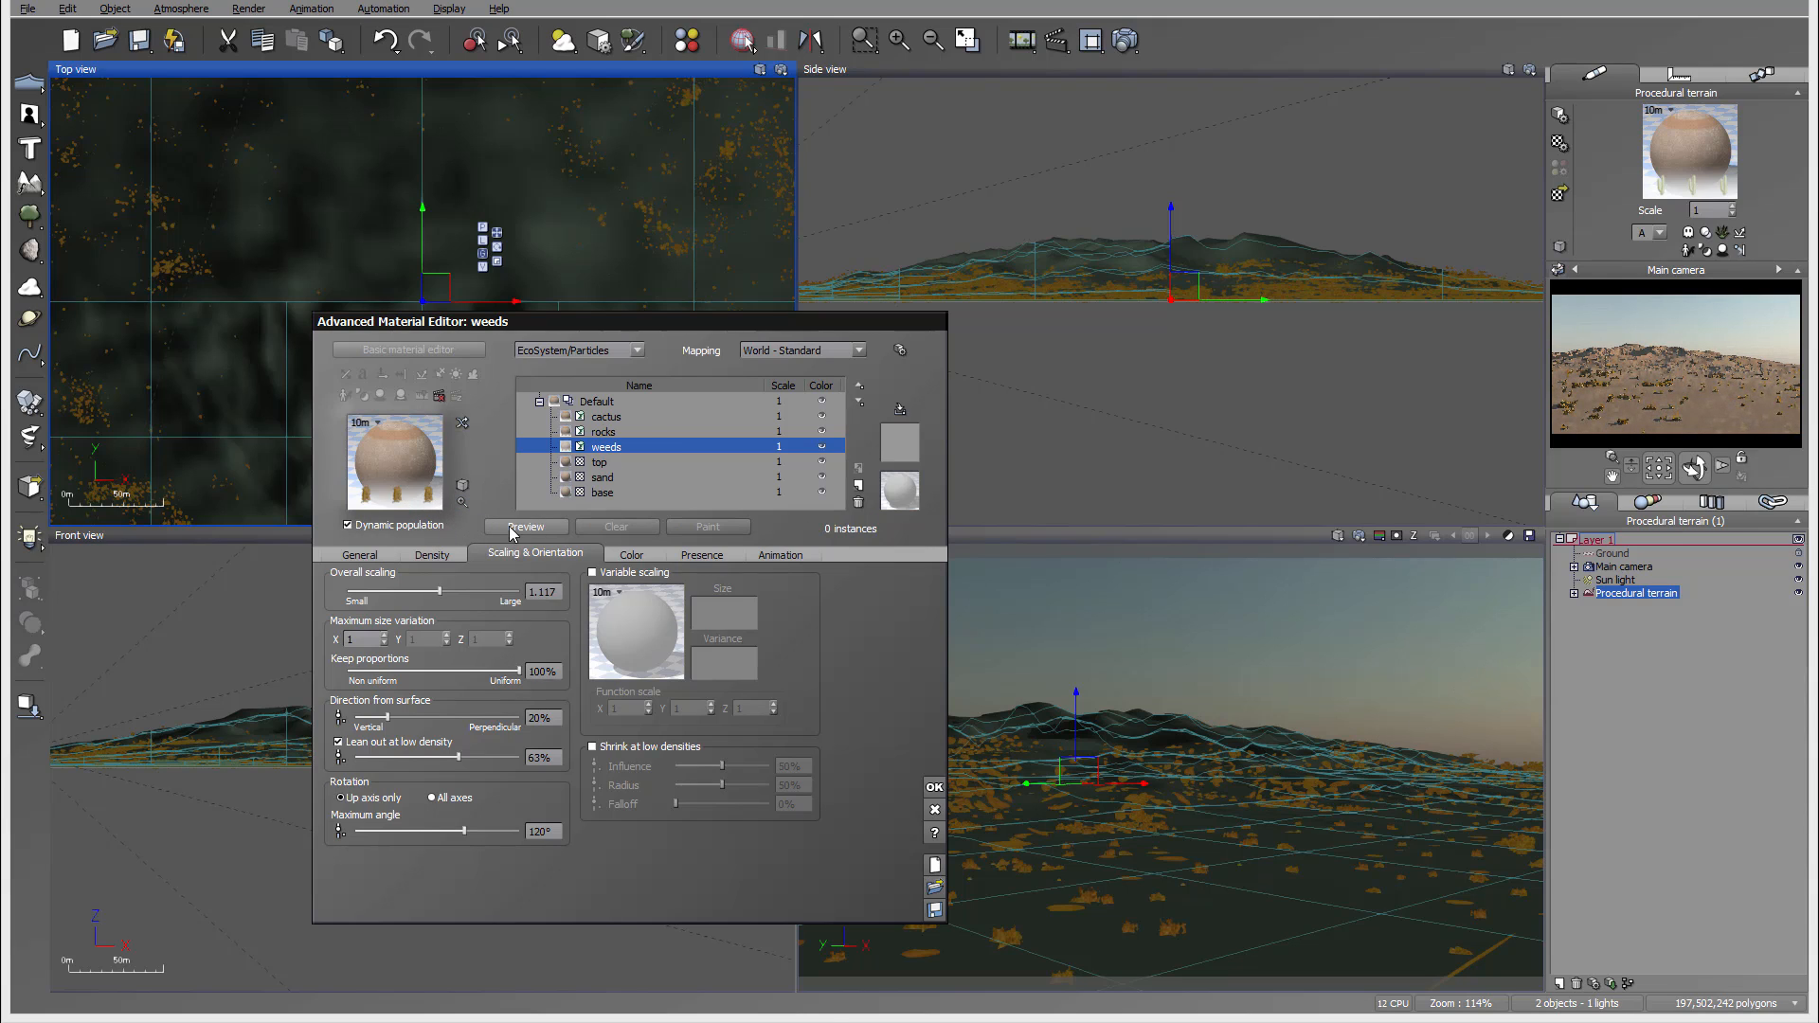
pyautogui.click(658, 430)
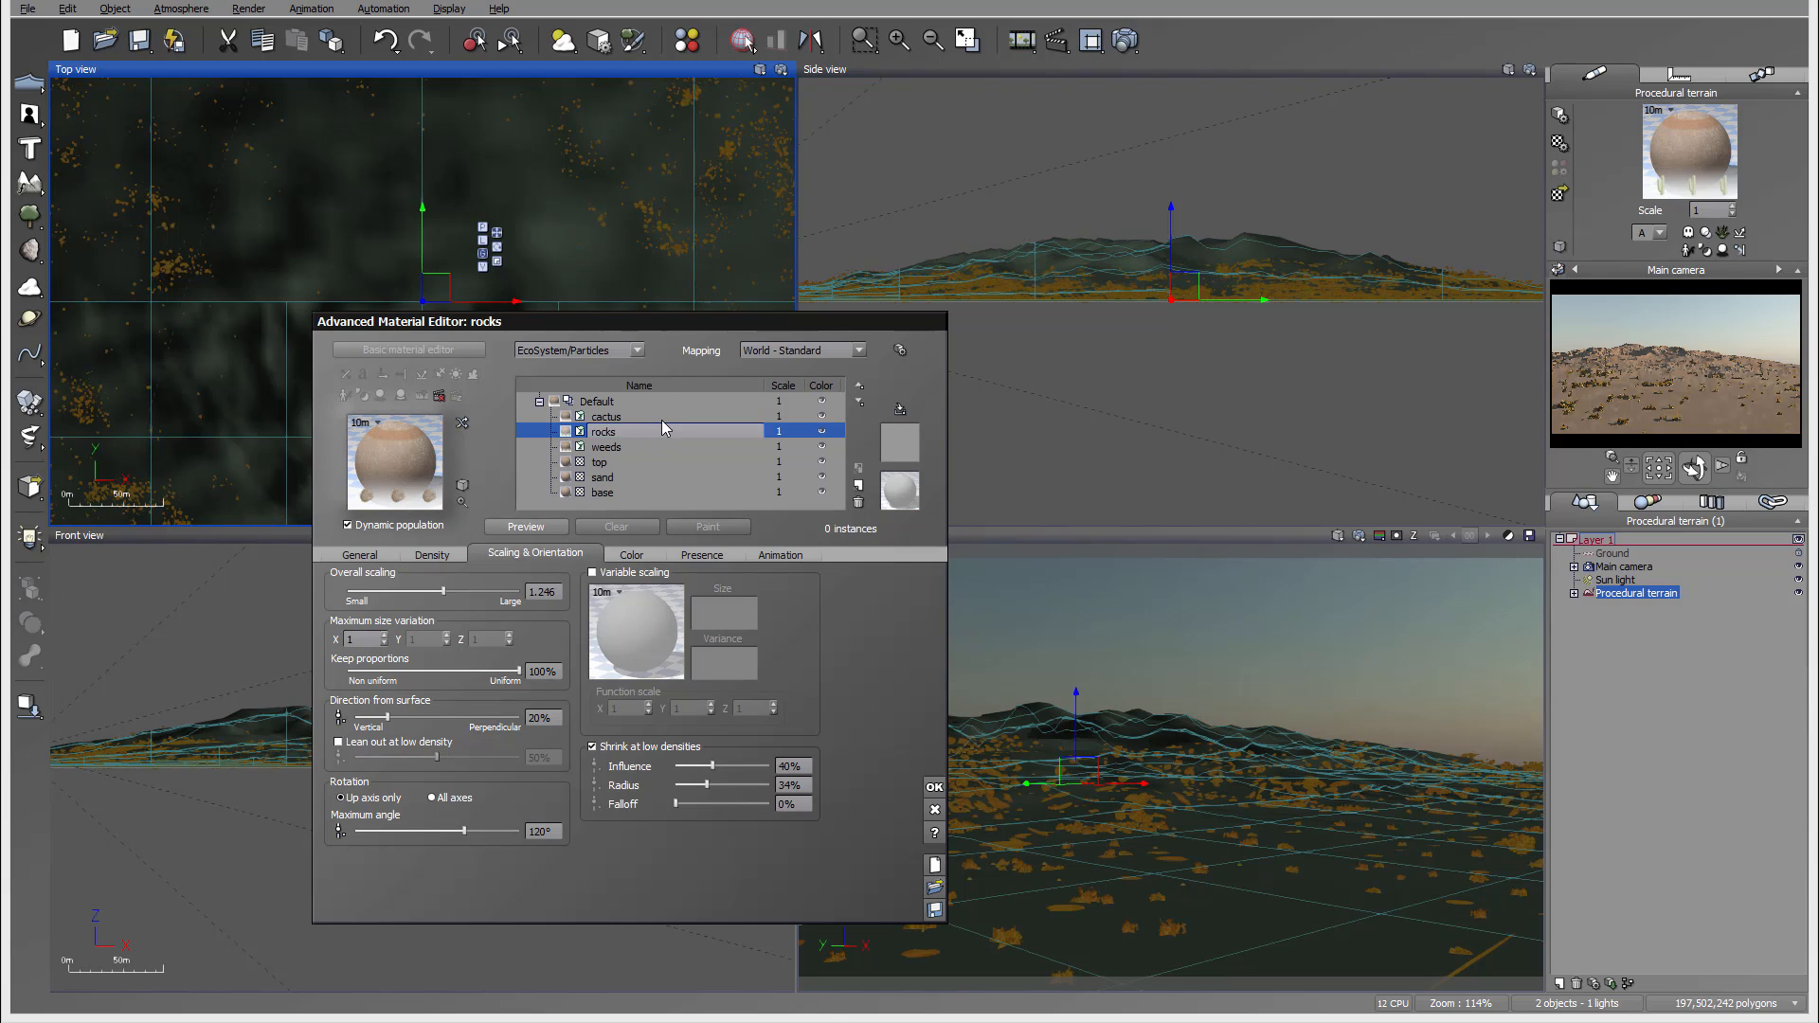
pyautogui.click(650, 416)
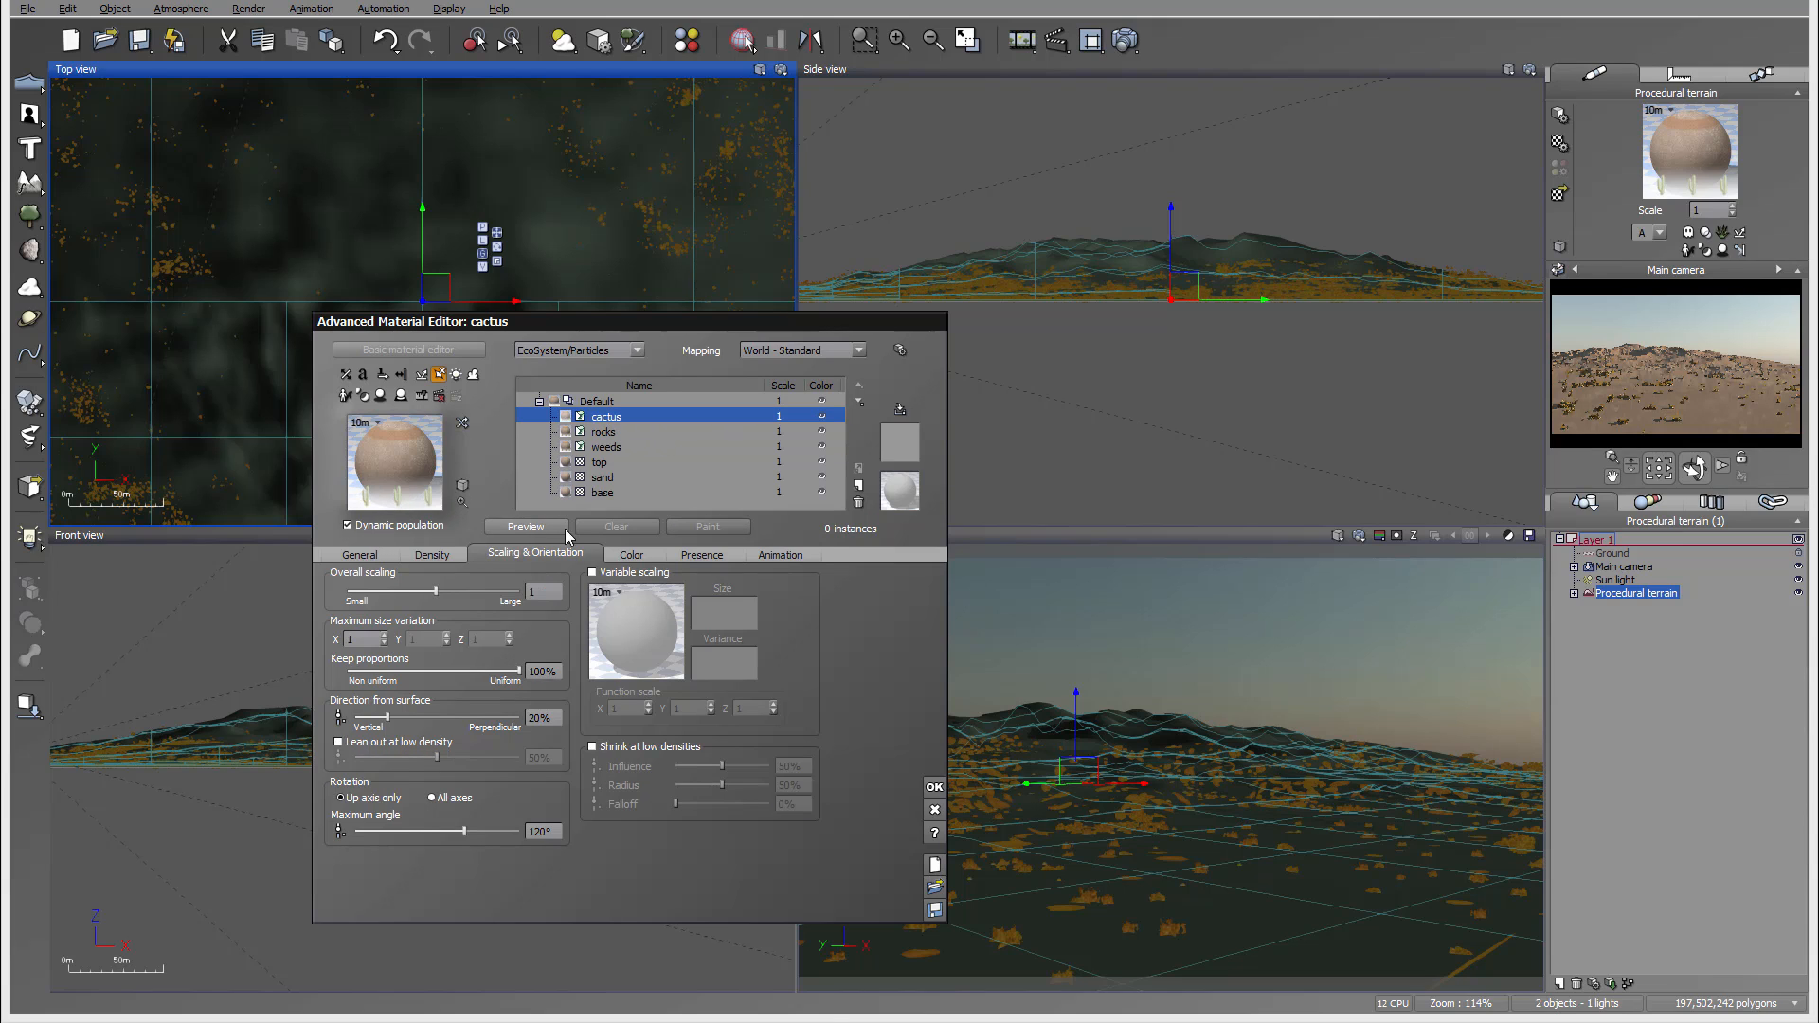
pyautogui.click(934, 787)
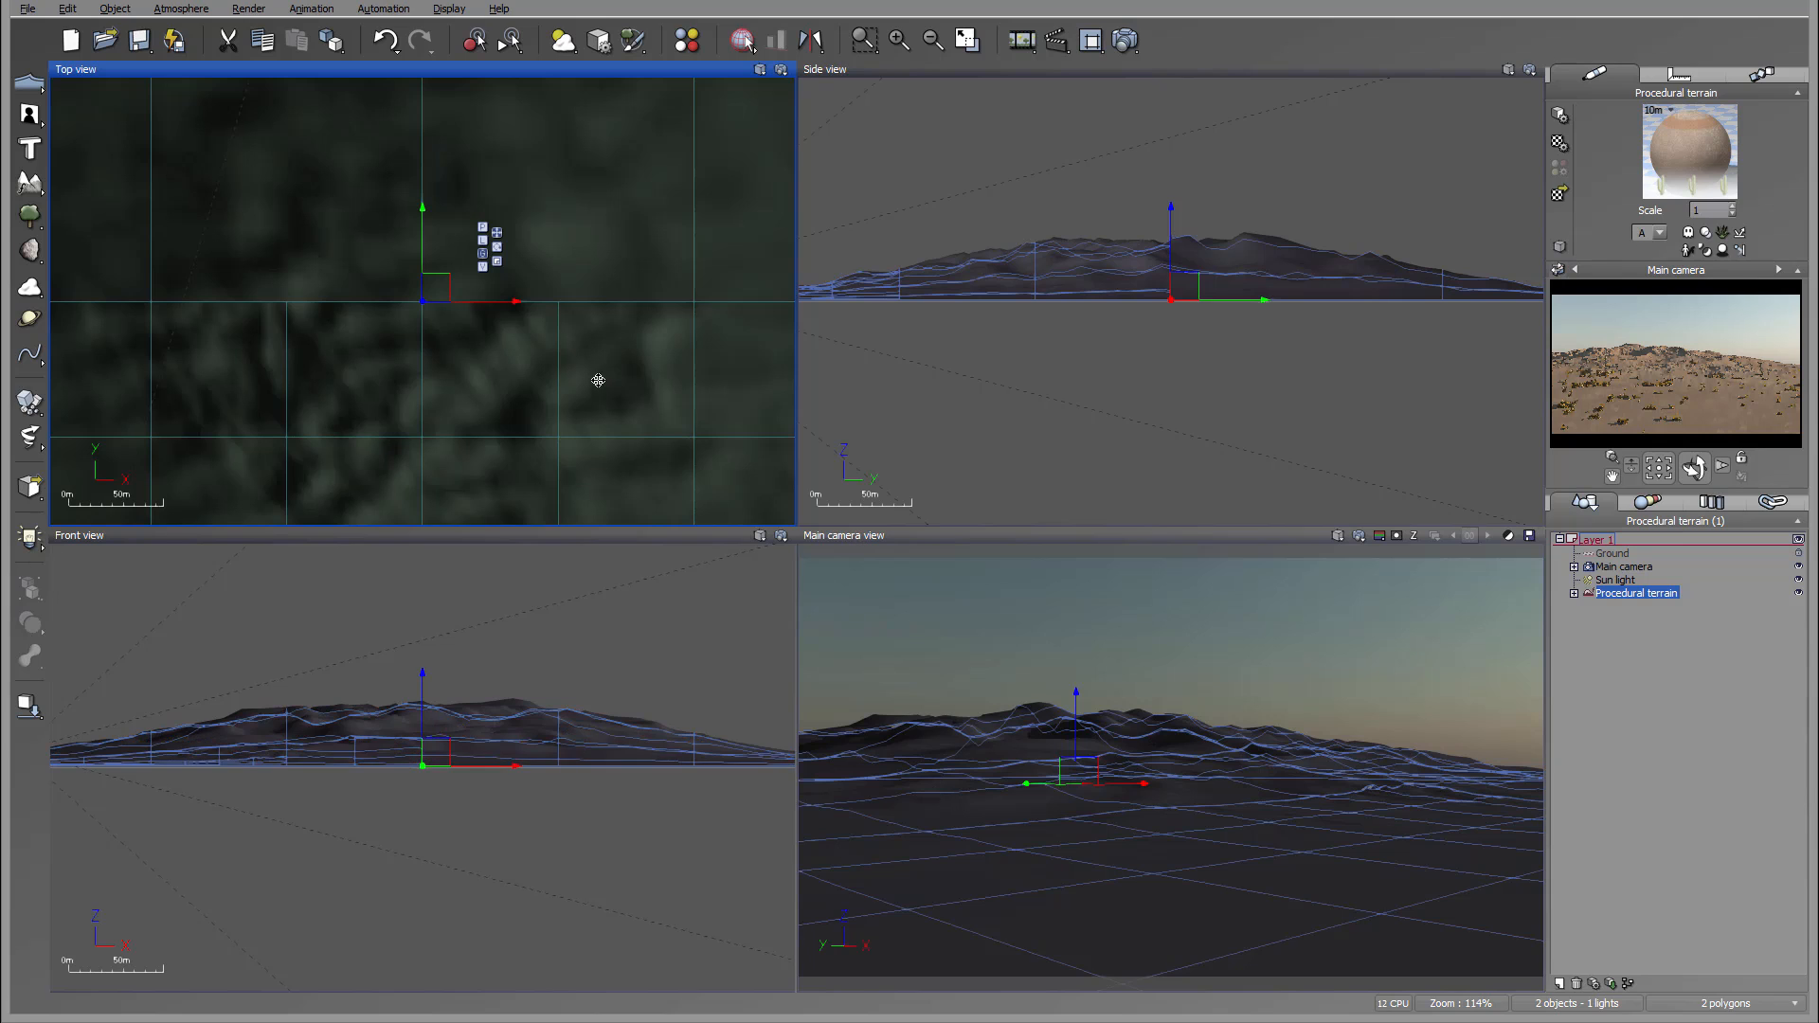
# Step: Examine the whole terrain from above and review the layer list of its Default material
pyautogui.moveTo(597, 379); pyautogui.dragTo(572, 319, button='right')
pyautogui.scroll(-5, 585, 404)
pyautogui.scroll(3, 584, 404)
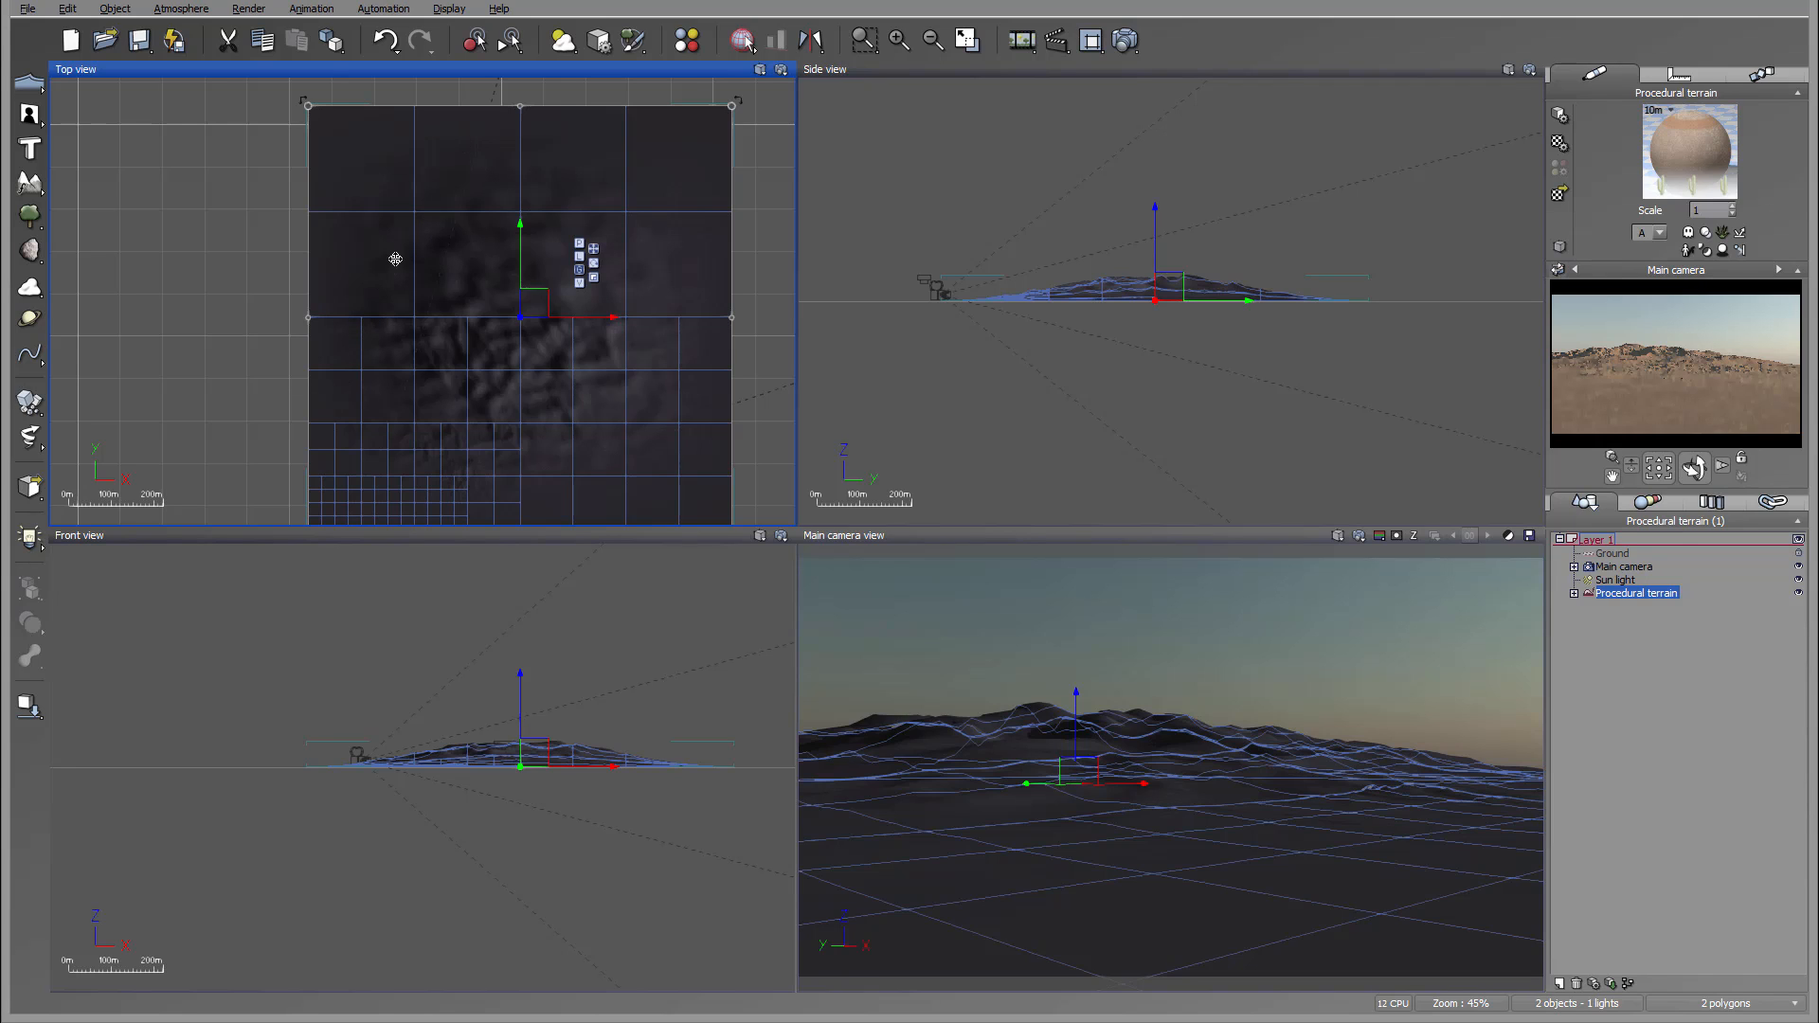
pyautogui.moveTo(555, 322)
pyautogui.mouseDown(button='right')
pyautogui.moveTo(573, 276)
pyautogui.moveTo(527, 312)
pyautogui.mouseUp(button='right')
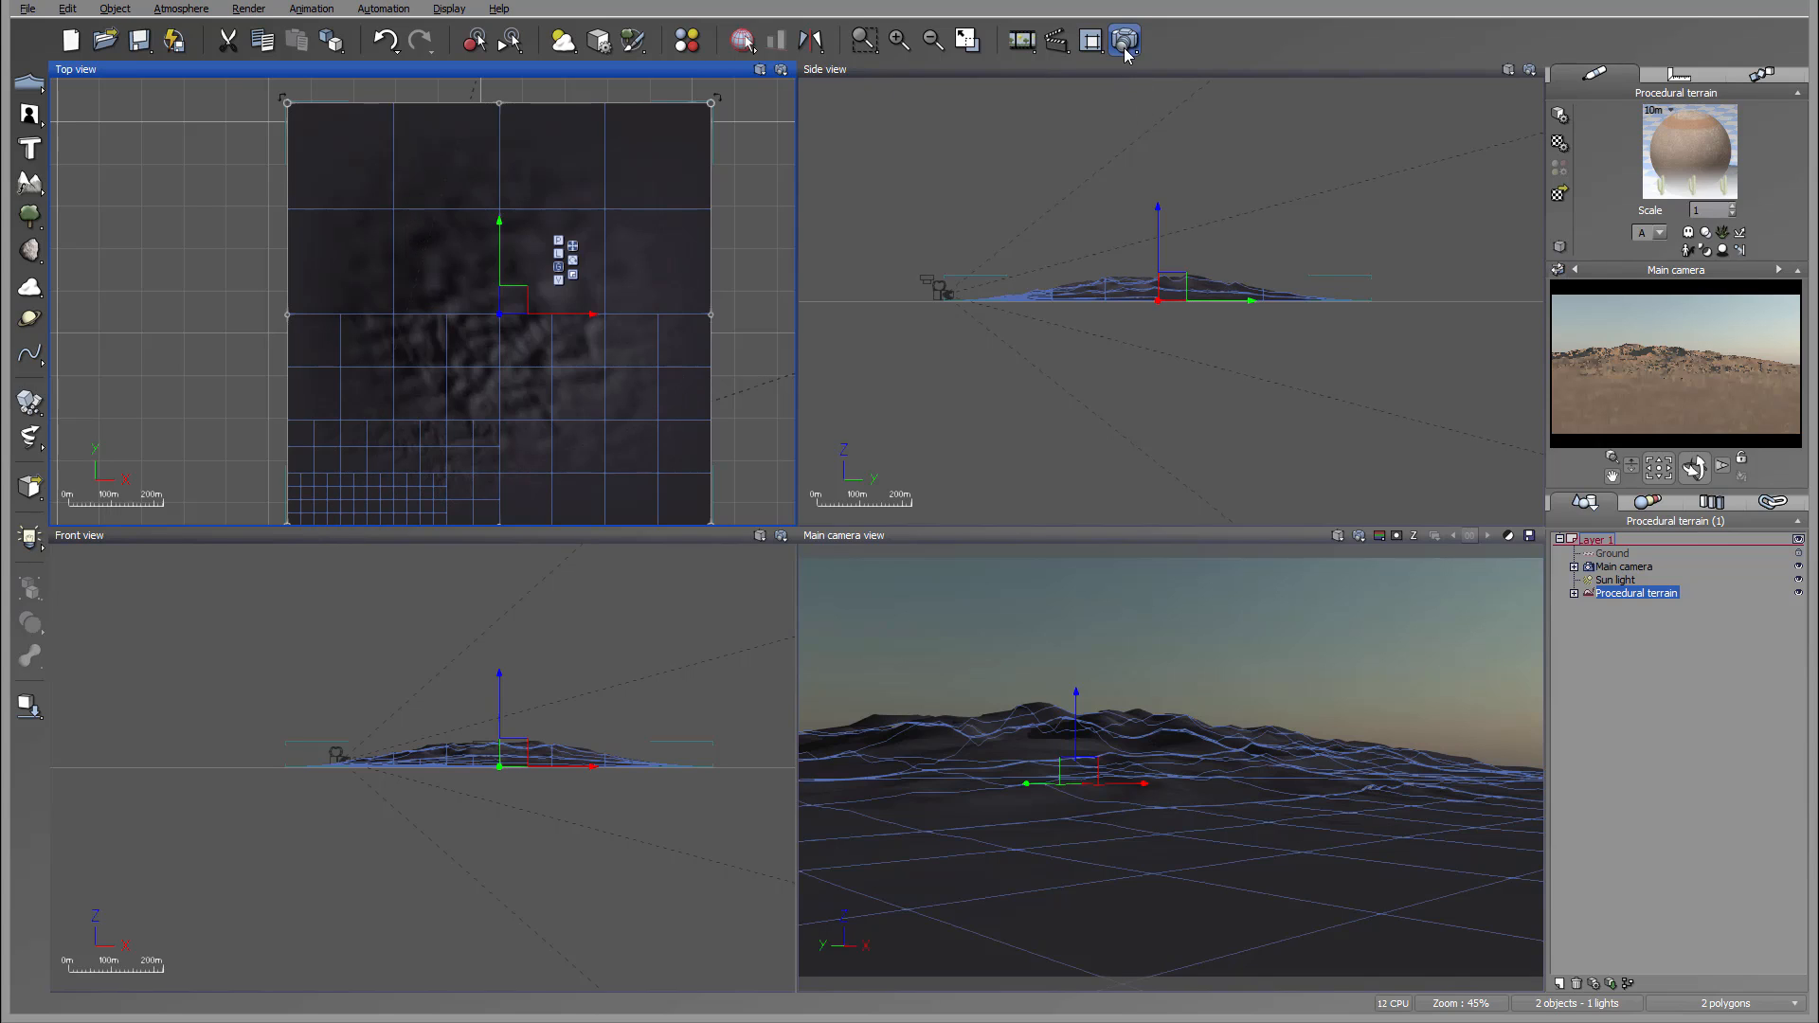
pyautogui.doubleClick(1689, 152)
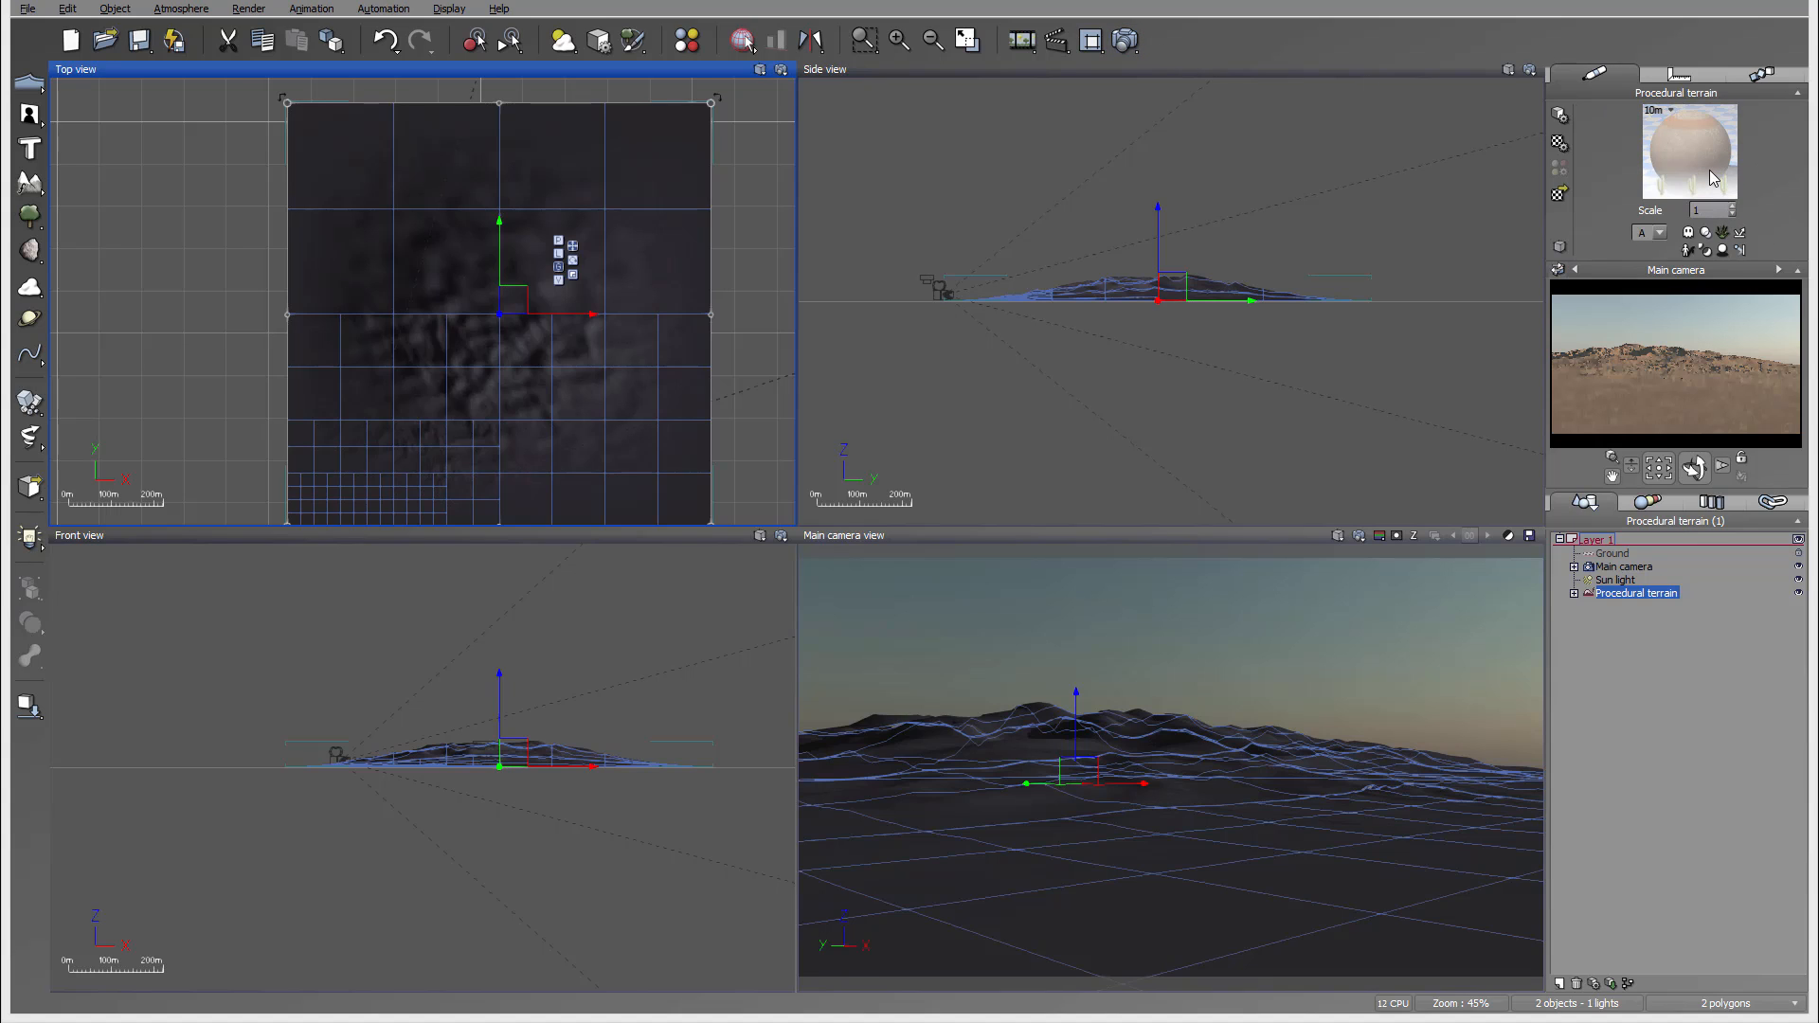
pyautogui.click(645, 401)
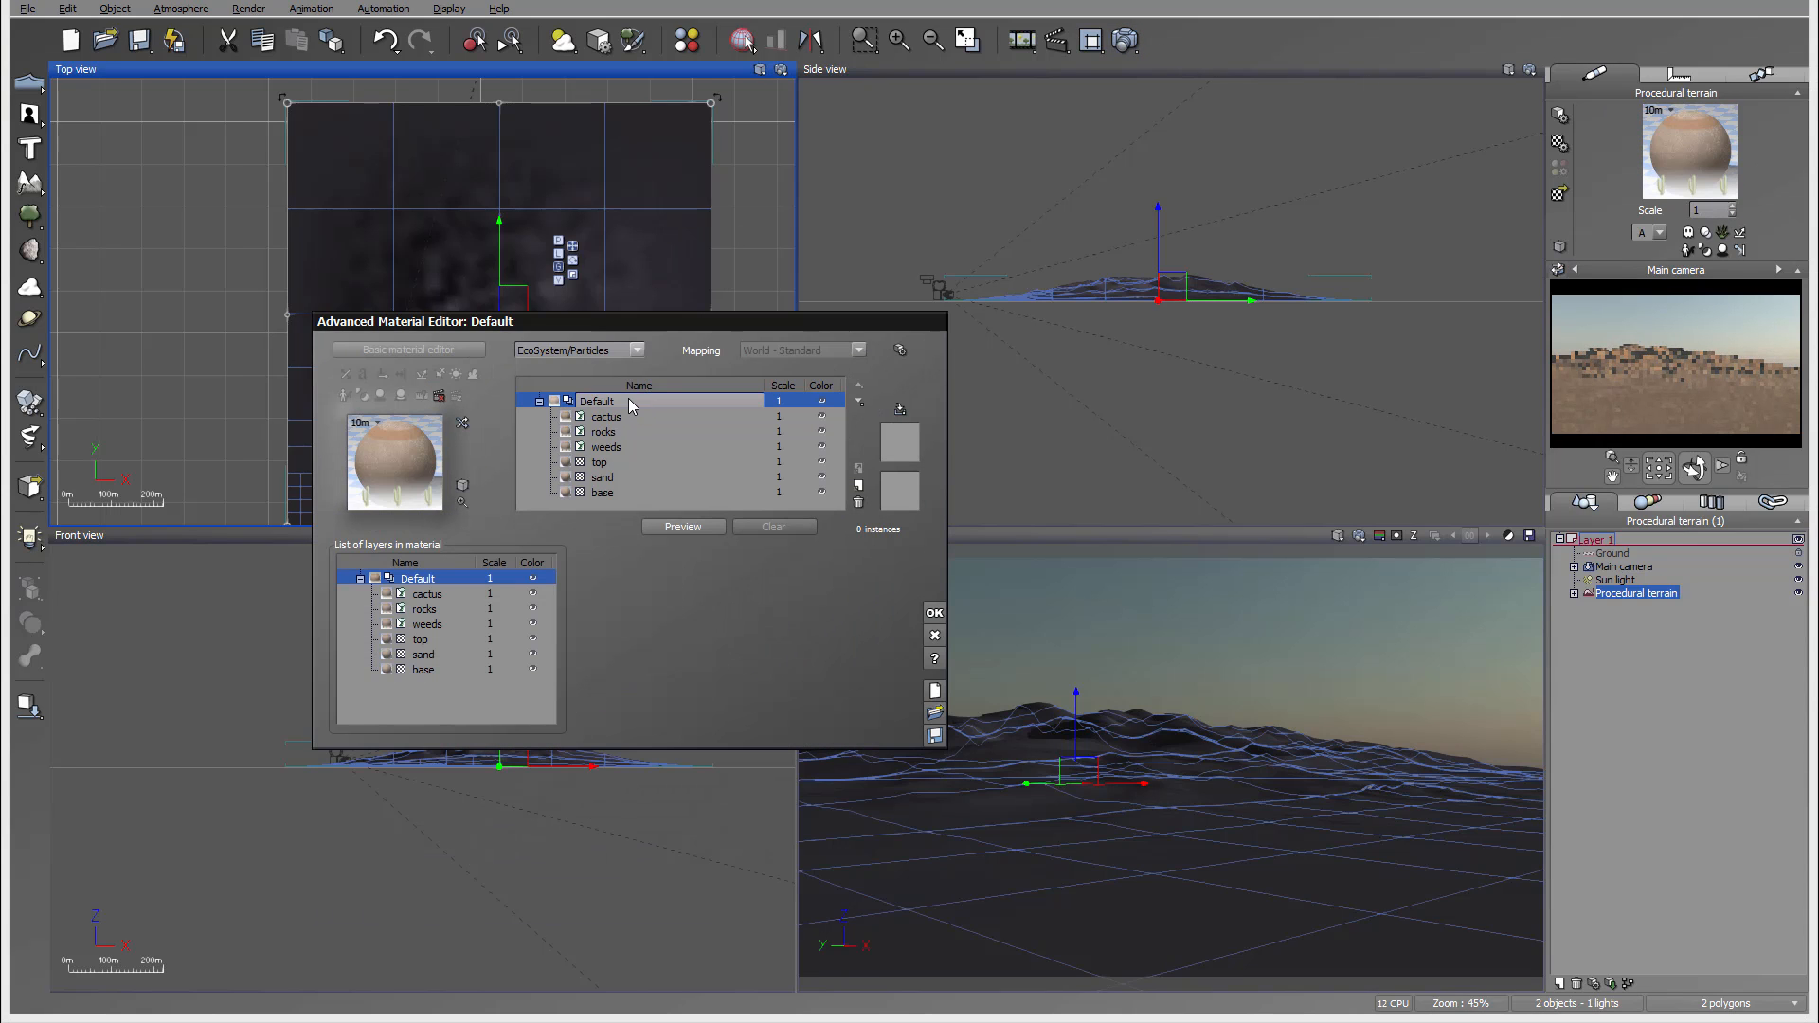
pyautogui.click(623, 401)
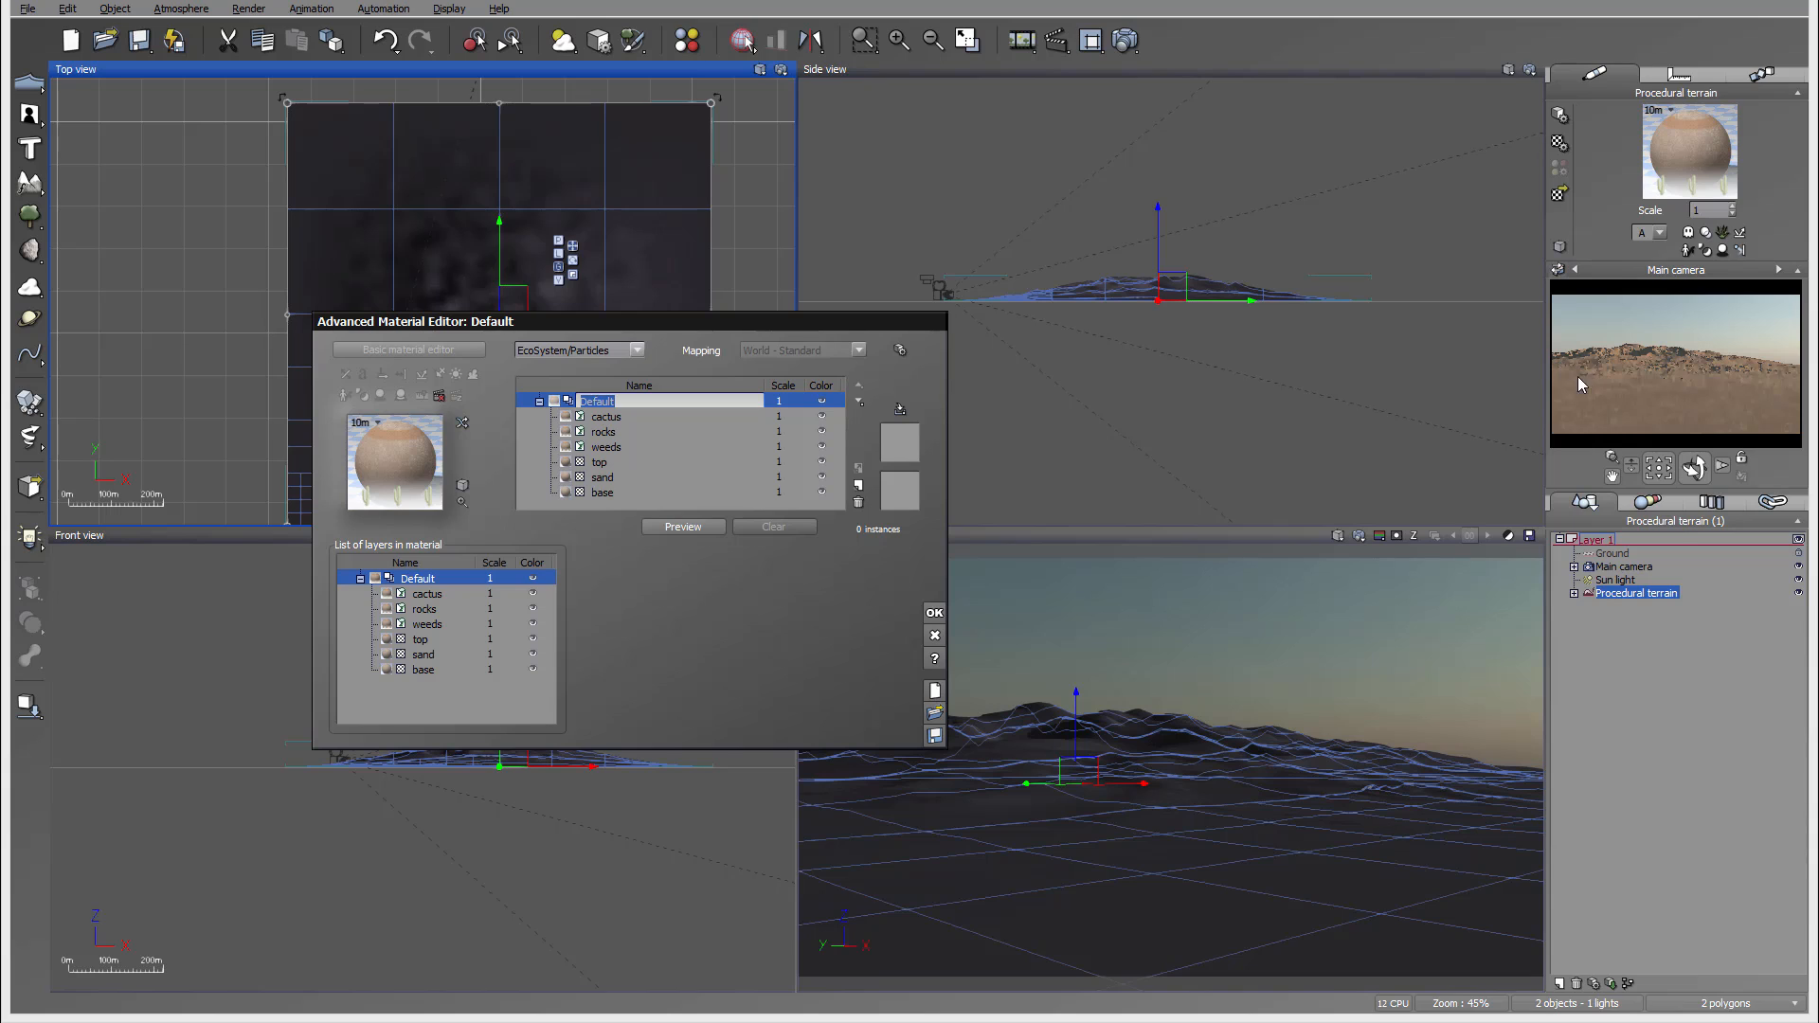
pyautogui.click(934, 612)
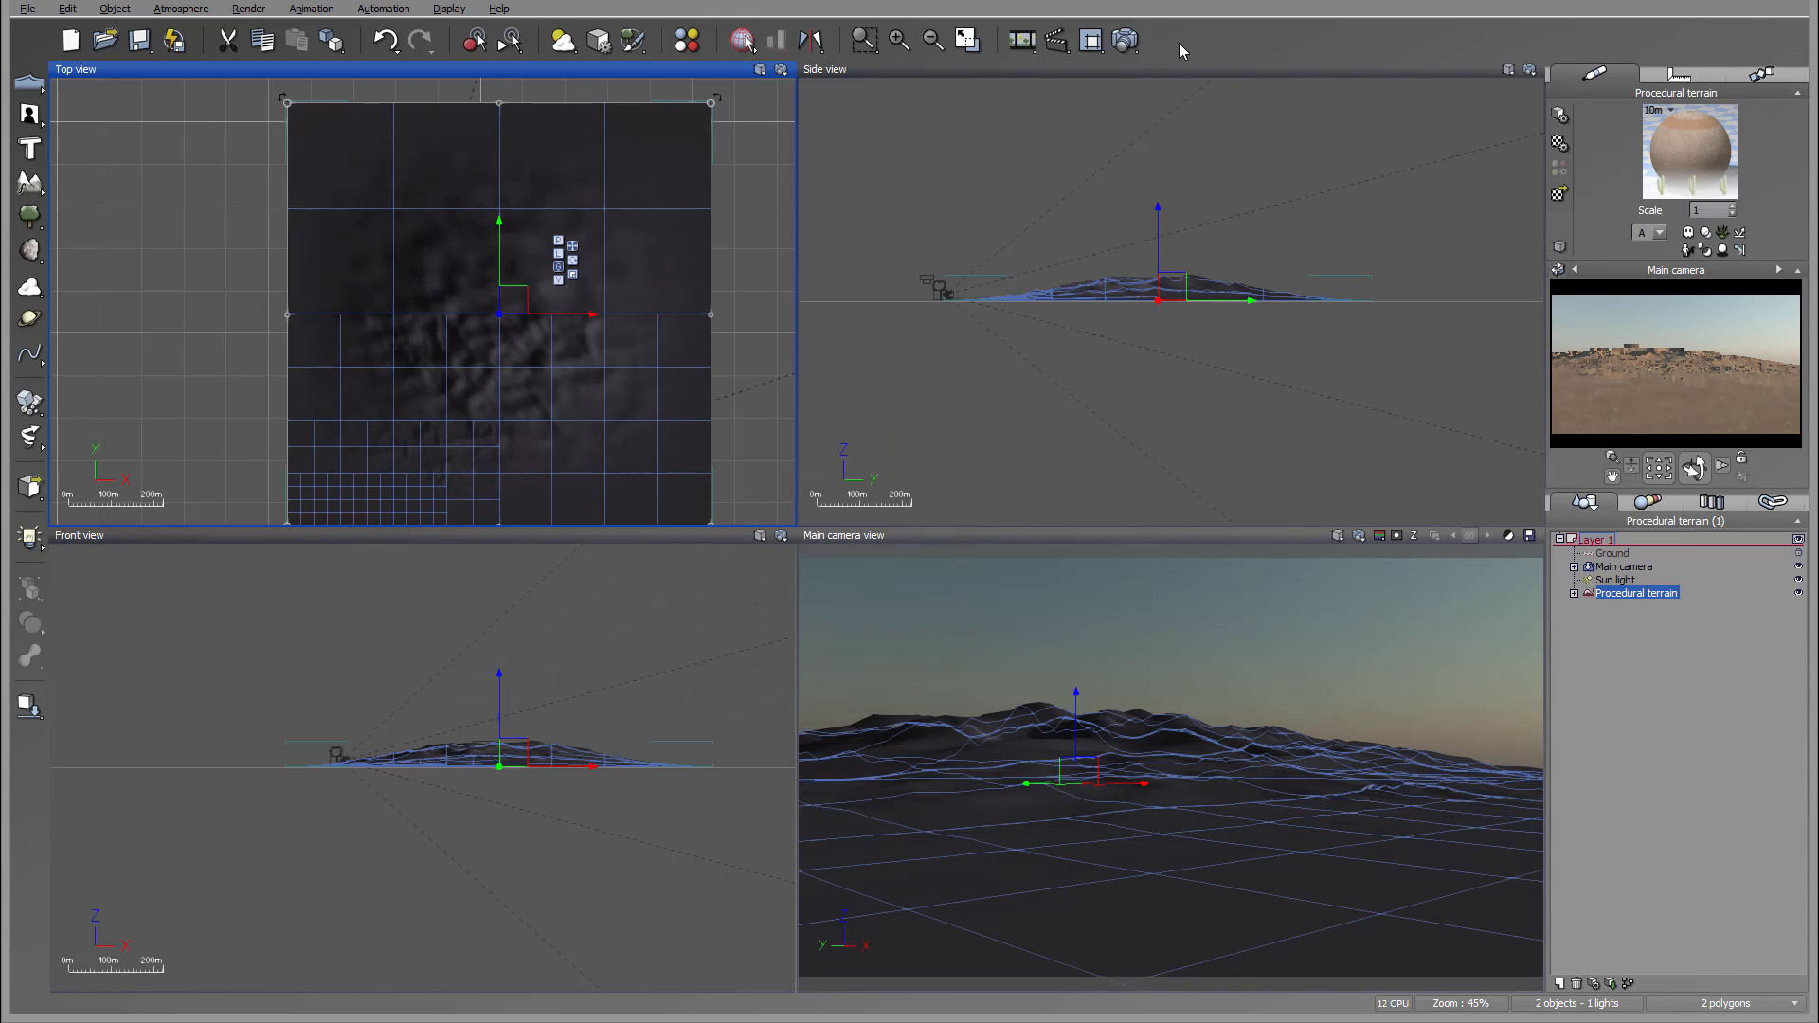
# Step: Render the main camera view with the default post render options, examine the vegetation, and close the render display
pyautogui.click(1125, 39)
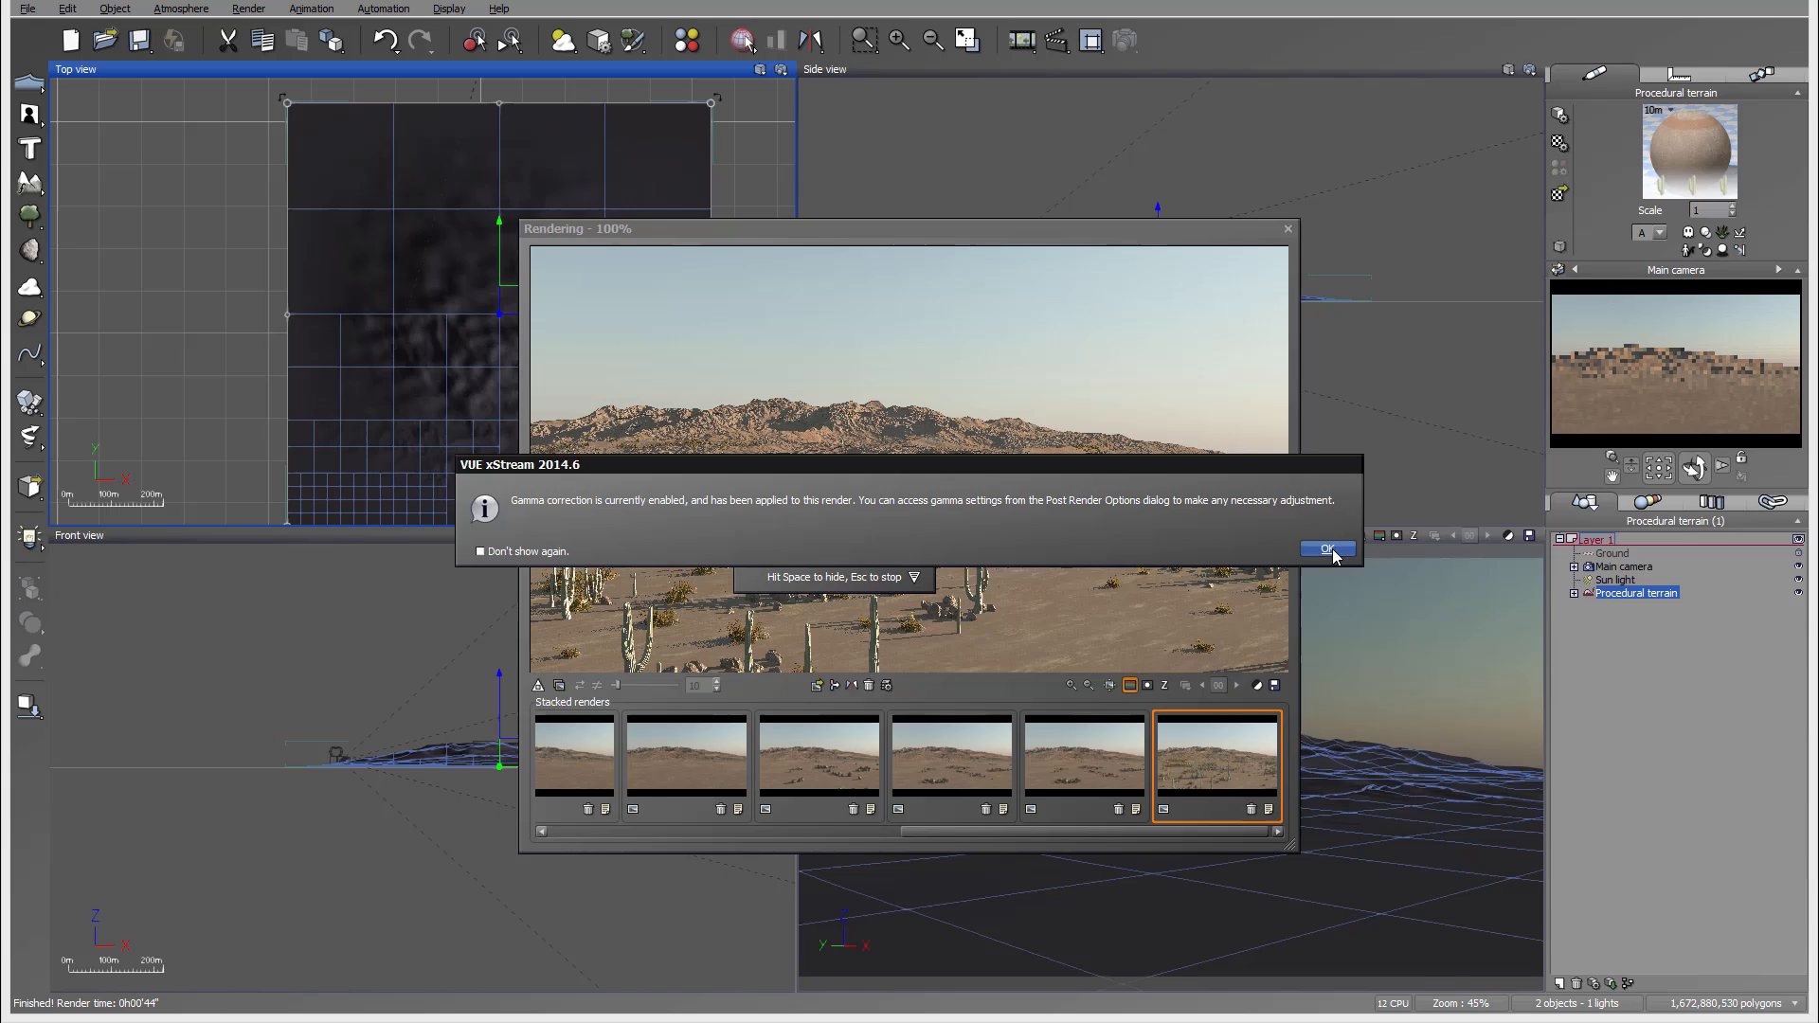
pyautogui.click(1331, 553)
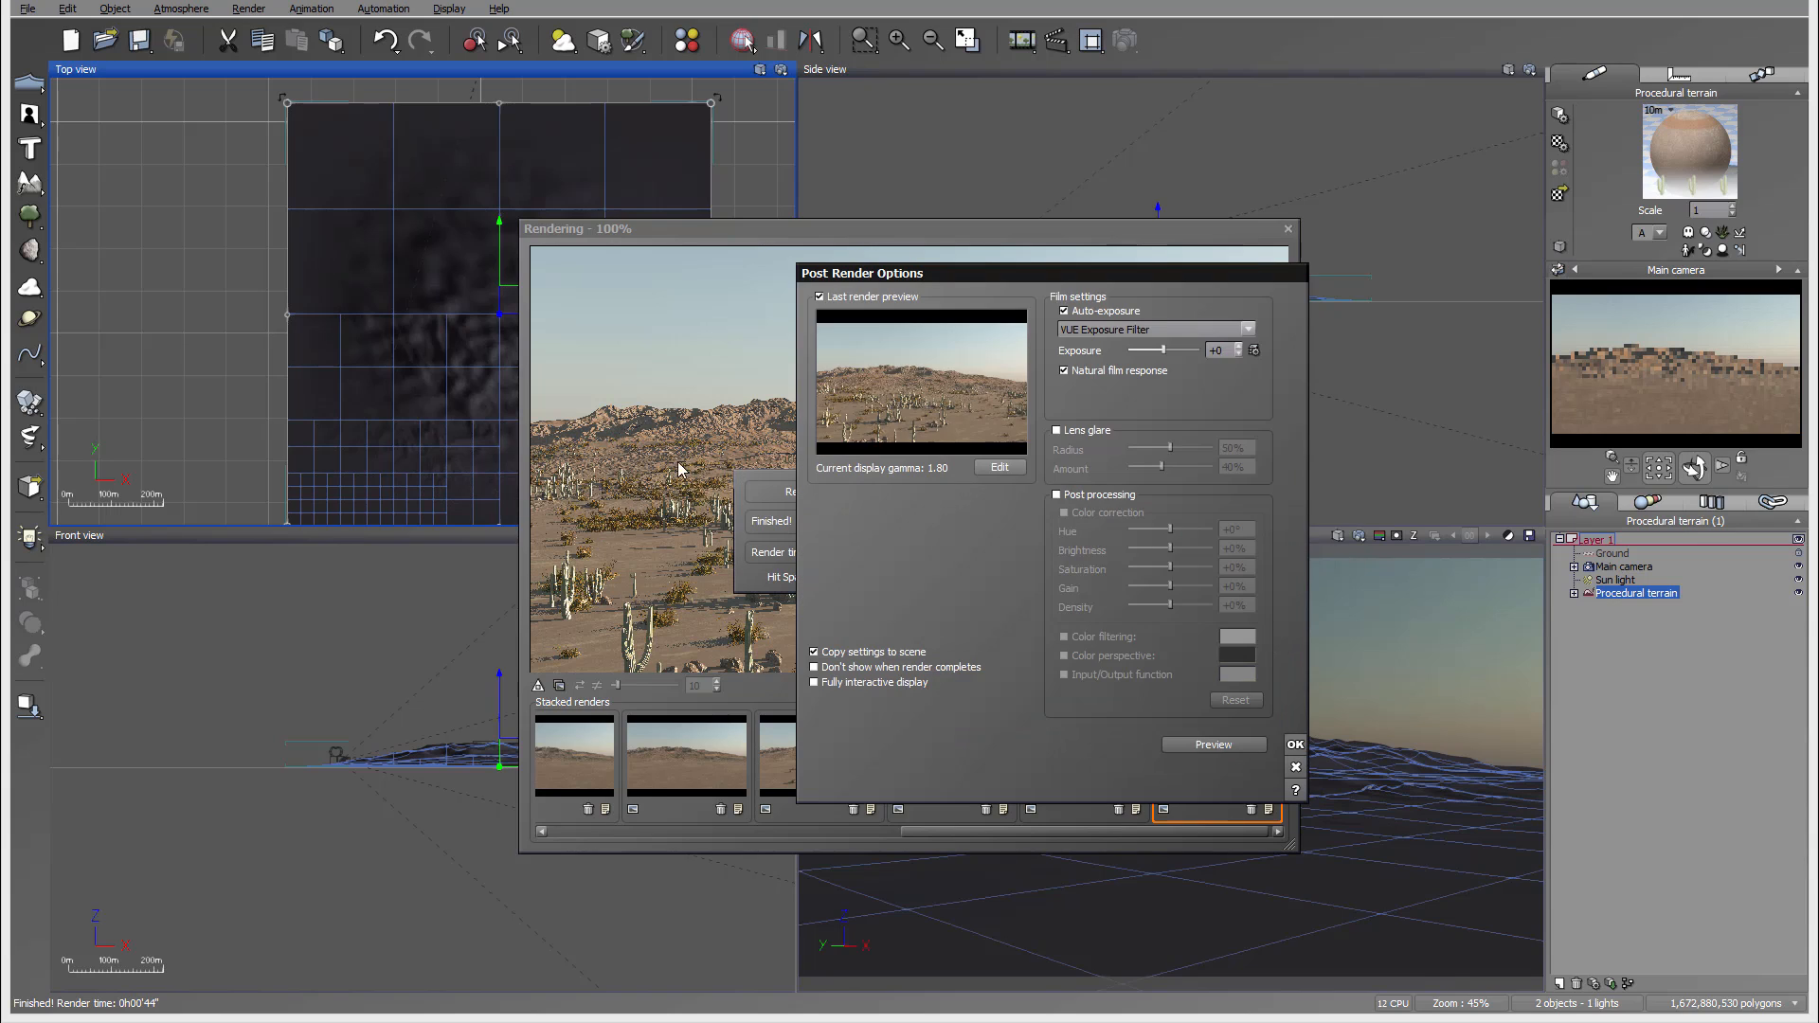
pyautogui.click(1294, 744)
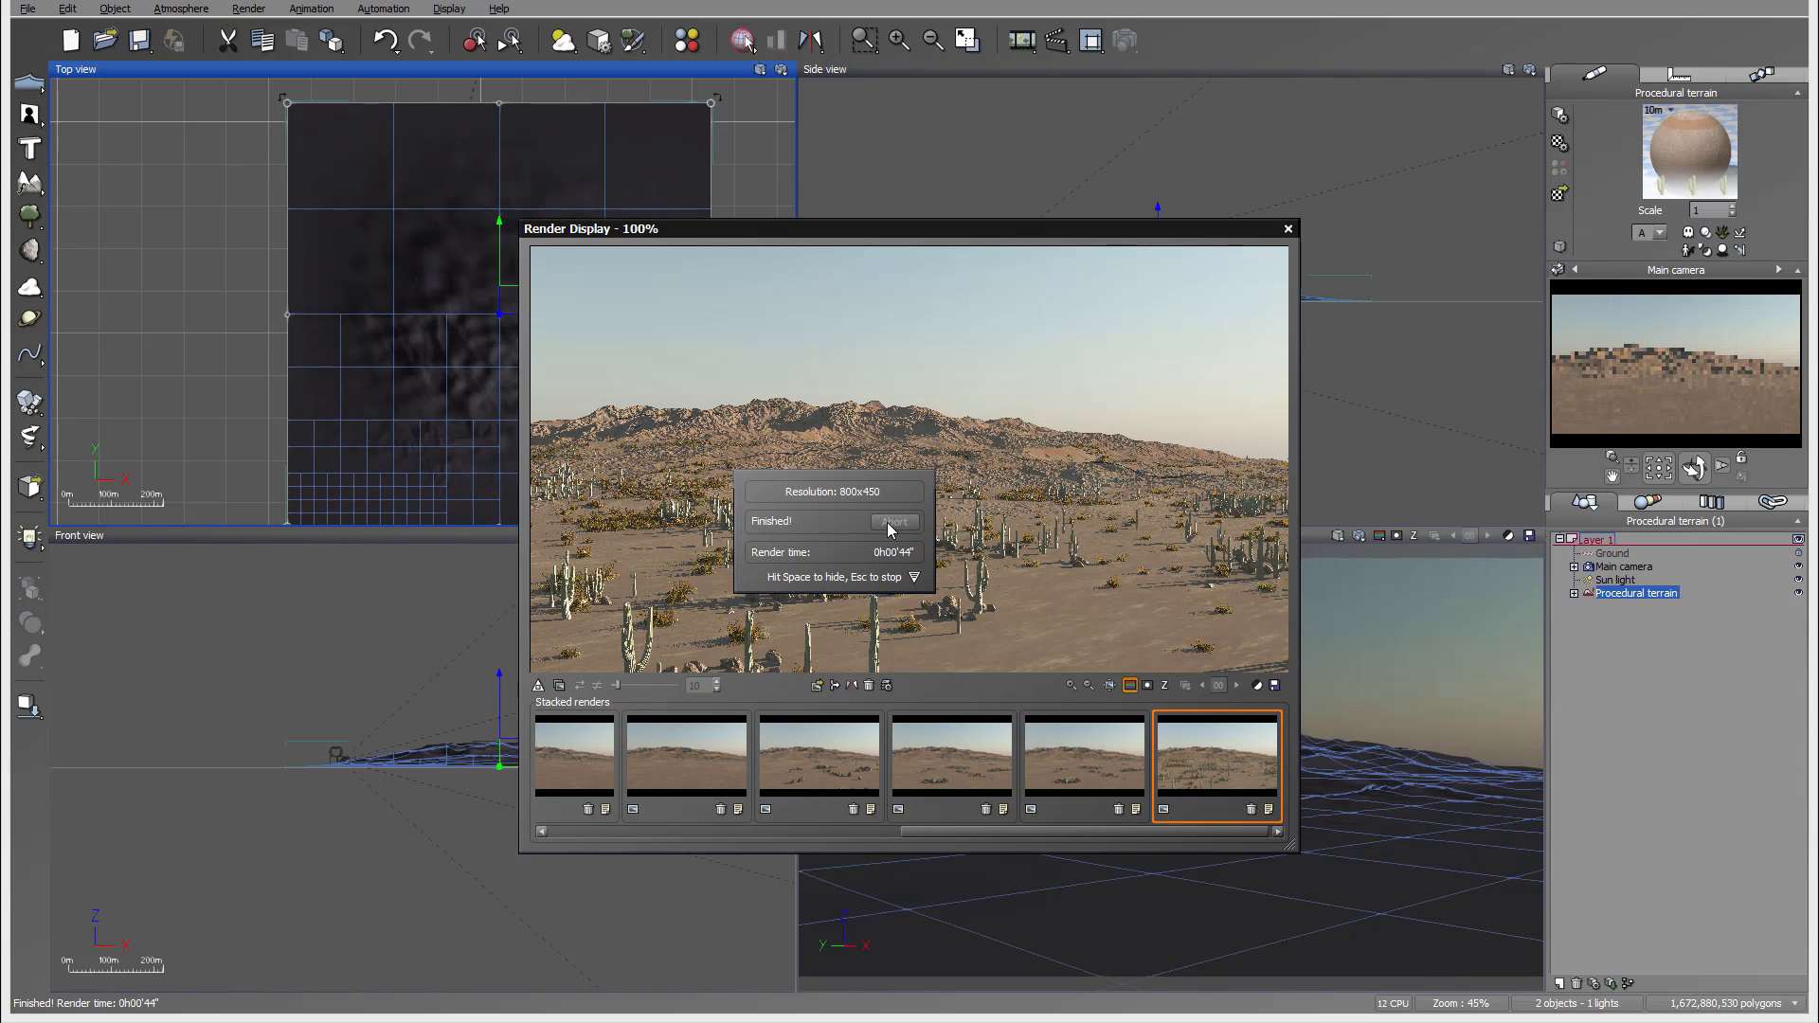
pyautogui.press('space')
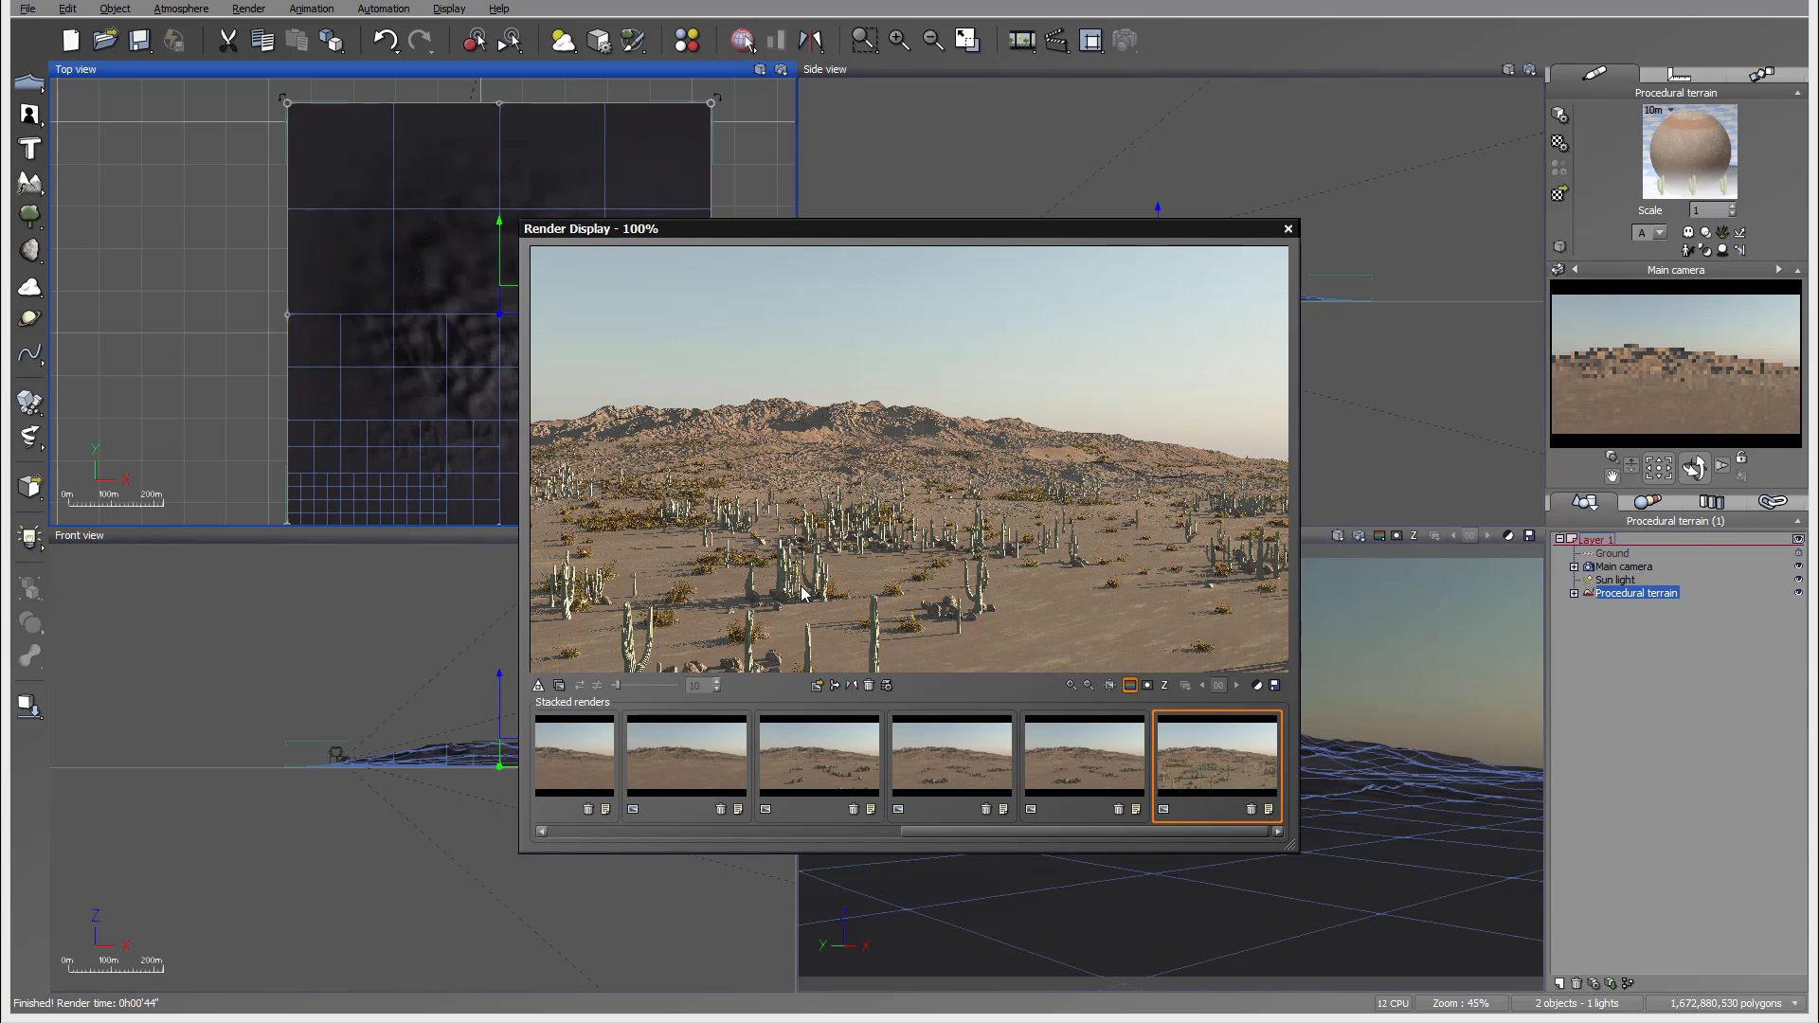
pyautogui.click(1287, 229)
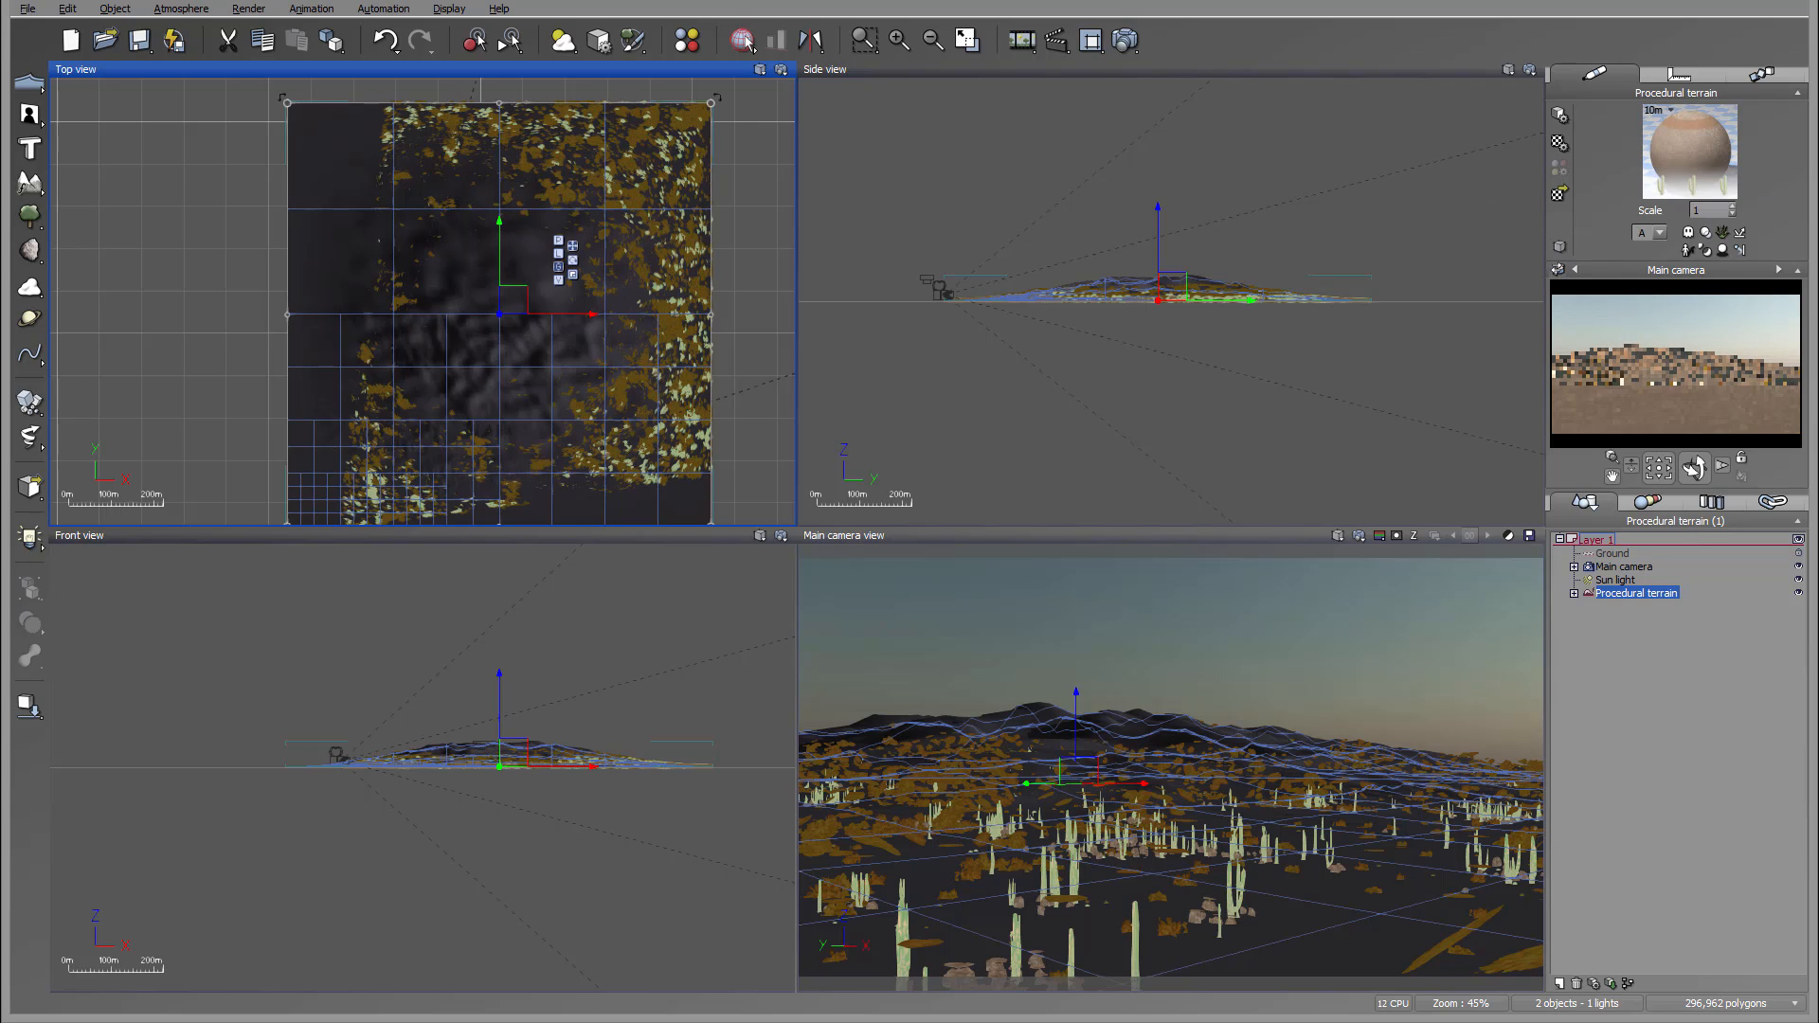
# Step: Preview the cactus layer's population from its density settings and examine the cacti in the main camera view
pyautogui.moveTo(837, 311); pyautogui.dragTo(768, 286)
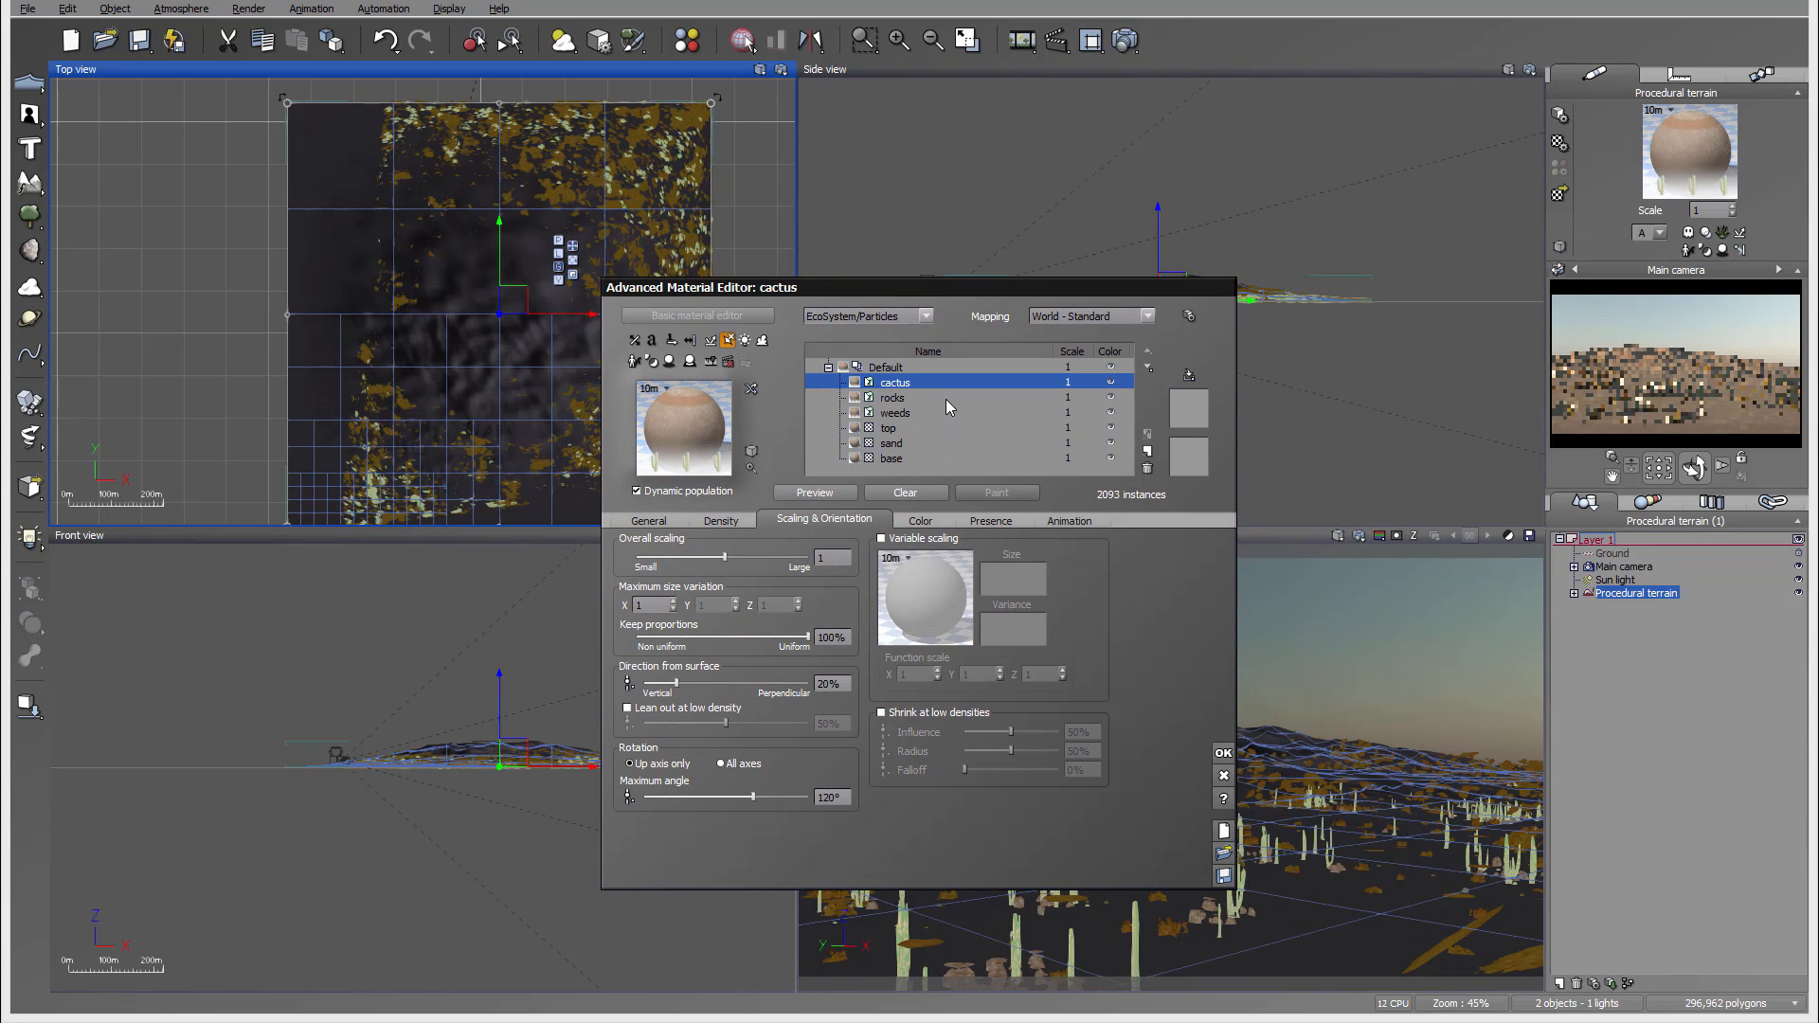
pyautogui.click(731, 521)
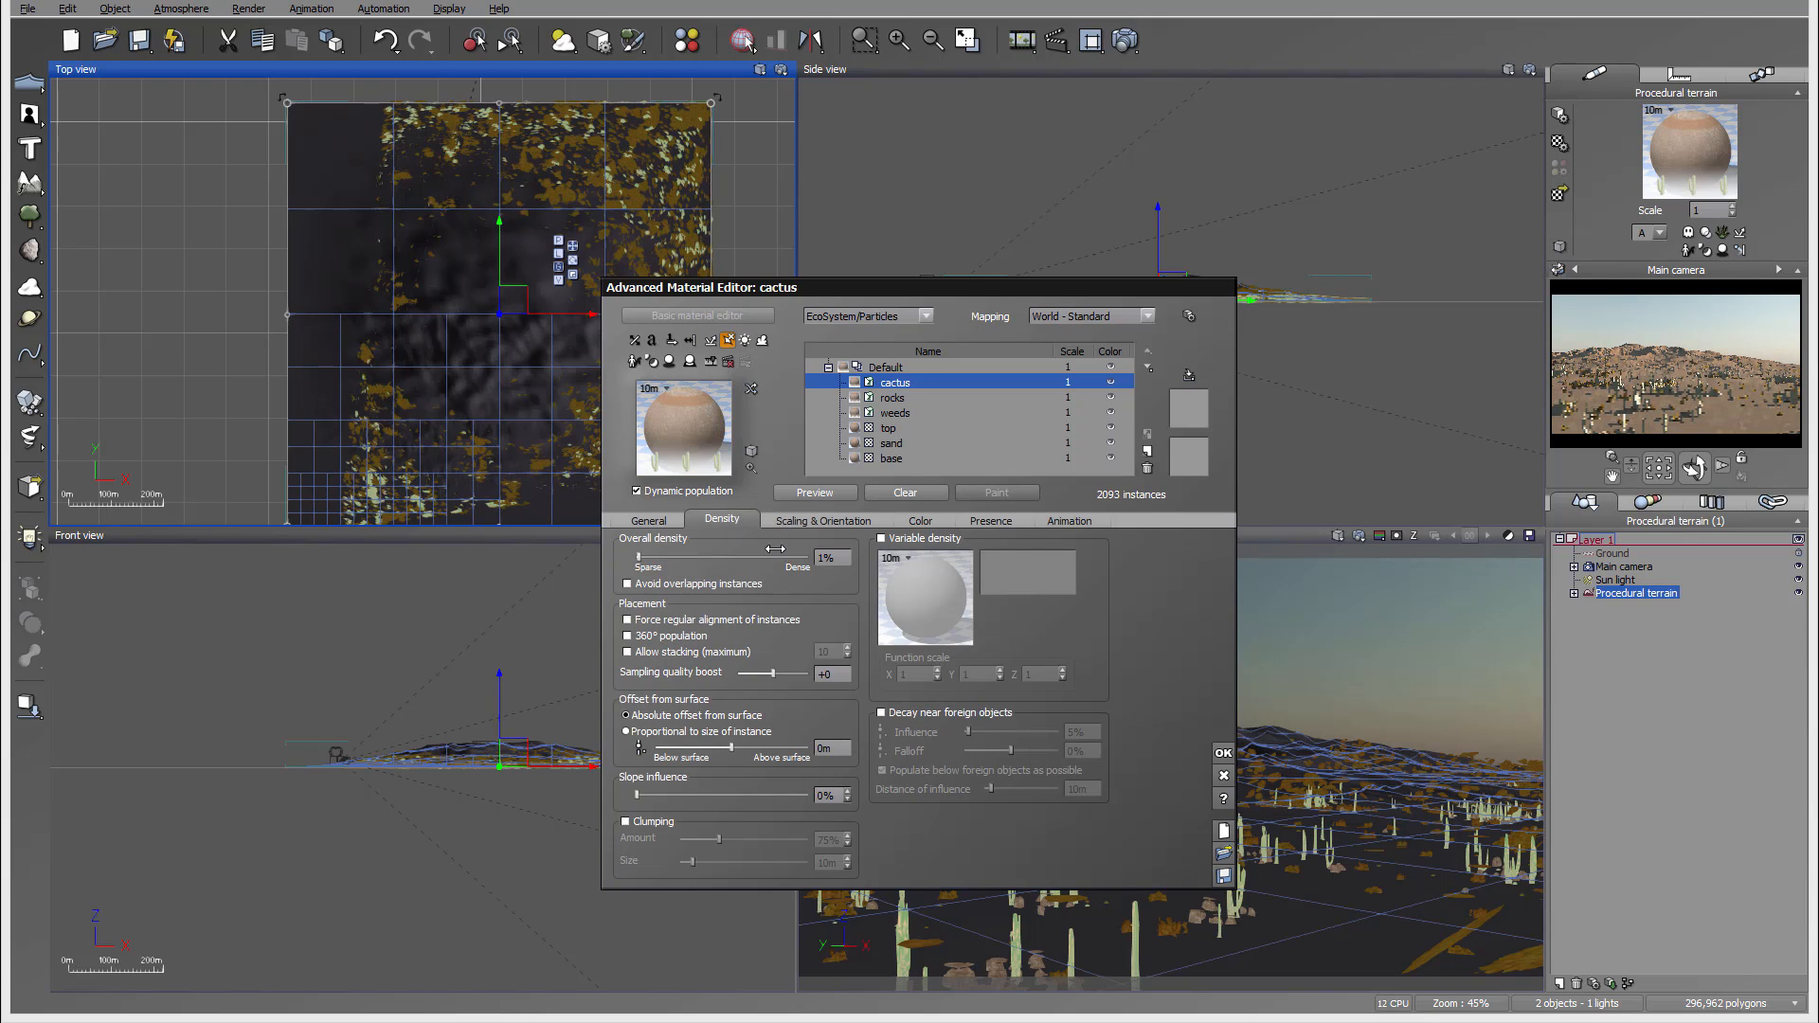
pyautogui.click(838, 496)
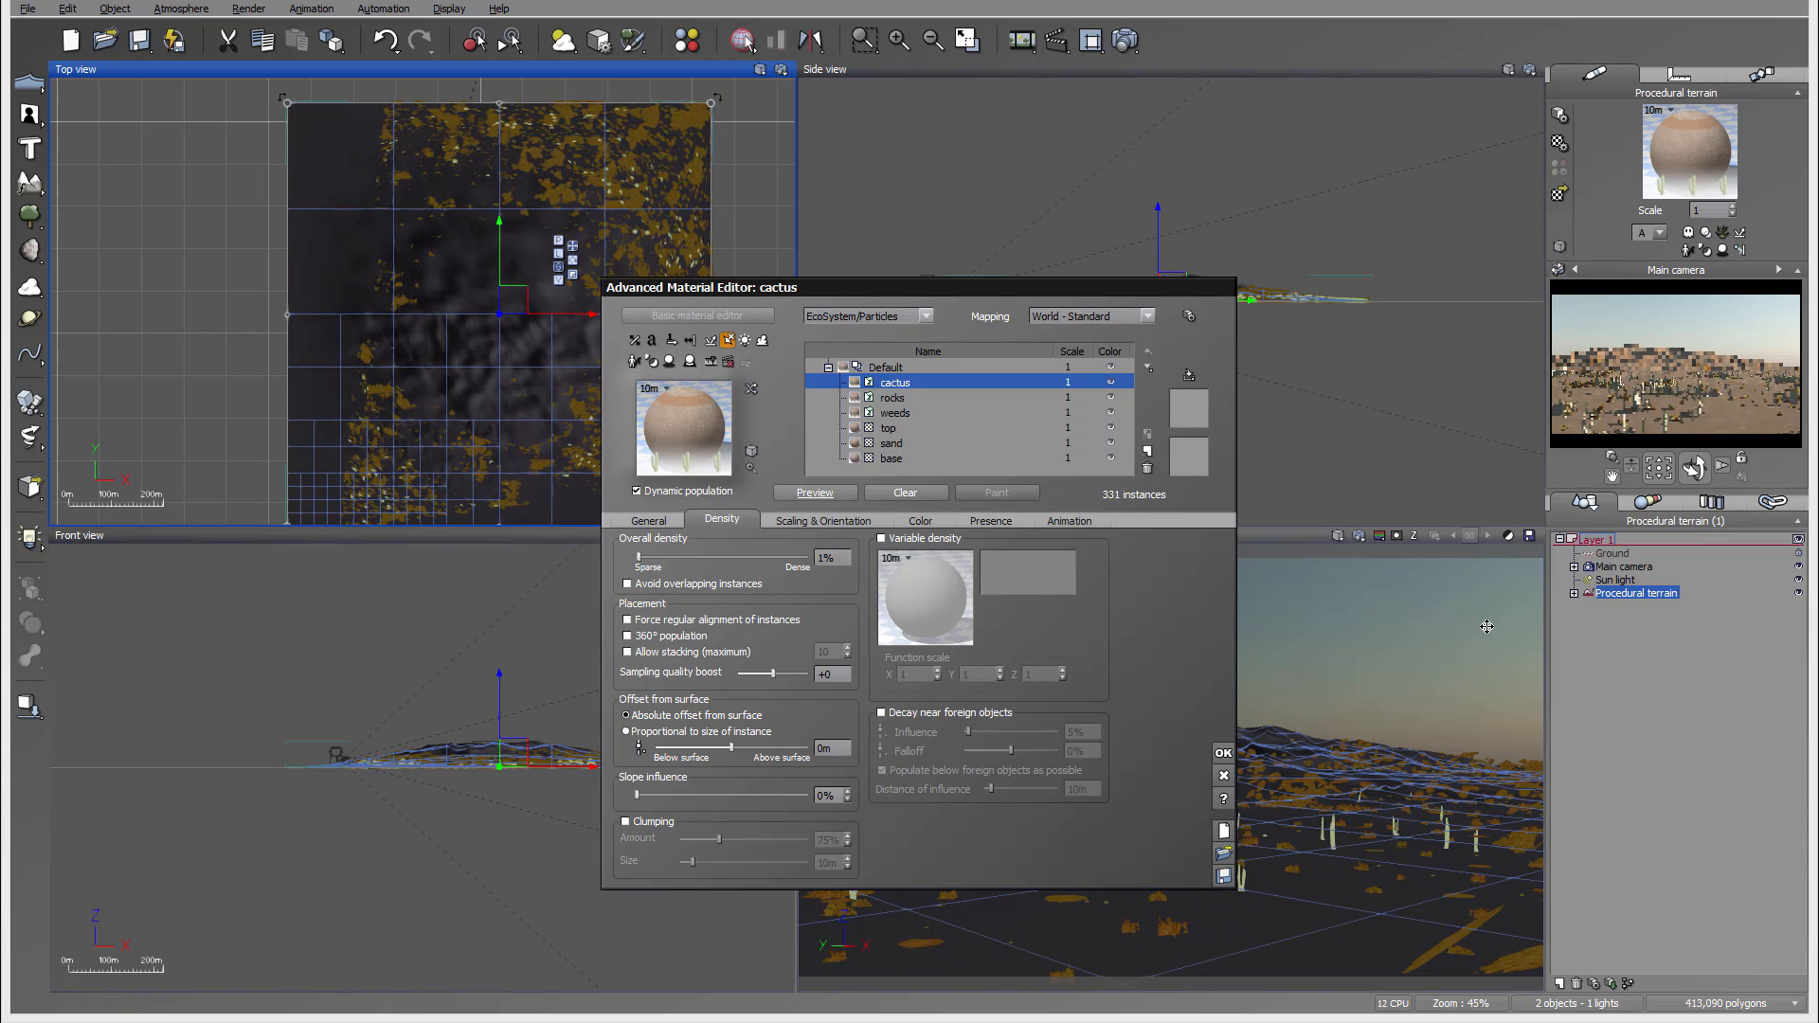
pyautogui.moveTo(1167, 286); pyautogui.dragTo(987, 190)
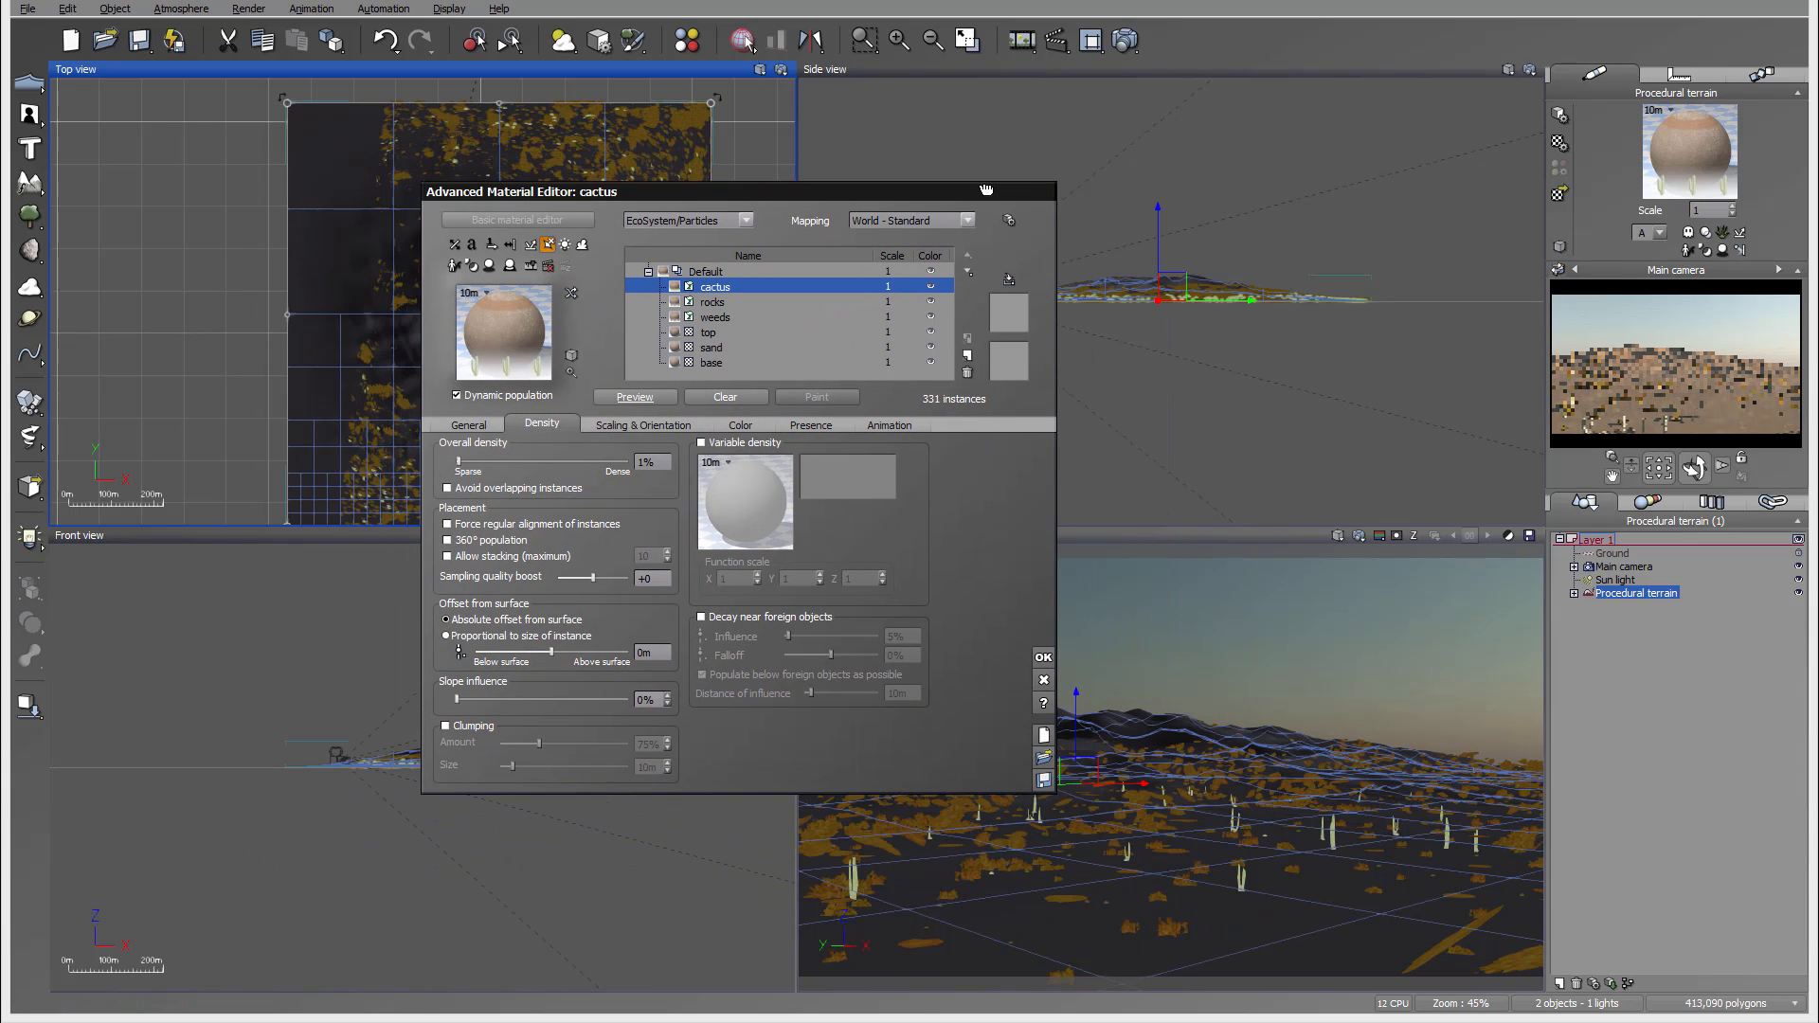
# Step: Set the cactus layer's overall density to 2% and accept the material changes
pyautogui.click(644, 460)
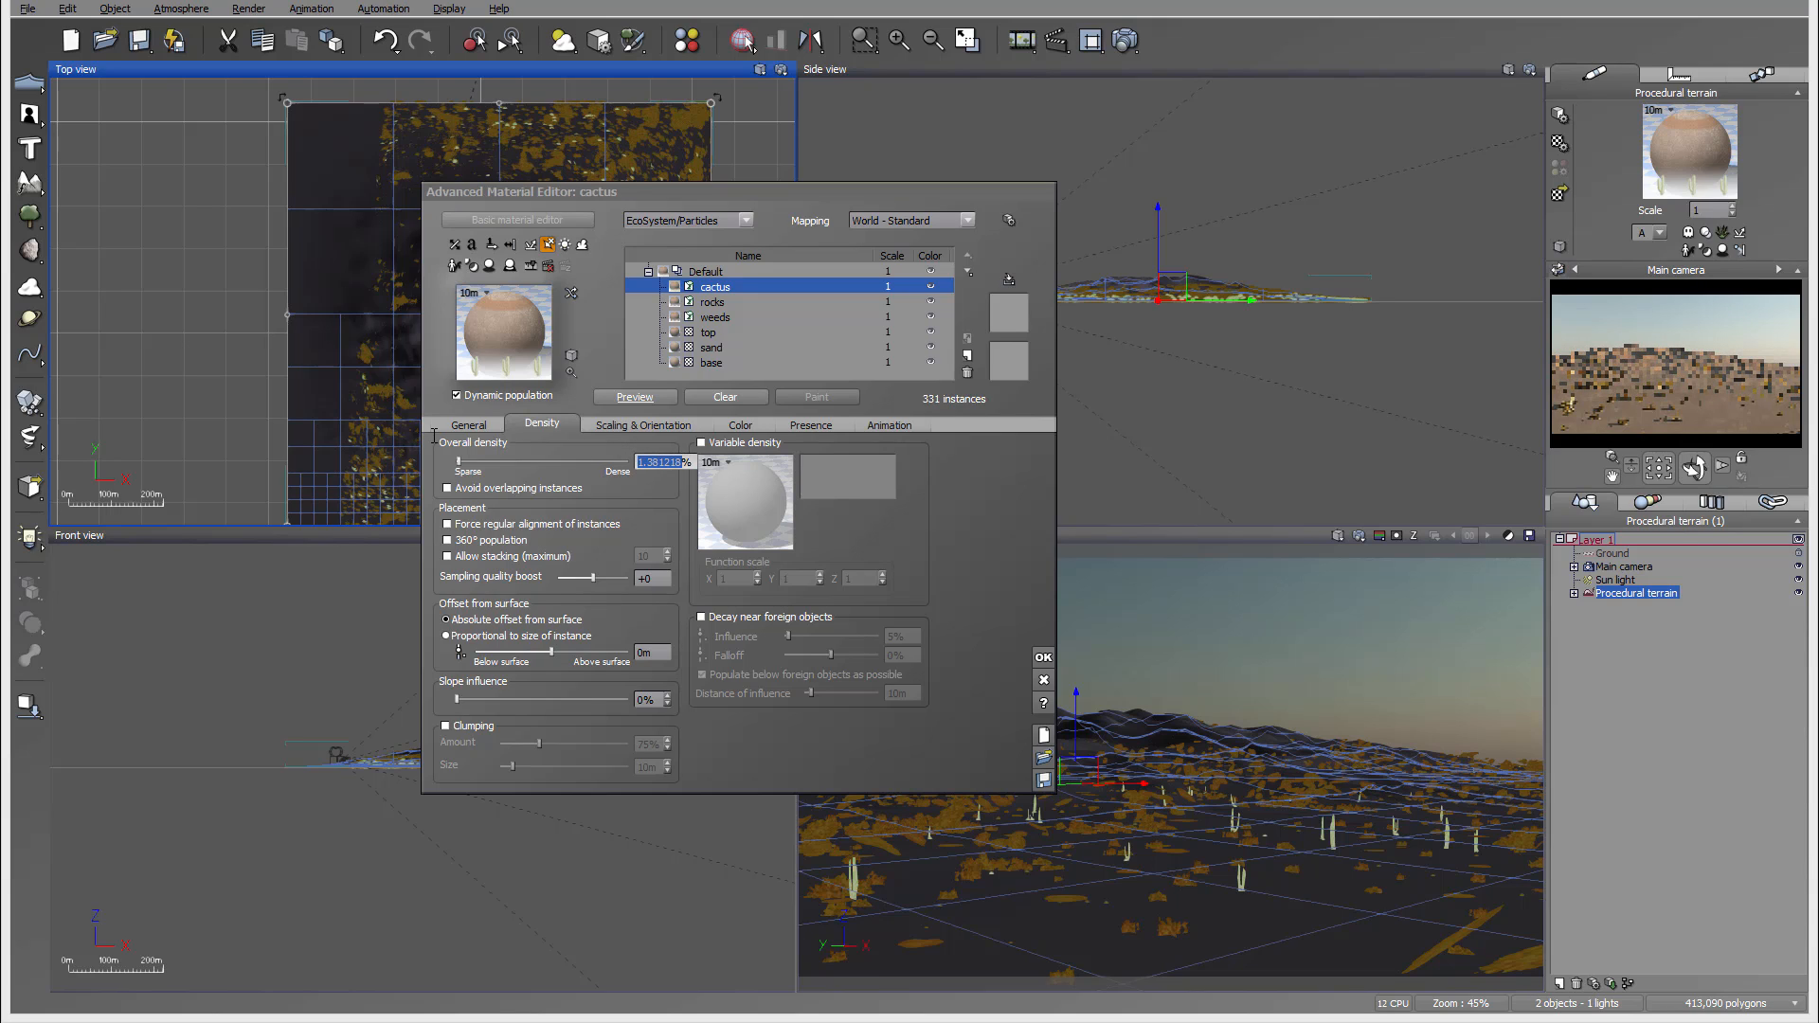
pyautogui.write('2')
pyautogui.click(969, 527)
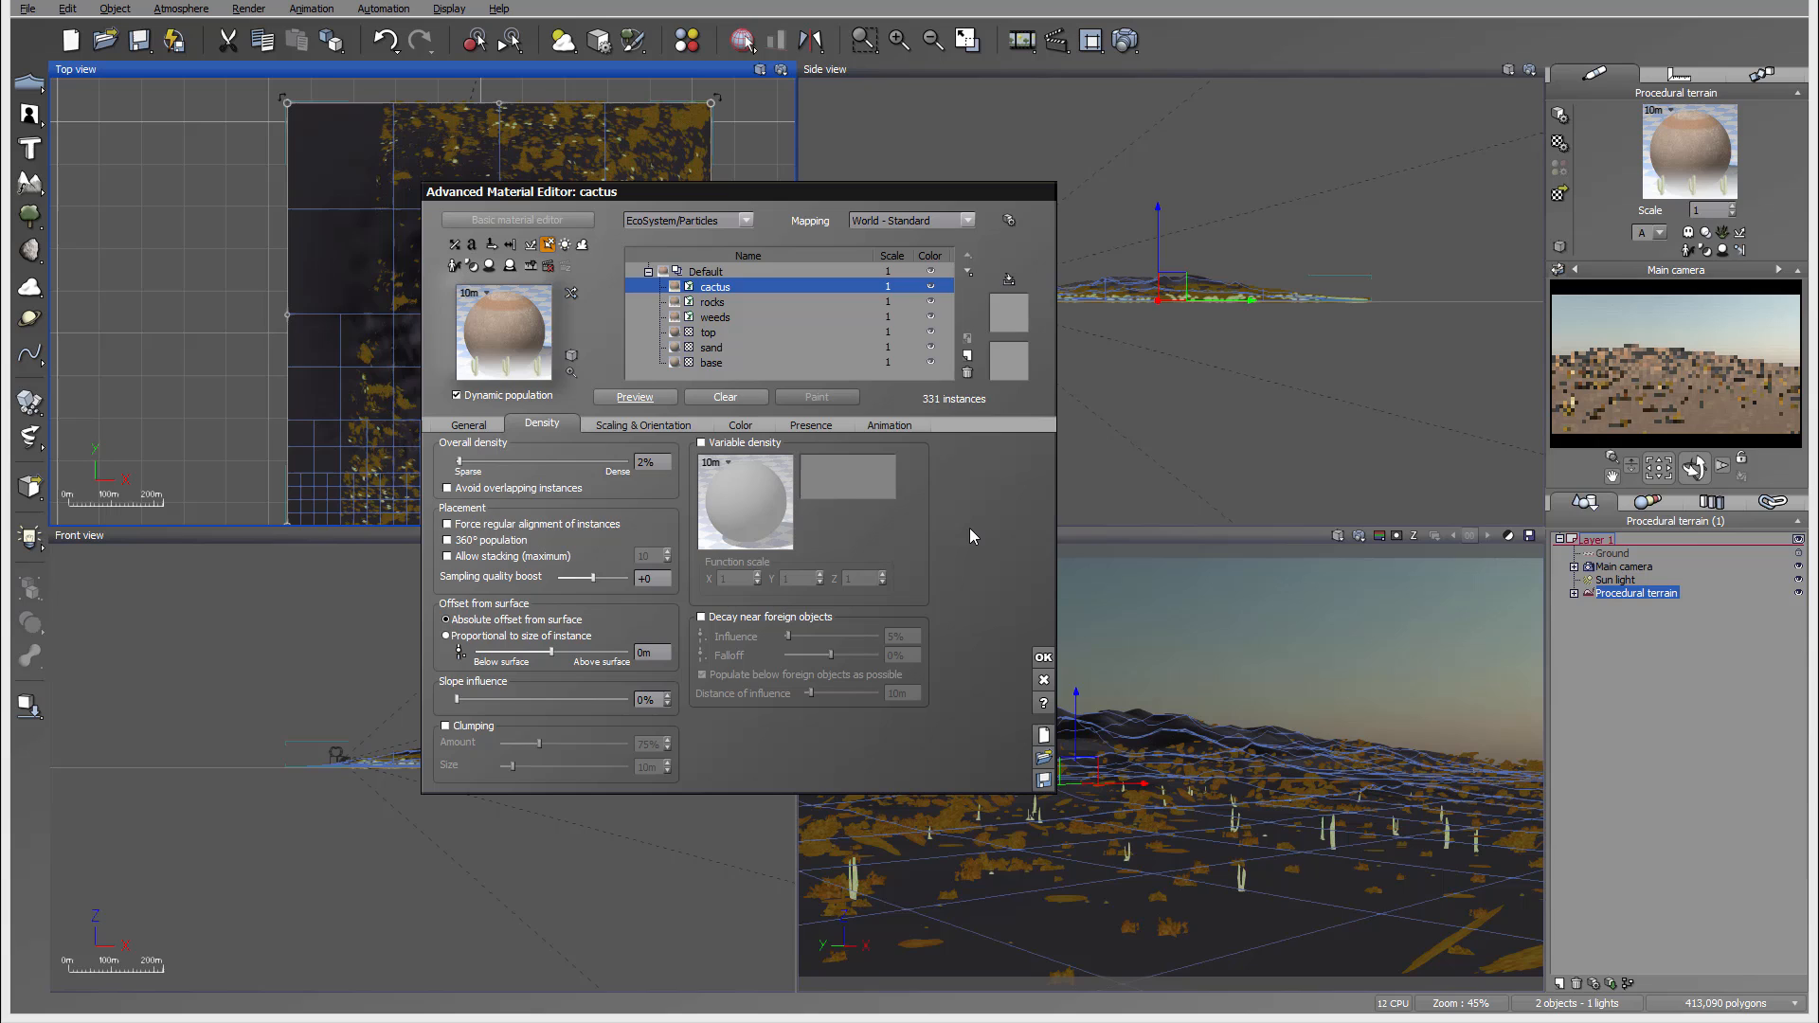
pyautogui.click(1045, 656)
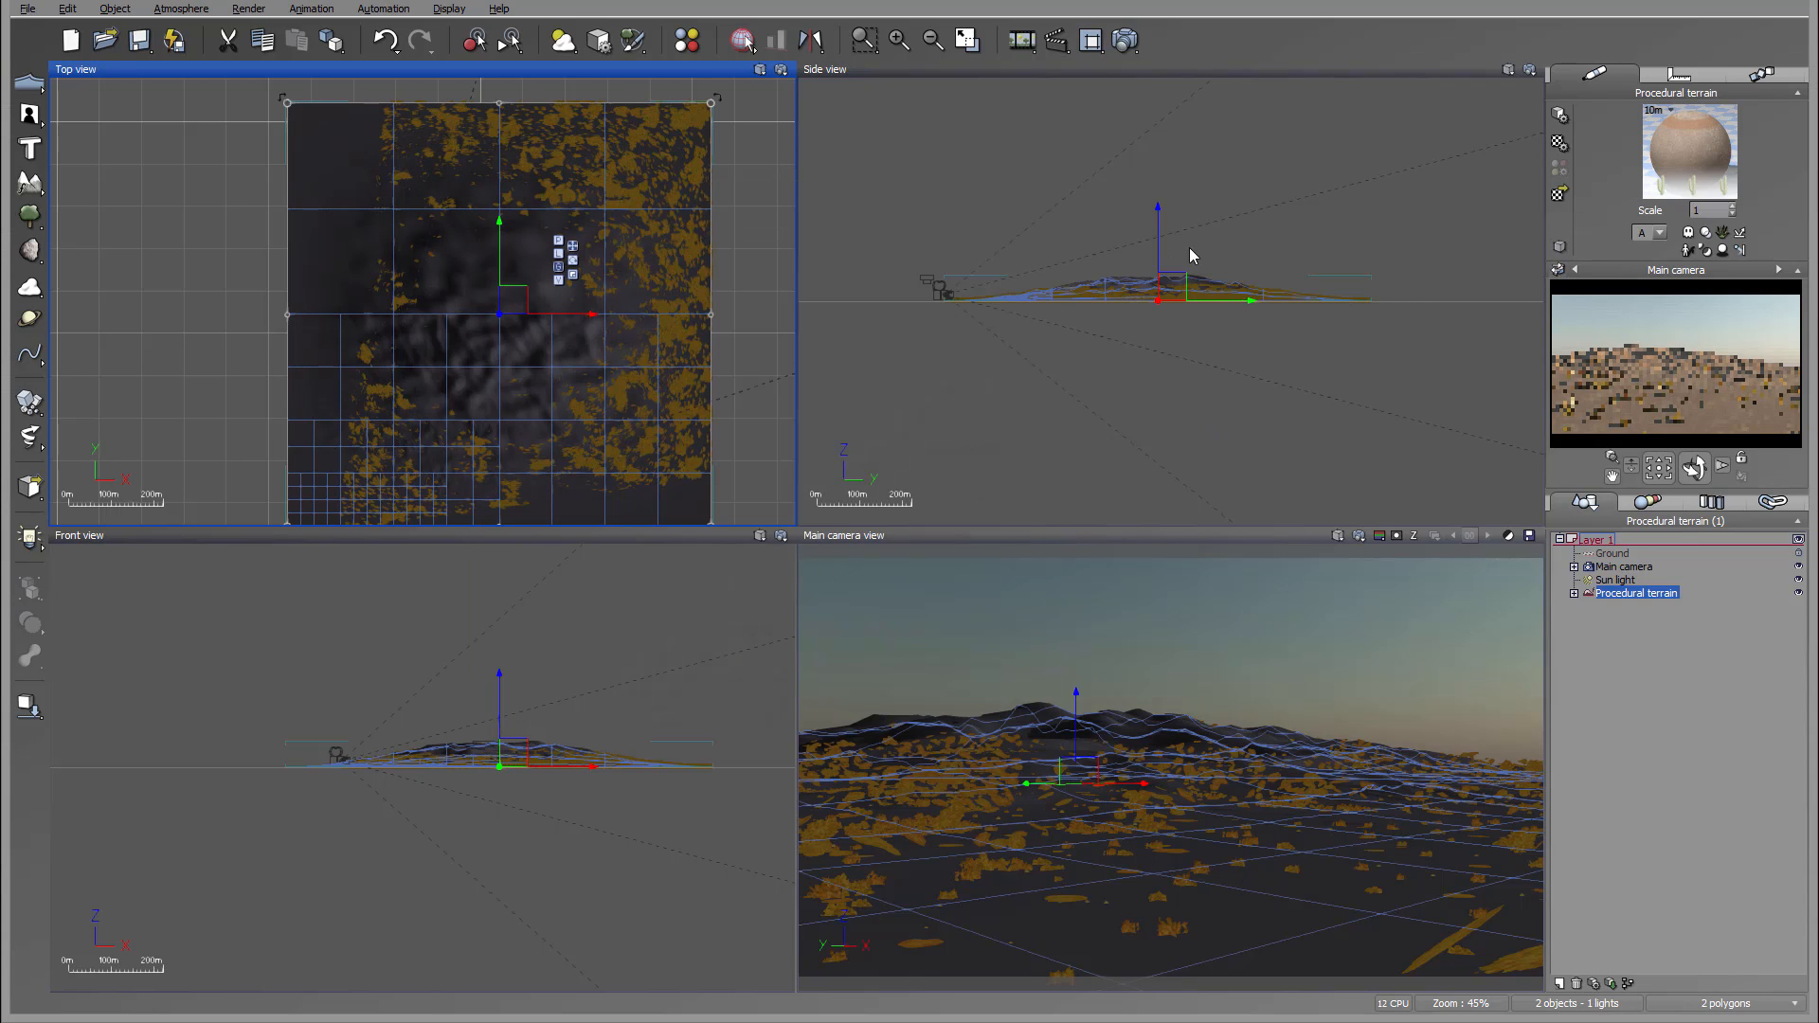